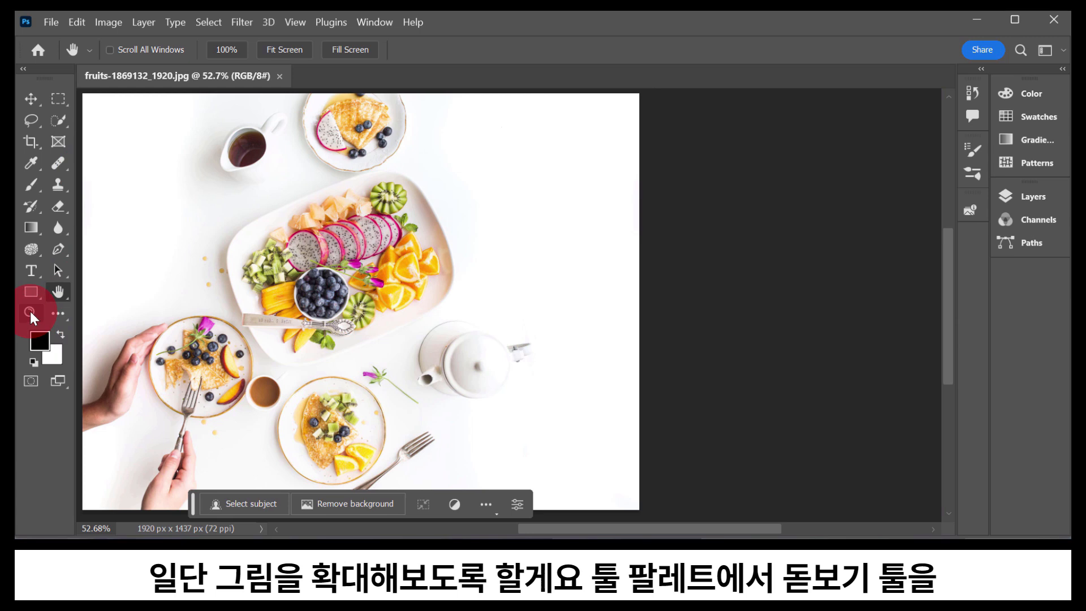
Magnify the fruit photo to 12800% with the Zoom tool to examine its individual pixels, and zoom back out
left_click(29, 312)
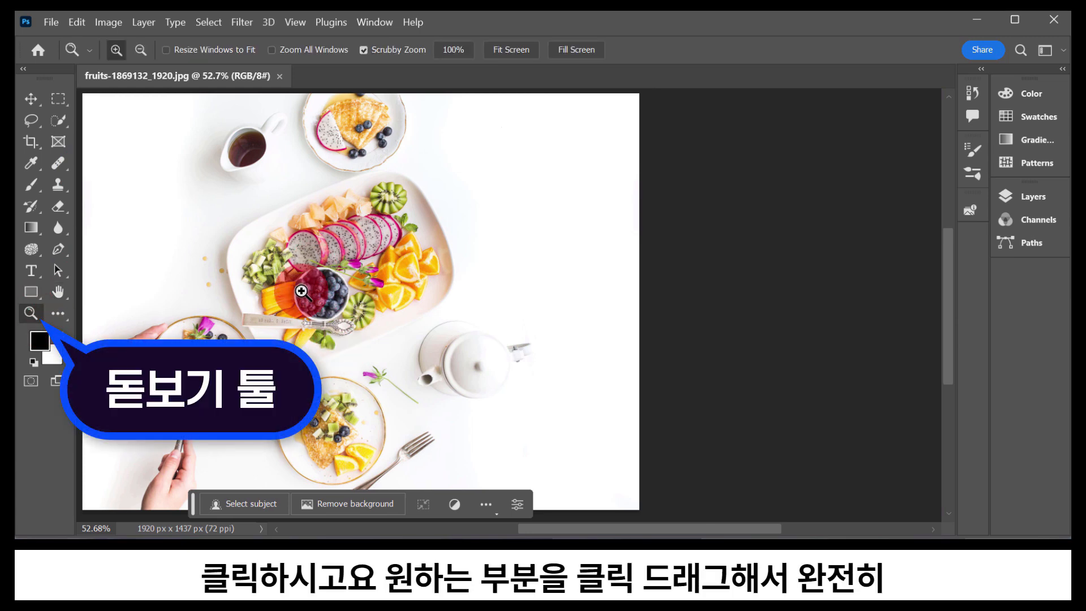
left_click_drag(302, 280, 903, 510)
left_click_drag(303, 296, 644, 413)
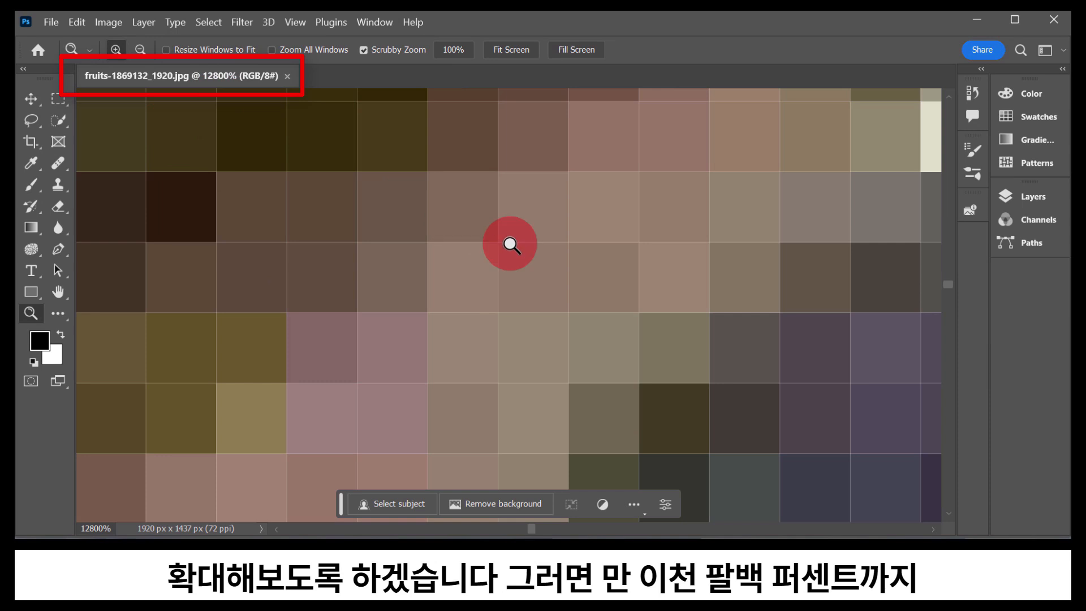
left_click_drag(579, 264, 330, 239)
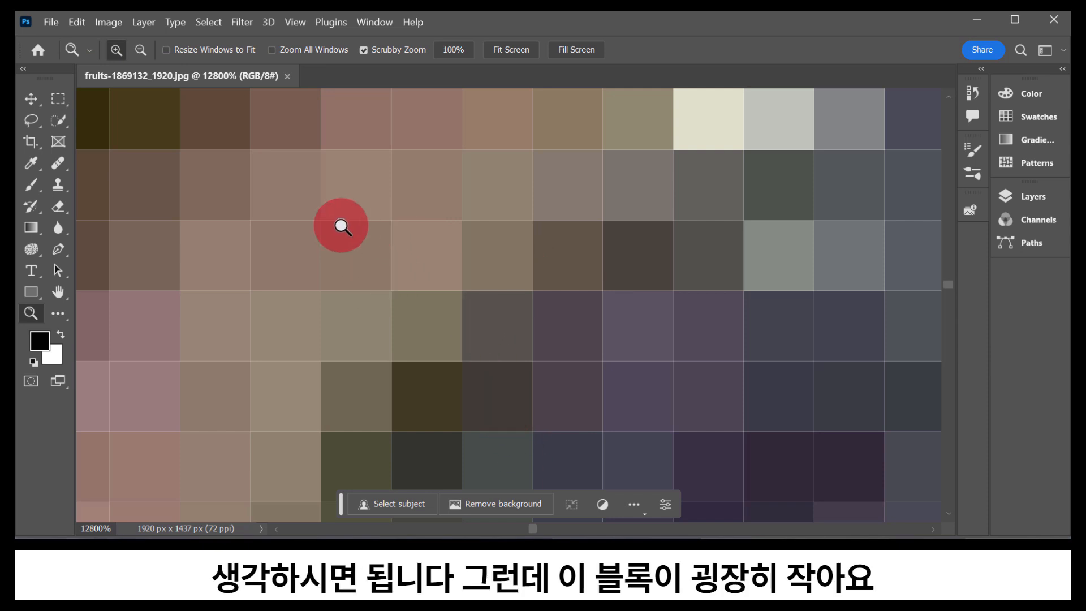
left_click_drag(497, 238, 489, 273)
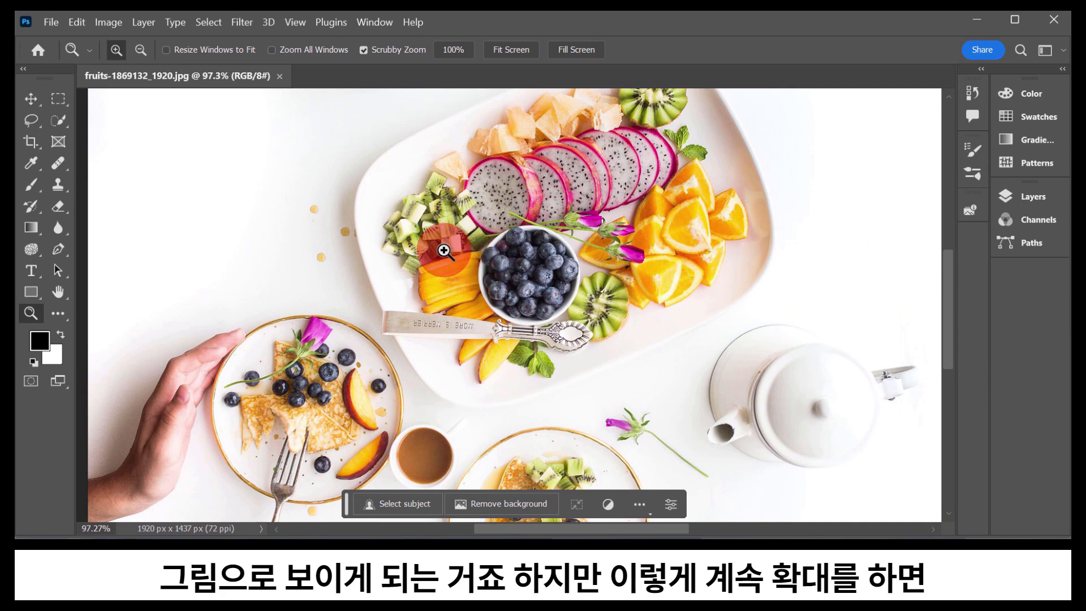
left_click_drag(476, 256, 662, 303)
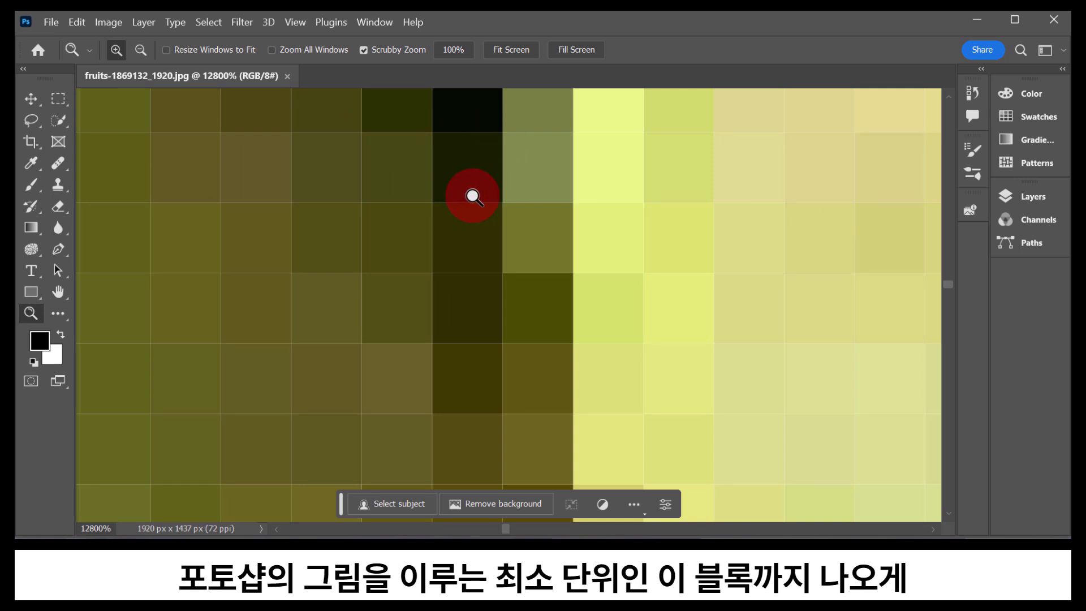
left_click_drag(485, 164, 356, 236)
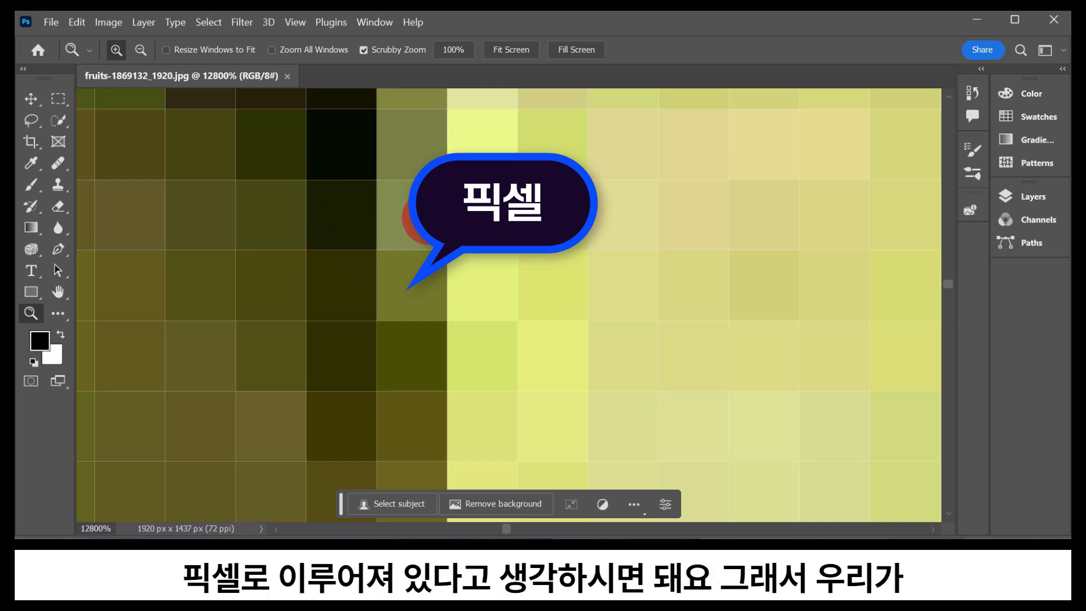
left_click_drag(370, 242, 267, 262)
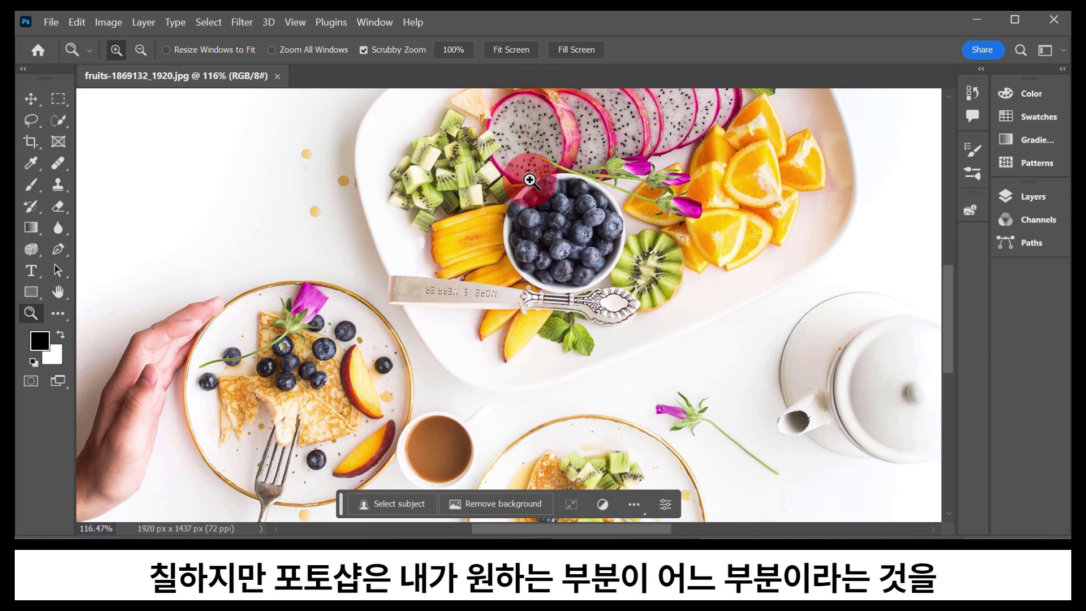
Select a rectangular area across the kiwi cubes, dragon fruit and blueberry bowl with the Rectangular Marquee tool
left_click_drag(564, 142, 489, 193)
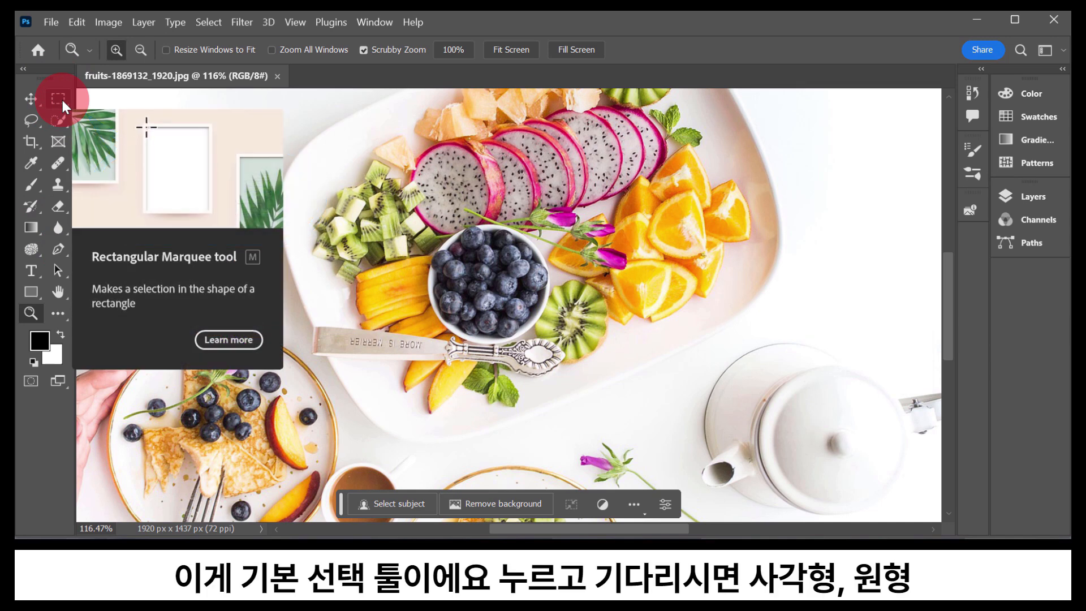
left_click(62, 100)
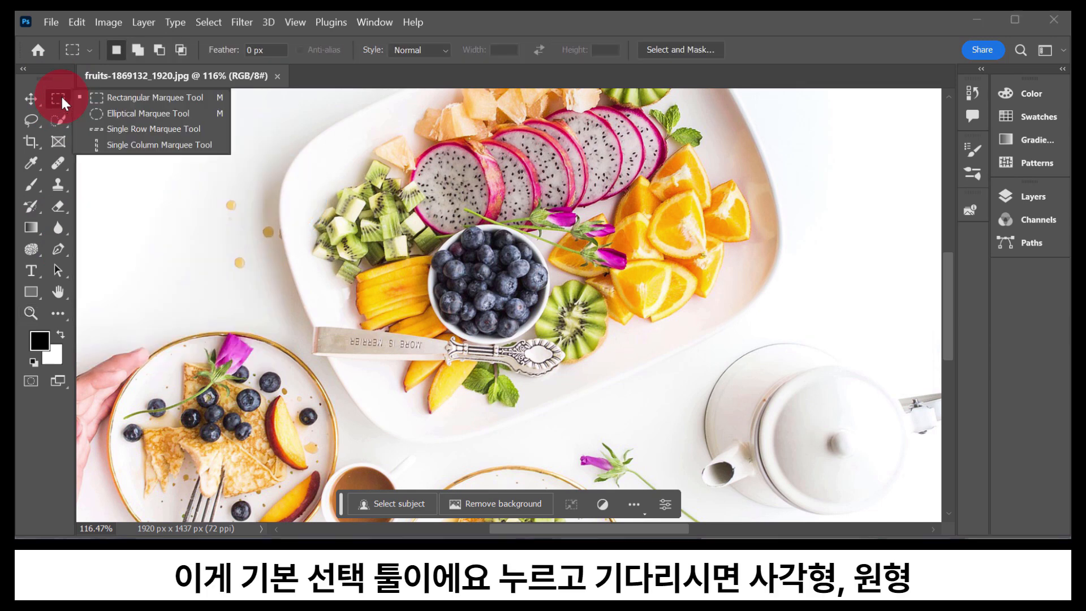
left_click_drag(68, 129, 110, 96)
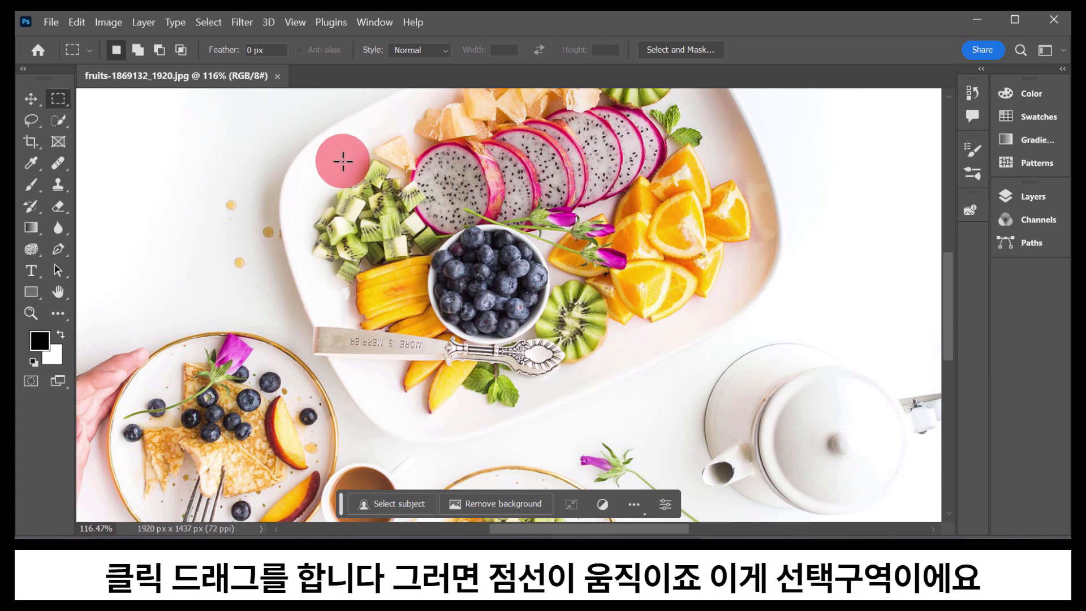
left_click_drag(344, 165, 511, 296)
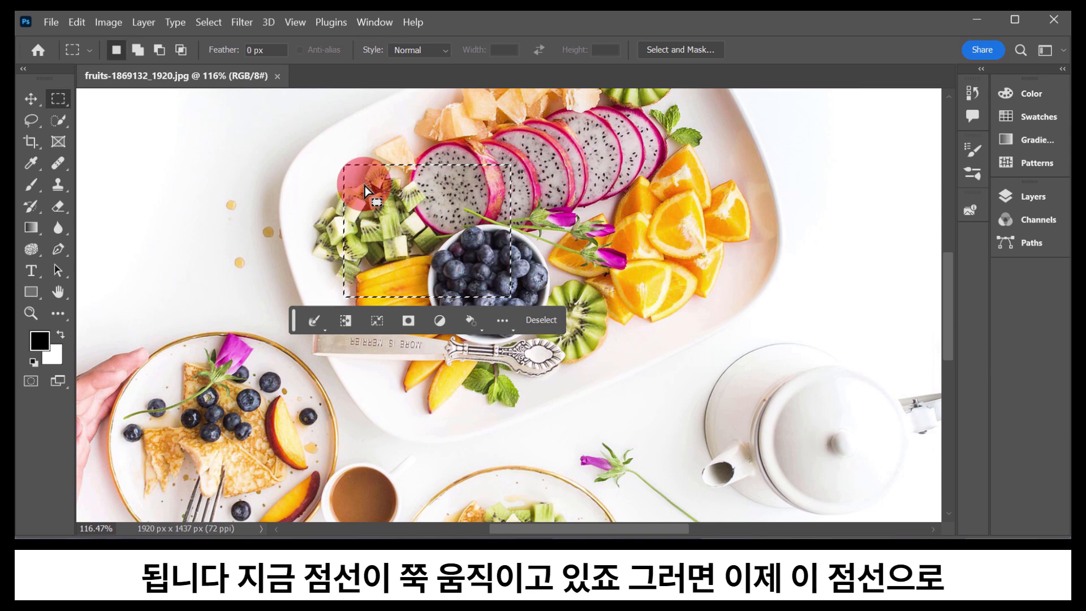
Move the selected rectangle of fruit around the platter with the Move tool, over the orange slices and back toward the blueberry bowl
scroll(368, 203, "up", 5)
key("v")
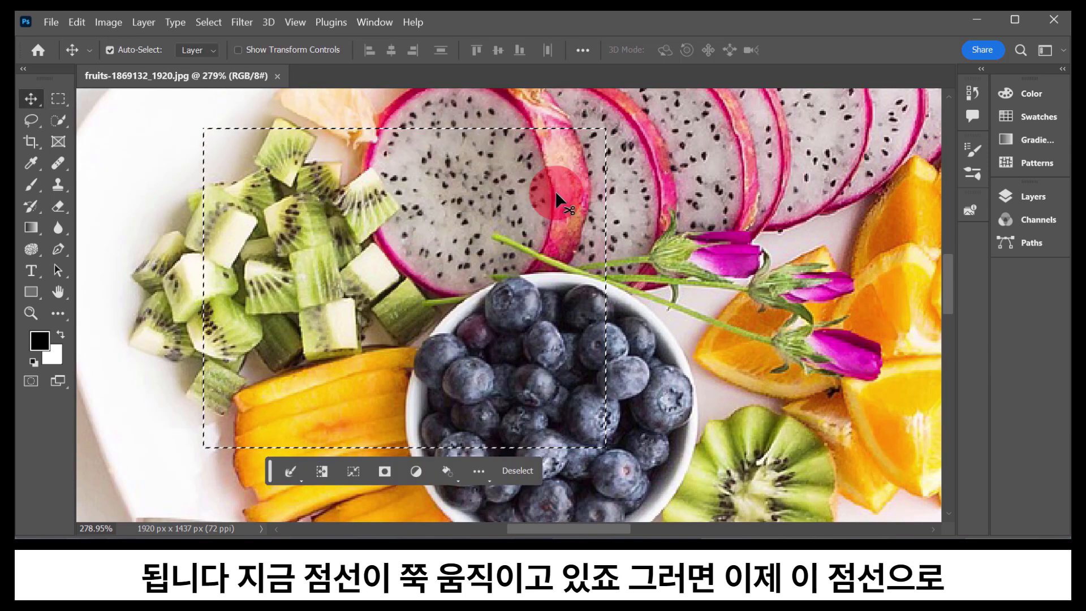
scroll(430, 270, "right", 3)
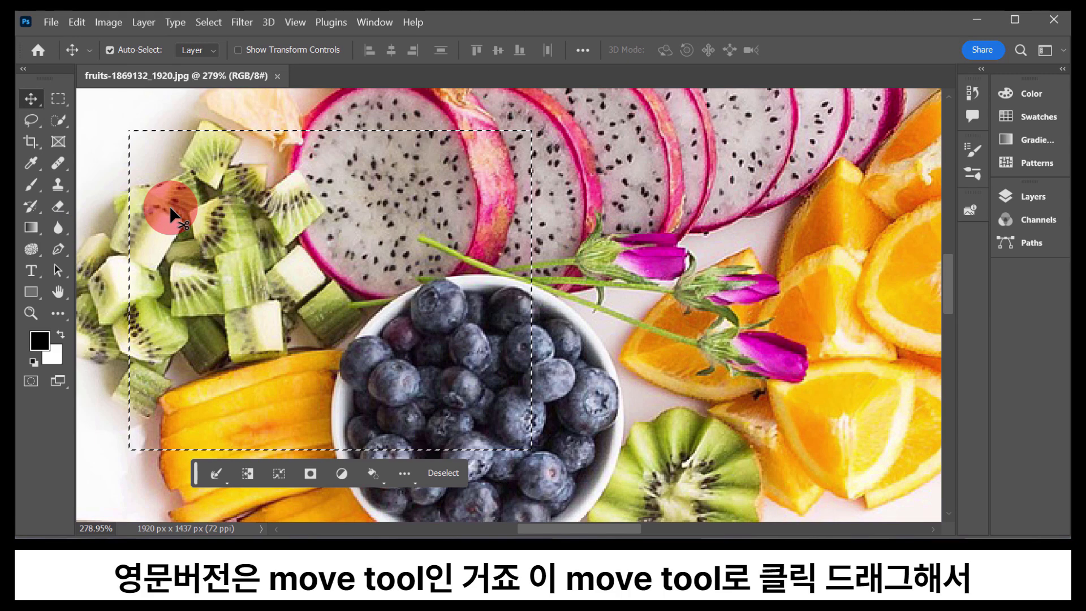
left_click_drag(169, 210, 589, 206)
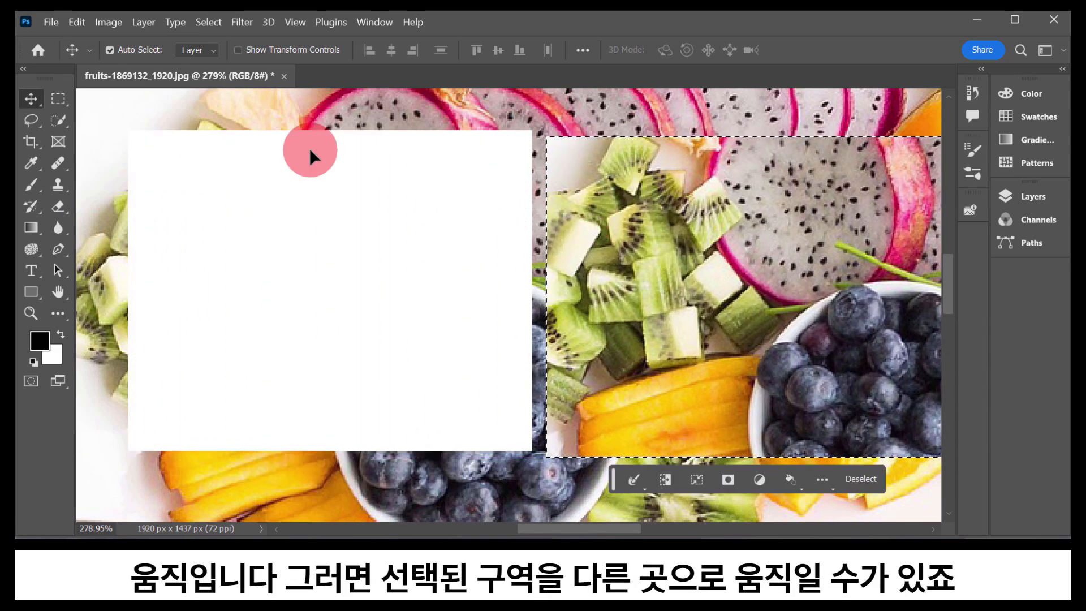
left_click_drag(735, 264, 283, 368)
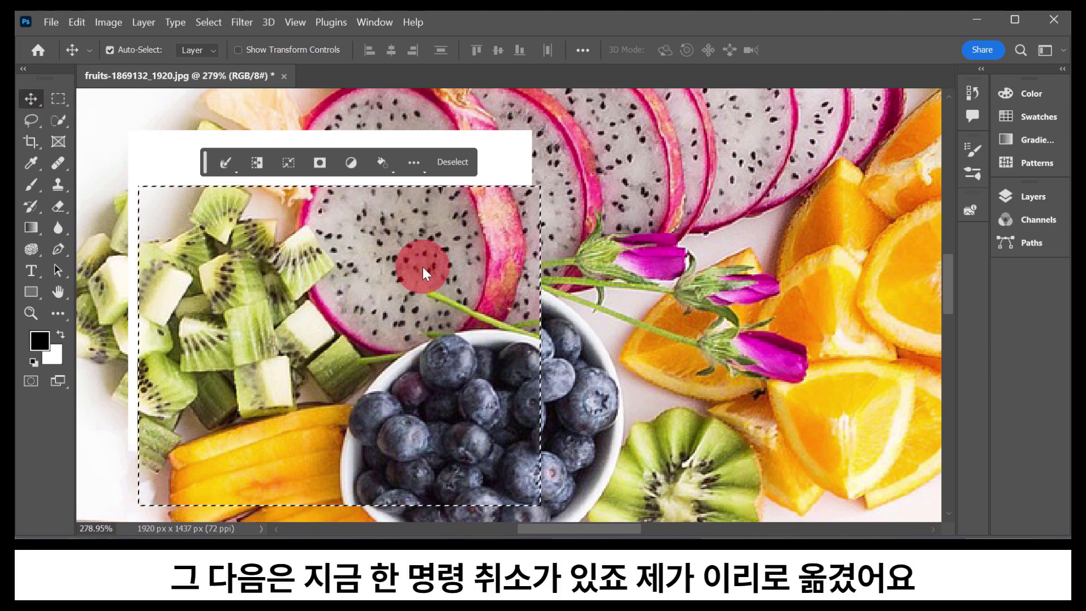
left_click_drag(429, 296, 464, 276)
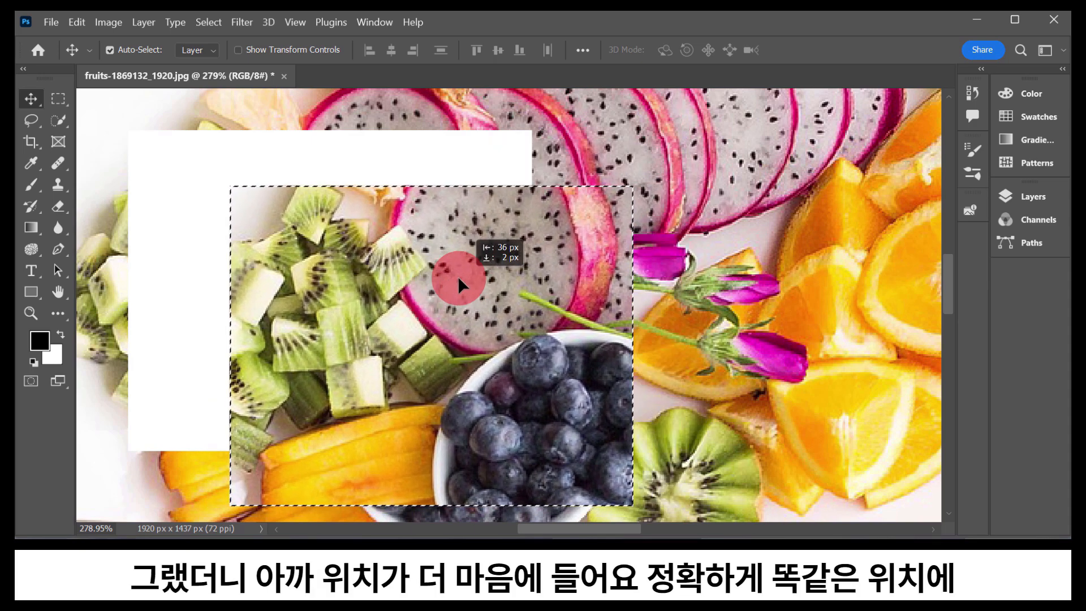
Undo all moves of the selected fruit area and look up the Undo command among the Edit commands
key("ctrl+z")
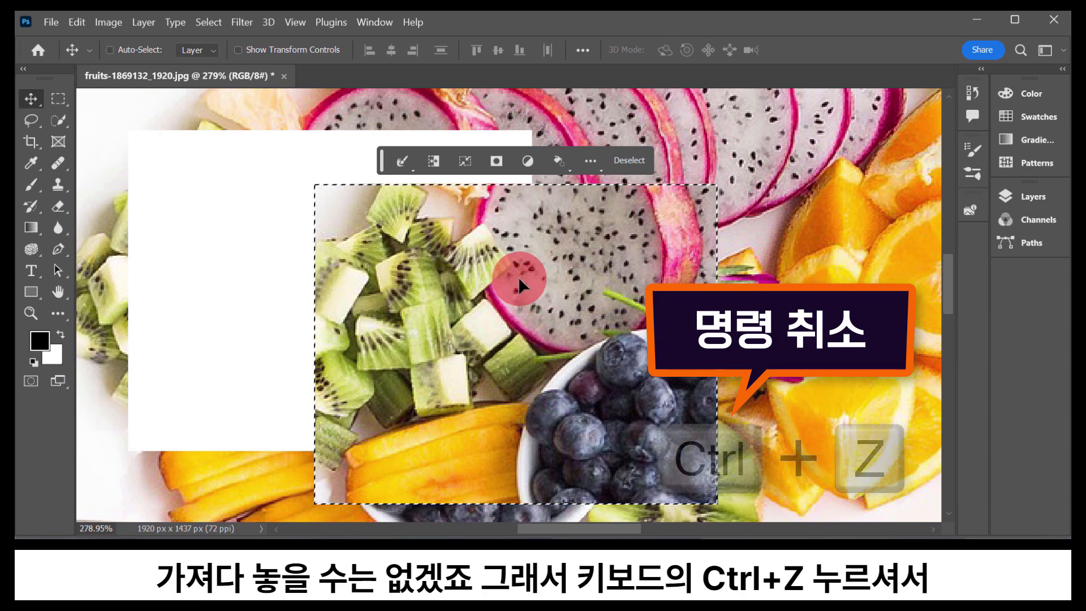
key("ctrl+z")
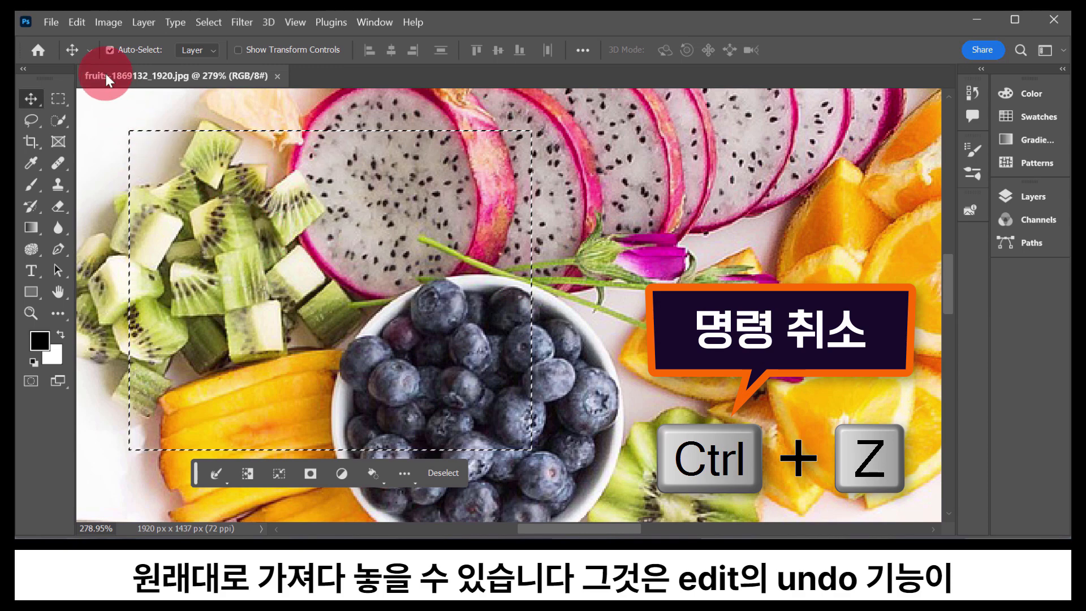
left_click(73, 22)
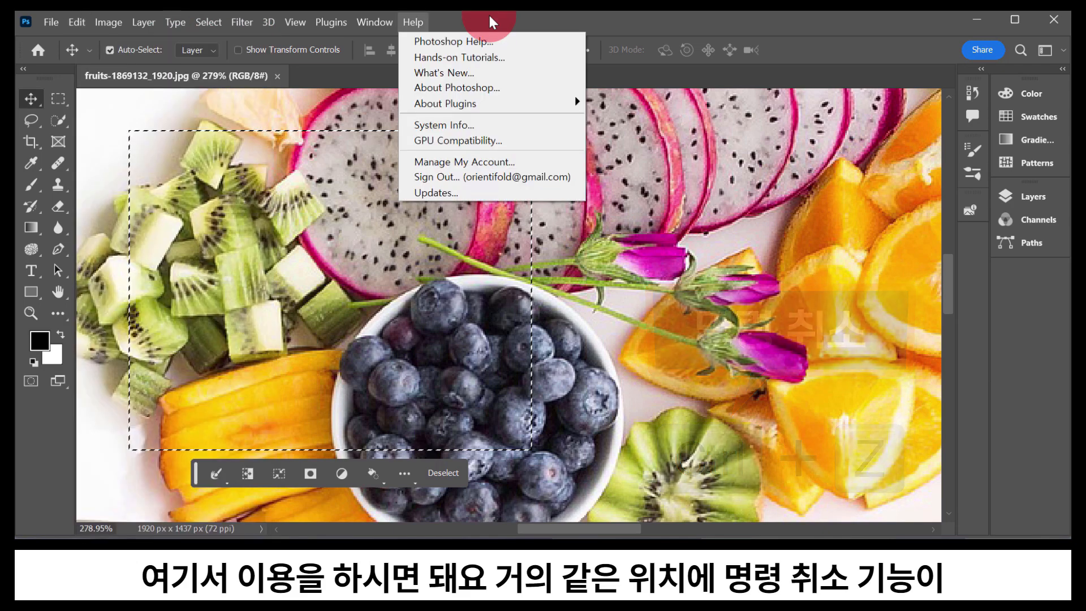
left_click(490, 15)
left_click(77, 23)
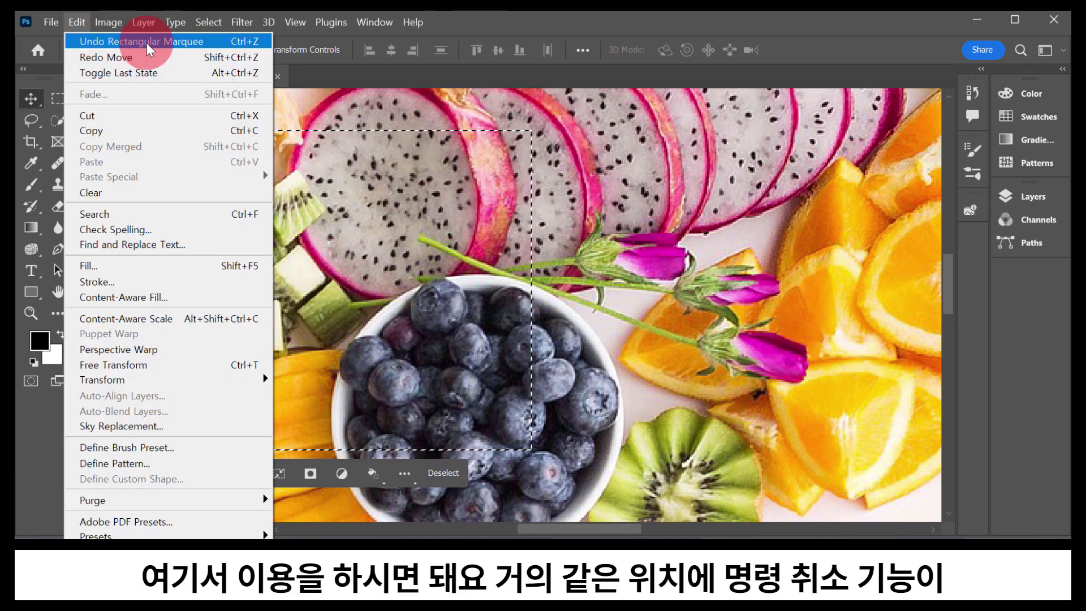
left_click(452, 21)
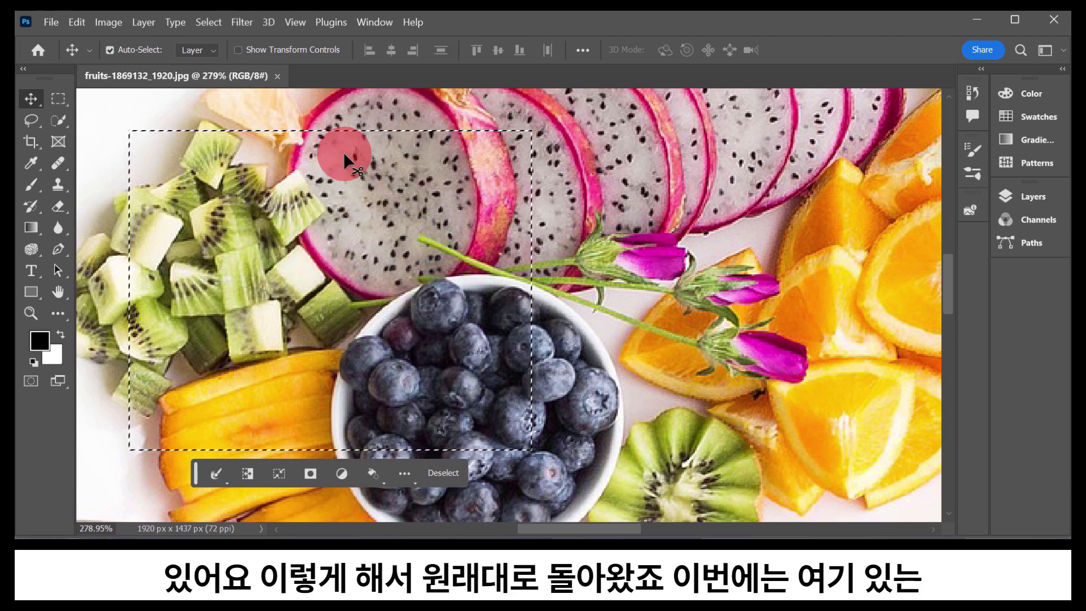
Move the selected fruit area toward the purple flowers and orange slices, and undo the move
key("space")
left_click_drag(543, 408, 487, 352)
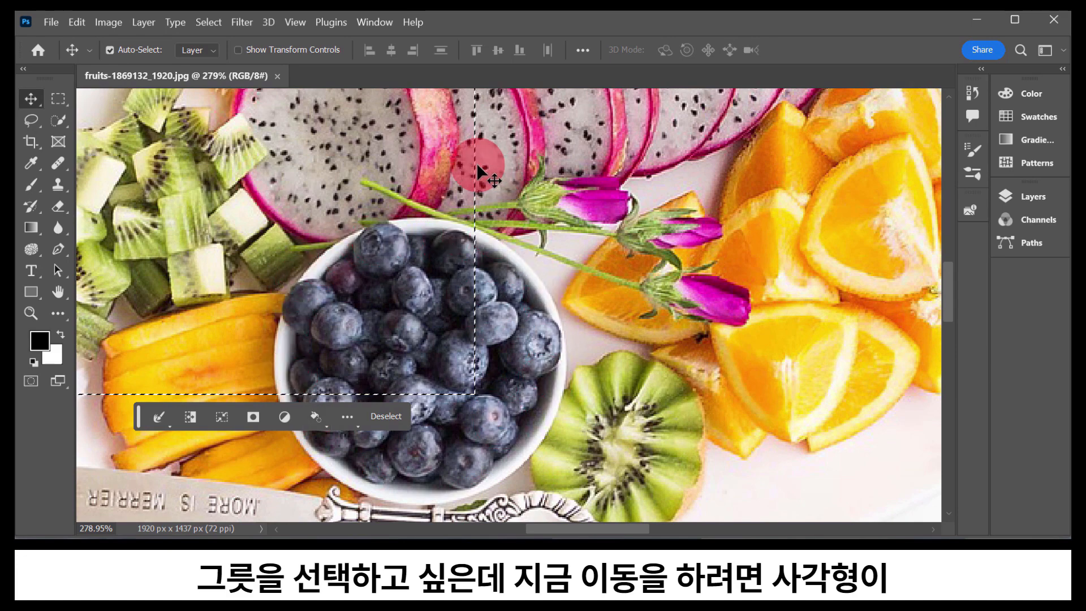
left_click_drag(317, 166, 633, 226)
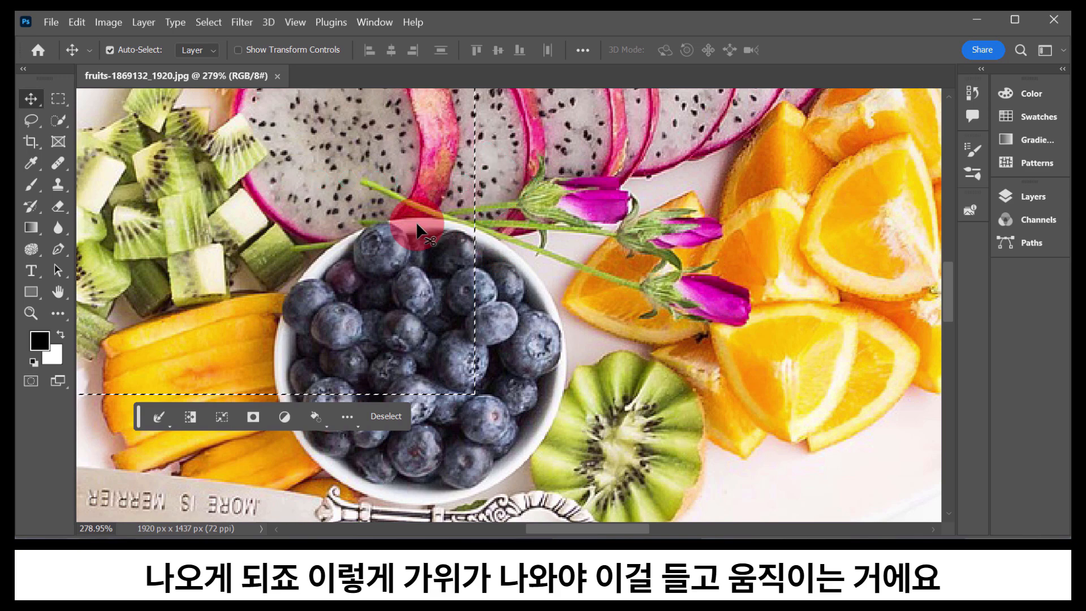
left_click_drag(428, 226, 671, 263)
key("ctrl+z")
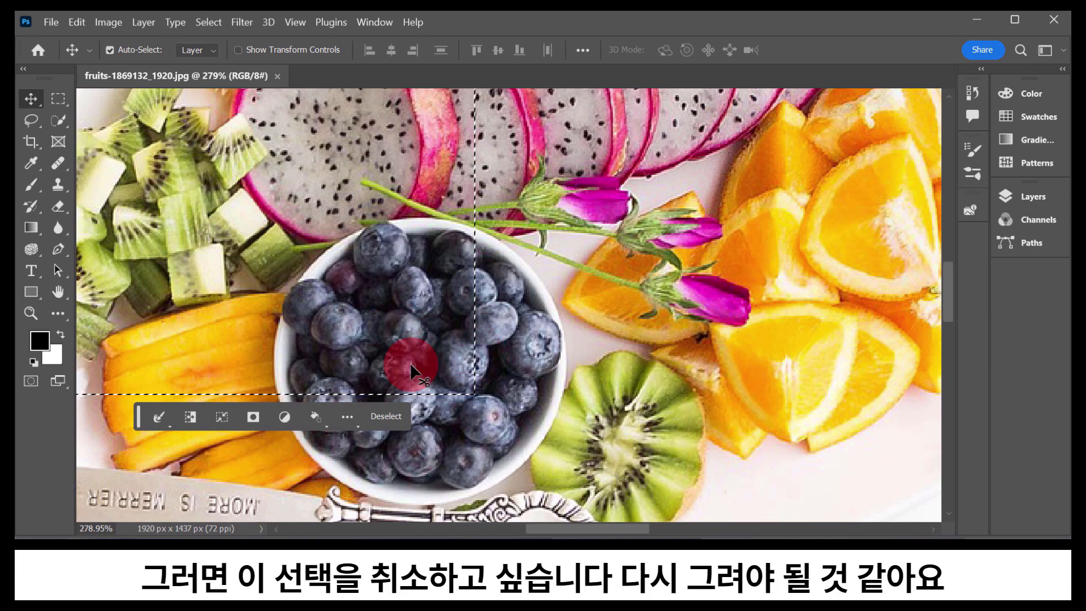
Clear the selection with the Rectangular Marquee tool, and draw and discard two test rectangles over the blueberry bowl
left_click(62, 100)
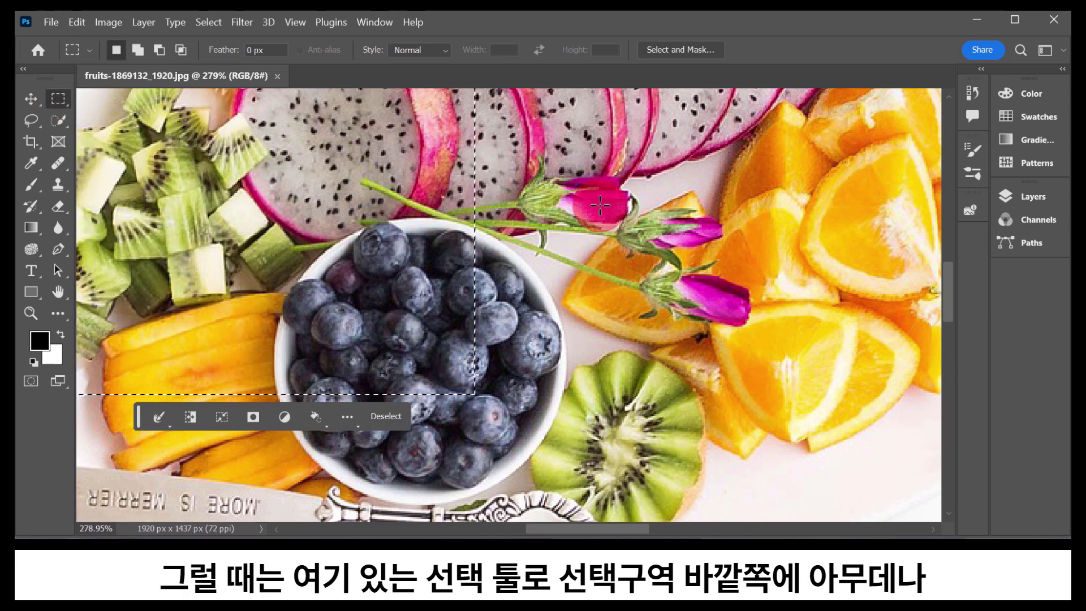
left_click(568, 232)
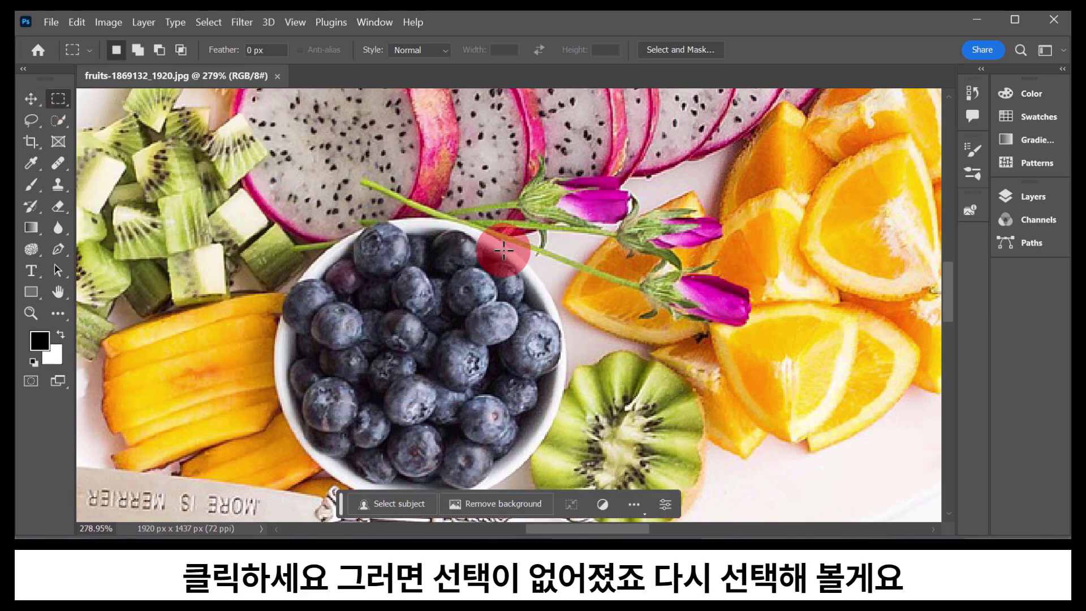
left_click_drag(229, 150, 467, 349)
left_click(573, 269)
left_click_drag(258, 171, 504, 362)
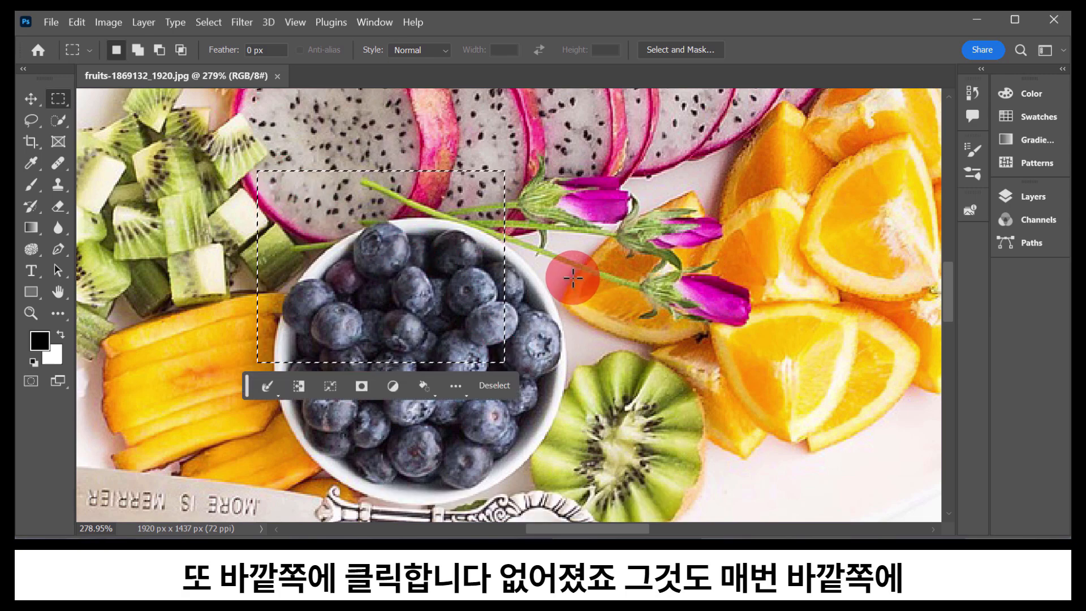
left_click(573, 277)
Draw three rectangular selections over the blueberry bowl in turn, removing each one with the Deselect command
left_click_drag(251, 155, 527, 347)
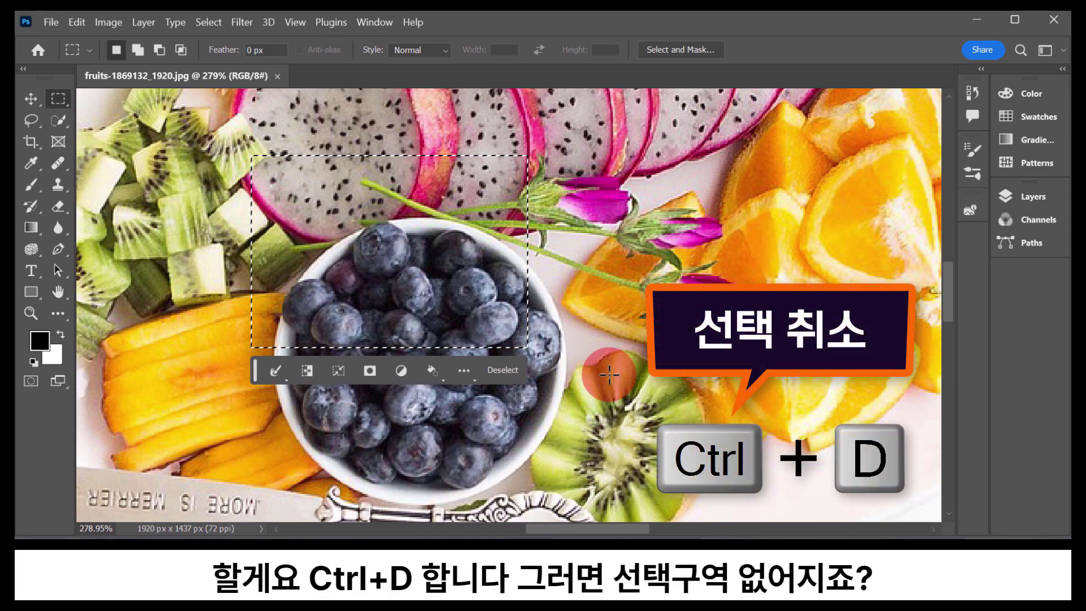
key("ctrl+d")
left_click_drag(301, 168, 517, 369)
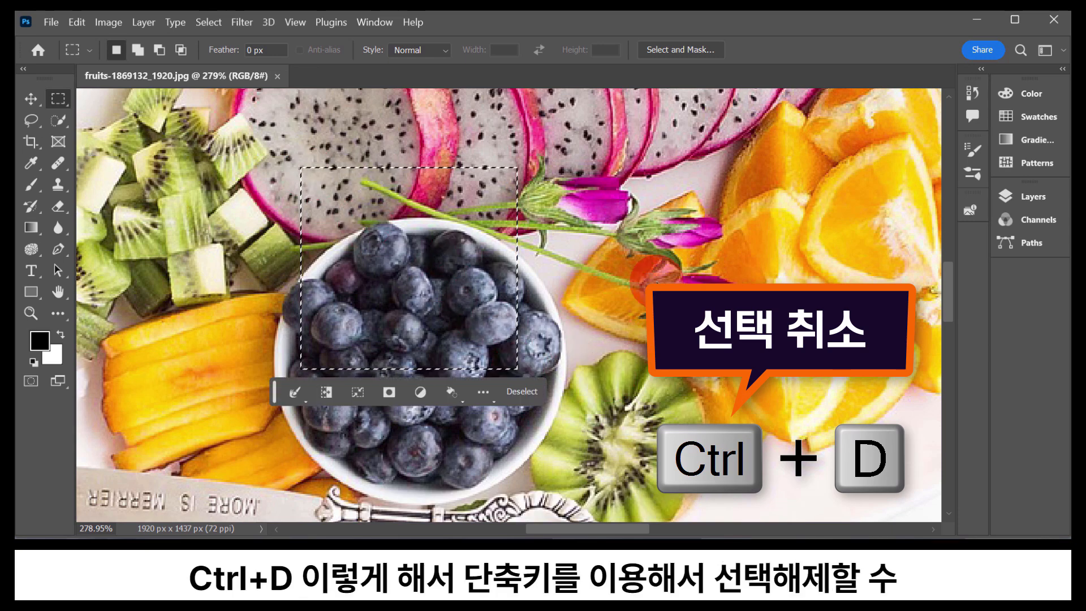
key("ctrl+d")
left_click_drag(302, 197, 491, 364)
key("ctrl+d")
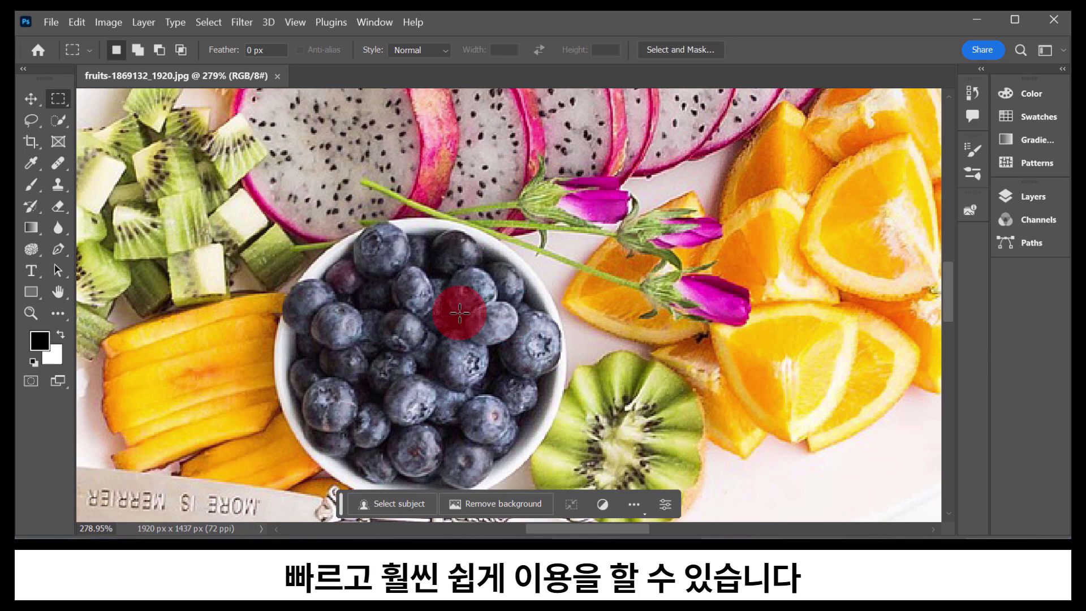
Select a nearly circular area over the upper part of the blueberry bowl with the Elliptical Marquee tool
left_click(56, 100)
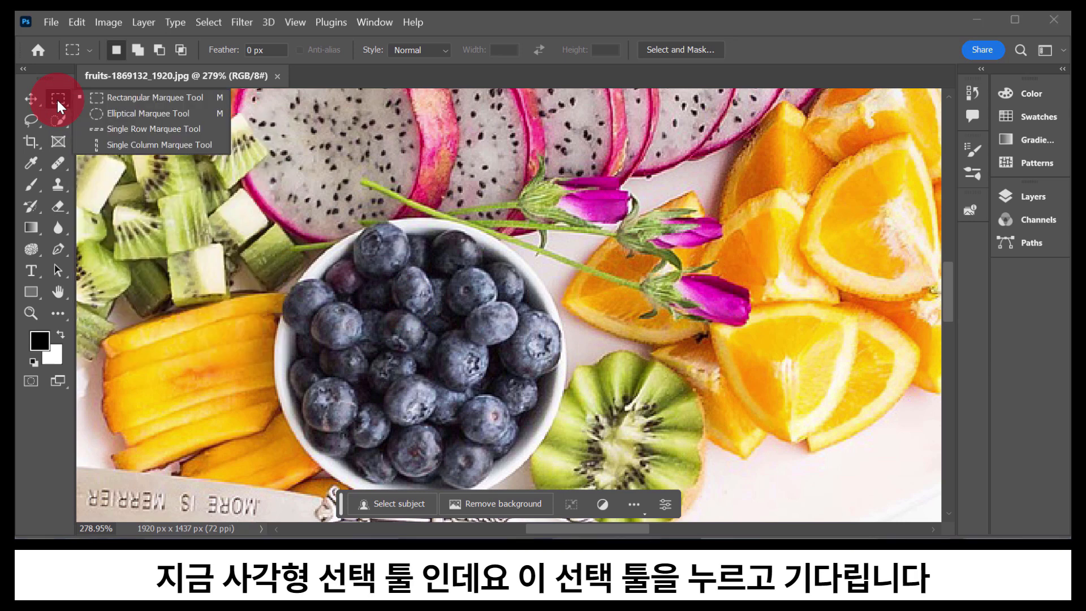
left_click(120, 115)
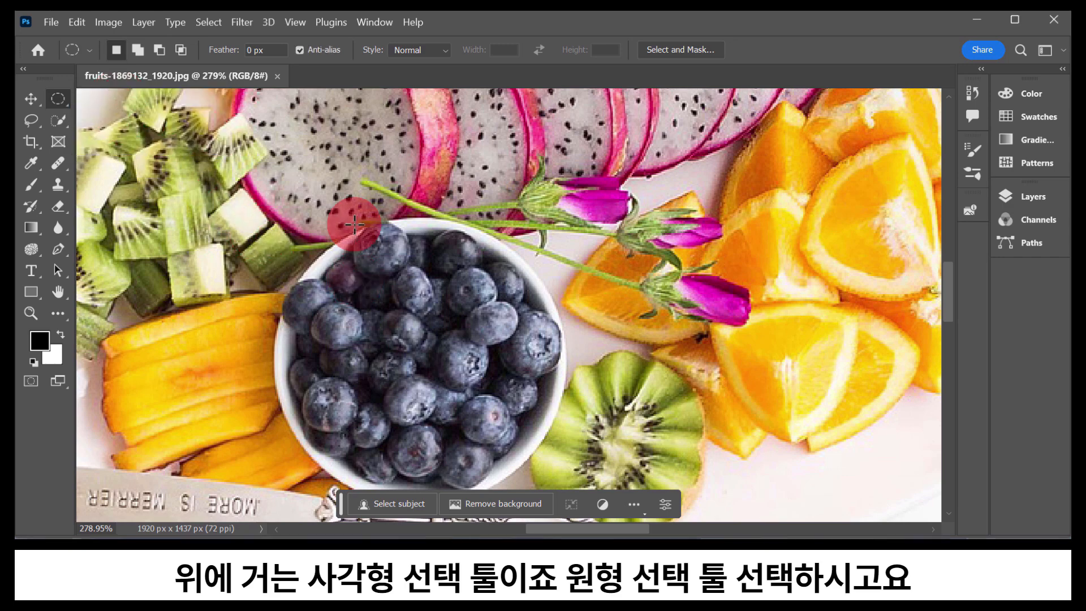
left_click(292, 155)
left_click_drag(293, 155, 562, 403)
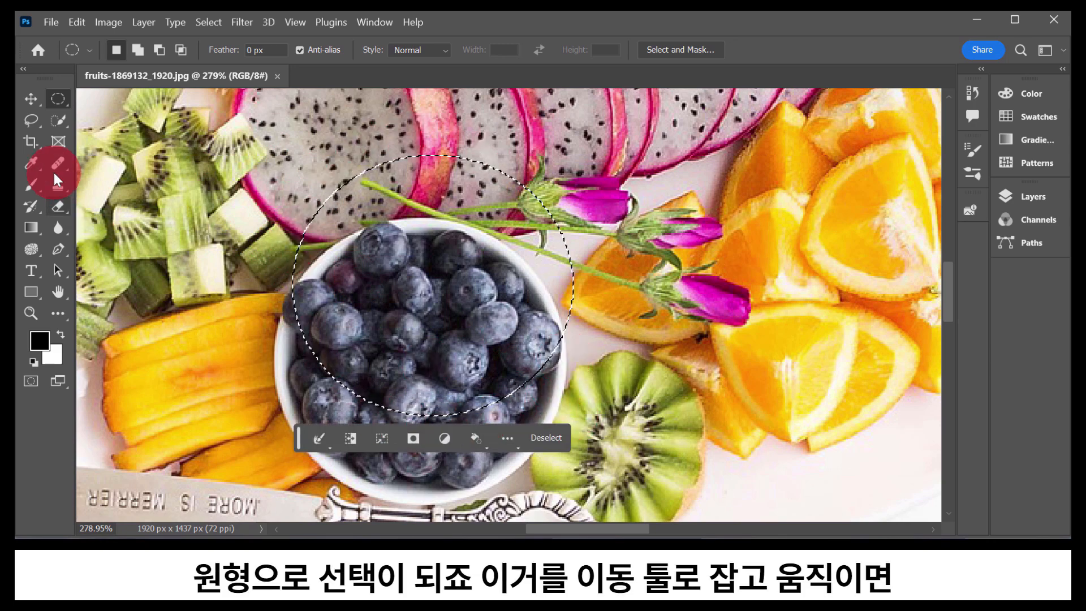
Move the elliptical selection's contents over the orange slices with the Move tool, and undo the move
left_click(31, 101)
left_click_drag(425, 296, 731, 322)
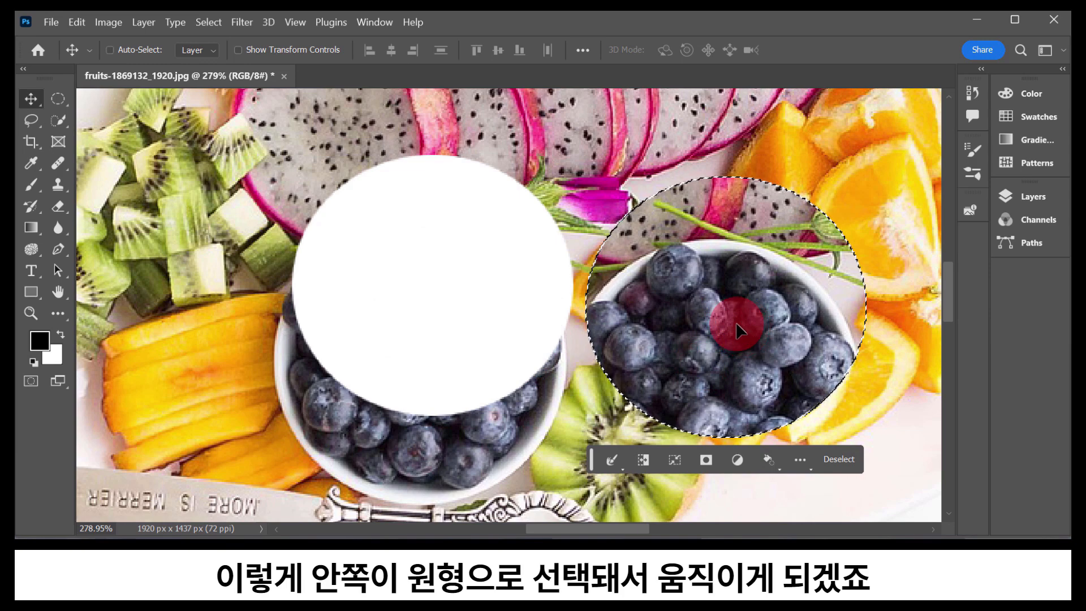
key("ctrl+c")
key("ctrl+z")
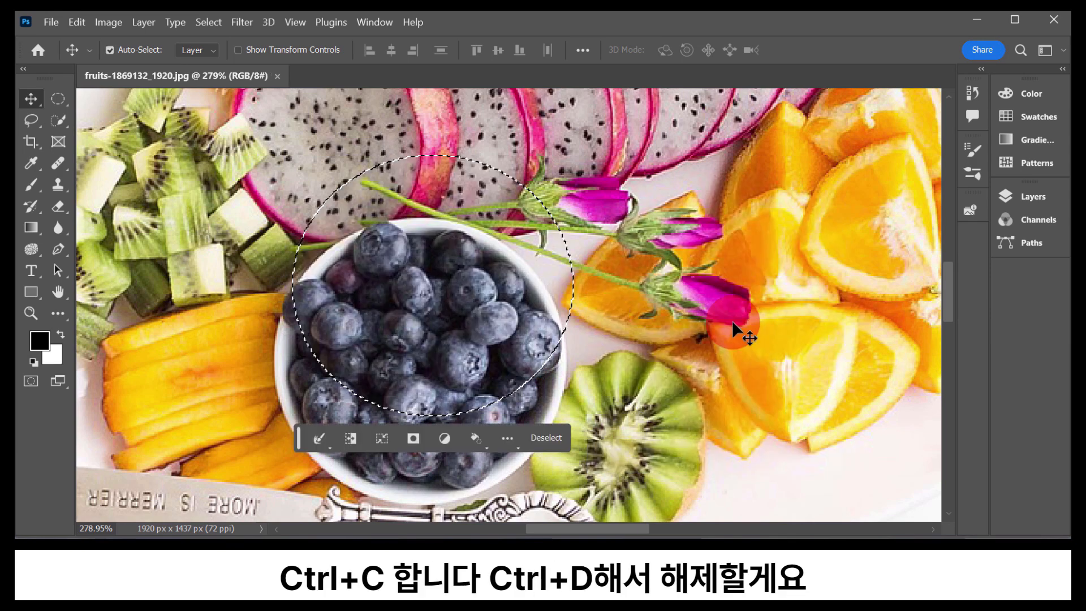
Clear the selection and draw an elliptical selection around the blueberry bowl with the Elliptical Marquee tool, starting from its upper-left corner
key("ctrl+d")
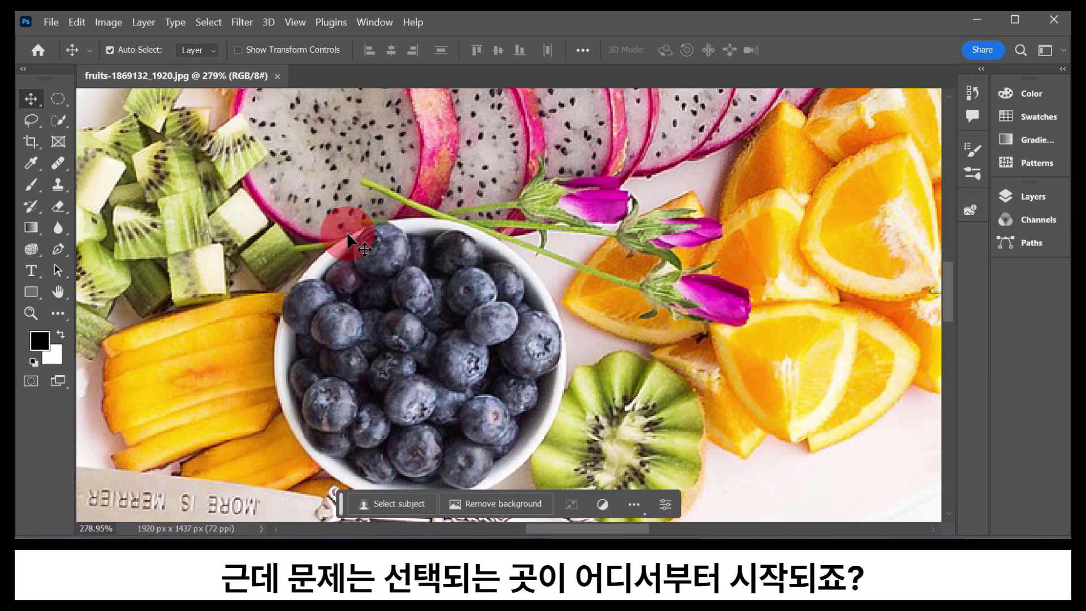
left_click(58, 100)
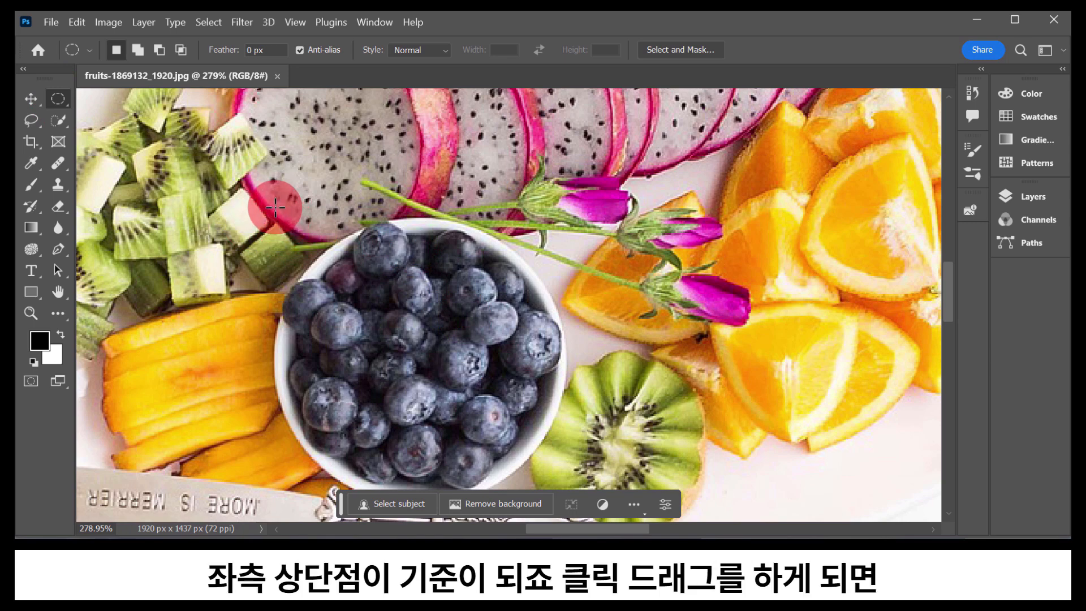
left_click_drag(276, 207, 571, 487)
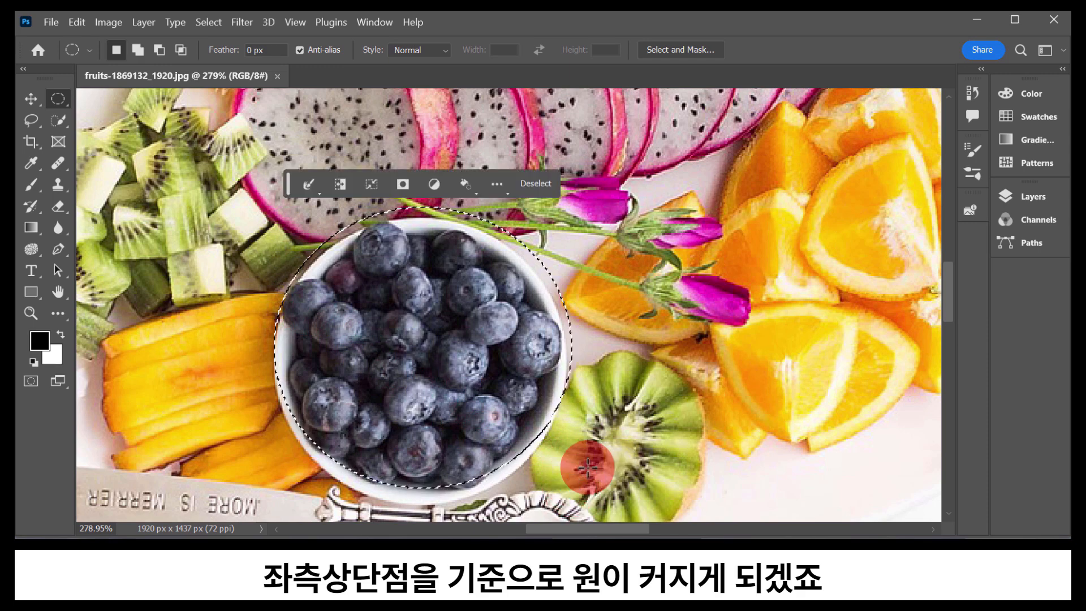
Draw test elliptical selections starting from the upper-right, lower-right and lower-left corners, and clear the selection
left_click(722, 229)
left_click_drag(722, 192, 570, 360)
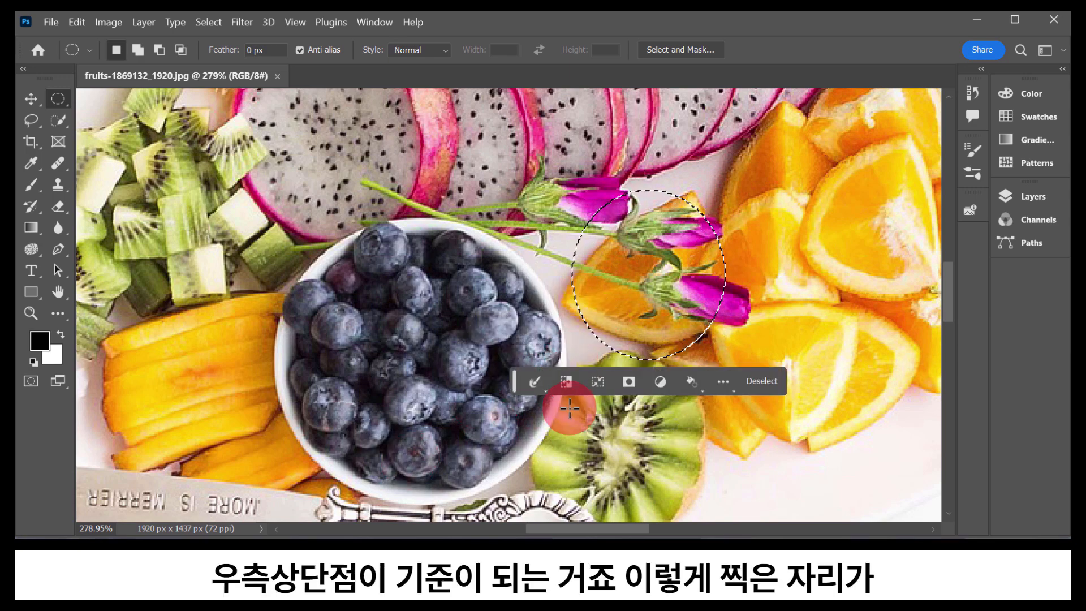
left_click_drag(612, 472, 345, 195)
left_click(204, 407)
left_click_drag(203, 414, 434, 206)
left_click(461, 293)
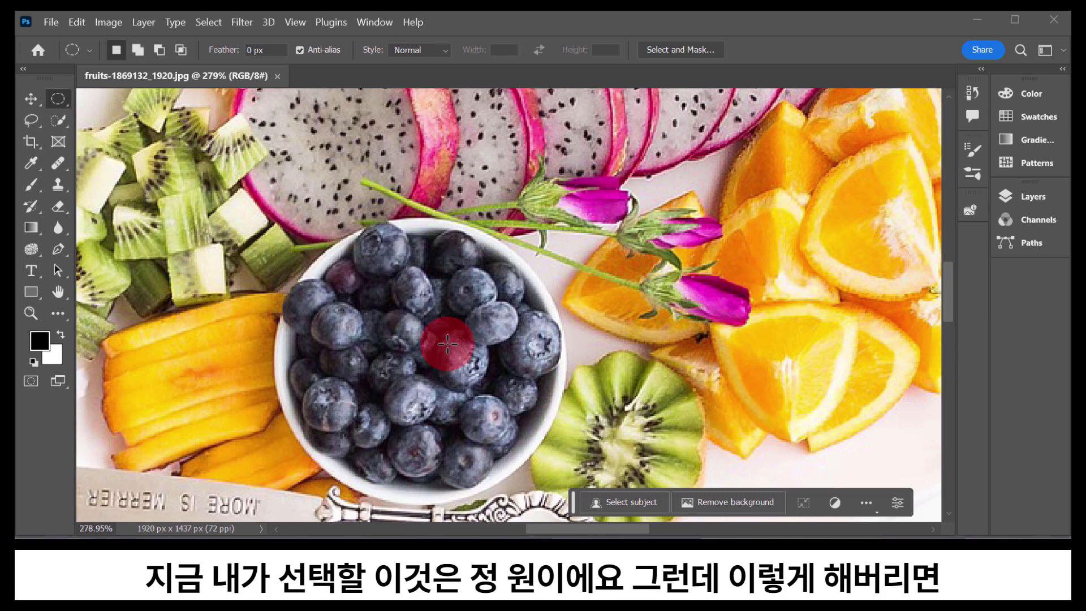
Draw an unconstrained elliptical selection around the blueberry bowl, shift the contextual task bar away from it, and discard the selection
left_click_drag(288, 222, 578, 498)
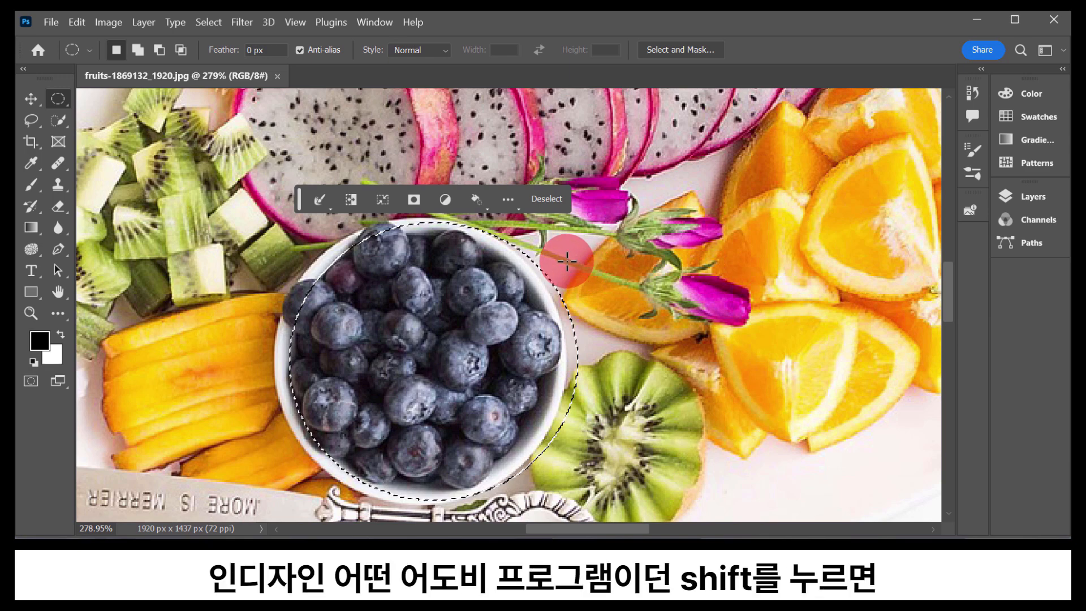
left_click_drag(297, 206, 303, 145)
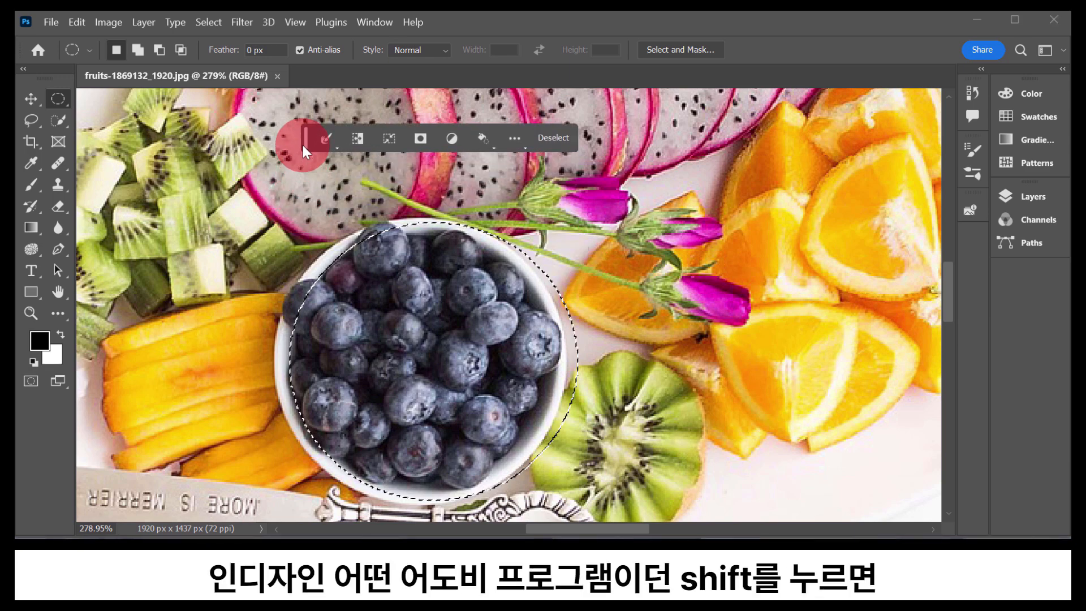
left_click(287, 234)
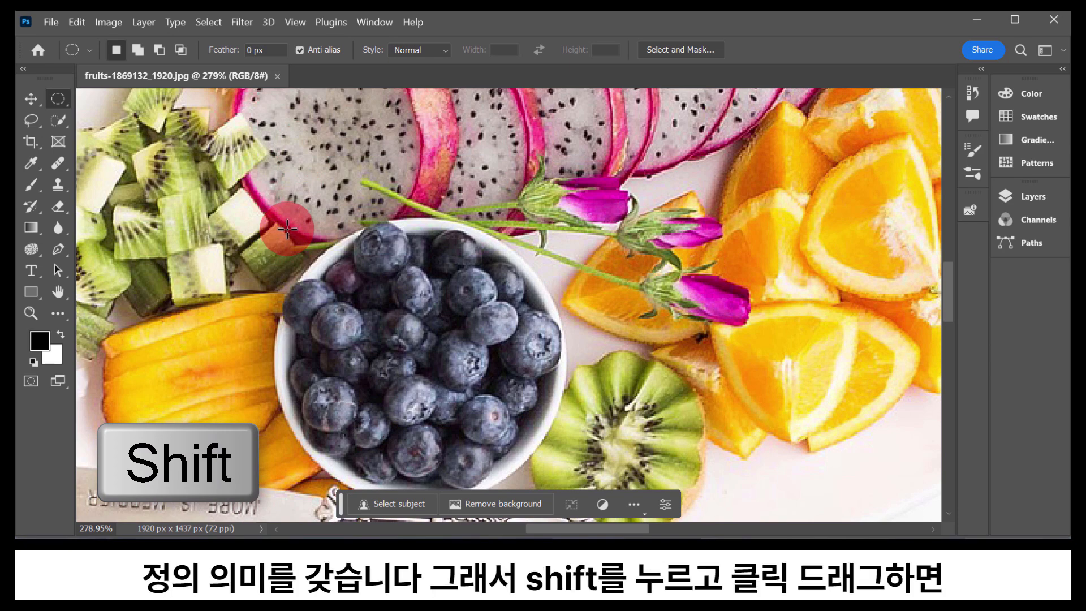
Draw a perfect-circle selection over the bowl's upper part and a test selection with the Rectangular Marquee tool, and clear it
left_click_drag(273, 161, 474, 362)
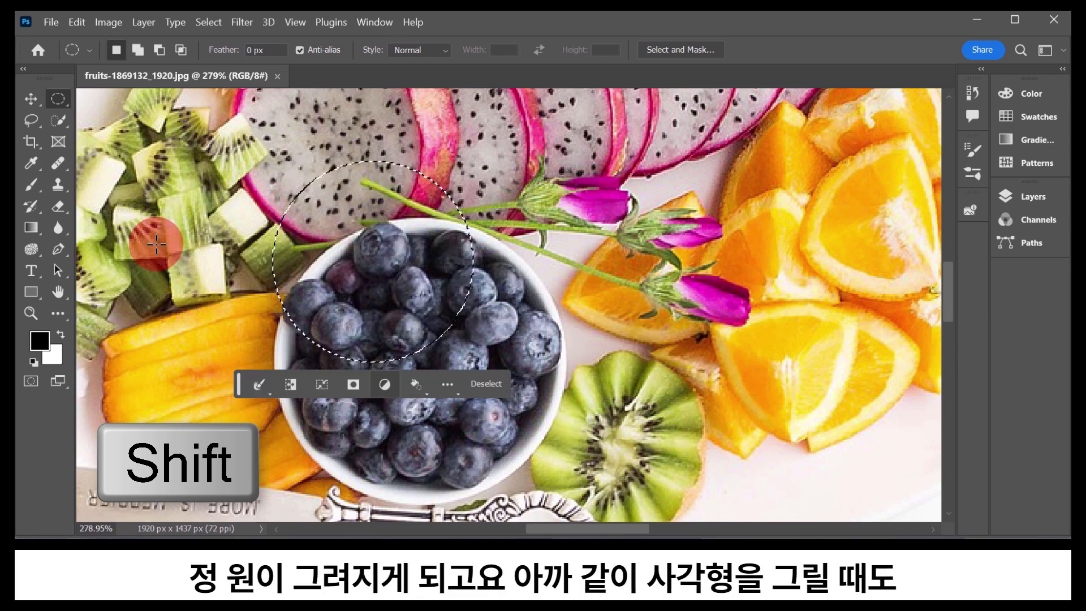
left_click(63, 99)
left_click(148, 98)
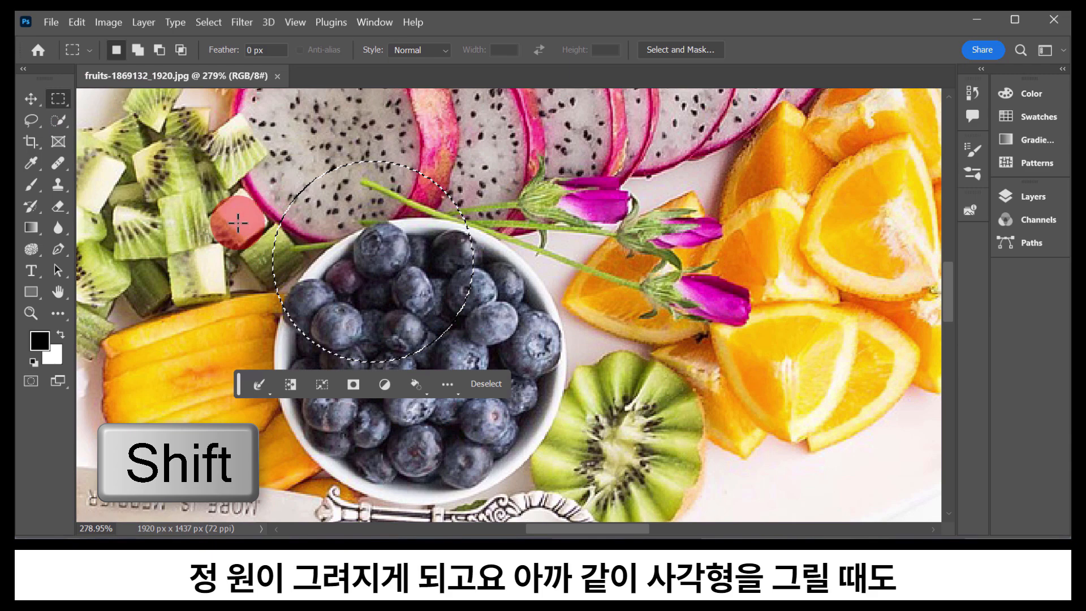
left_click(256, 205)
left_click_drag(257, 166, 350, 344)
left_click(151, 185)
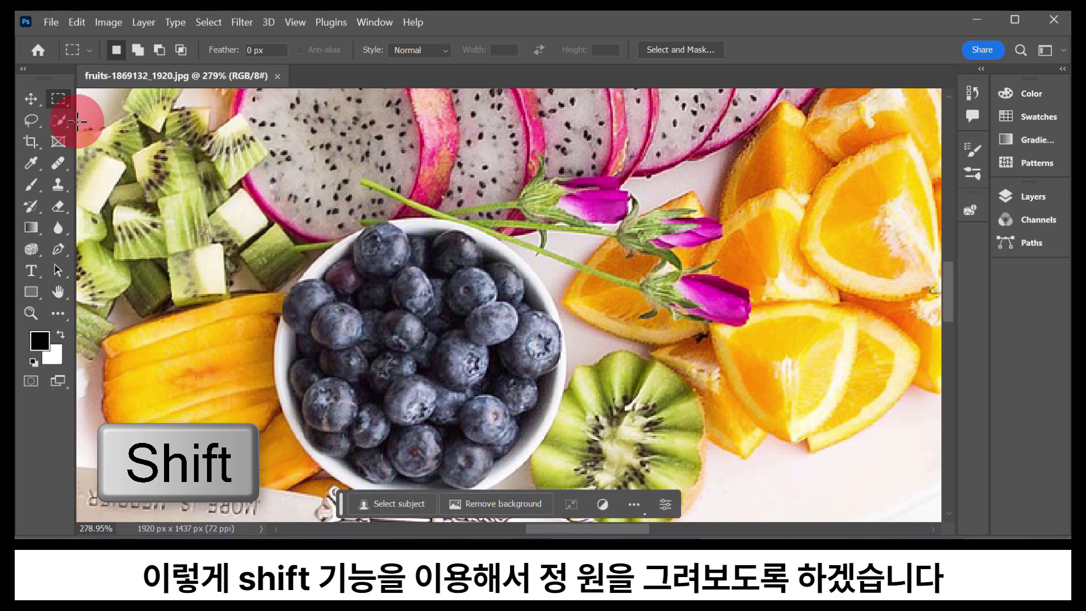
Select a perfect-circle area the size of the bowl, spanning its blueberries and the kiwi half, with the Elliptical Marquee tool
left_click(63, 97)
left_click(126, 109)
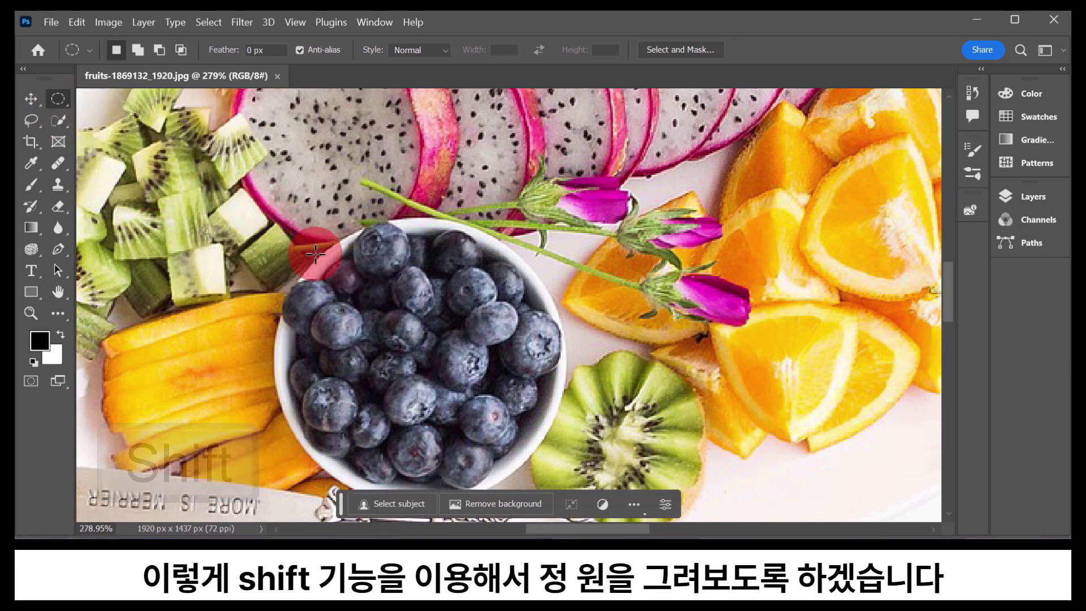
left_click_drag(426, 217, 722, 496)
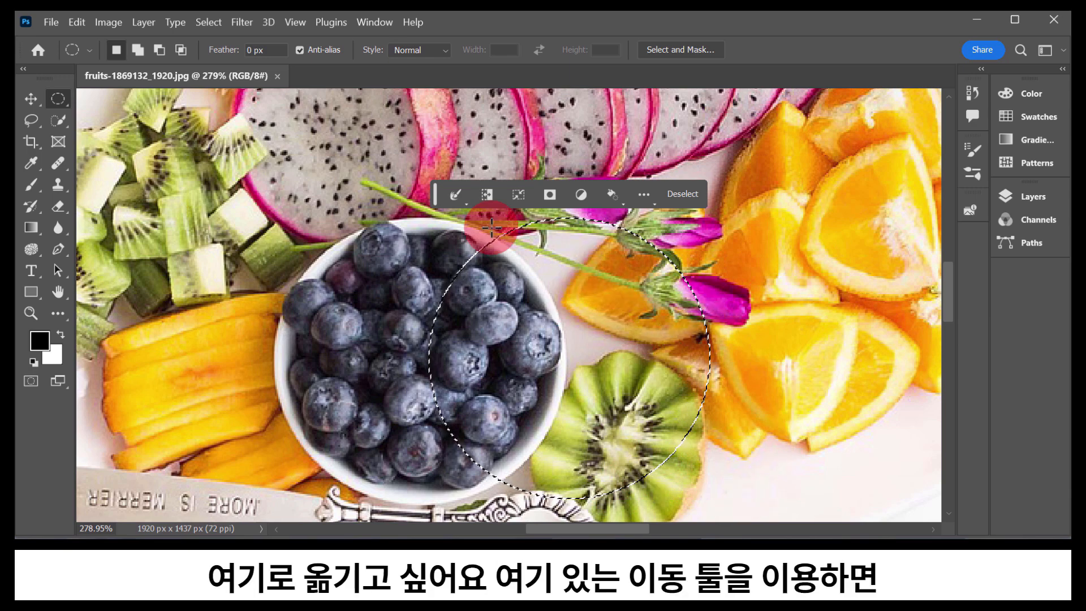
Move the circular selection's contents over the blueberry bowl with the Move tool, and undo the move
left_click(31, 102)
left_click_drag(611, 367, 365, 351)
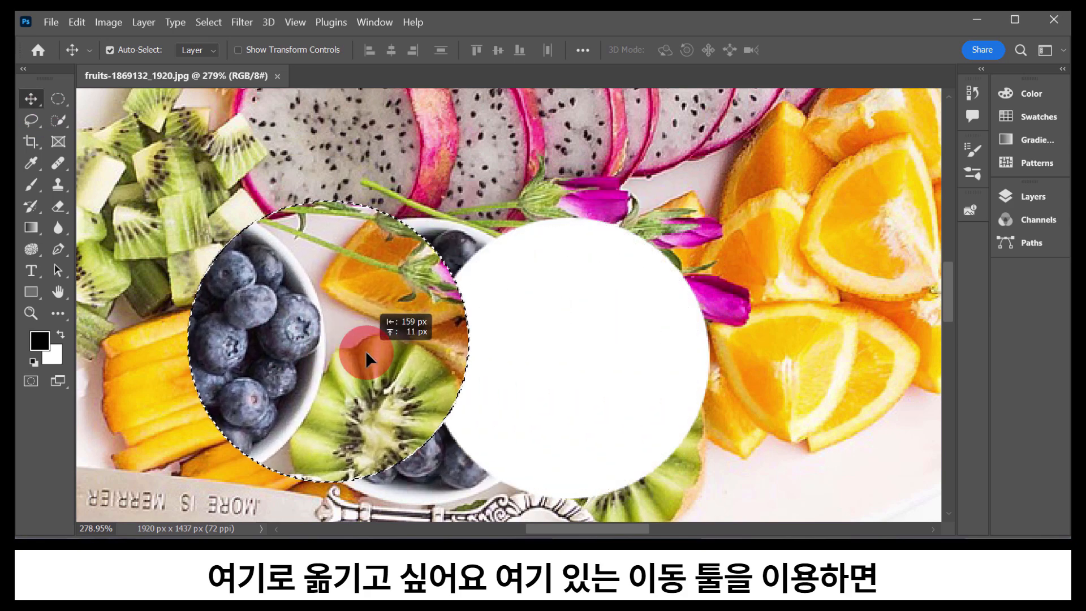
key("ctrl+z")
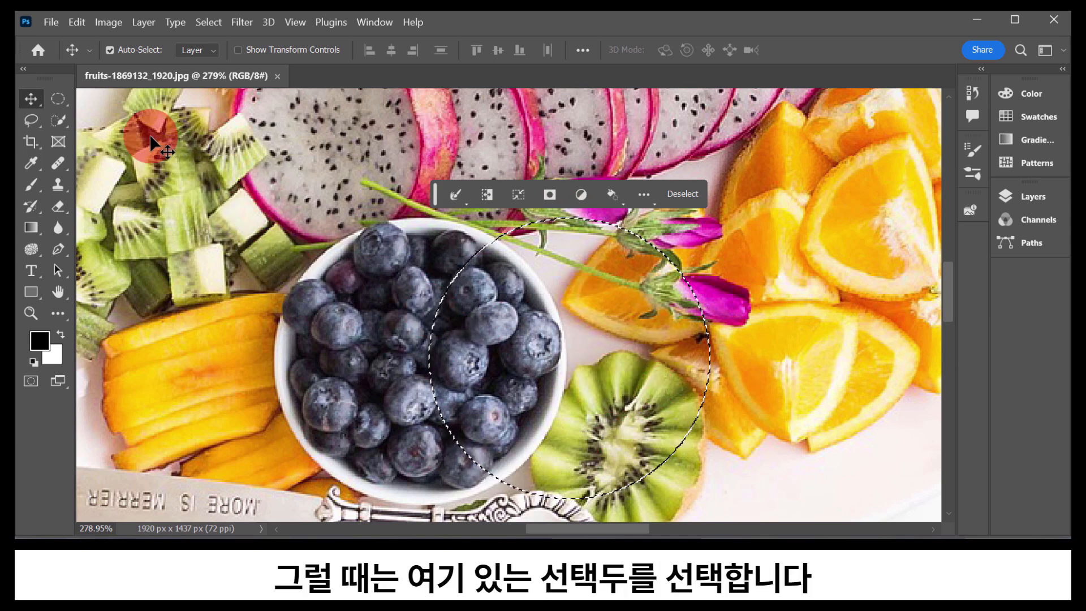
Move only the circular selection outline onto the blueberry bowl with the Elliptical Marquee tool, and nudge it to fit the rim
left_click(61, 98)
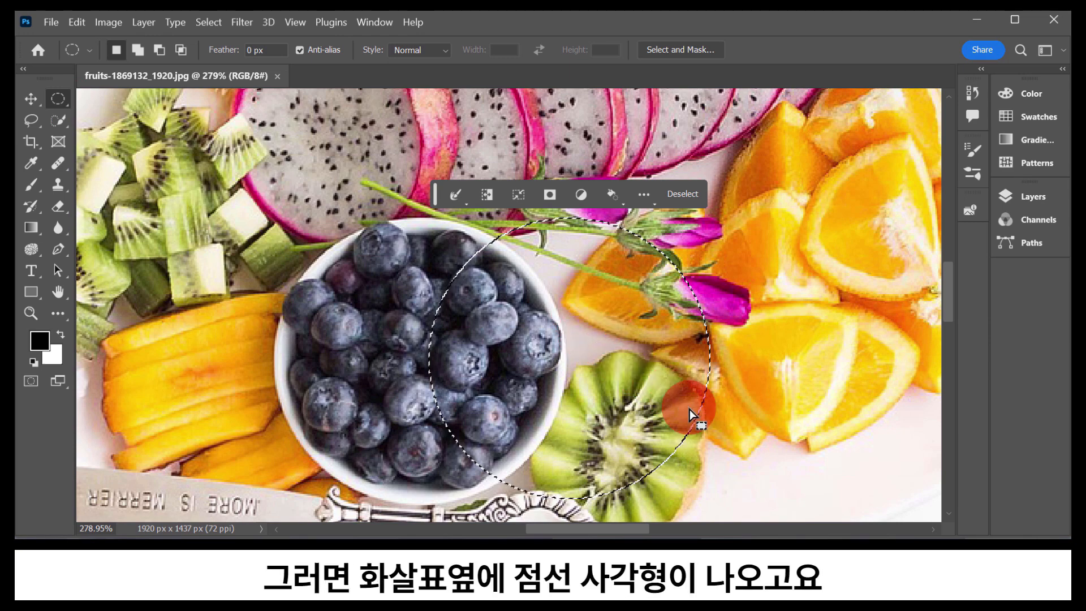
left_click(722, 463)
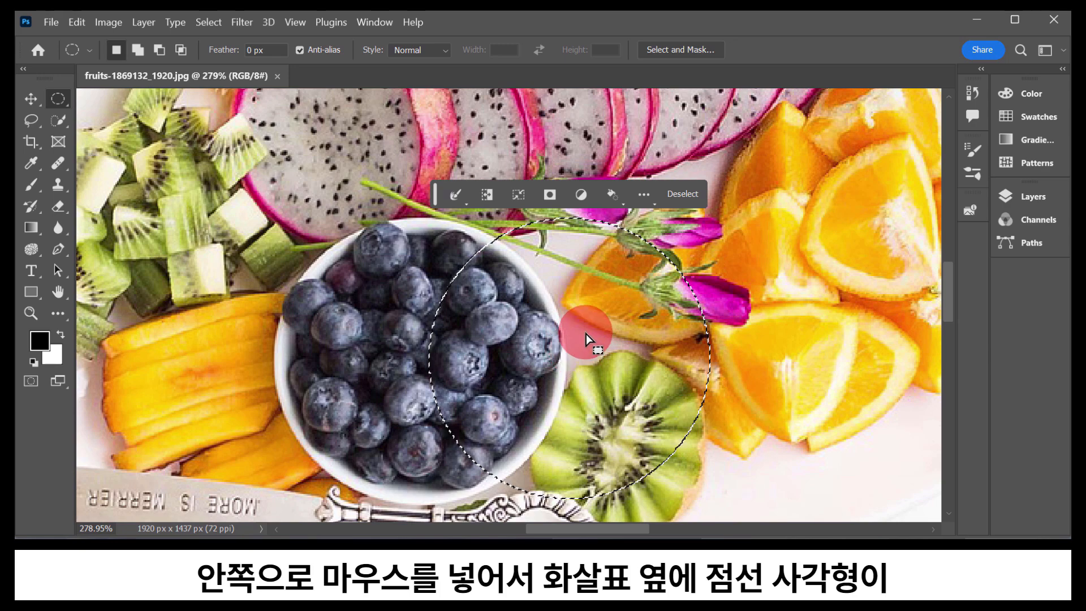
left_click_drag(586, 334, 439, 335)
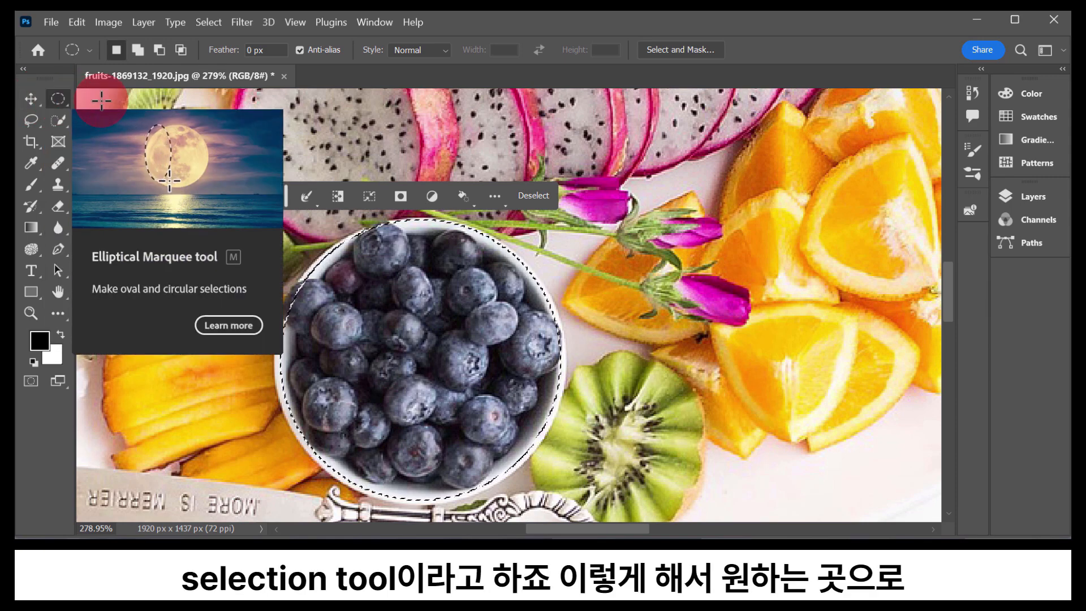
left_click_drag(468, 332, 466, 338)
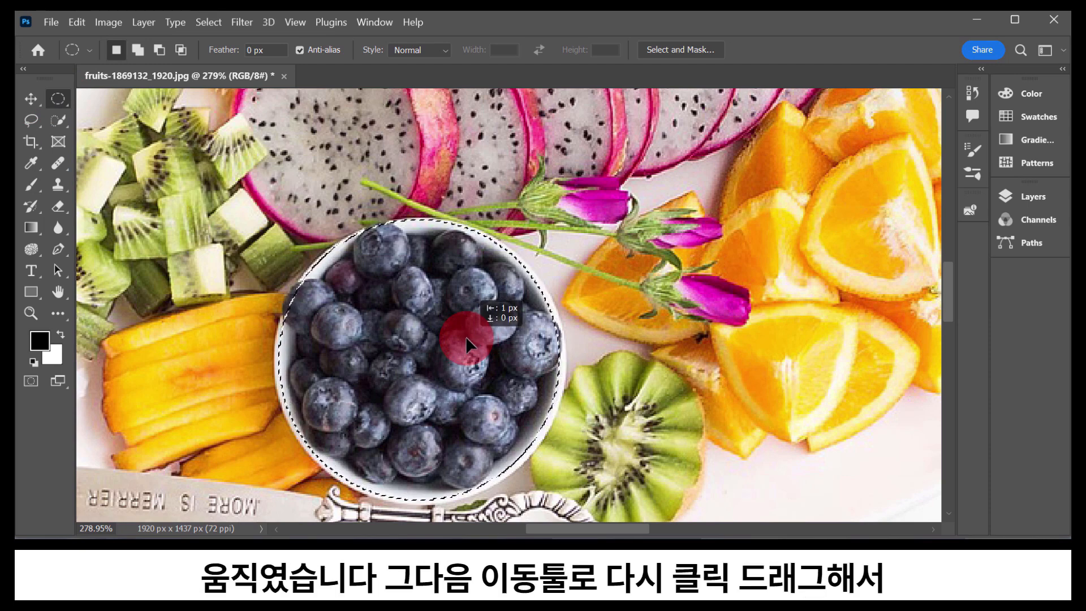
Move the selected blueberry bowl over the orange slices with the Move tool, and undo the move
left_click(39, 102)
left_click_drag(405, 354, 780, 371)
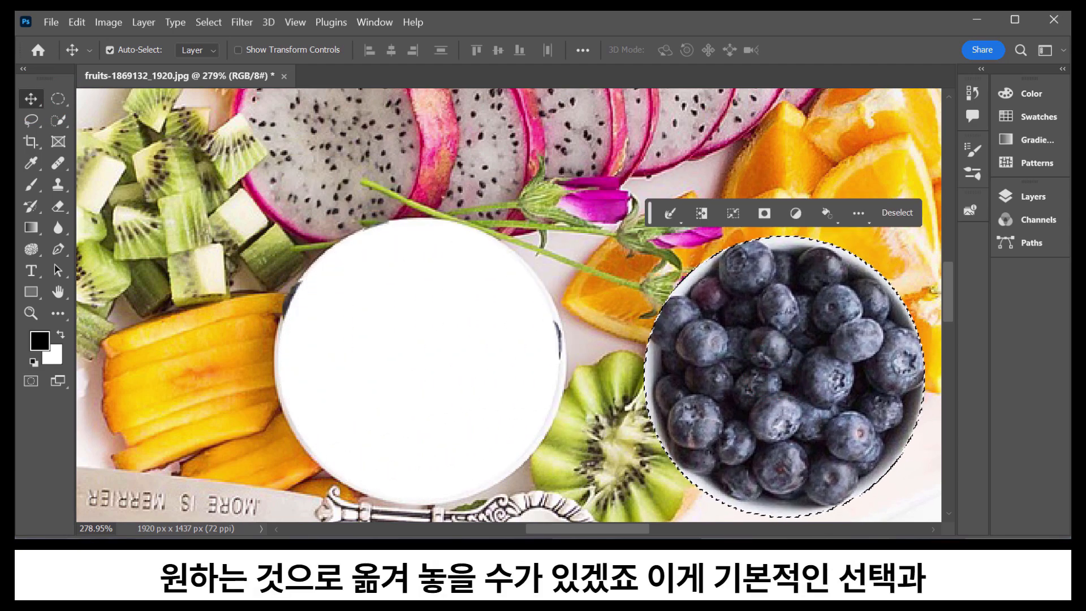
key("ctrl+z")
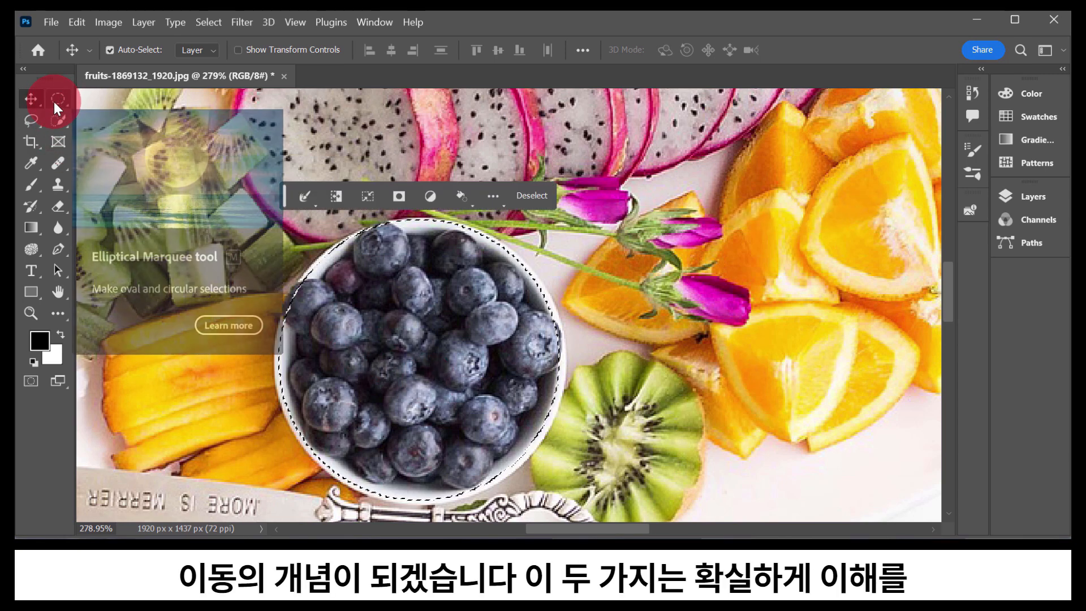
Zoom in on the selection edge at the bowl's rim to examine the individual pixels, and zoom back out to the whole bowl
left_click(28, 100)
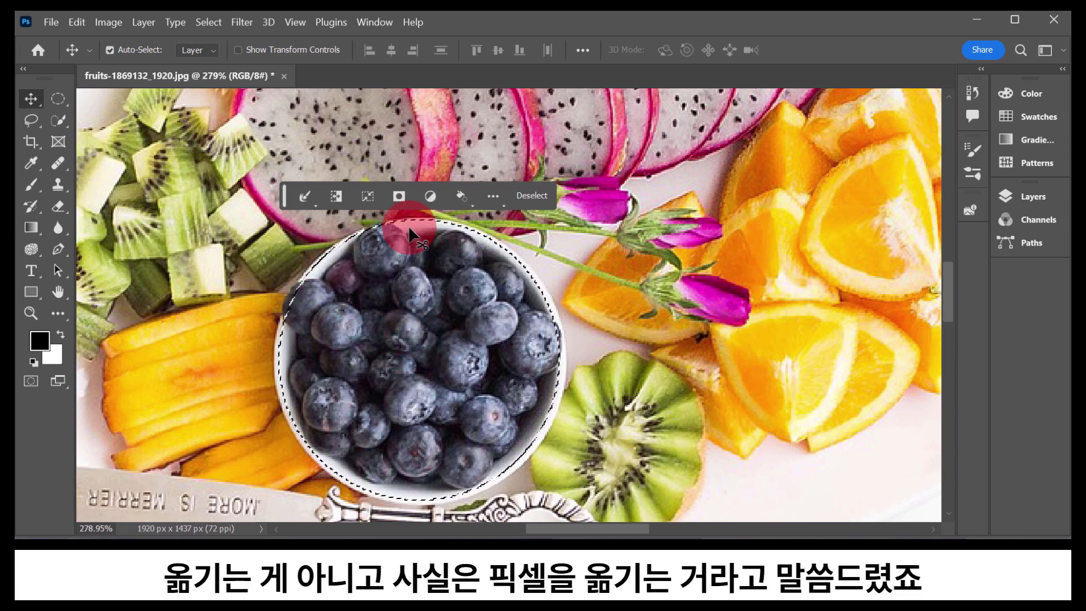
left_click(31, 312)
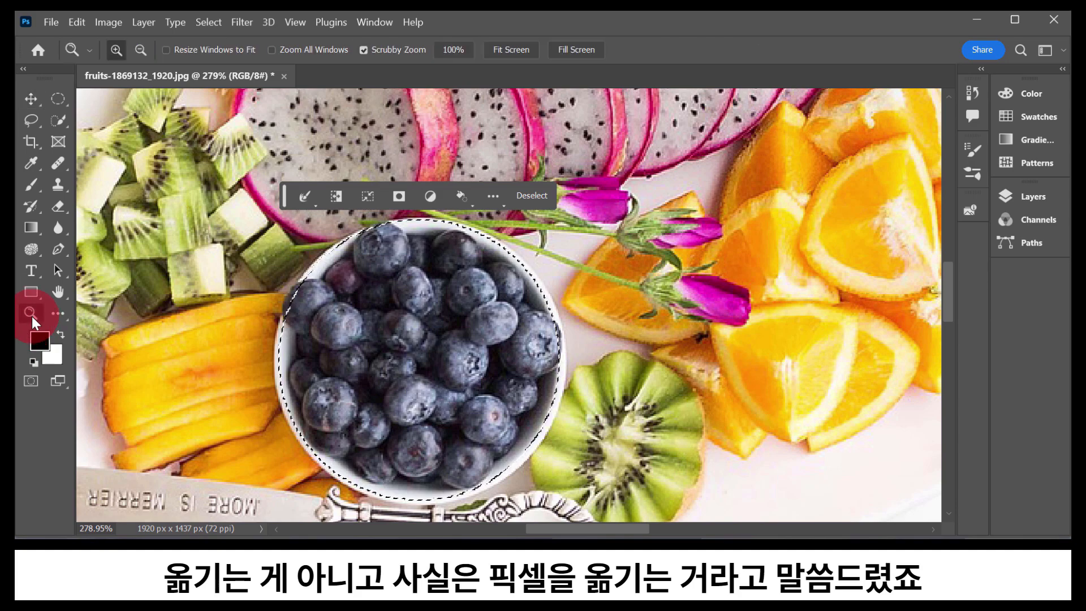
left_click_drag(371, 229, 511, 330)
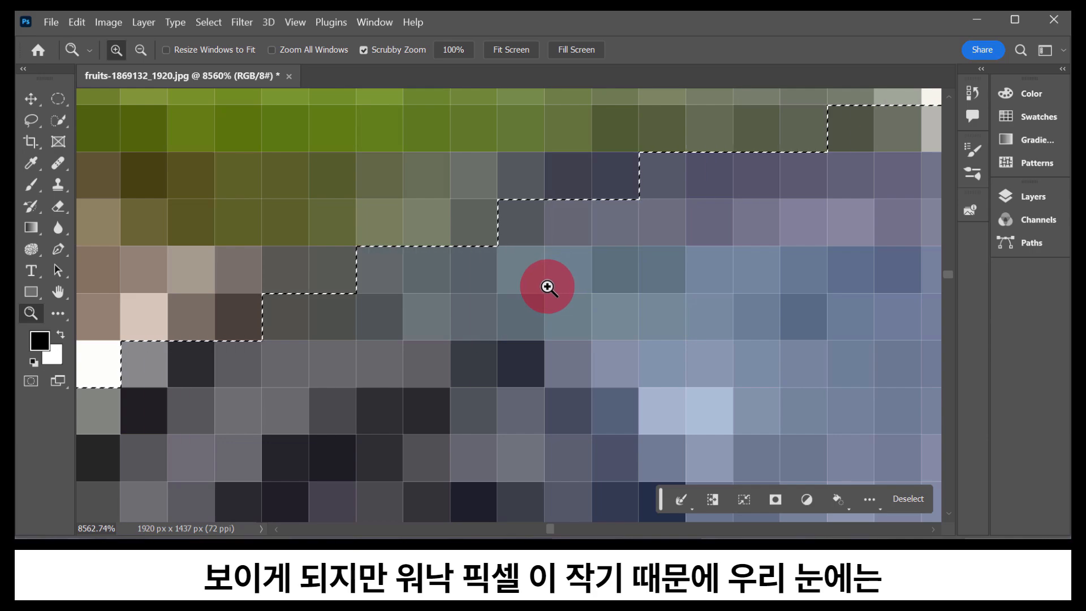
left_click_drag(684, 284, 528, 301)
left_click_drag(722, 337, 545, 290)
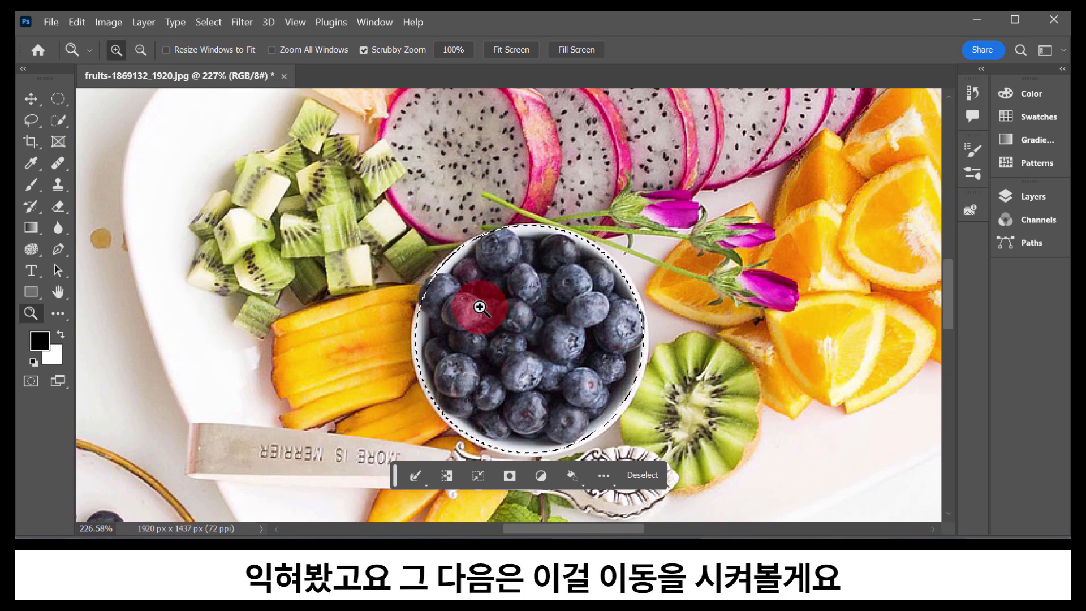
Move the selected blueberry bowl over the kiwi cubes with the Move tool, and deselect it
key("v")
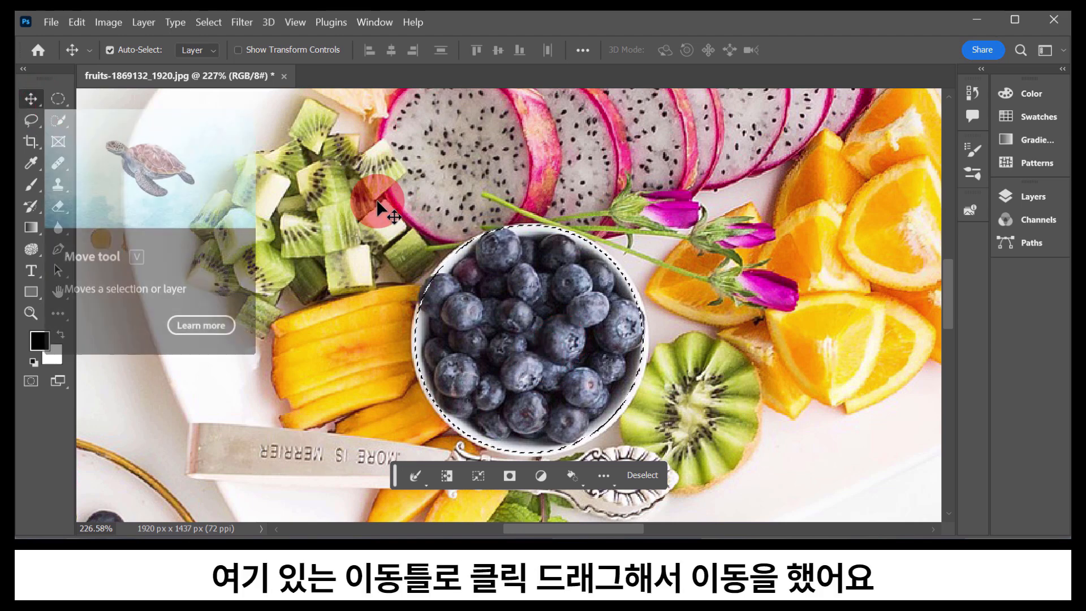
left_click_drag(591, 338, 263, 244)
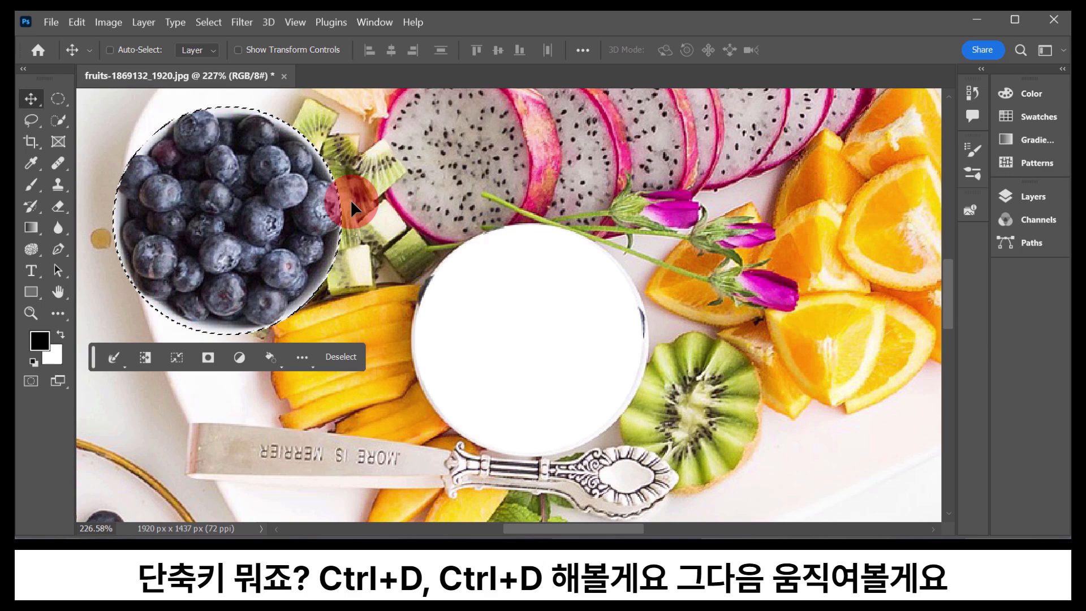
key("ctrl+d")
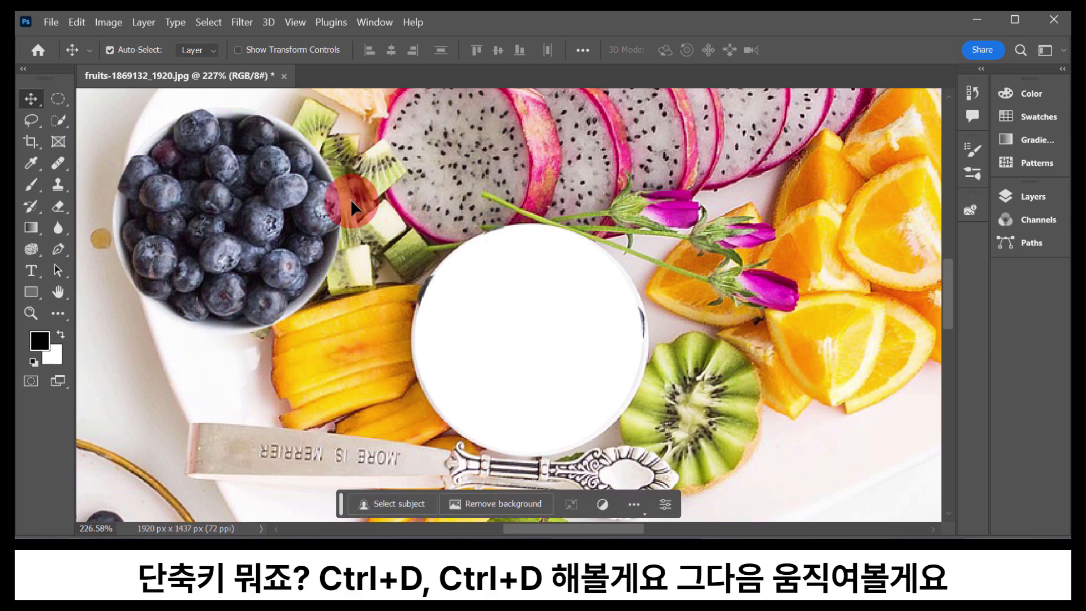
Try to move the image without a selection, cancel converting the Background to a normal layer, and undo the deselection
left_click_drag(527, 268, 528, 269)
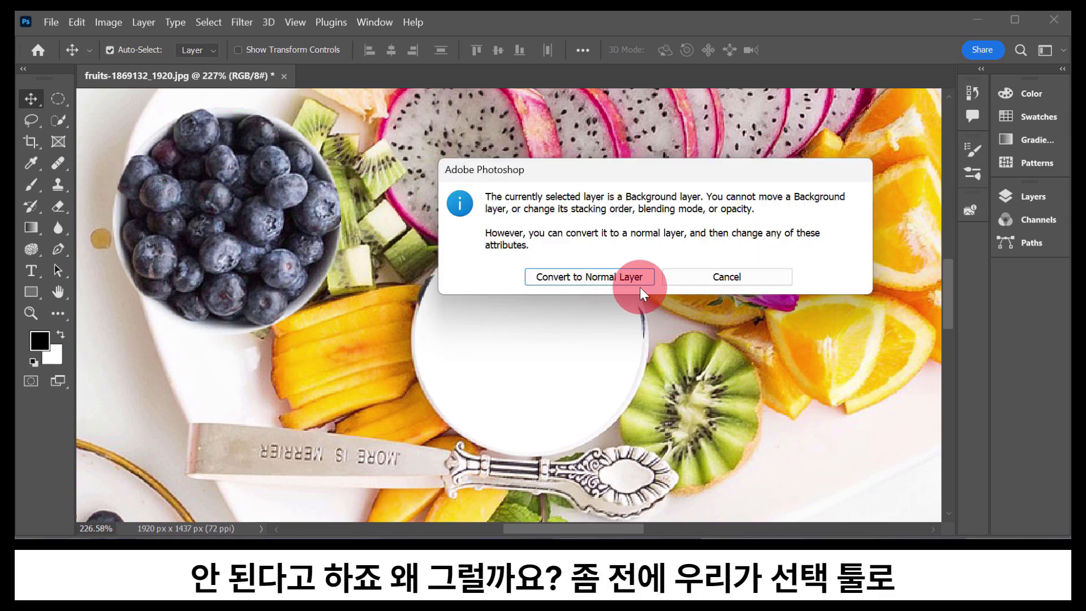
left_click(706, 275)
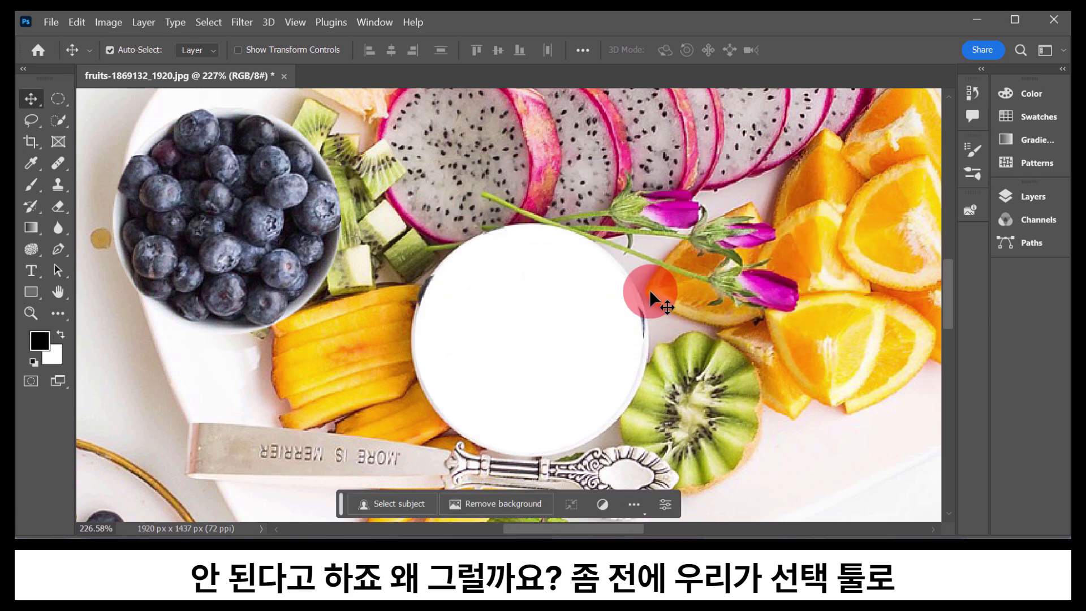
key("ctrl+z")
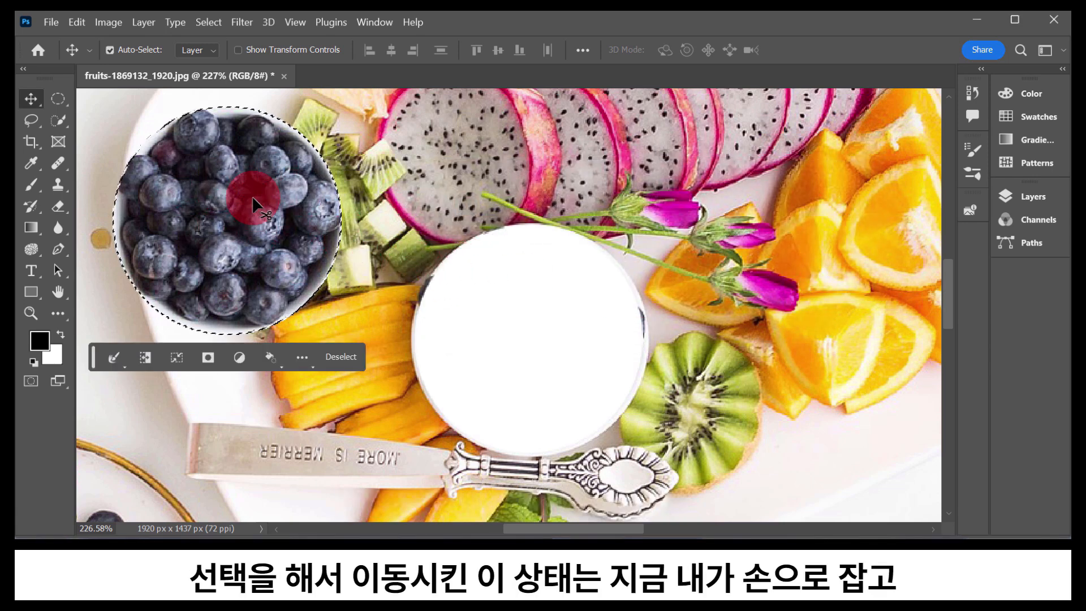
Reposition the still-selected blueberry bowl several times, ending over the kiwi cubes beside the mango slices, and deselect it
left_click_drag(245, 188, 528, 243)
key("ctrl+z")
key("ctrl+z")
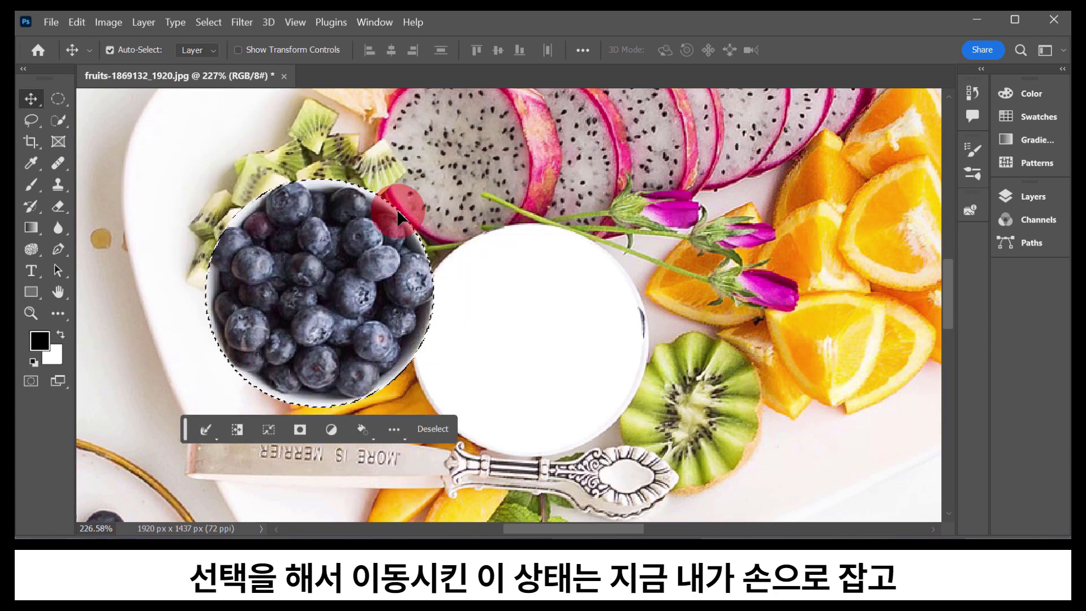
left_click_drag(393, 228, 283, 211)
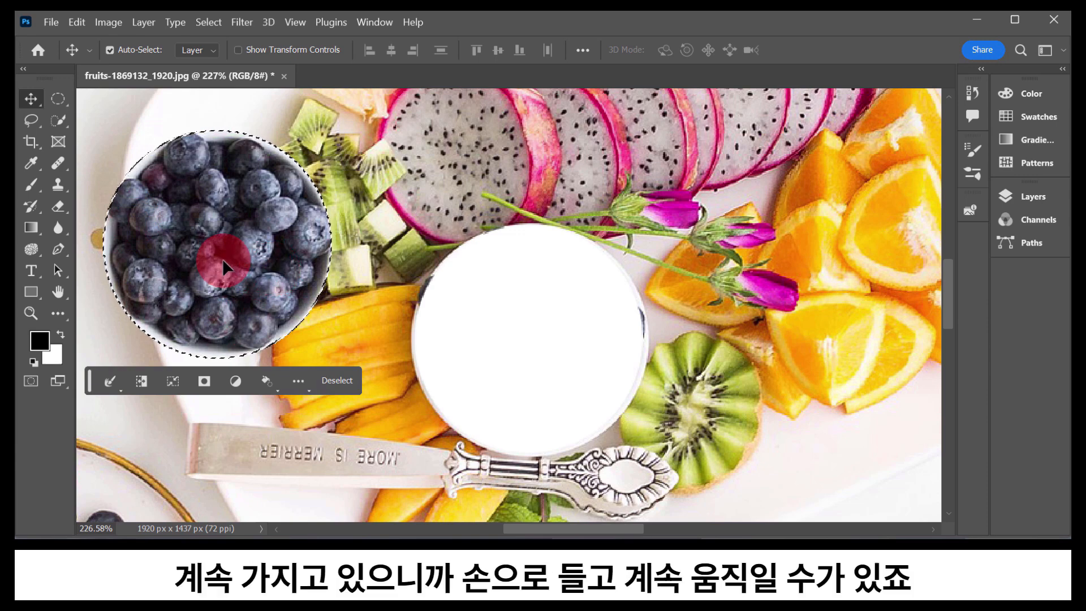
left_click_drag(222, 259, 306, 286)
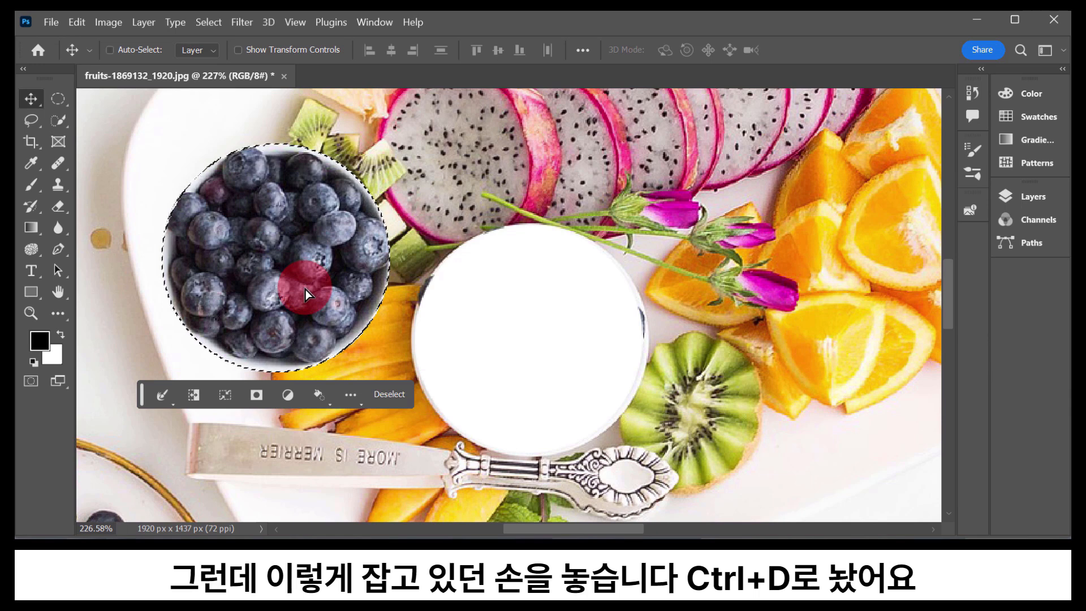
key("ctrl+d")
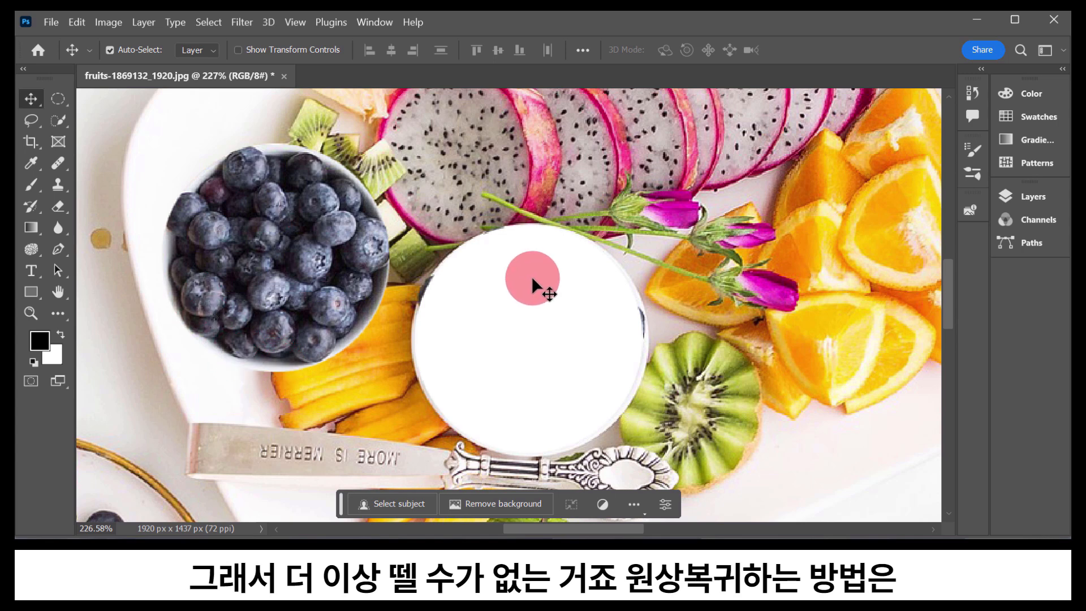
Undo the deselection and the moves of the blueberry bowl
key("ctrl+z")
key("ctrl+z")
key("ctrl+z")
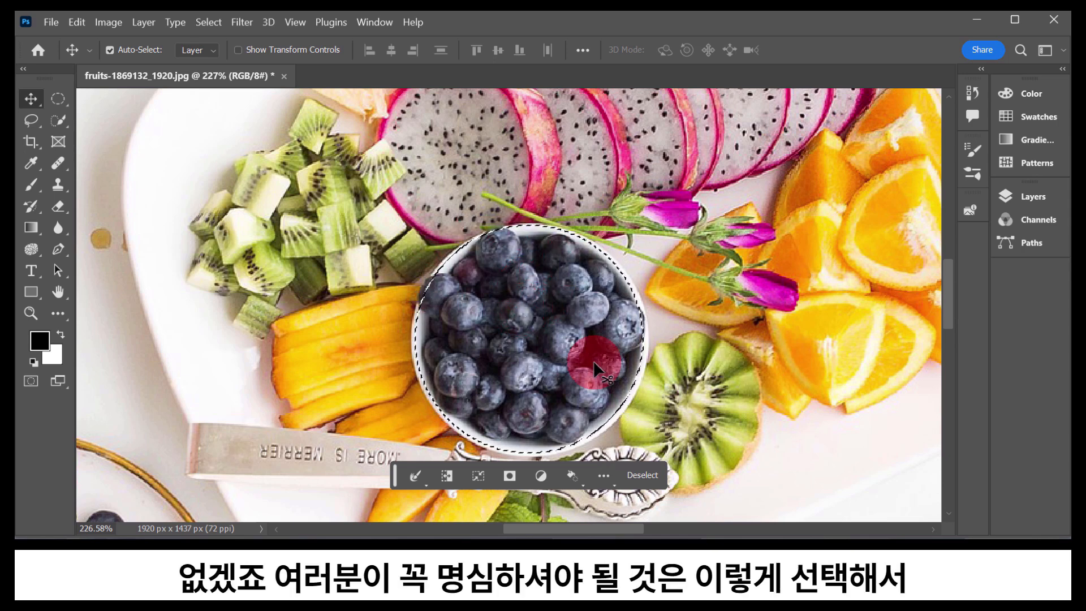
Move the selected blueberry bowl over the mango slices and kiwi cubes, repositioning it twice more while it stays selected
left_click_drag(534, 377, 345, 351)
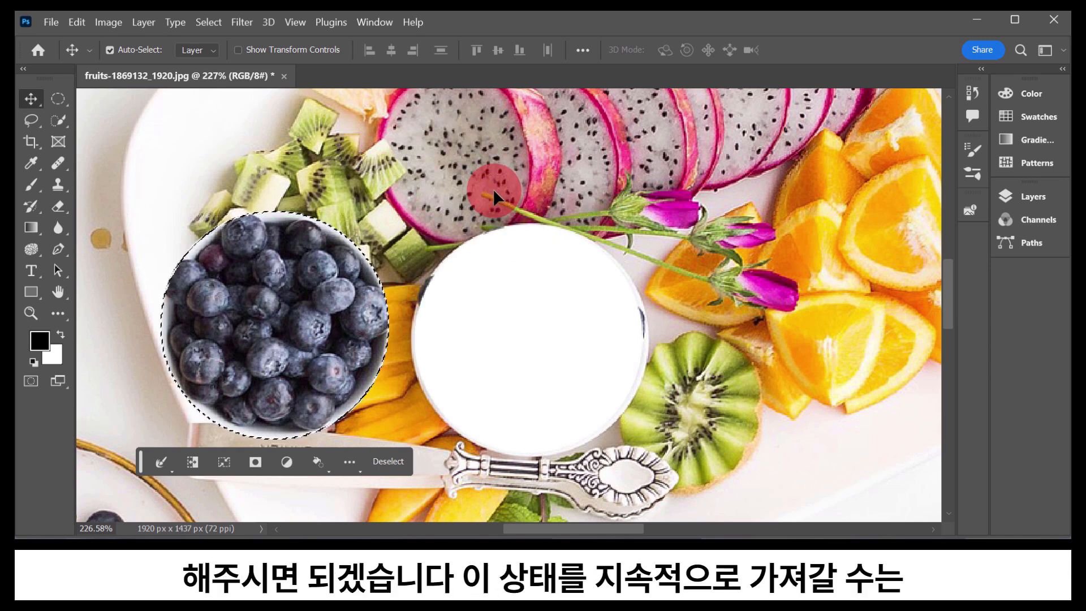
left_click_drag(243, 310, 300, 286)
left_click_drag(338, 249, 395, 287)
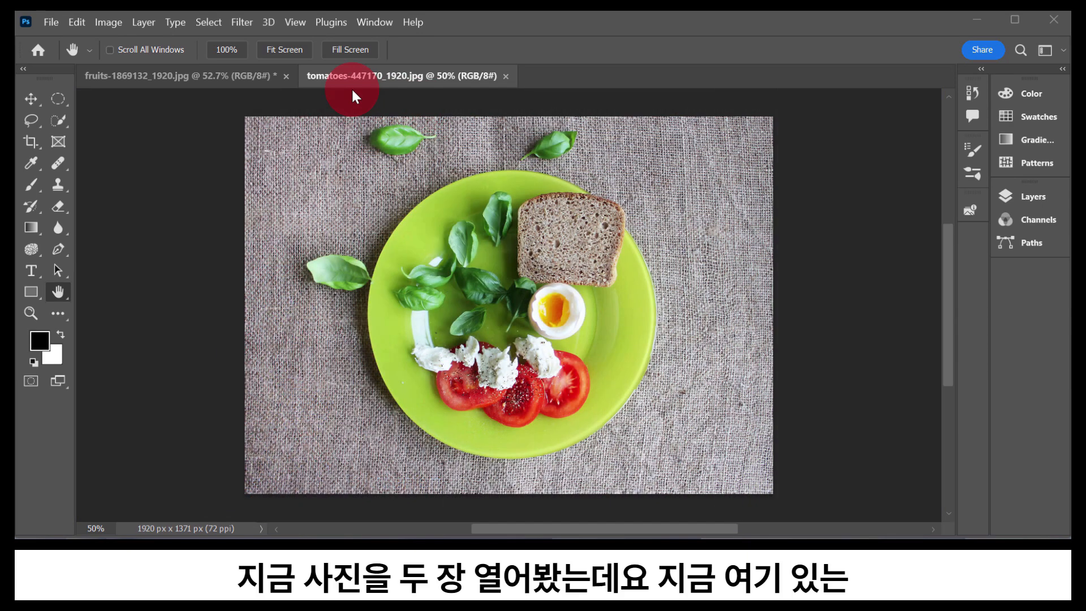
Check the fruit photo's empty area, and try to select the green plate in the tomatoes photo with a freehand elliptical selection
left_click(277, 77)
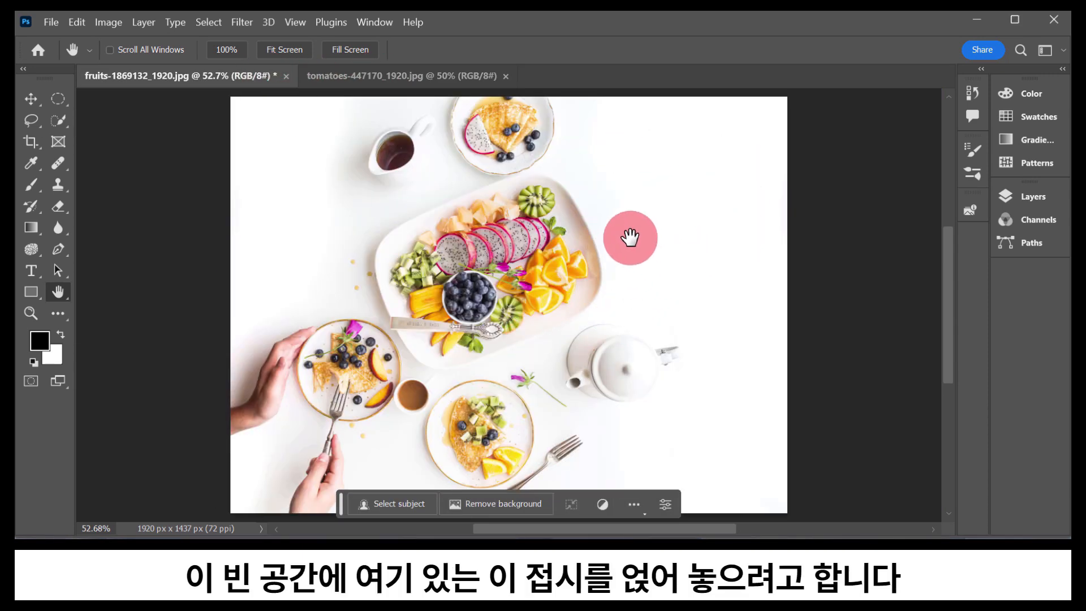
left_click(408, 78)
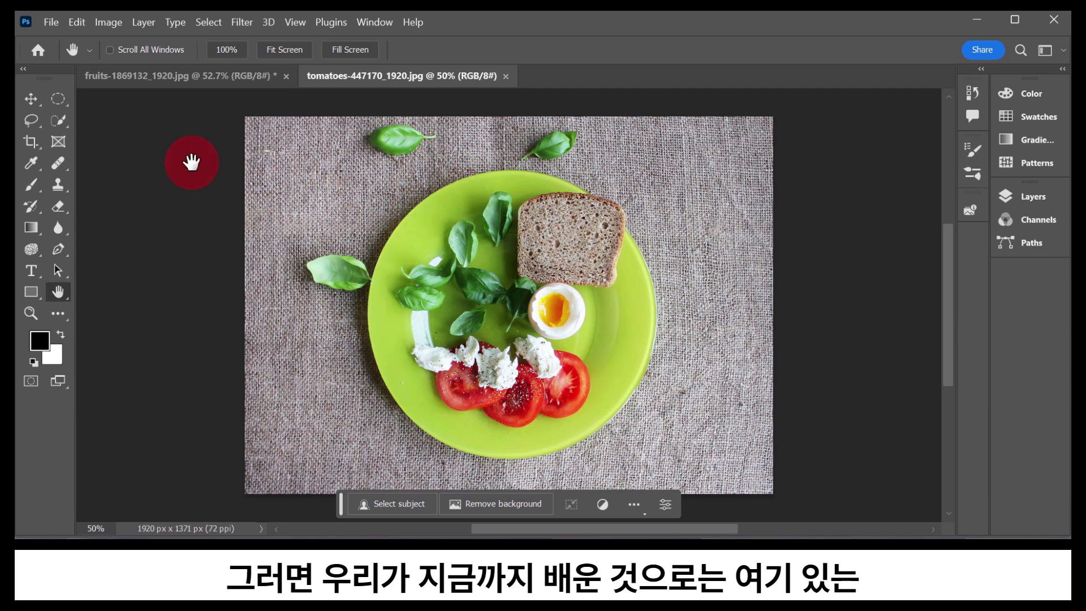
left_click(58, 102)
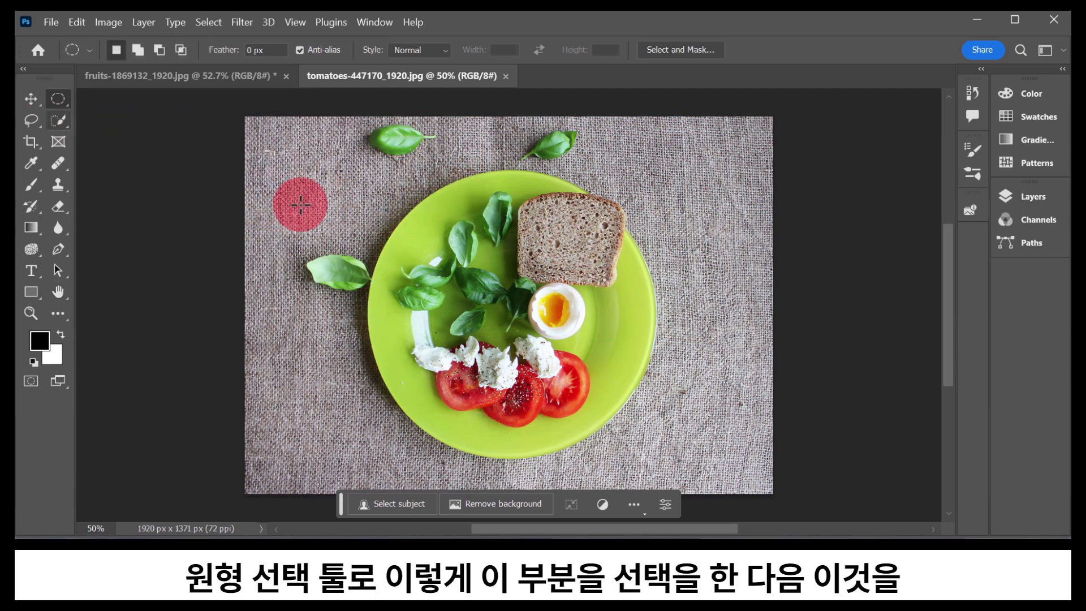
left_click_drag(385, 169, 654, 454)
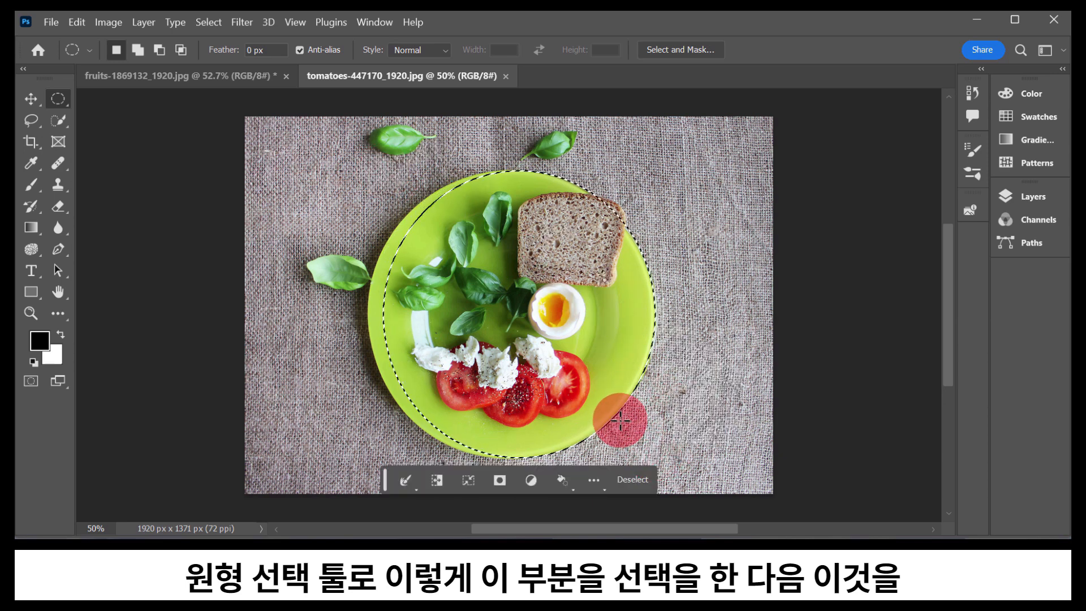
Compare the destination fruit photo with the selected plate in the tomatoes photo, with the Move tool active
left_click(243, 77)
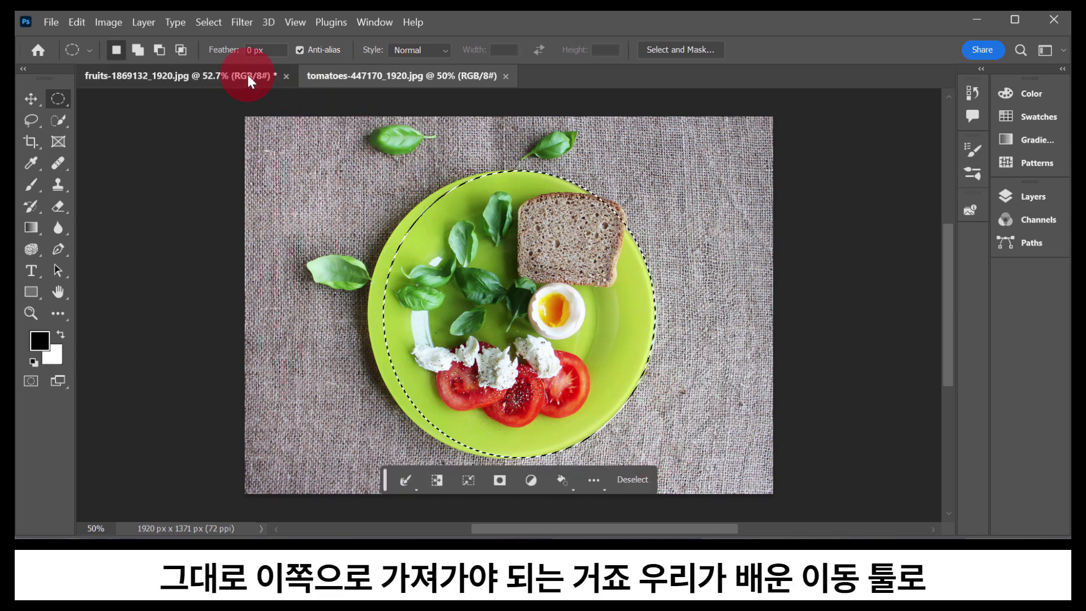
left_click(425, 76)
left_click(31, 99)
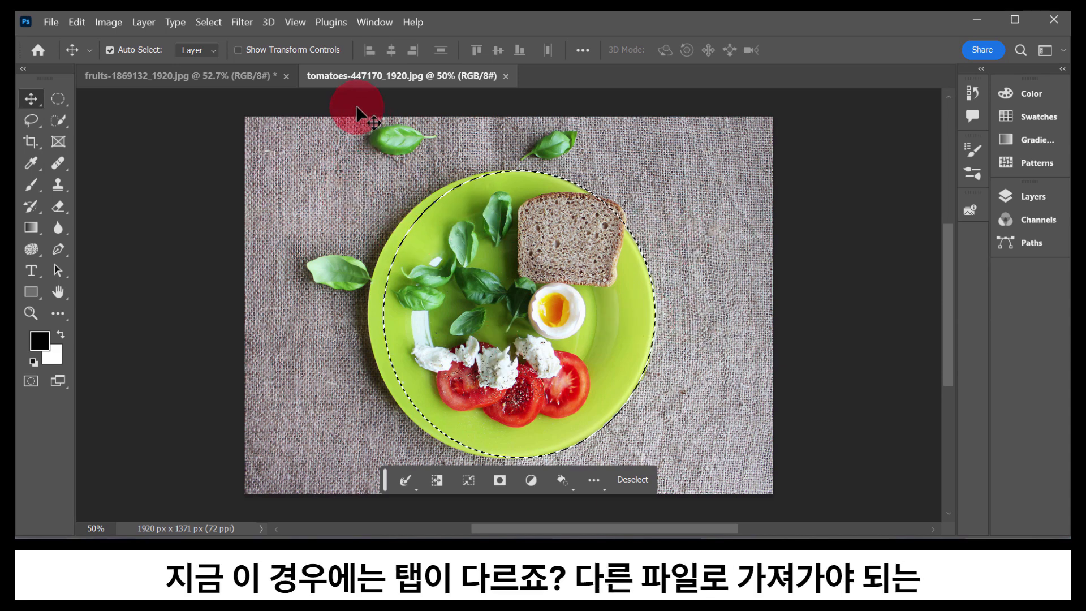
left_click(235, 75)
left_click(362, 76)
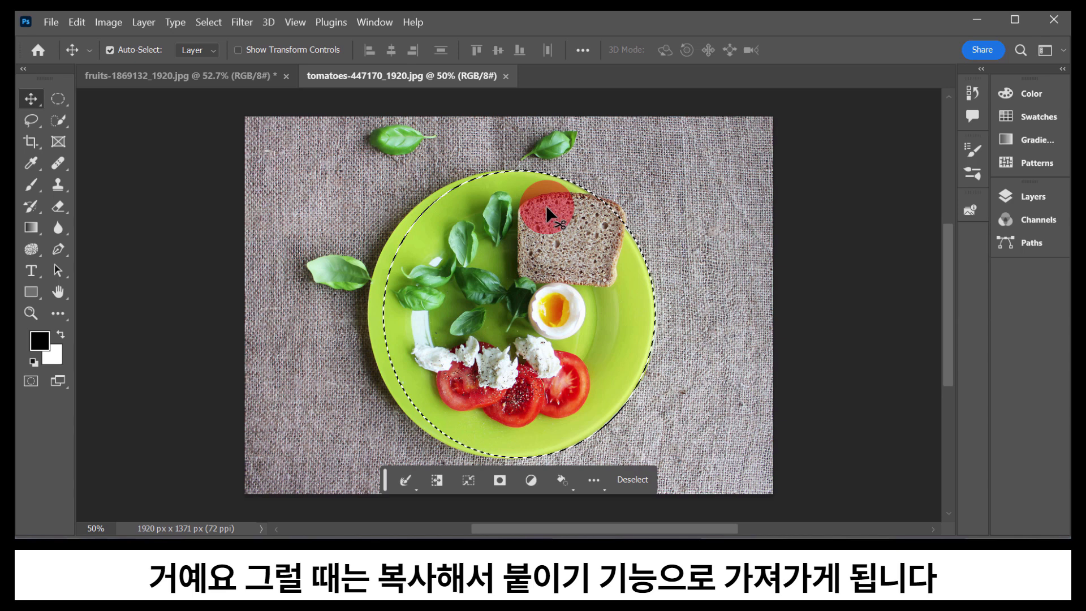
Discard the plate selection, try another elliptical selection around the plate by eye, and deselect it
left_click(58, 98)
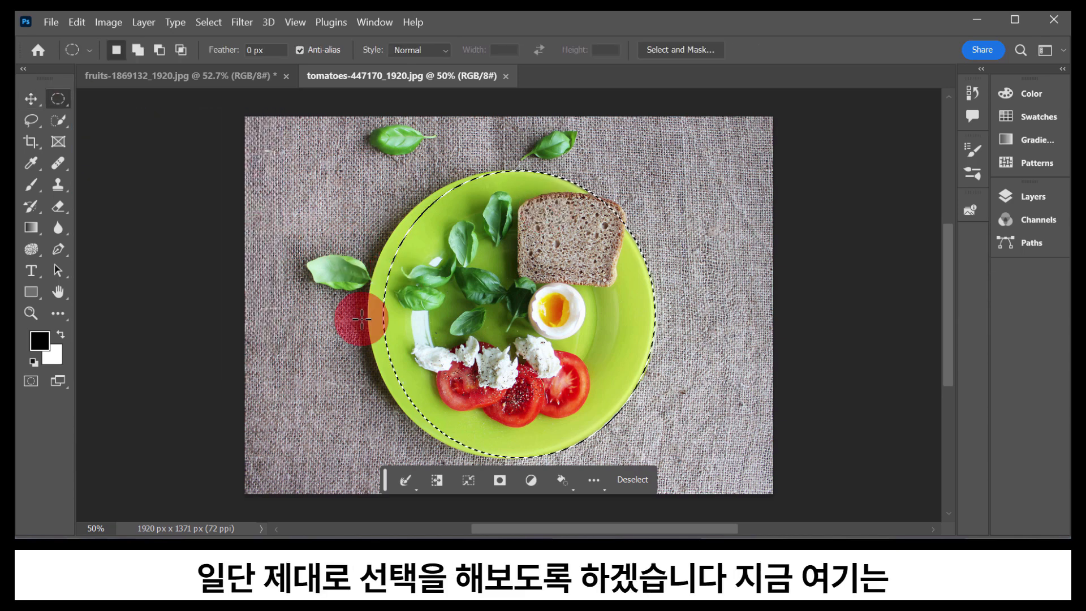
left_click(332, 212)
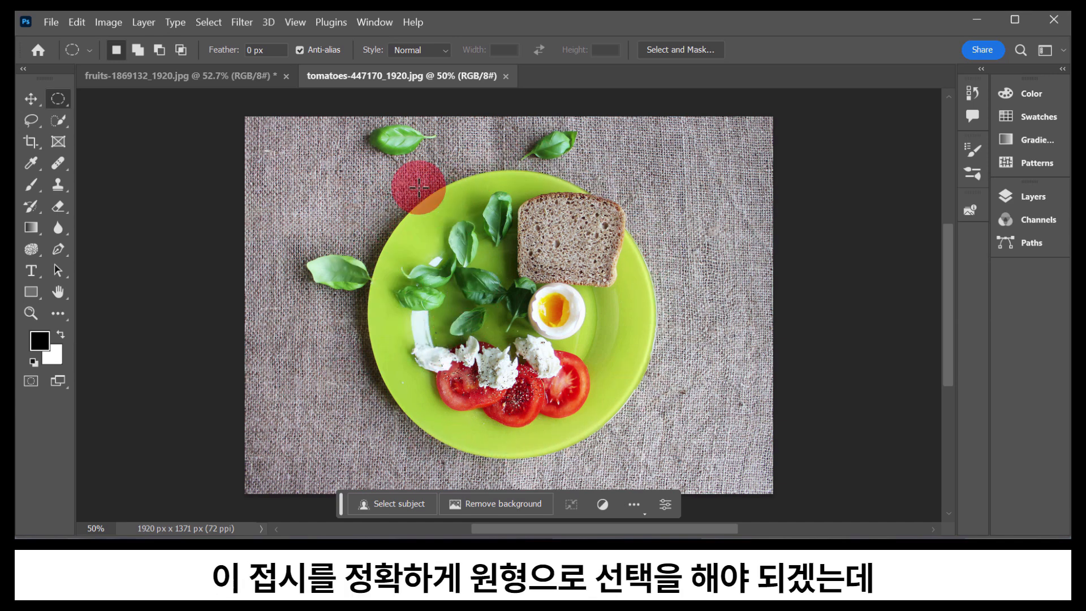
left_click_drag(342, 158, 622, 425)
left_click(648, 372)
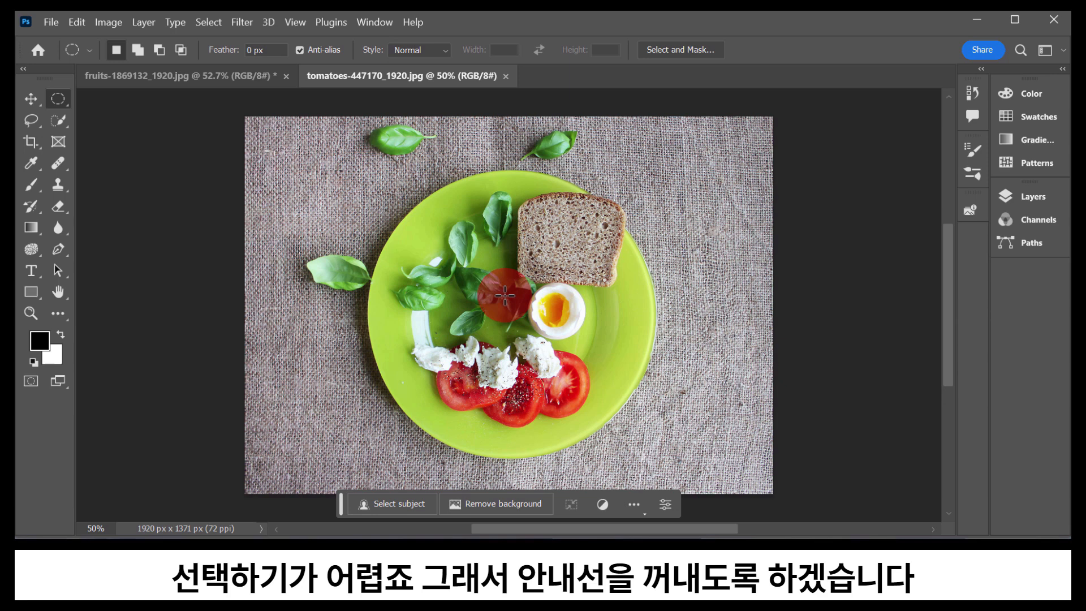
Show the rulers in the tomatoes photo and align a horizontal guide with the plate's upper edge
left_click(296, 23)
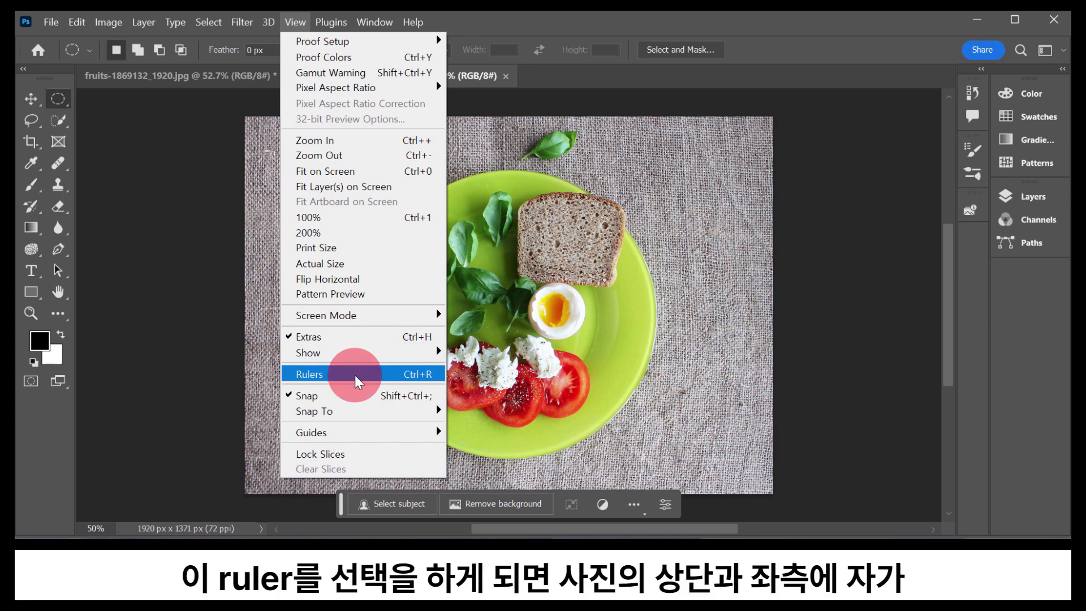
left_click(356, 375)
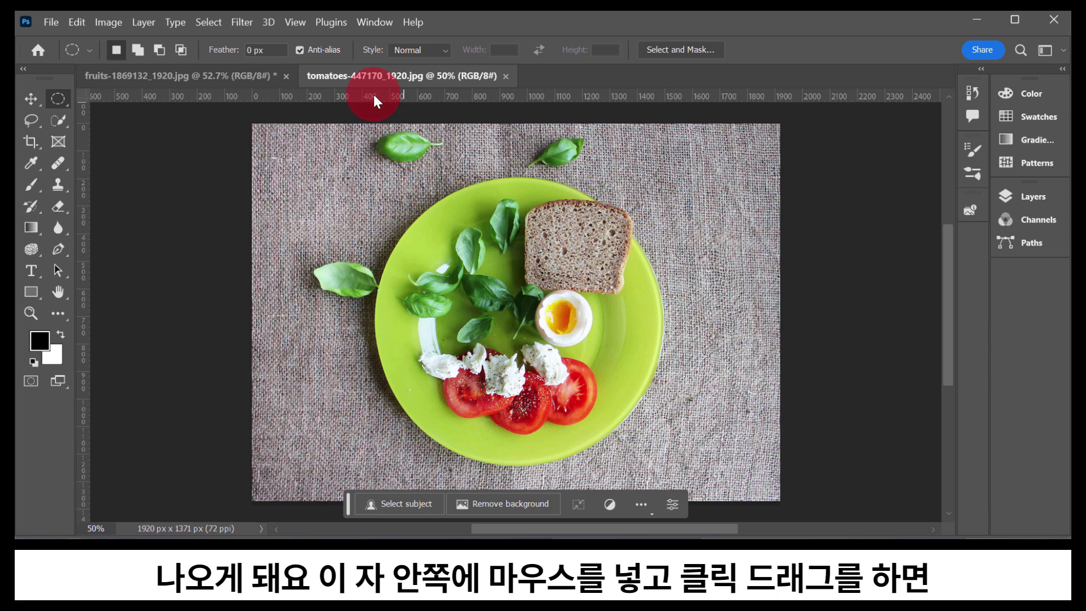
left_click_drag(373, 96, 383, 171)
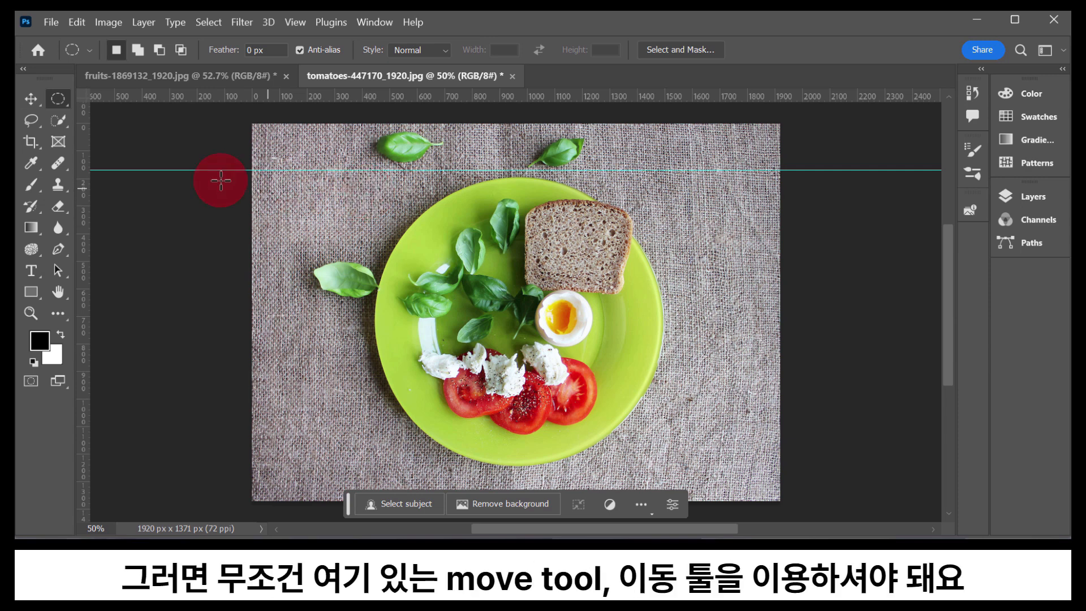
left_click(29, 97)
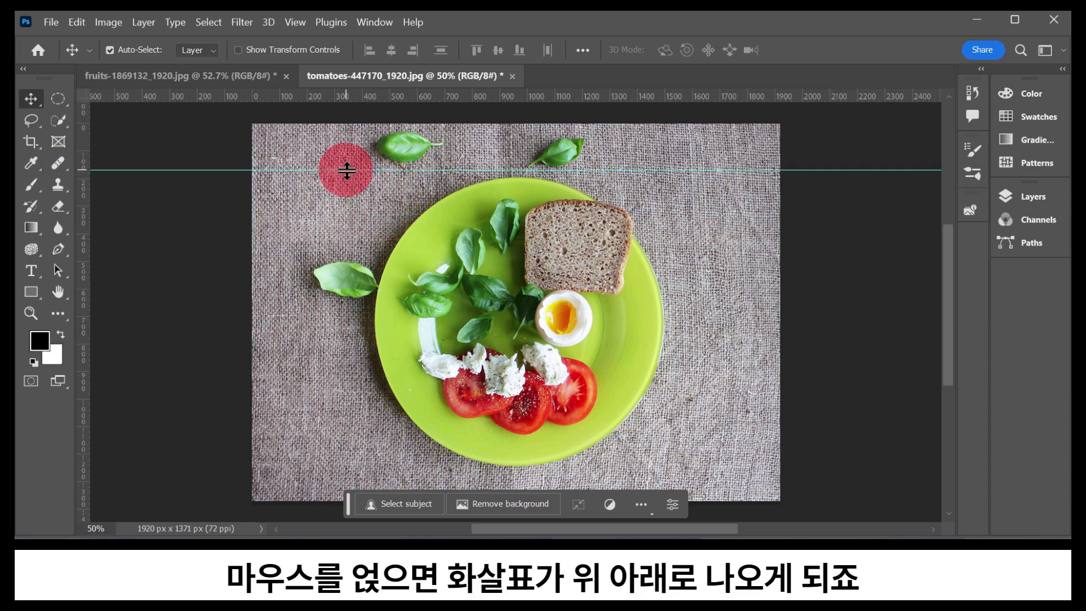
mouse_move(347, 171)
left_mouse_down()
mouse_move(354, 138)
mouse_move(361, 175)
left_mouse_up()
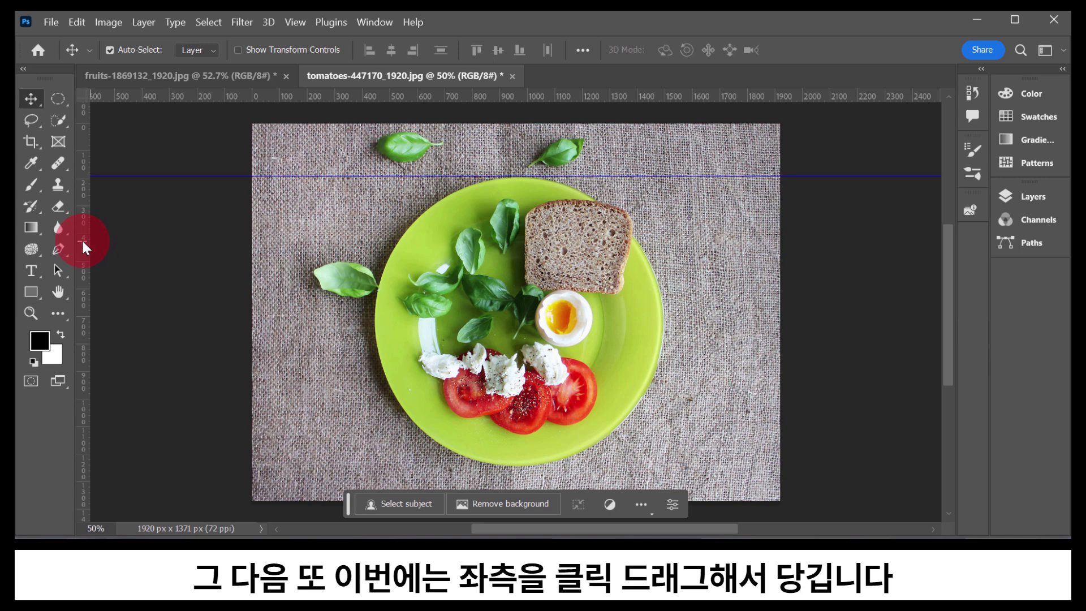
Place a vertical guide at the plate's left edge, and draw a circular selection around the plate from the guides' intersection
left_click_drag(84, 240, 369, 257)
scroll(337, 181, "right", 5)
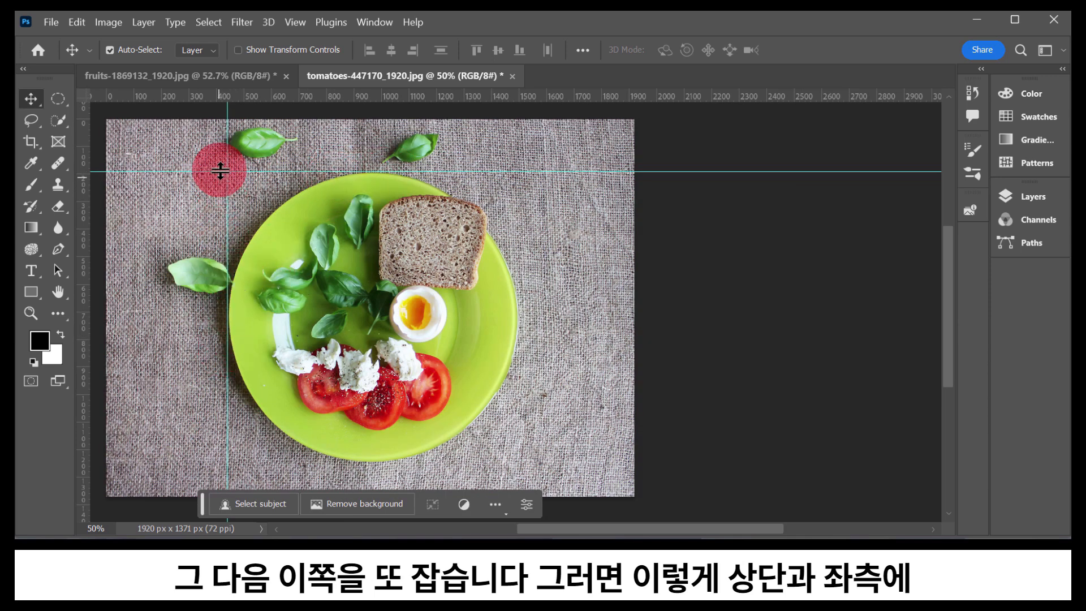
left_click_drag(219, 172, 225, 172)
left_click(63, 100)
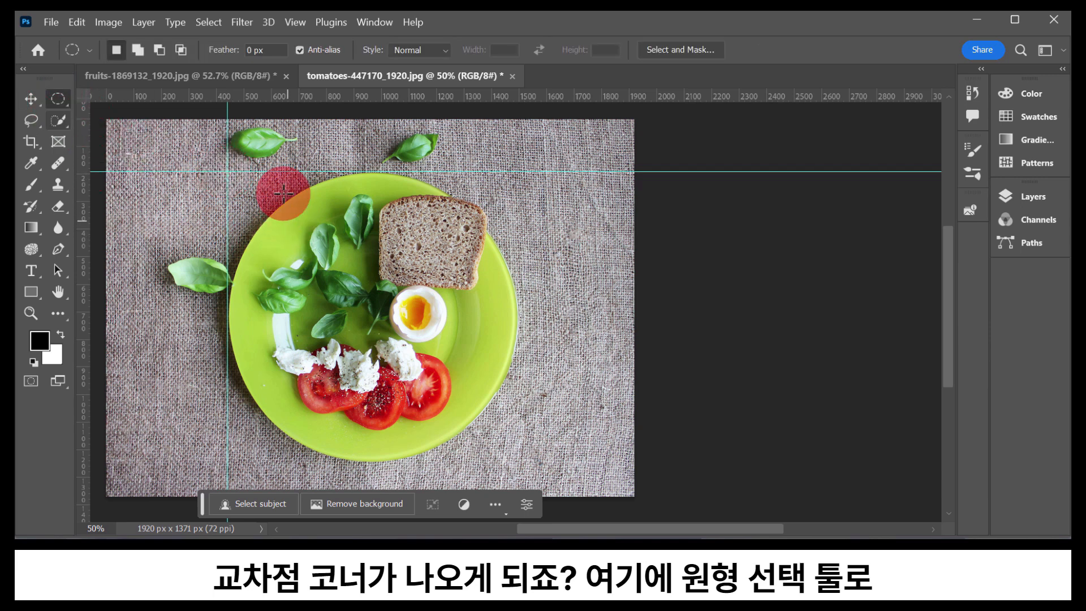
left_click_drag(227, 172, 519, 458)
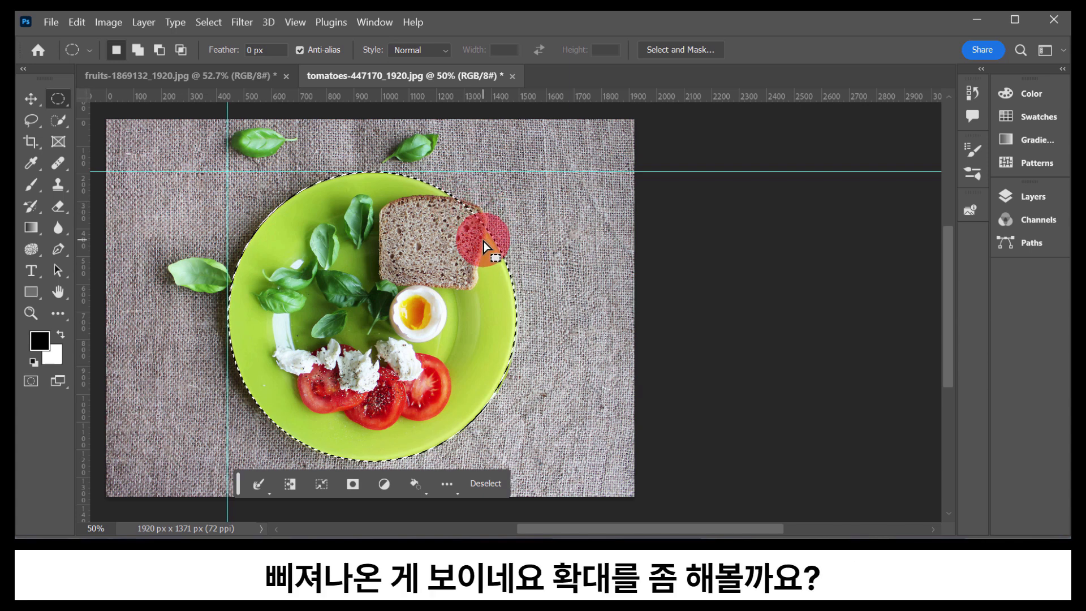
Zoom in on the bread's corner to examine the part outside the circular selection, and review the available marquee tools
left_click(32, 310)
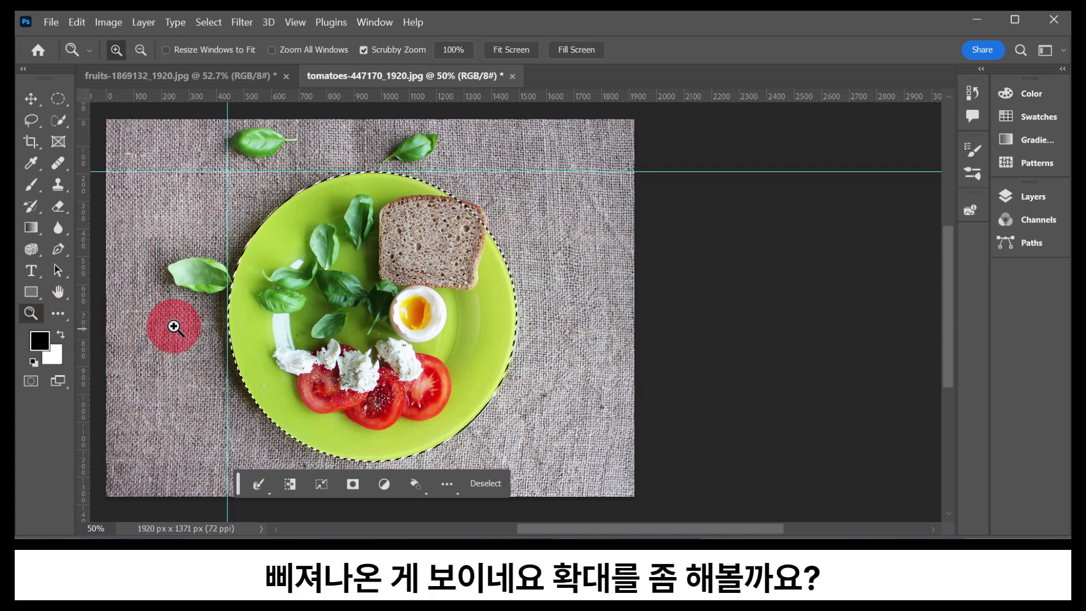
left_click_drag(466, 187, 364, 266)
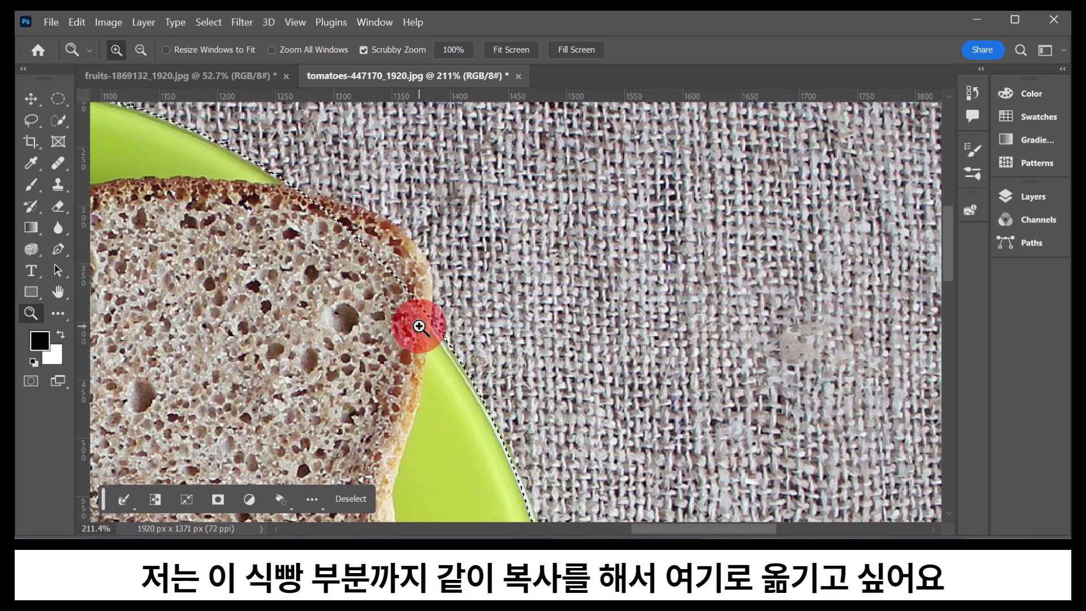
left_click(364, 82)
left_click(330, 230)
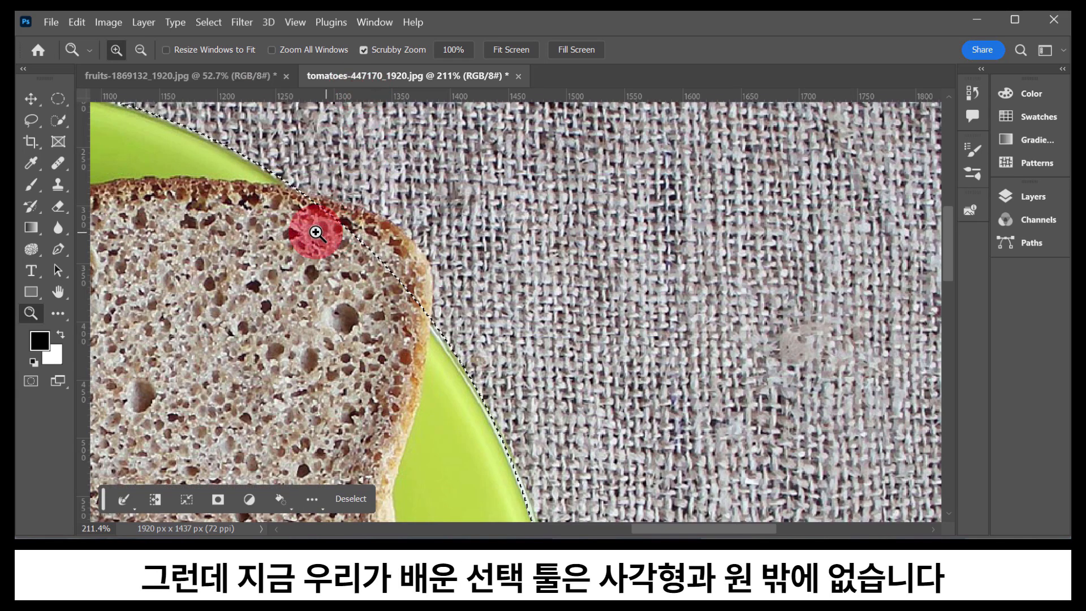
left_click_drag(58, 98, 120, 109)
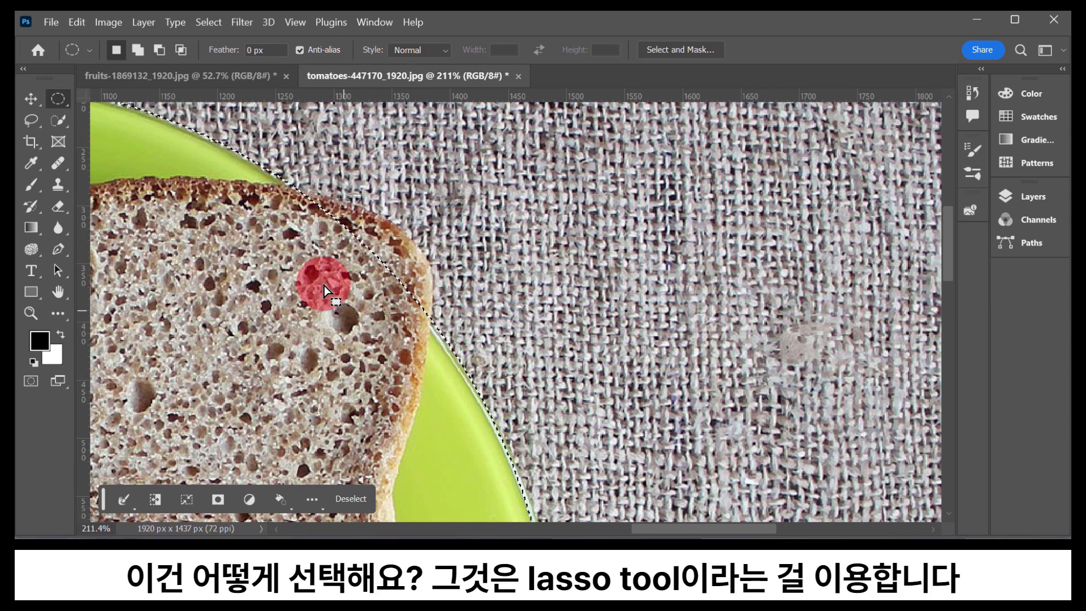
Practise freehand Lasso selections on the fruit photo, ending with a large loop across the fruit platter, and deselect them
left_click(36, 121)
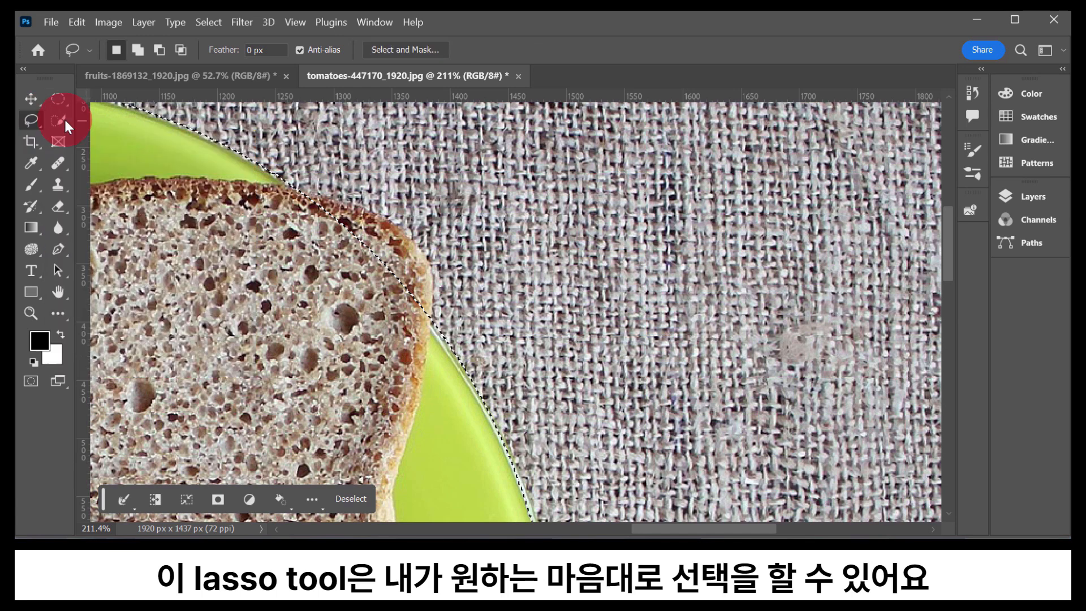
key("ctrl+Tab")
mouse_move(288, 215)
left_mouse_down()
mouse_move(339, 140)
mouse_move(349, 211)
mouse_move(466, 288)
mouse_move(269, 300)
mouse_move(322, 267)
left_mouse_up()
mouse_move(267, 213)
left_mouse_down()
mouse_move(283, 215)
mouse_move(283, 167)
left_mouse_up()
key("ctrl+d")
mouse_move(299, 337)
left_mouse_down()
mouse_move(254, 281)
mouse_move(258, 205)
mouse_move(305, 201)
left_mouse_up()
mouse_move(430, 357)
left_mouse_down()
mouse_move(399, 329)
mouse_move(502, 233)
left_mouse_up()
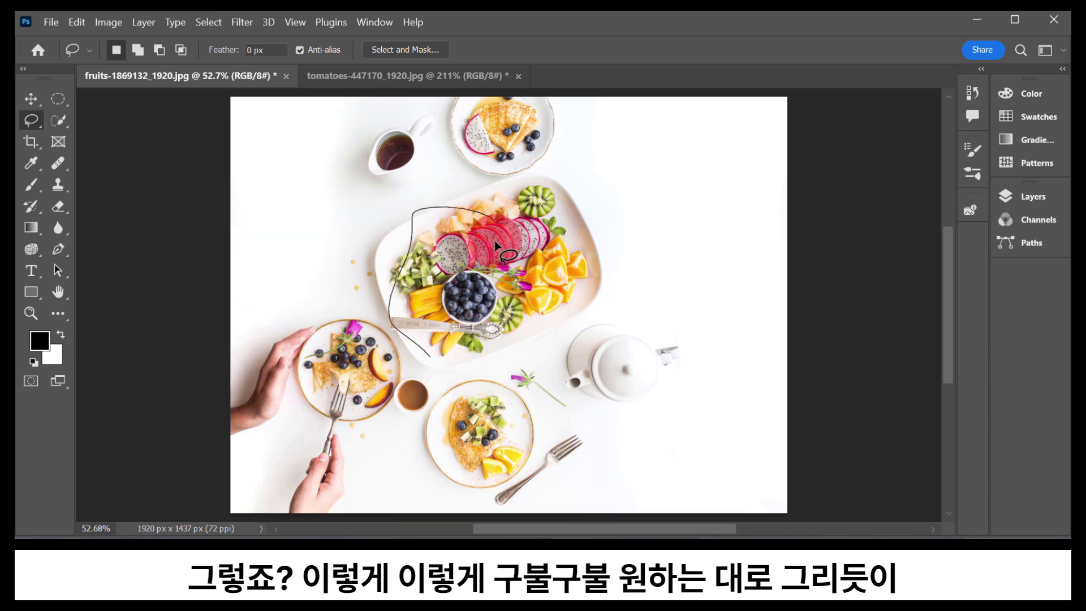
left_click_drag(545, 388, 432, 362)
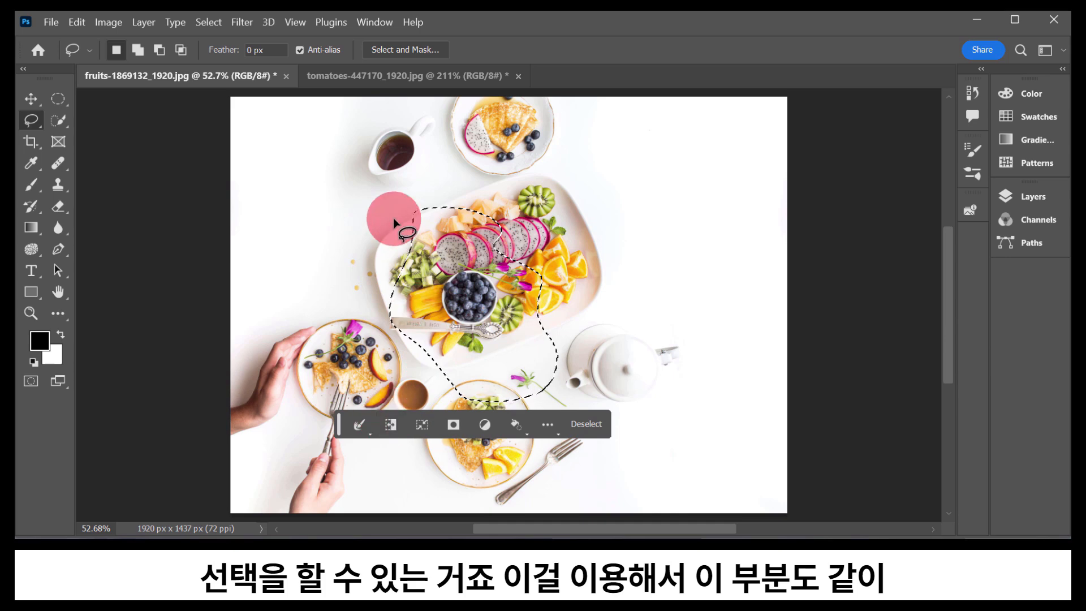
key("ctrl+d")
Try to add the bread's protruding corner to the plate selection with Lasso loops in the tomatoes photo, and deselect
left_click(391, 75)
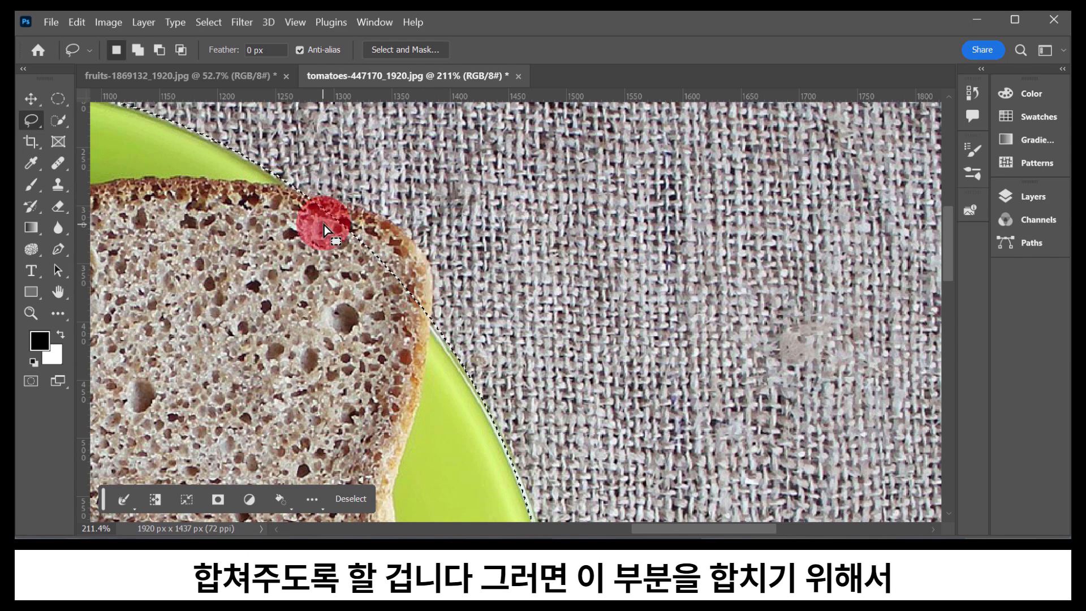
left_click(309, 193)
mouse_move(441, 260)
left_mouse_down()
mouse_move(435, 322)
mouse_move(389, 363)
mouse_move(305, 322)
mouse_move(254, 245)
left_mouse_up()
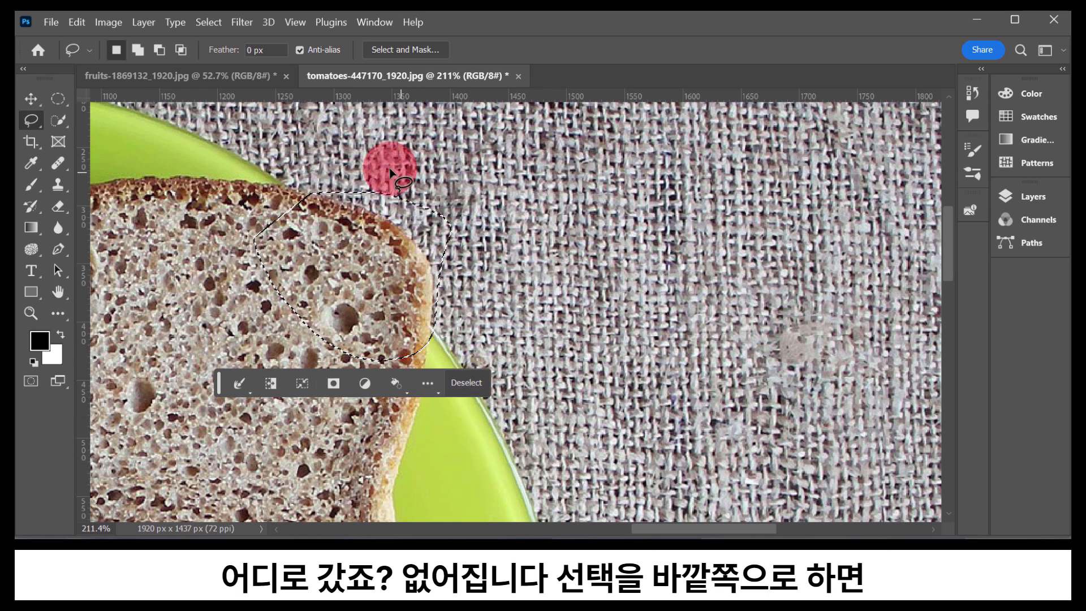
mouse_move(296, 153)
left_mouse_down()
mouse_move(255, 227)
mouse_move(373, 285)
mouse_move(388, 144)
mouse_move(334, 135)
mouse_move(296, 152)
left_mouse_up()
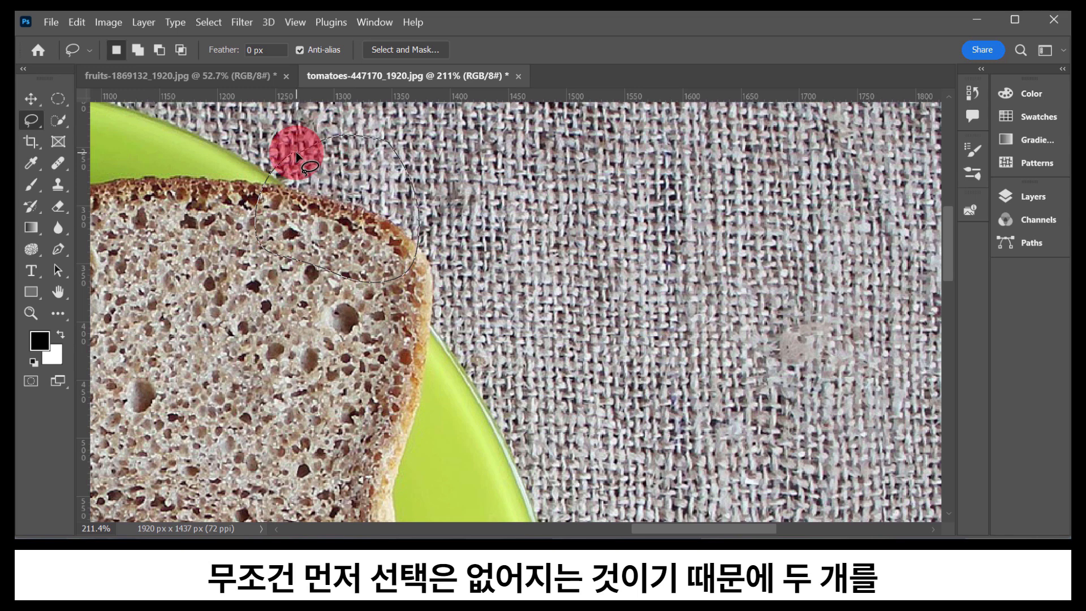
mouse_move(420, 168)
left_mouse_down()
mouse_move(564, 233)
mouse_move(428, 186)
left_mouse_up()
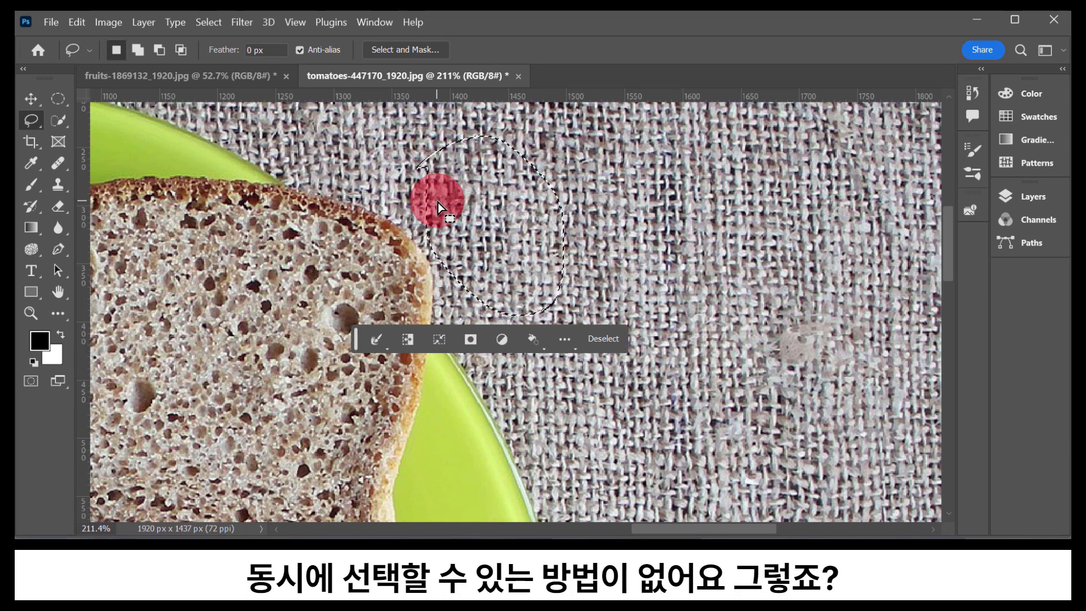
left_click(409, 208)
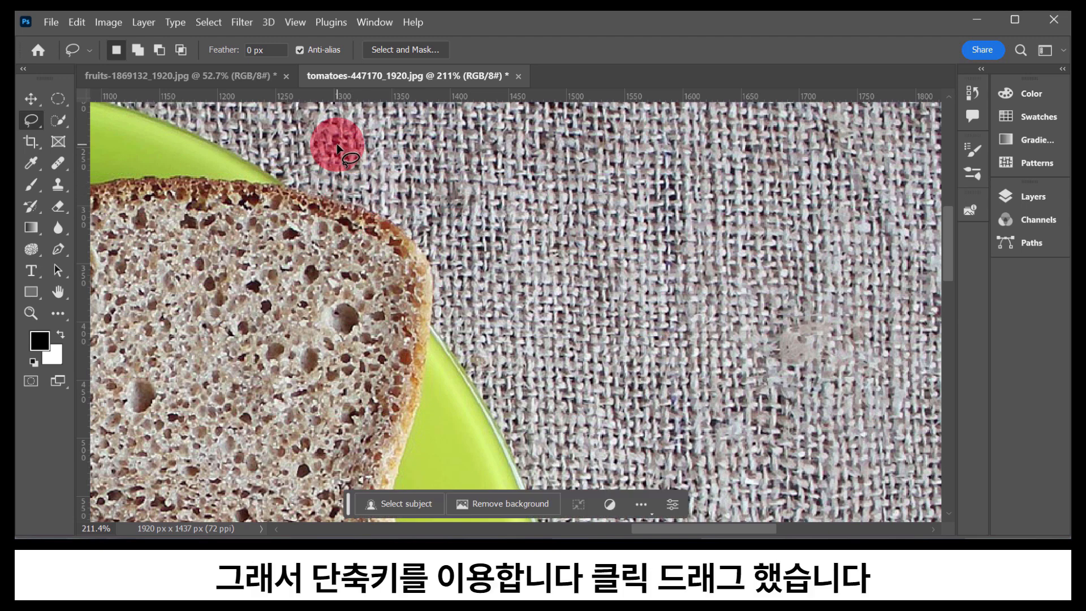
Draw a circular selection in the fruit photo's empty upper-left area and add a second overlapping circle to it
left_click(241, 75)
key("m")
left_click_drag(252, 130, 349, 262)
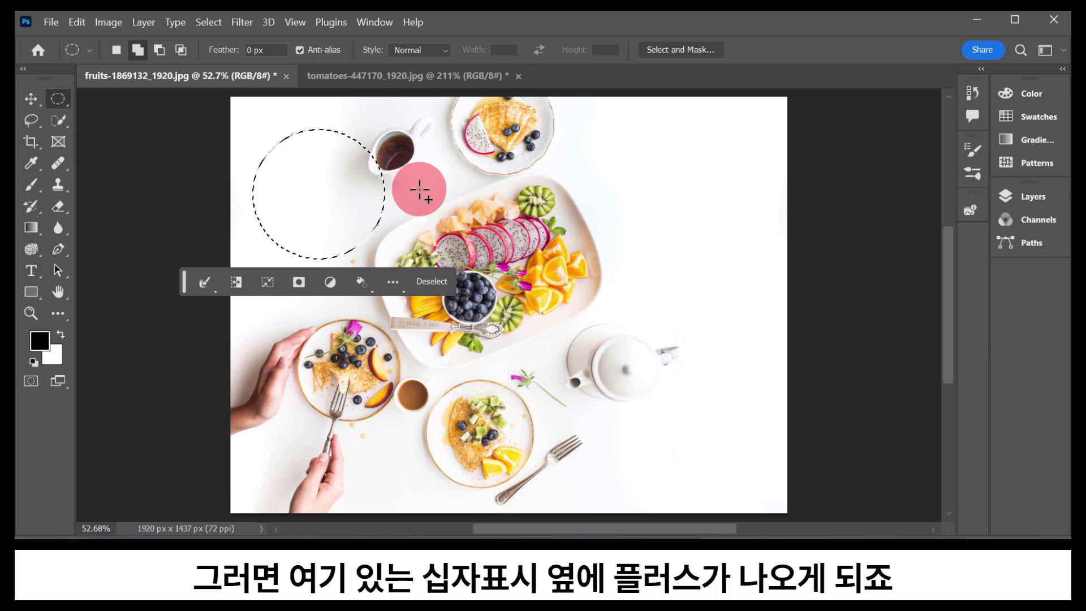
left_click_drag(338, 152, 478, 291)
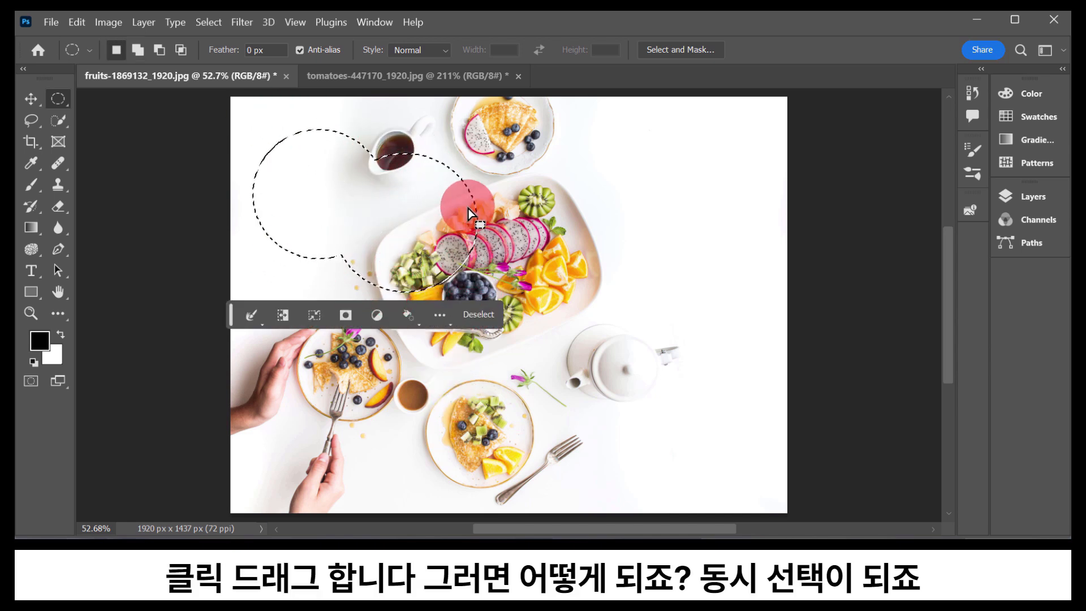
Add three more overlapping ellipses to the circular selection, below its centre, at its lower edge and around the coffee jug
left_click_drag(299, 229, 444, 329)
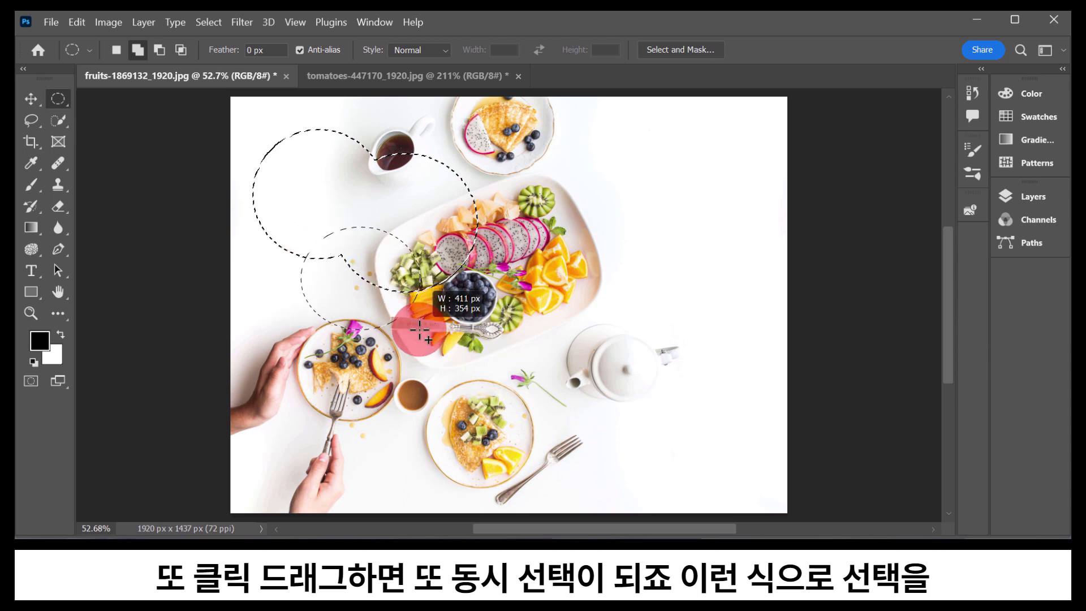
left_click_drag(244, 244, 310, 335)
left_click_drag(375, 147, 417, 206)
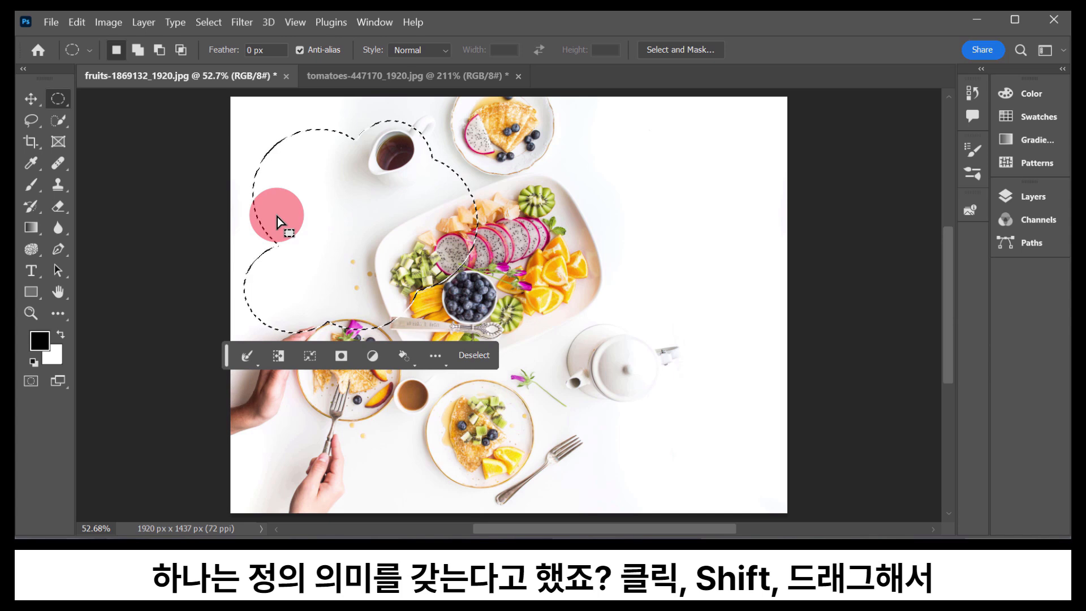
Replace the selection with a large circle over the fruit photo's upper-left part, and add three overlapping ellipses along its right and lower edges
left_click(274, 120)
left_click_drag(260, 126, 507, 397)
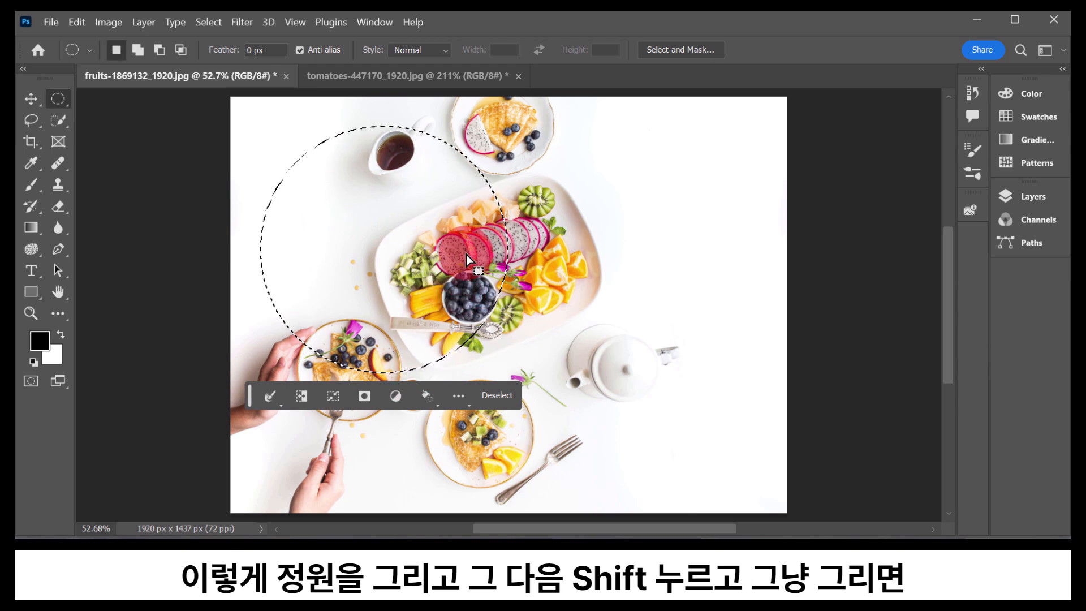
key("shift")
left_click_drag(427, 117, 592, 271)
left_click_drag(487, 238, 590, 368)
left_click_drag(375, 329, 517, 453)
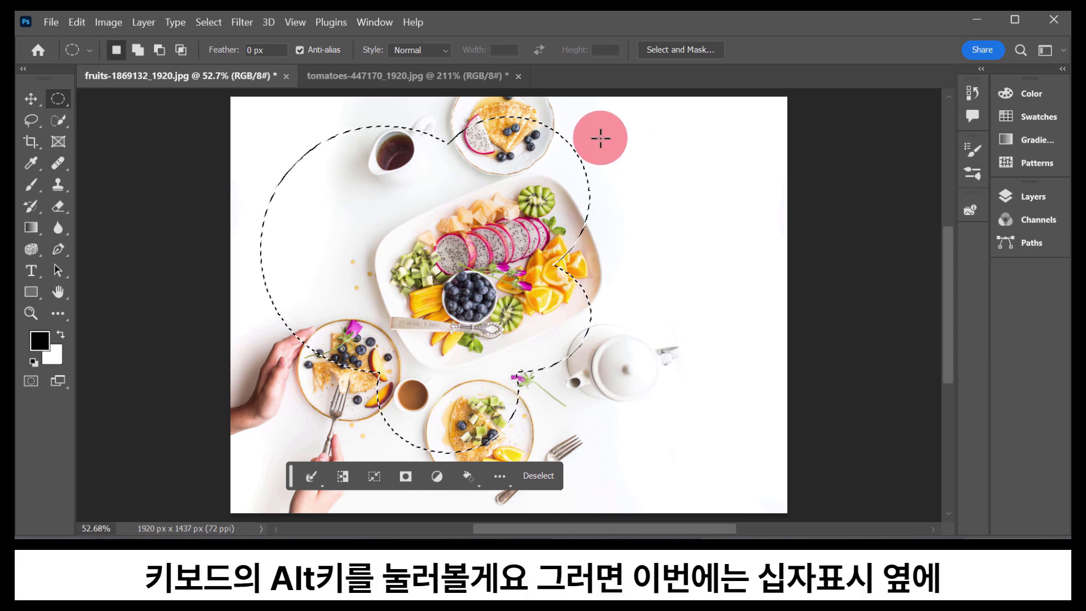
Subtract several overlapping ellipses from the right side and middle of the combined selection, across the fruit platter
key("alt")
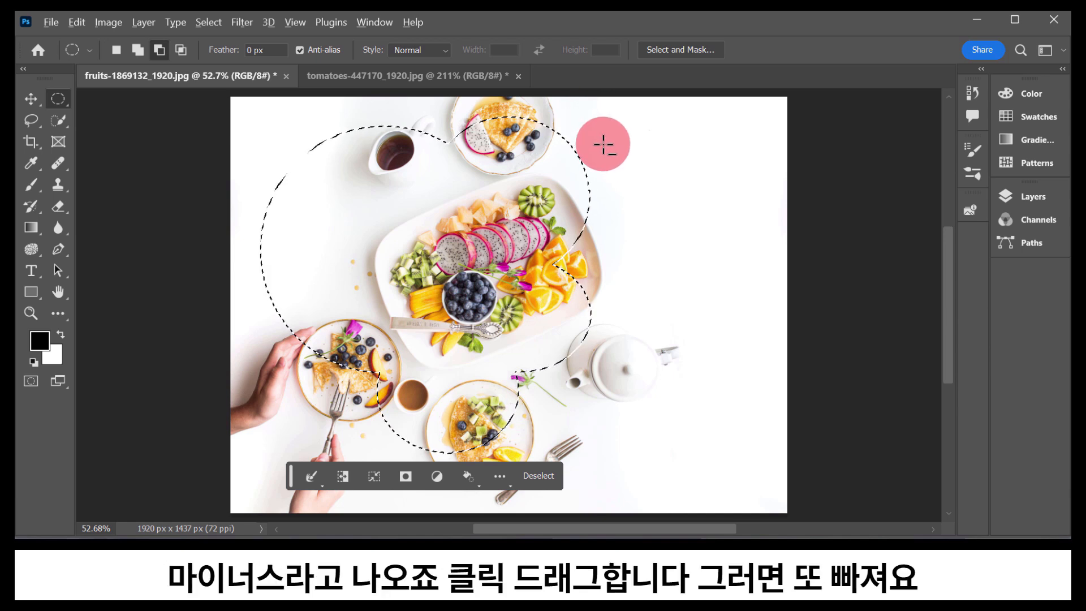
left_click_drag(613, 144, 534, 277)
left_click_drag(558, 185, 460, 371)
left_click_drag(663, 236, 509, 417)
left_click_drag(513, 239, 354, 345)
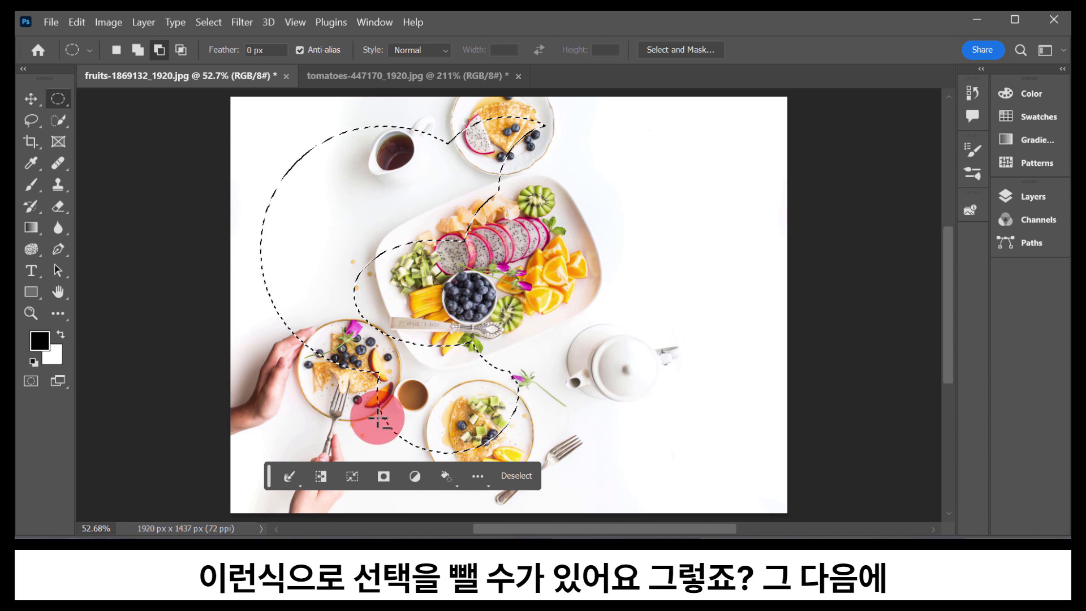
left_click_drag(335, 245, 440, 316)
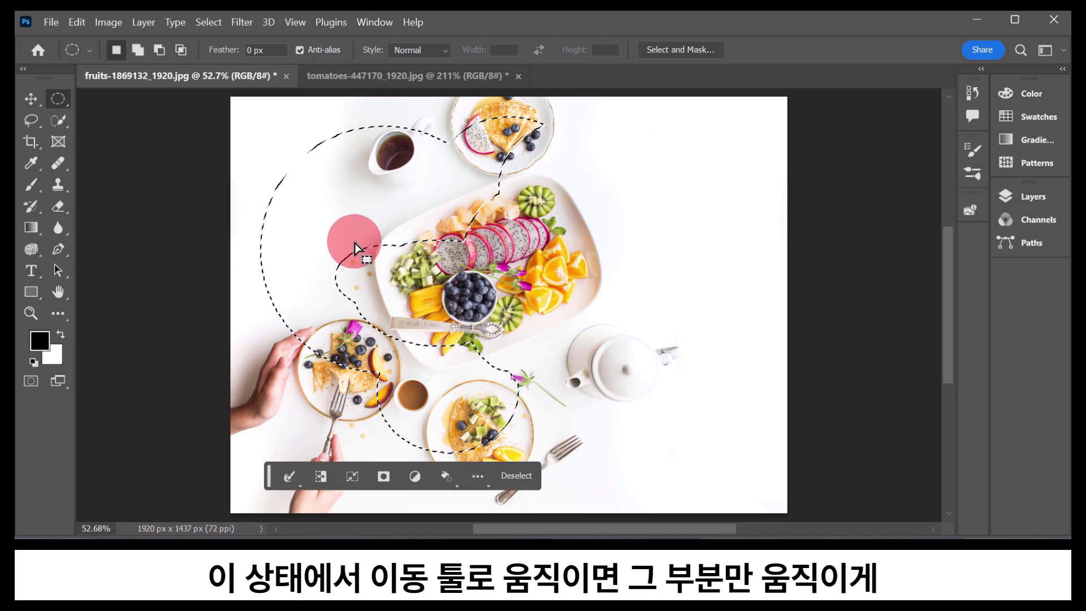
Try moving the selected part of the fruit photo to the right with the Move tool, and undo the move
left_click(31, 99)
left_click_drag(291, 208, 470, 222)
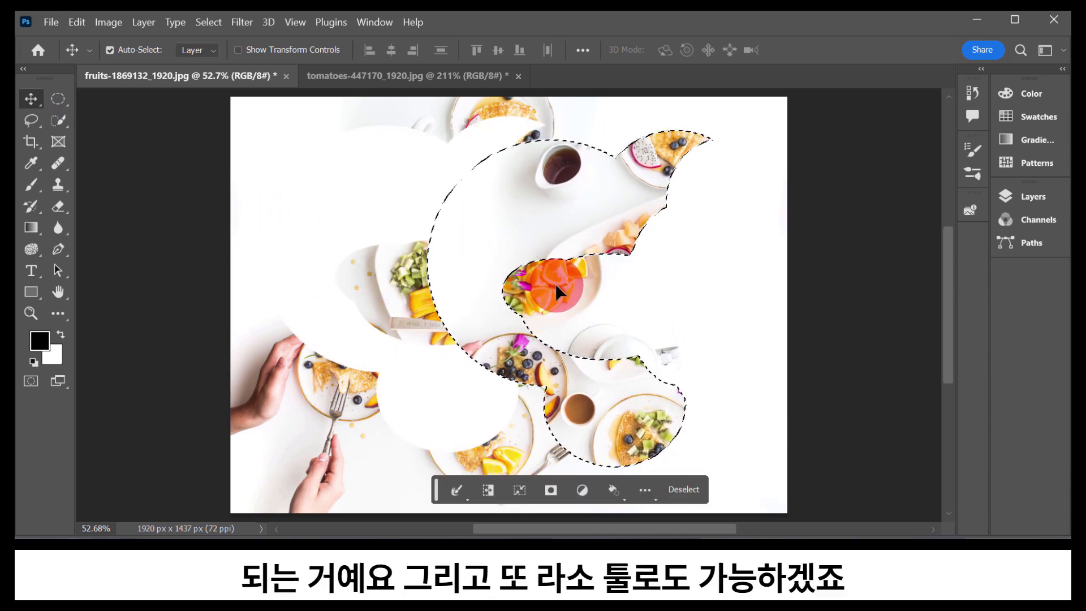
key("ctrl+z")
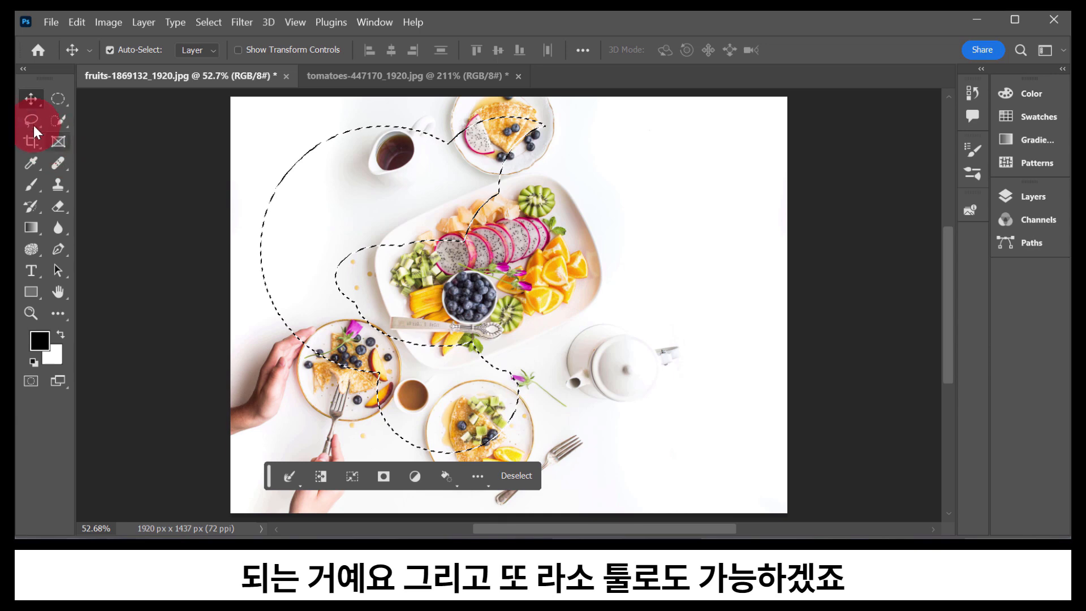
Add the platter area to the selection with a freehand Lasso loop, and subtract another loop from its upper-left part
left_click(35, 126)
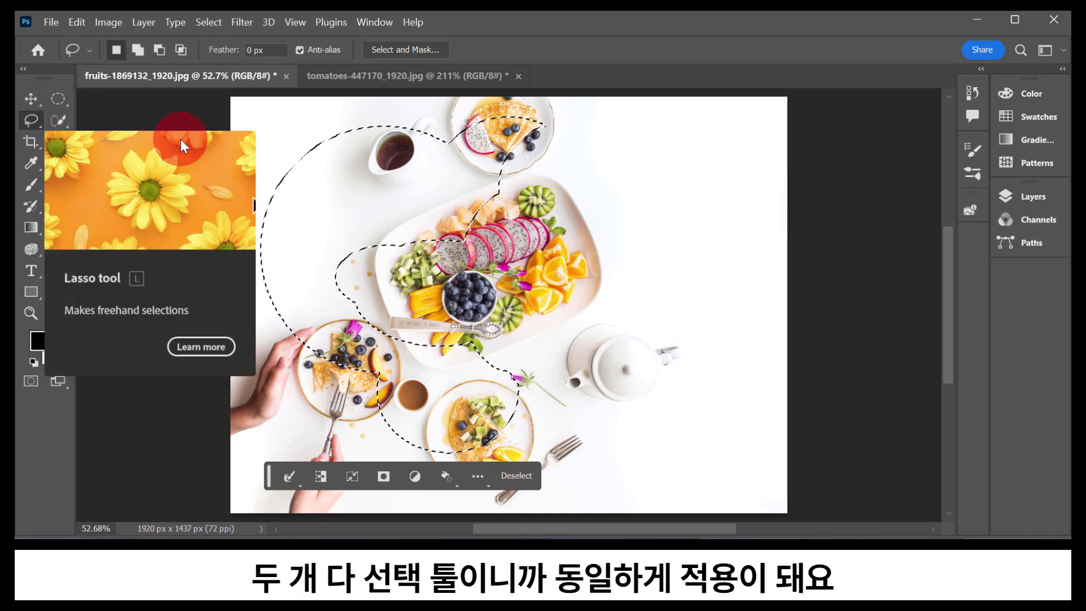
mouse_move(427, 212)
left_mouse_down()
mouse_move(511, 205)
mouse_move(496, 264)
mouse_move(527, 318)
mouse_move(483, 386)
left_mouse_up()
mouse_move(310, 308)
left_mouse_down()
mouse_move(317, 222)
mouse_move(391, 163)
left_mouse_up()
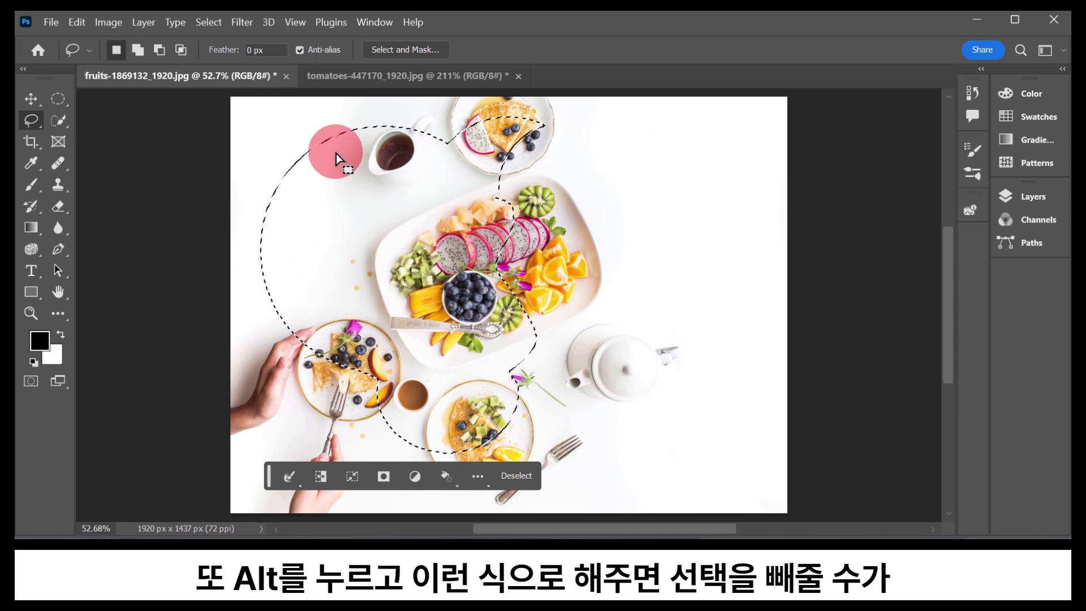
left_click_drag(292, 119, 355, 140)
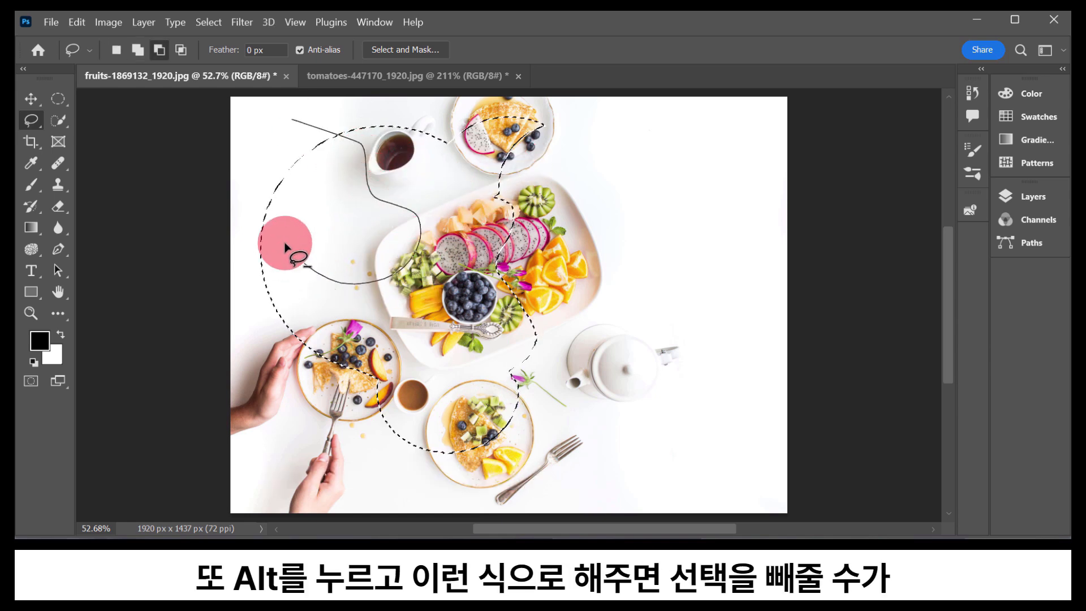
left_click_drag(256, 145, 256, 147)
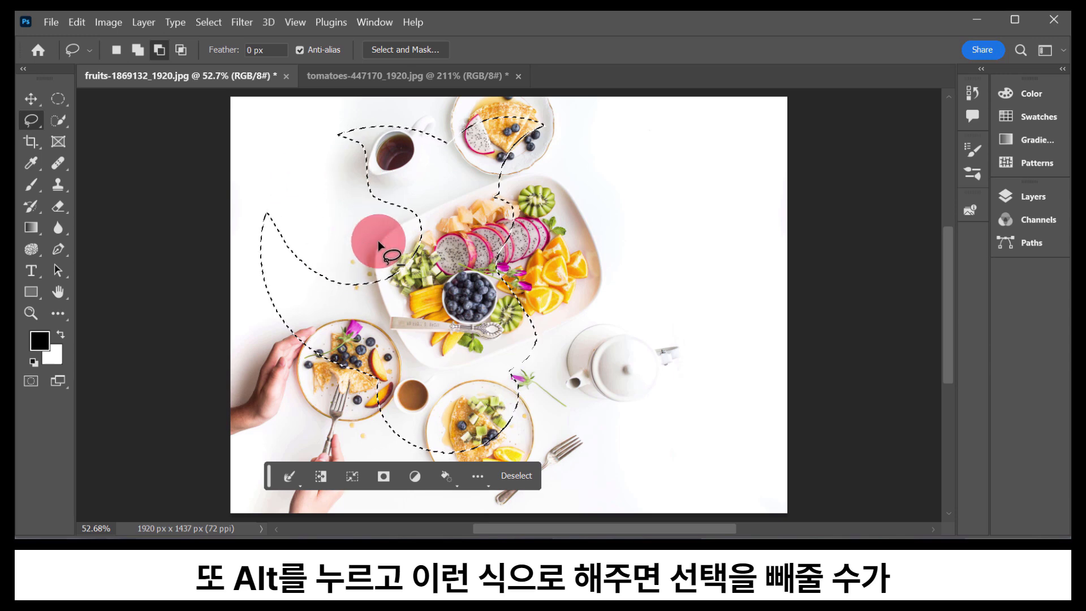
In the tomatoes photo, restore the plate selection and add the bread's protruding corner to it with several Lasso loops
left_click(354, 74)
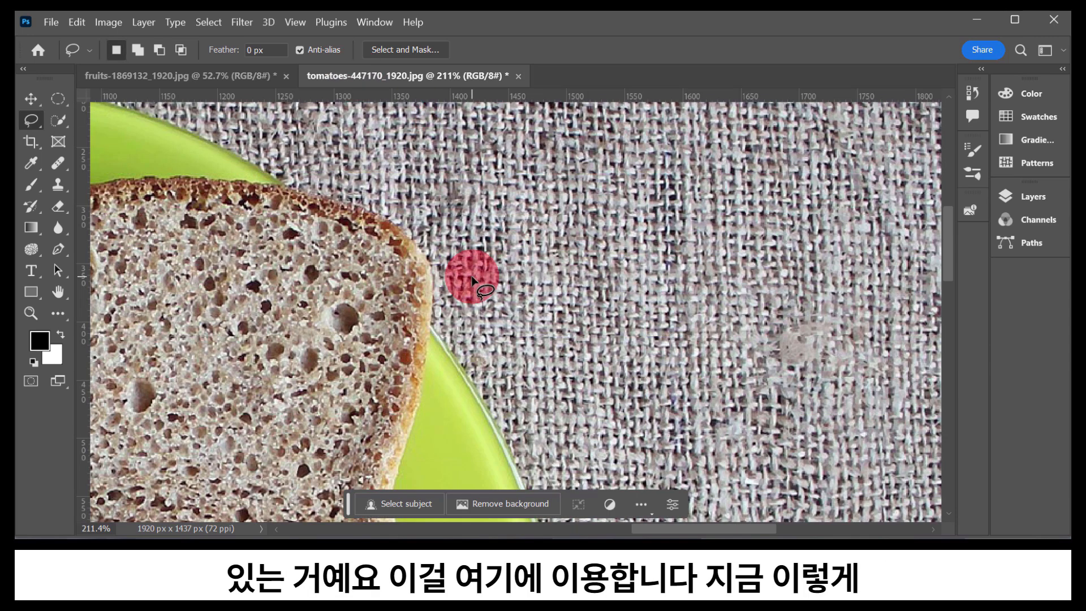
left_click_drag(470, 273, 467, 272)
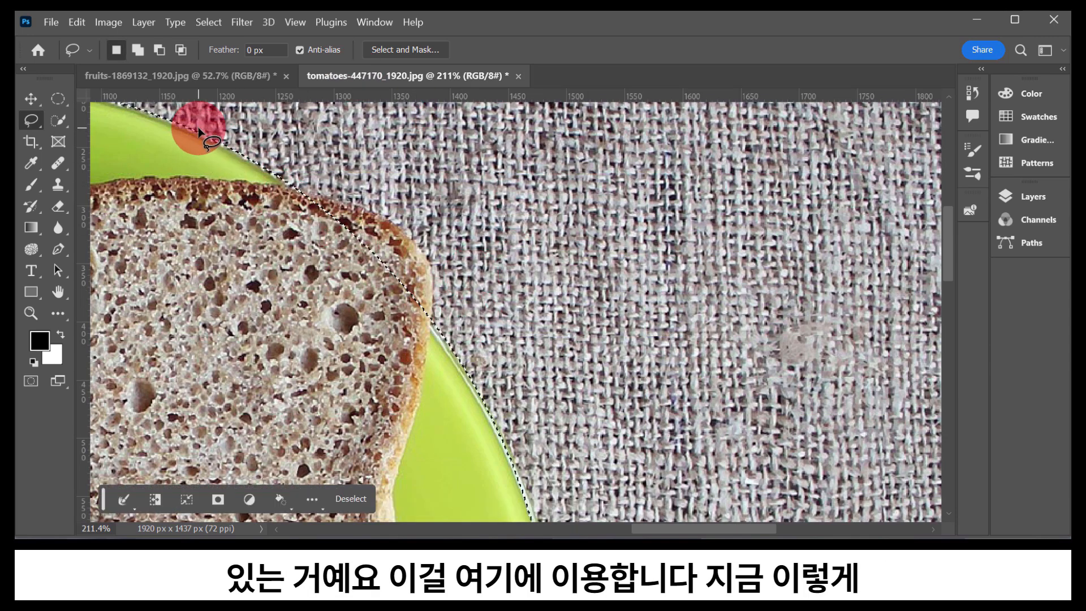
mouse_move(447, 314)
left_mouse_down()
mouse_move(425, 255)
mouse_move(380, 232)
left_mouse_up()
left_click_drag(300, 189, 336, 200)
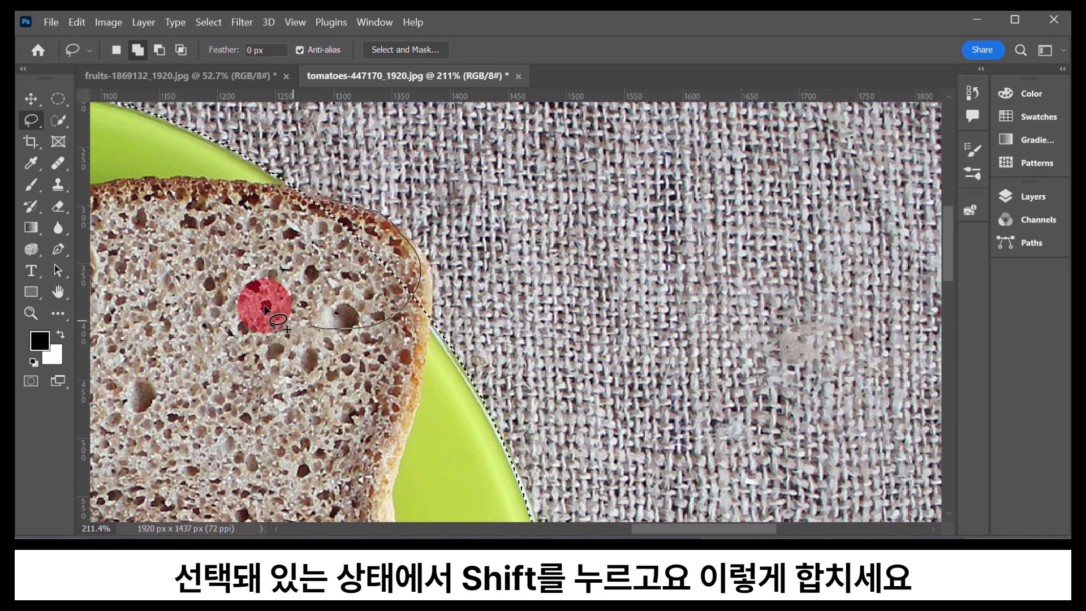
left_click_drag(271, 308, 239, 204)
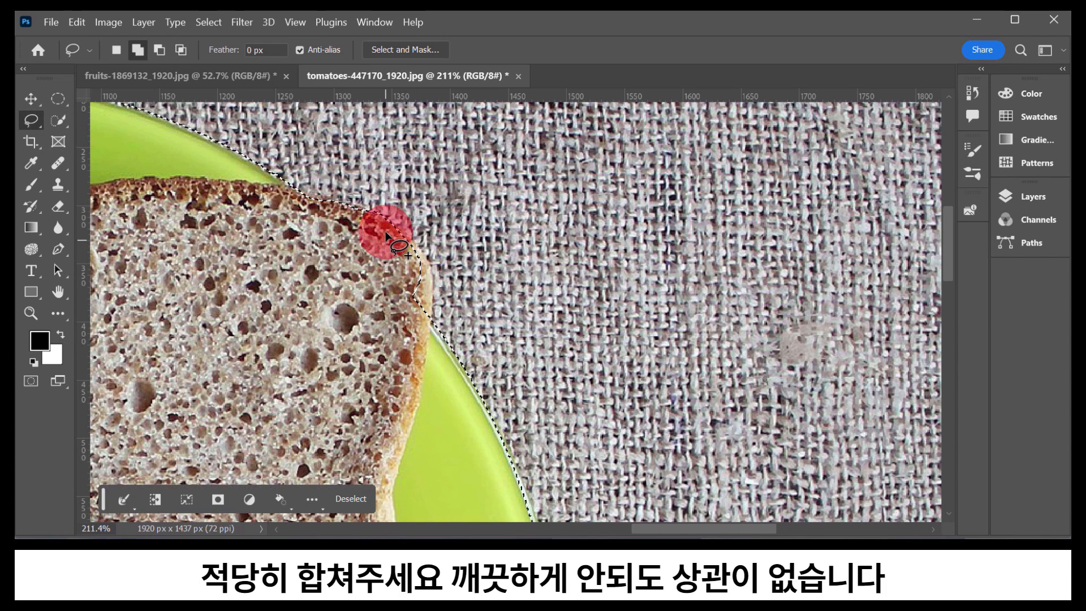
left_click_drag(386, 218, 418, 241)
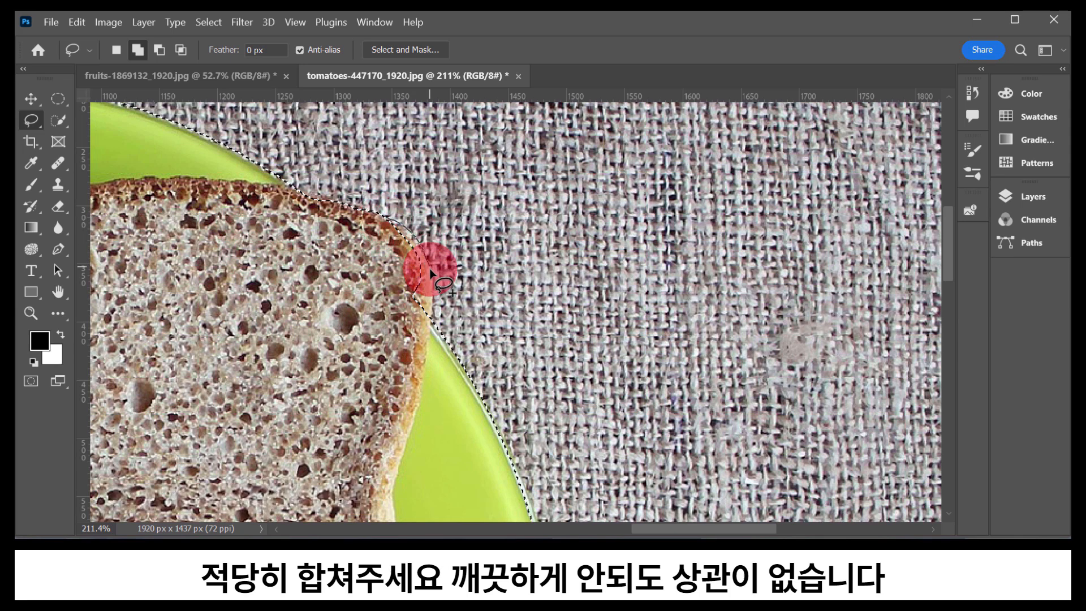
mouse_move(433, 287)
left_mouse_down()
mouse_move(432, 313)
mouse_move(395, 337)
mouse_move(352, 235)
mouse_move(396, 321)
left_mouse_up()
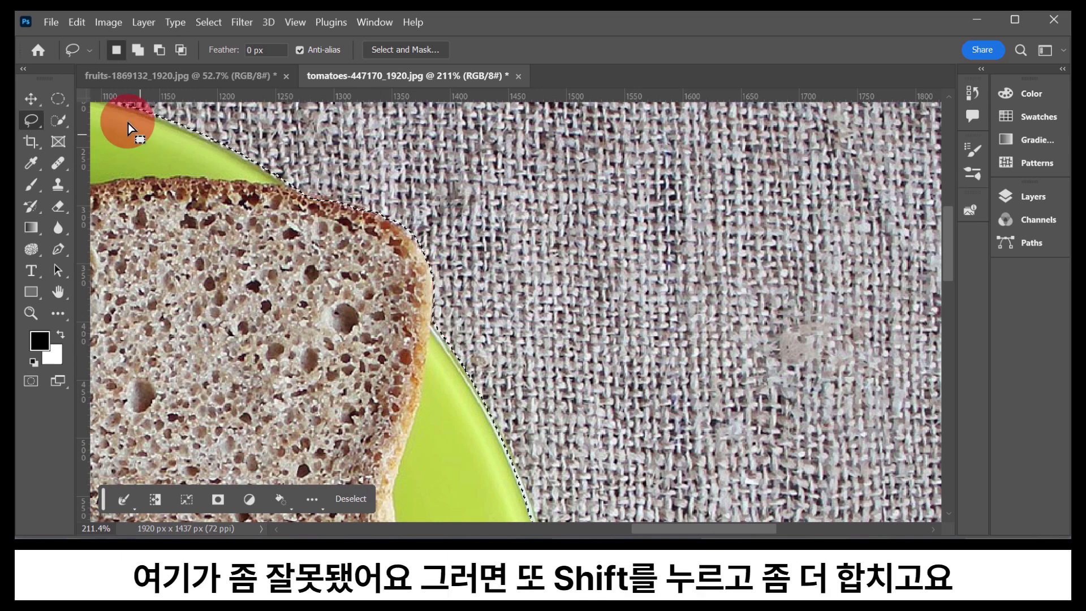
Refine the selection along the bread's upper edge with the Lasso, adding to it and subtracting the excess outside the crust
key("shift")
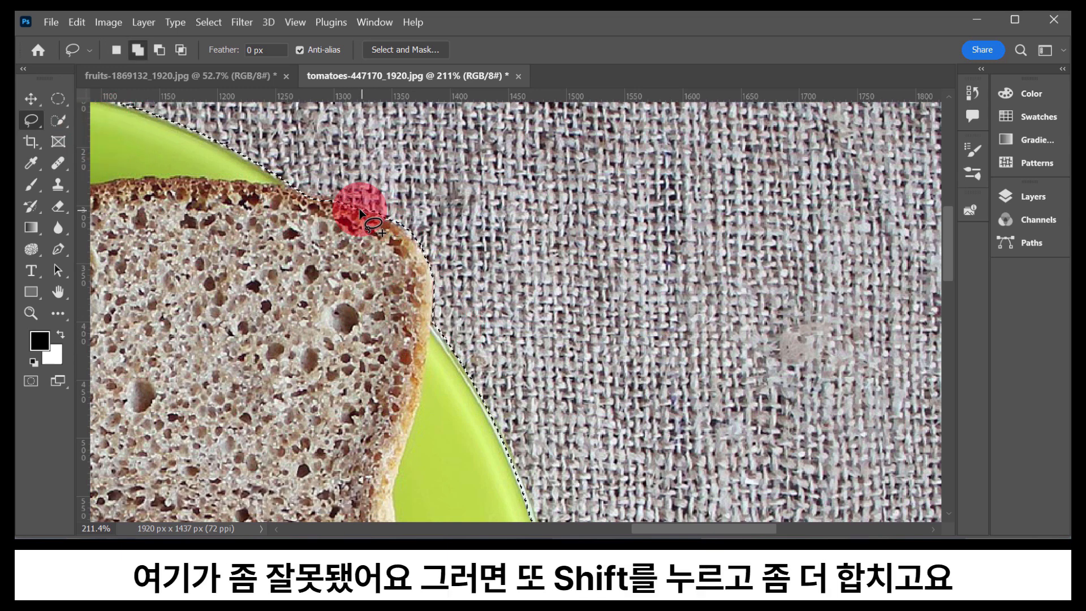
mouse_move(352, 228)
left_mouse_down()
mouse_move(336, 204)
mouse_move(311, 196)
mouse_move(318, 228)
mouse_move(364, 249)
left_mouse_up()
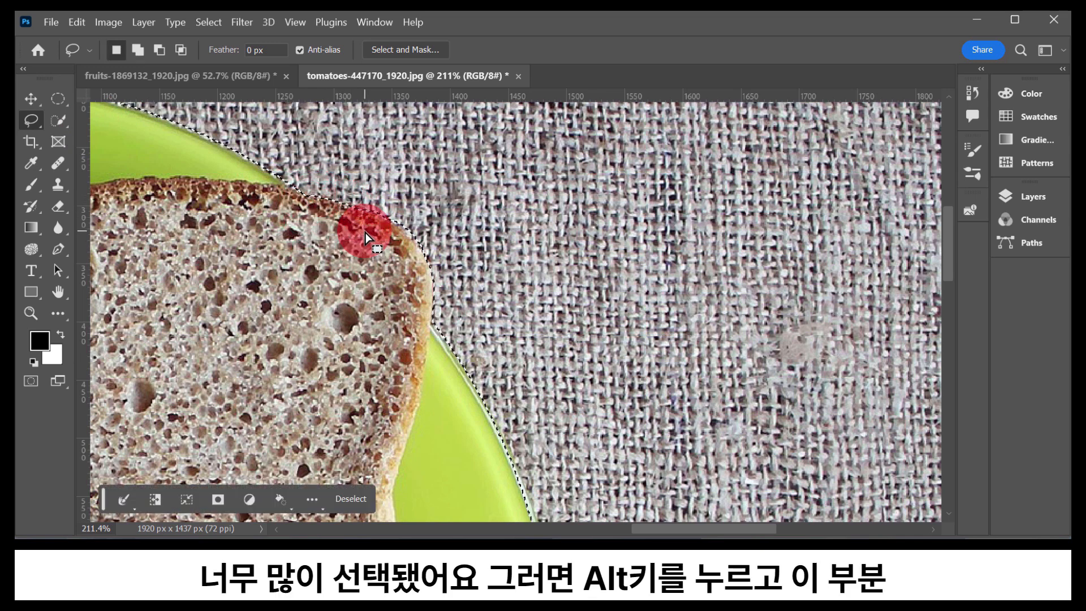
key("alt")
mouse_move(319, 188)
left_mouse_down()
mouse_move(436, 229)
mouse_move(405, 151)
mouse_move(406, 195)
left_mouse_up()
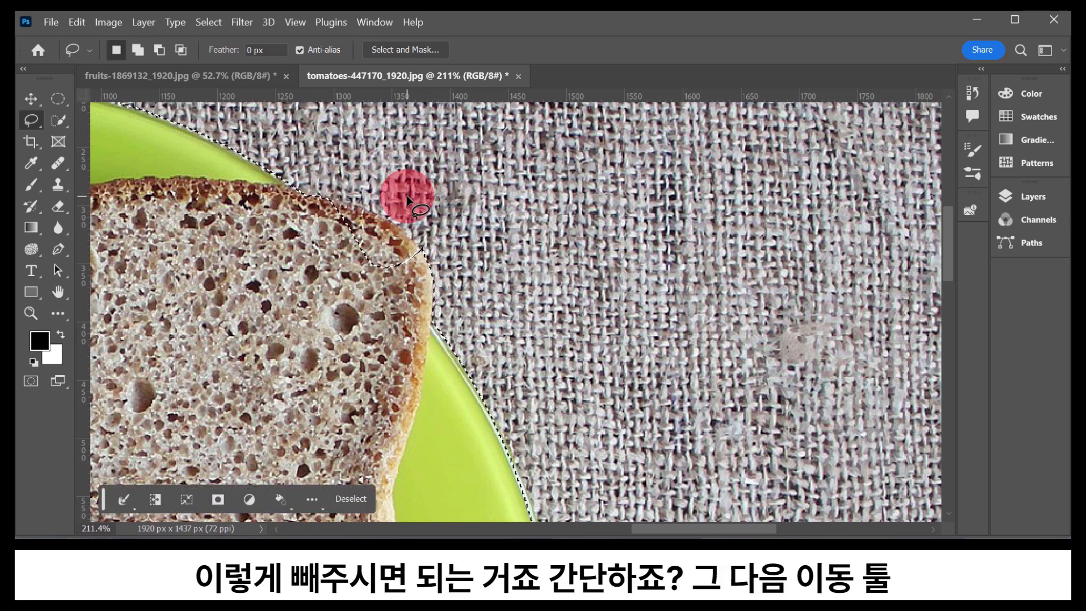
Copy the selected plate with bread from the tomatoes photo and paste it into the fruit photo
left_click(29, 100)
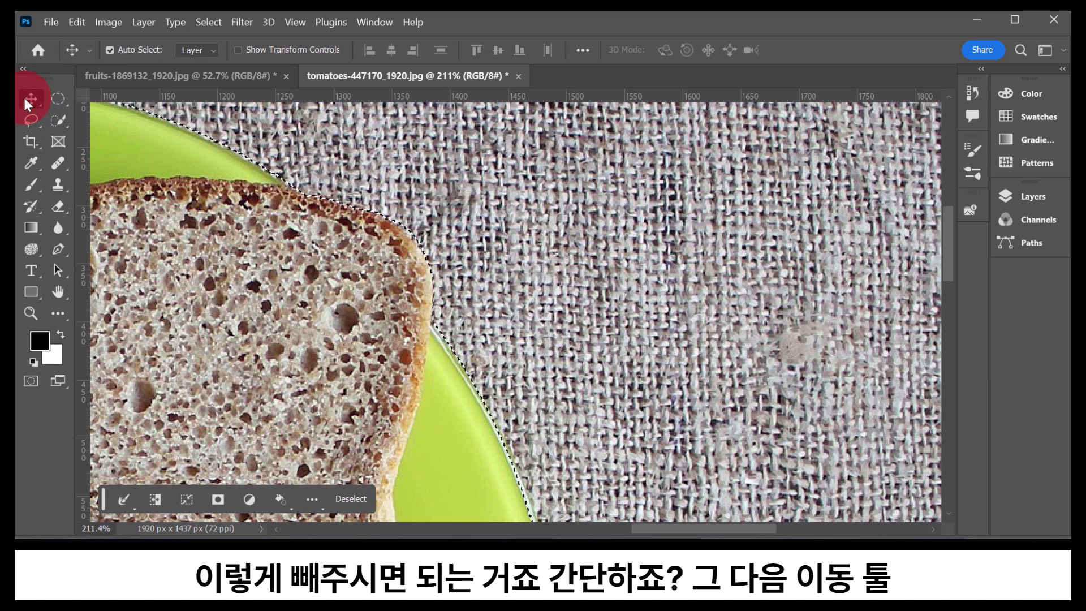
double_click(54, 293)
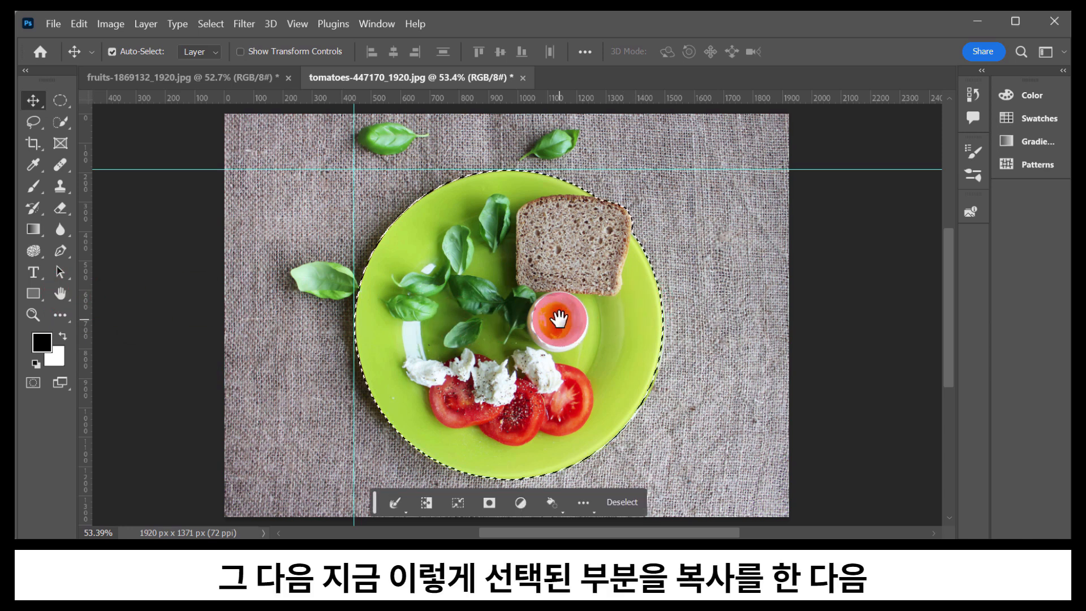
scroll(399, 439, "right", 3)
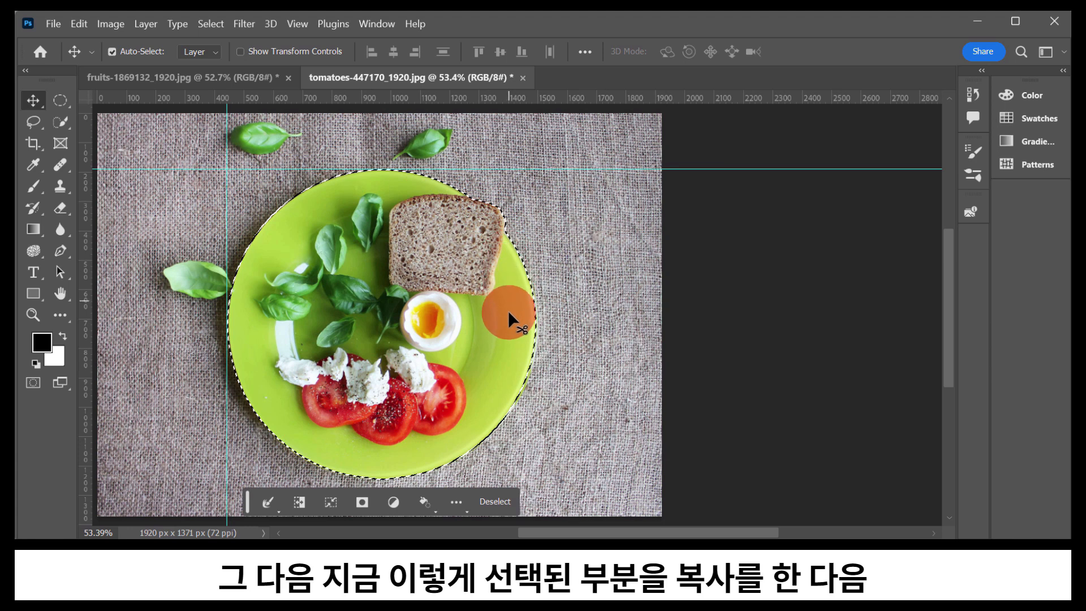
left_click(181, 77)
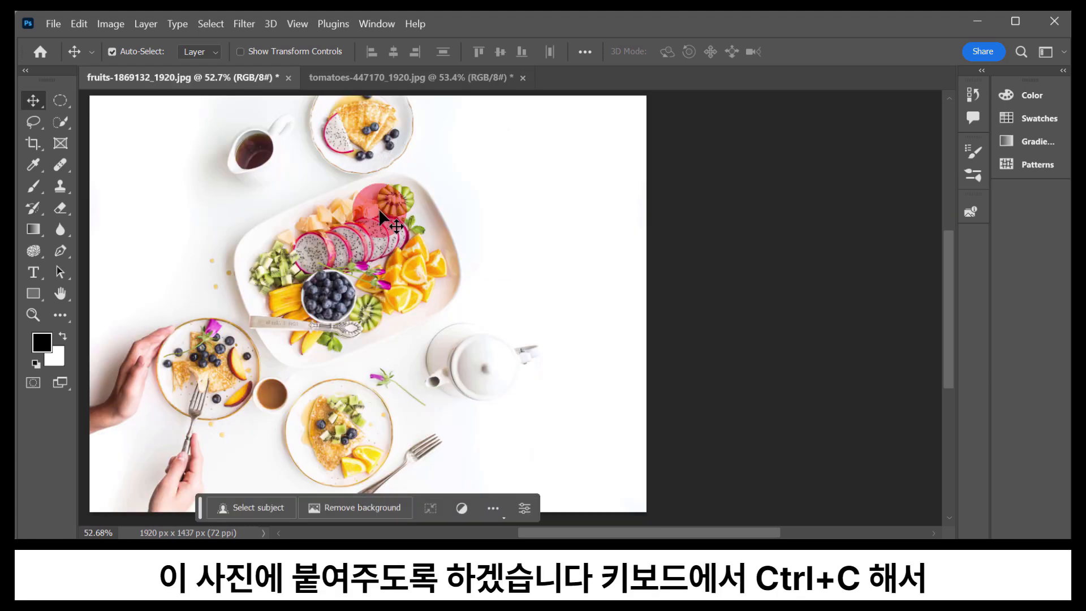
left_click(452, 77)
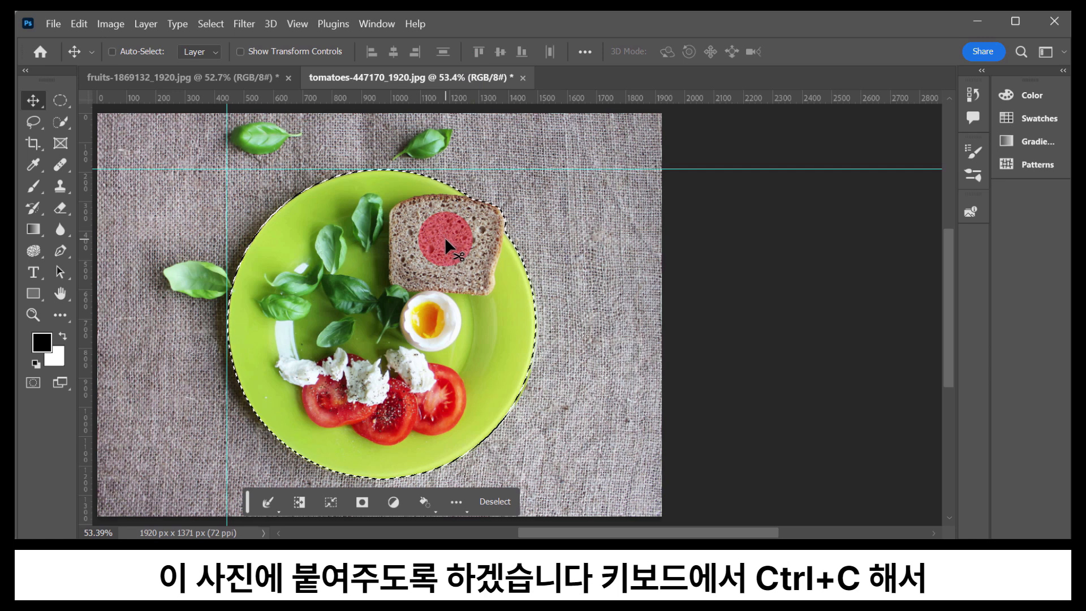
key("ctrl+c")
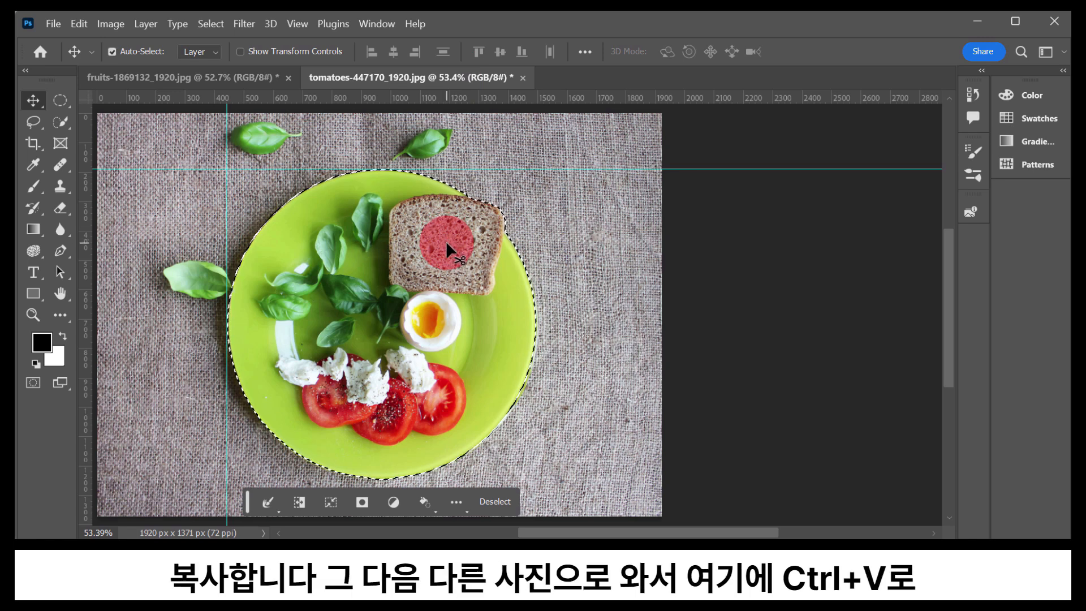
left_click(199, 78)
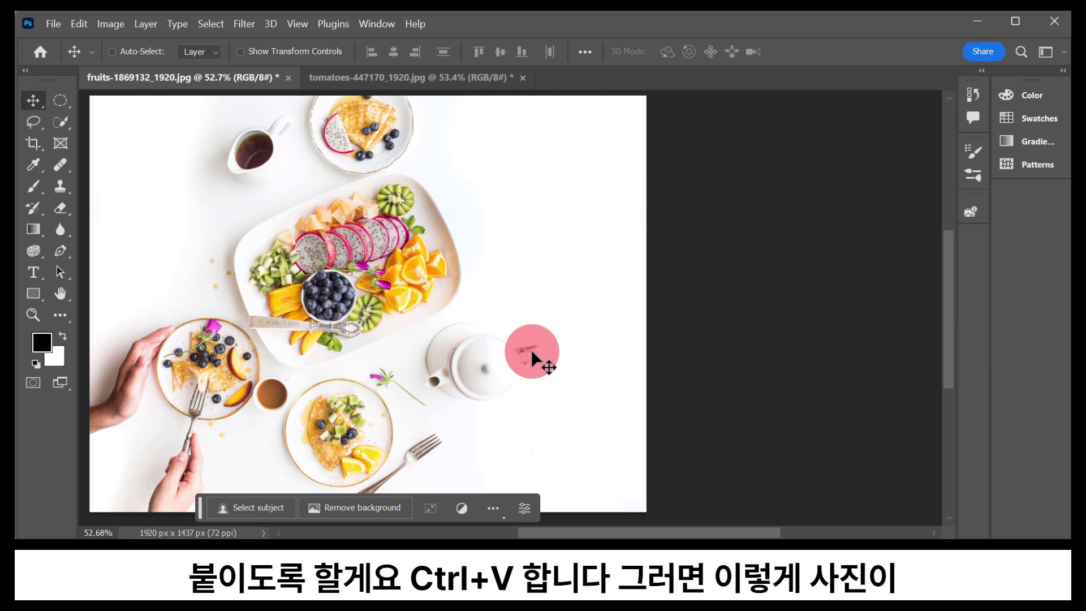
key("ctrl+v")
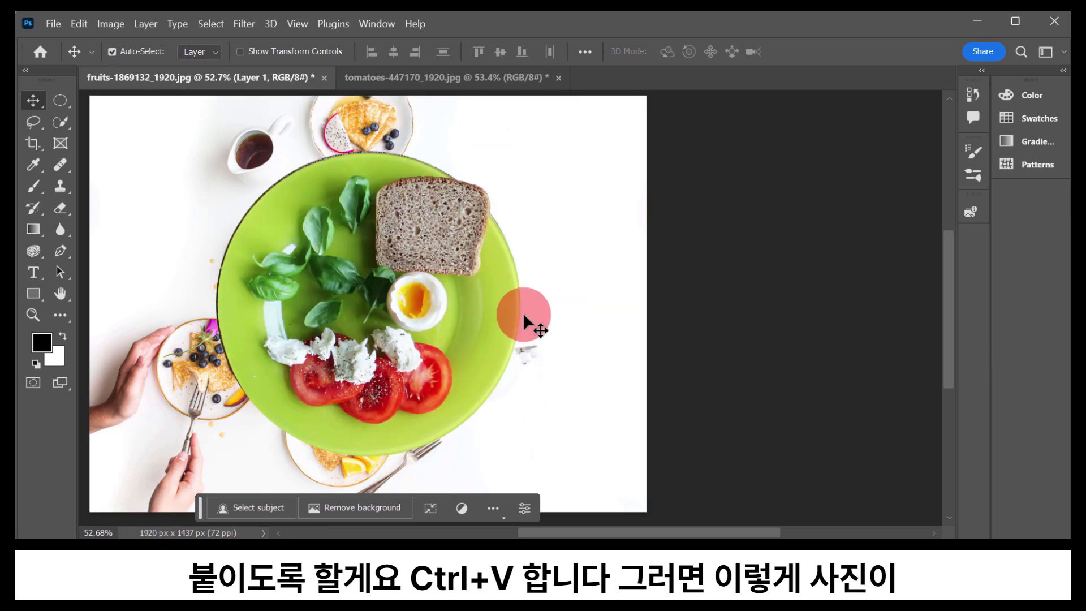
Check the original plate in the tomatoes photo, and move the pasted plate to the upper right of the fruit photo
left_click(449, 84)
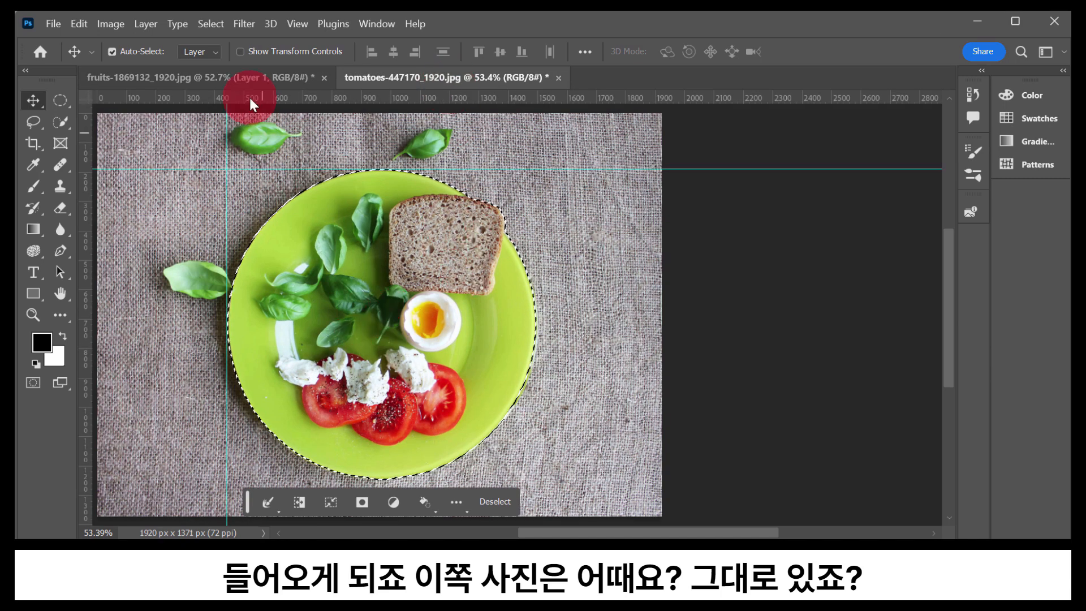
left_click(231, 74)
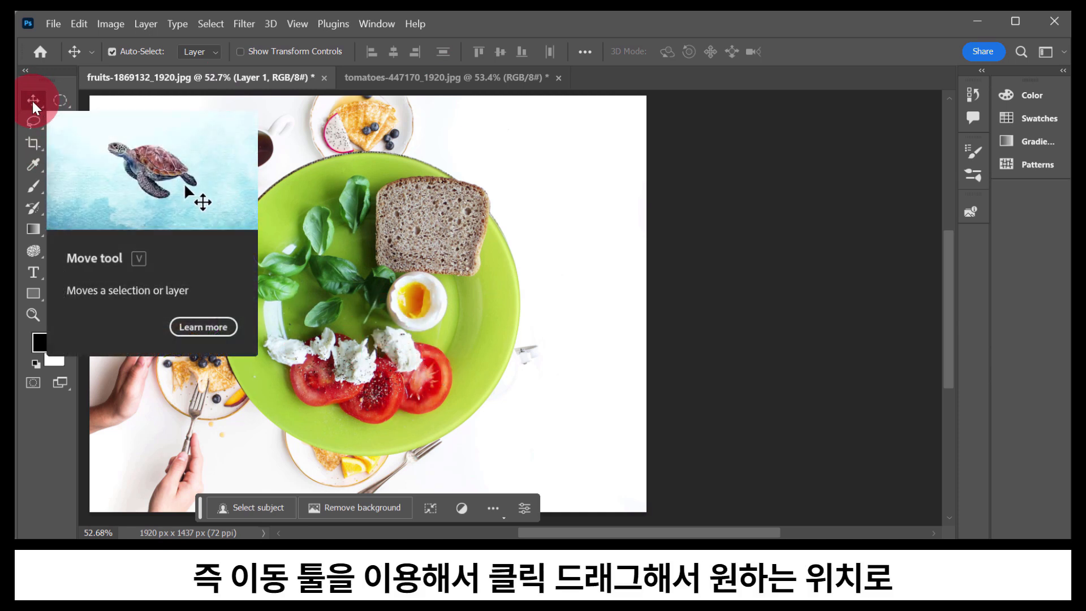
left_click_drag(320, 314, 524, 290)
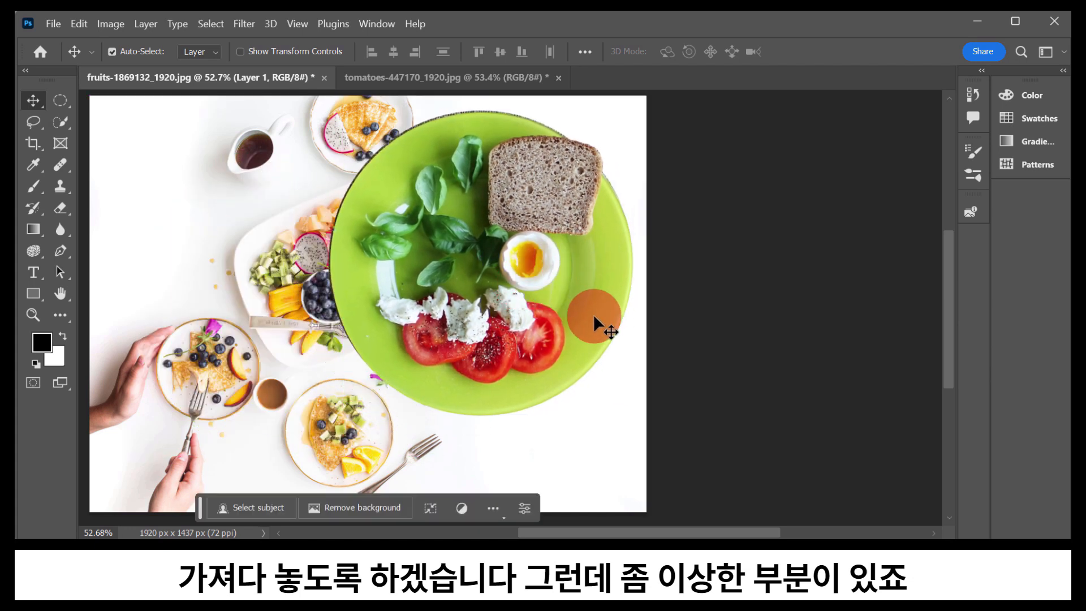
Move the selected plate in the tomatoes photo toward the lower right with the Move tool
left_click(440, 79)
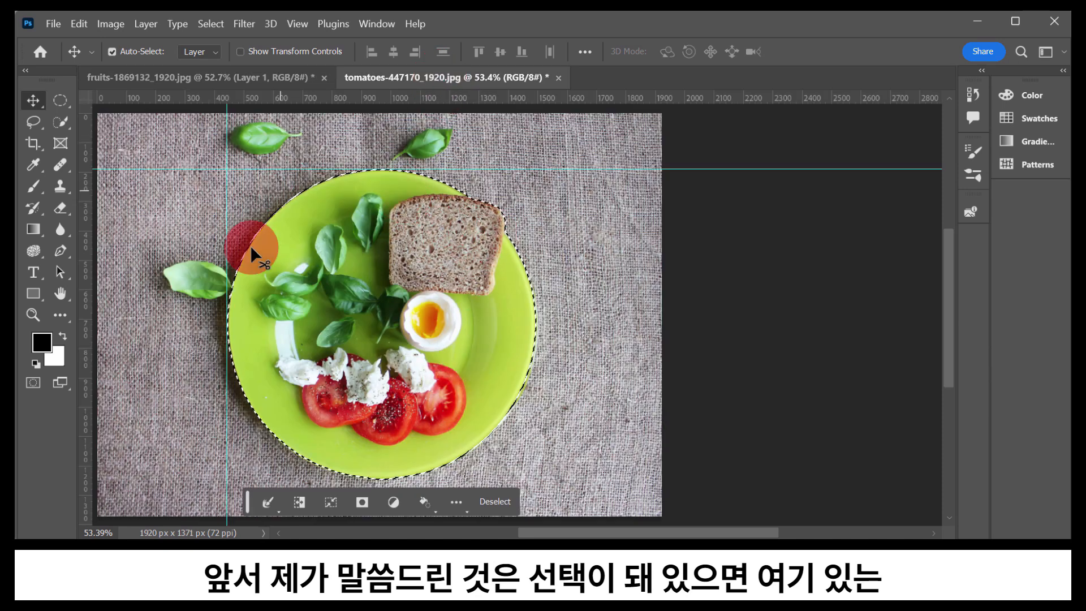
left_click(40, 102)
left_click_drag(359, 313, 519, 371)
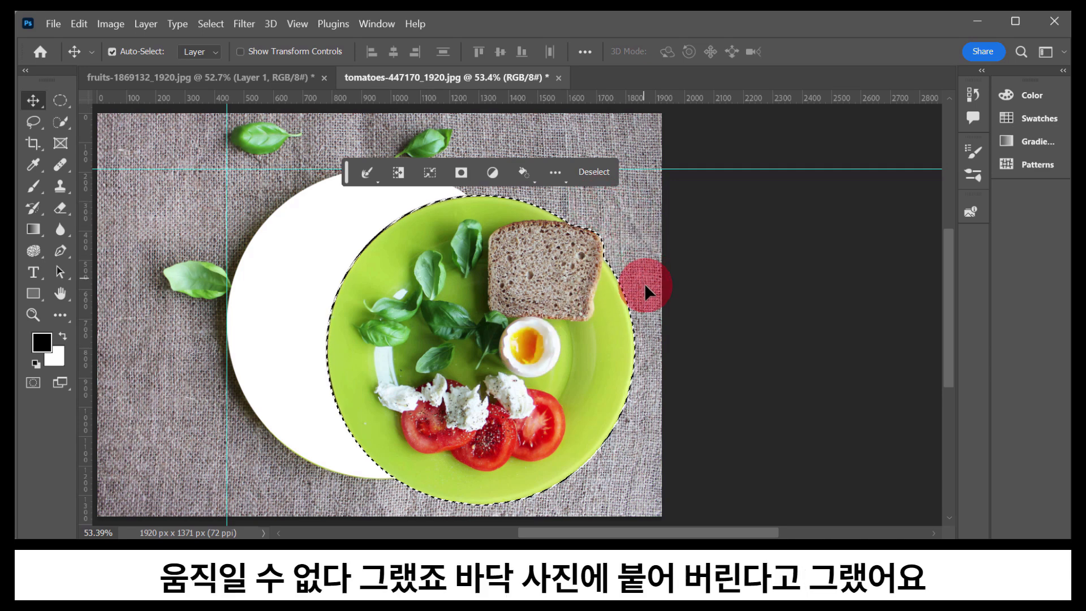
Undo the plate move in the tomatoes photo, and move the pasted plate downward to the left in the fruit photo
key("ctrl+z")
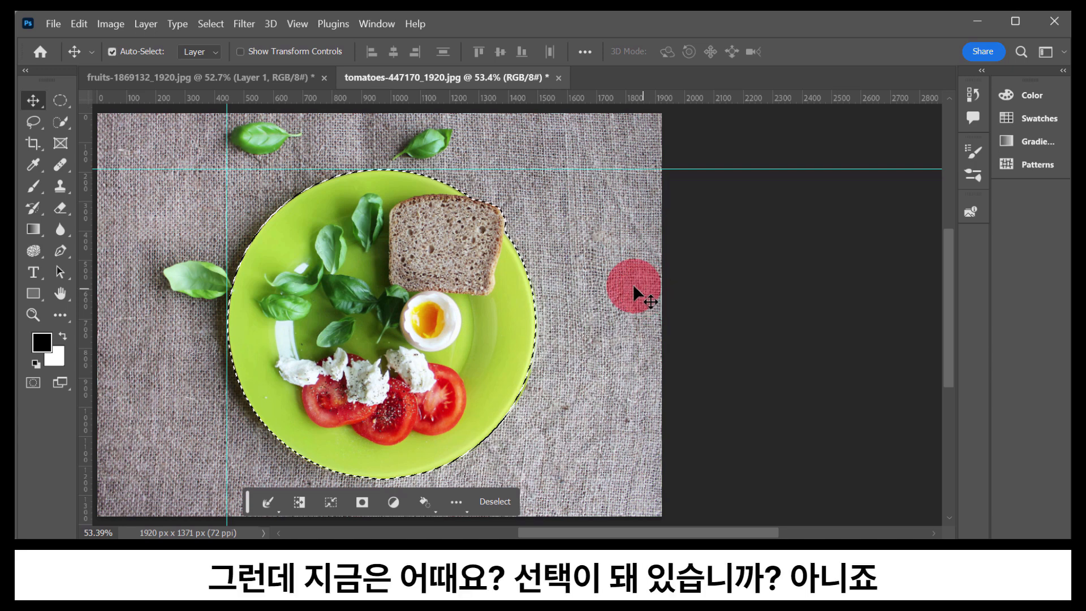
left_click(259, 77)
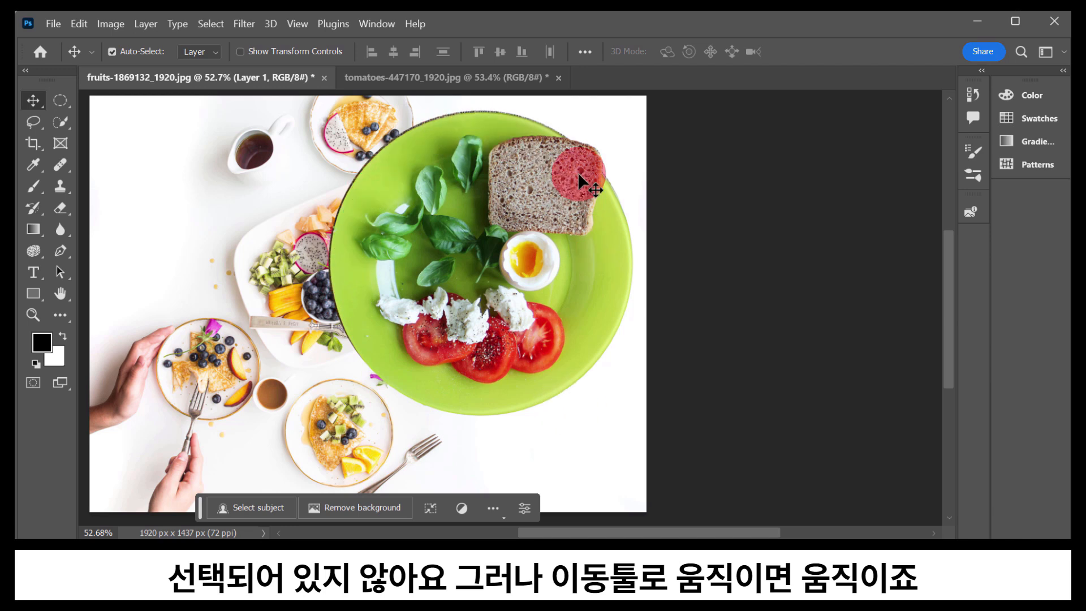
left_click_drag(578, 196, 499, 358)
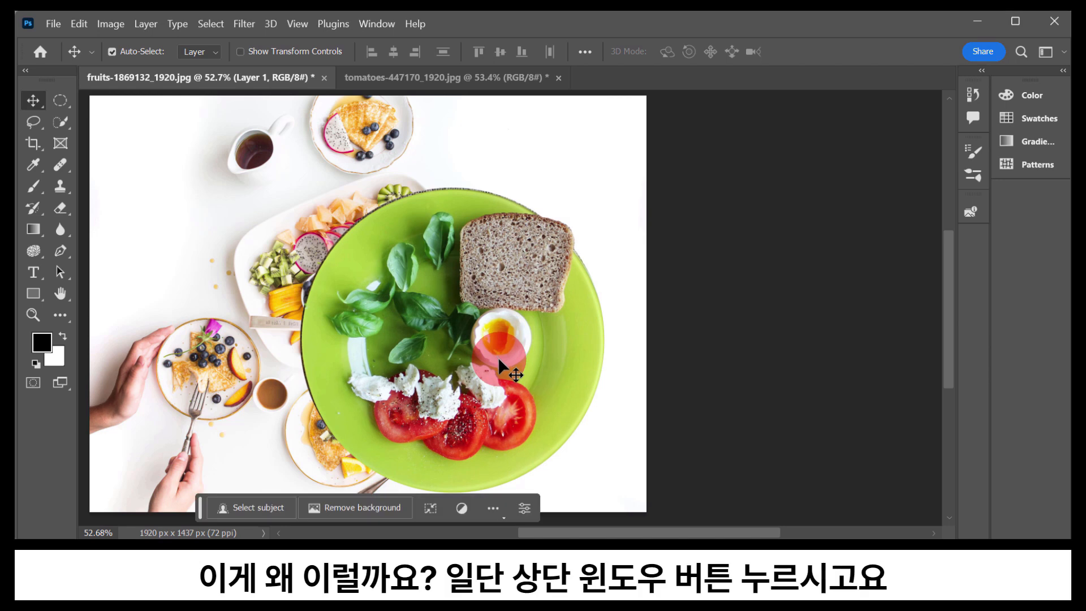
Show the list of layers for the fruit photo and place it beside the canvas
left_click(381, 24)
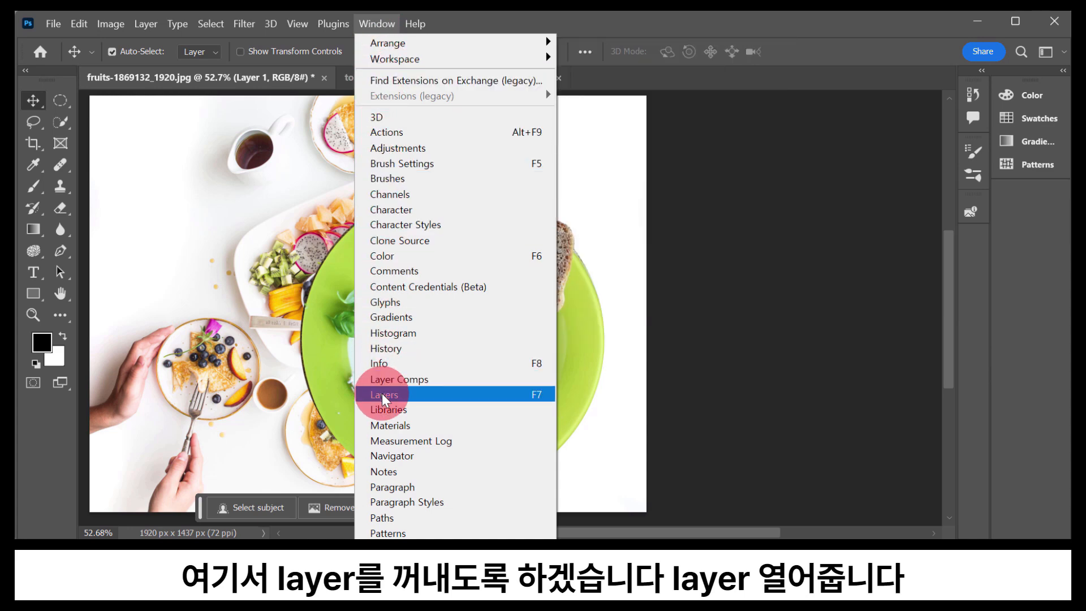
left_click(382, 395)
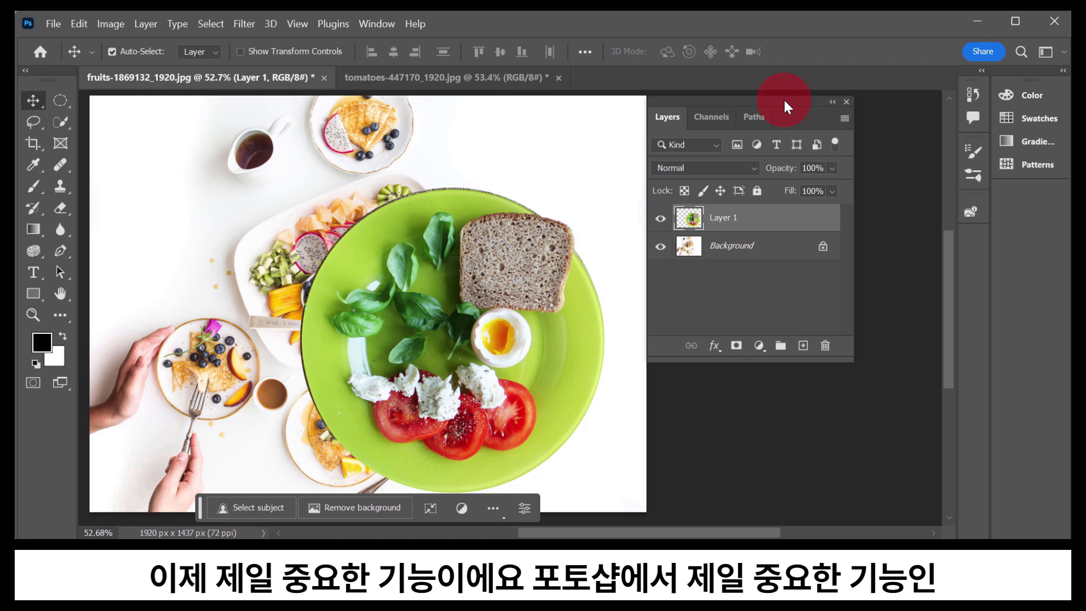
mouse_move(783, 100)
left_mouse_down()
mouse_move(796, 100)
mouse_move(787, 98)
left_mouse_up()
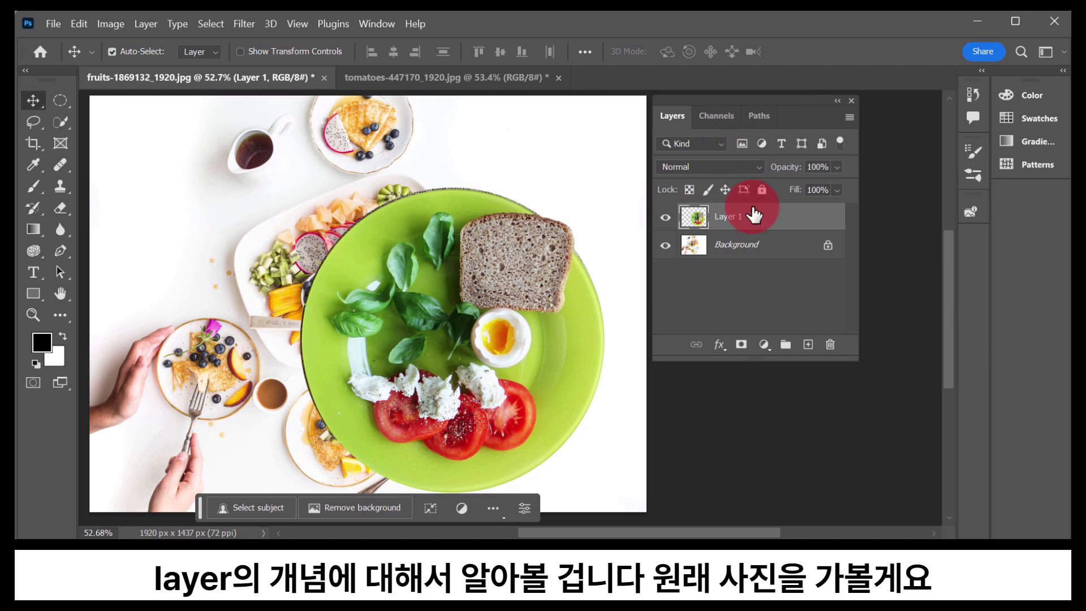
Compare the layer structure of the tomatoes photo with that of the fruit photo containing the pasted plate
left_click(439, 75)
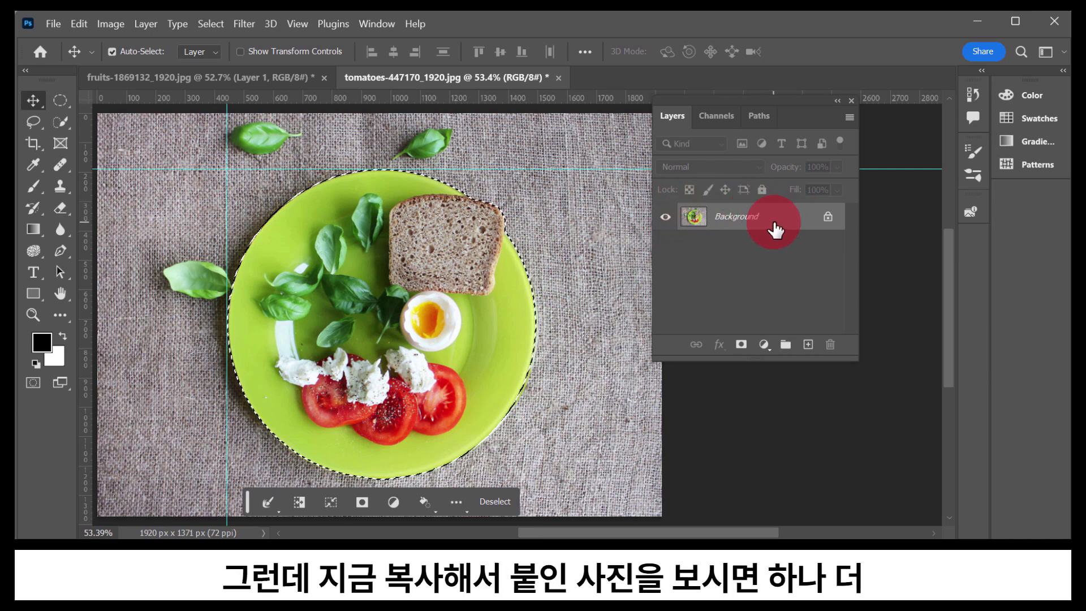
left_click(260, 77)
left_click(712, 232)
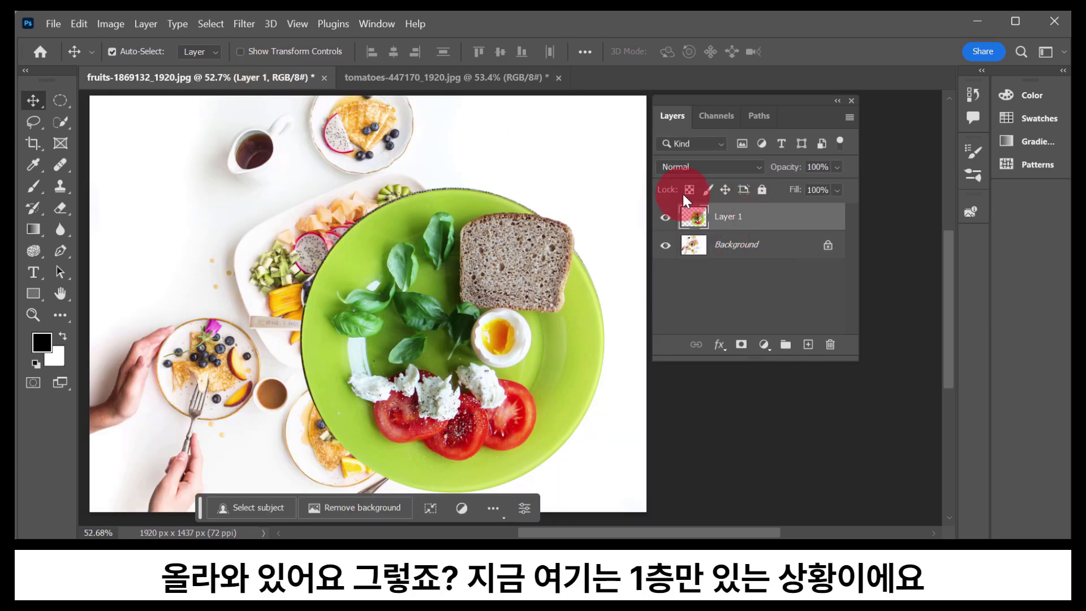
left_click(490, 75)
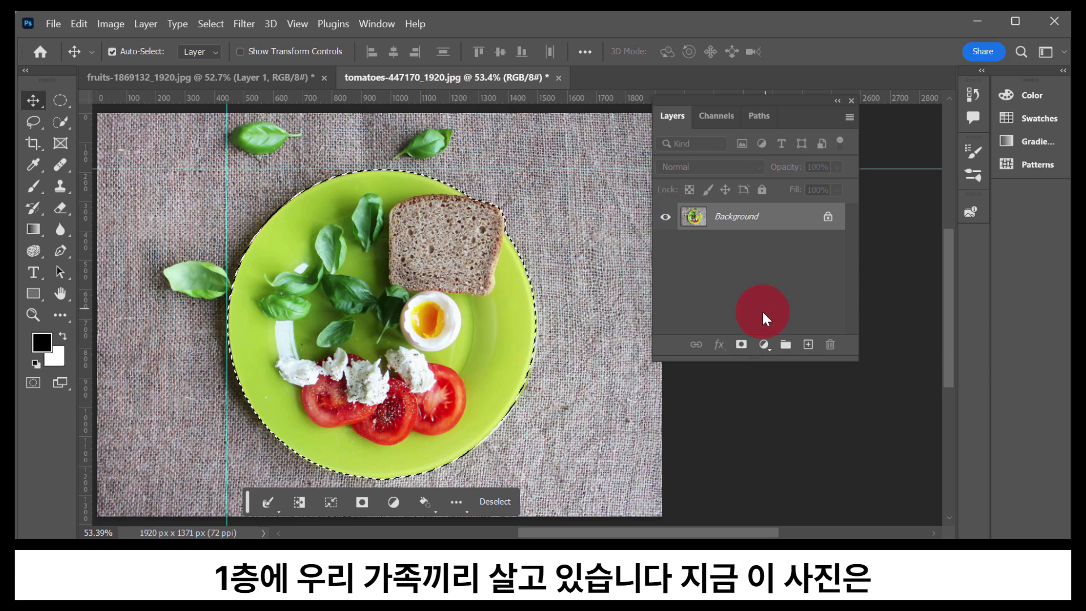
left_click_drag(761, 317, 418, 168)
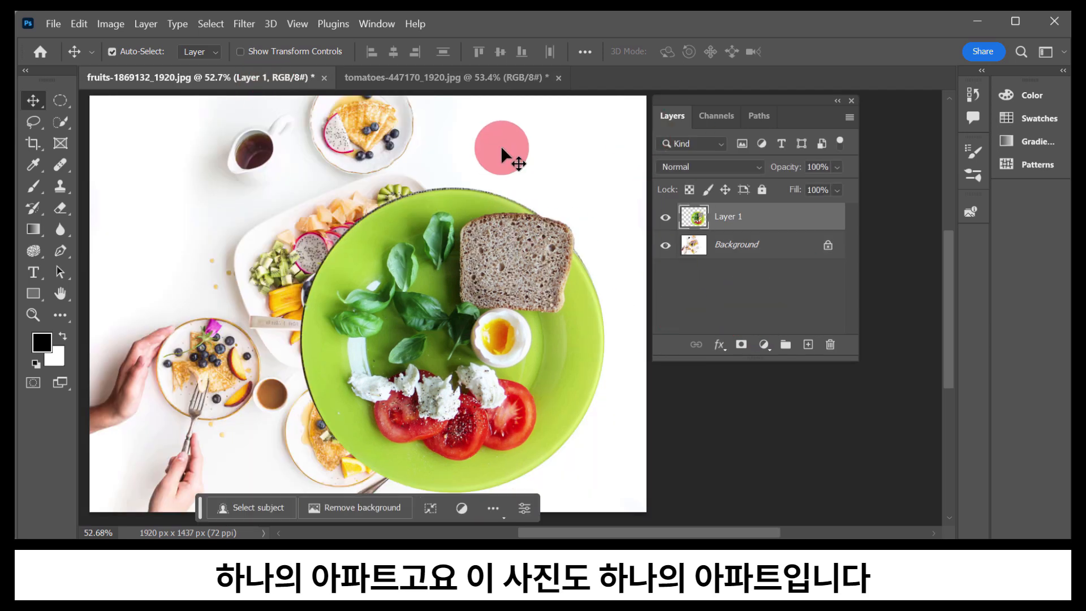
left_click(491, 83)
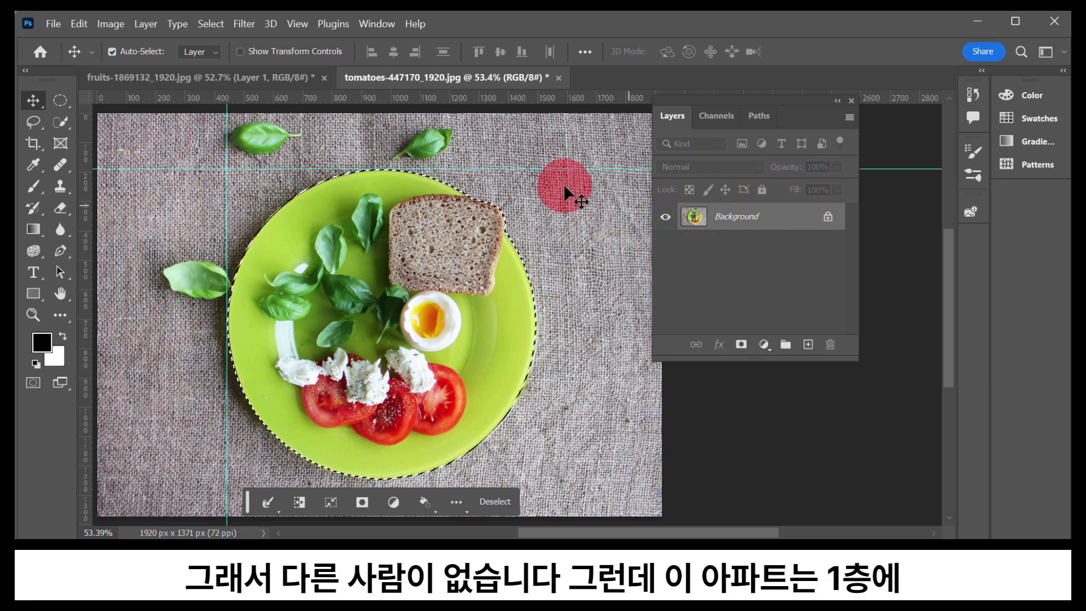
left_click(232, 78)
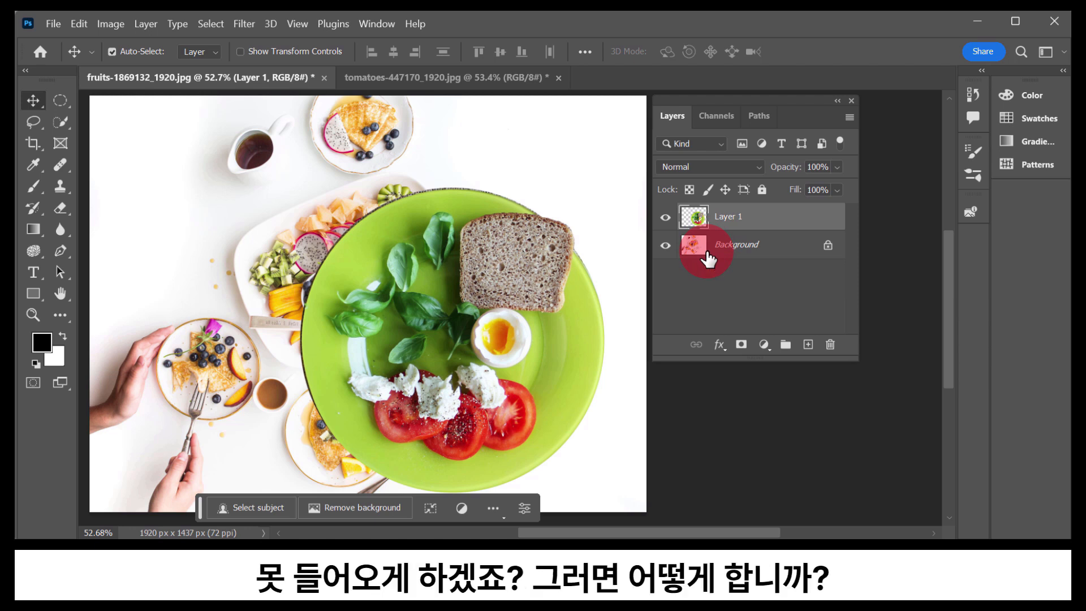
left_click_drag(707, 259, 720, 225)
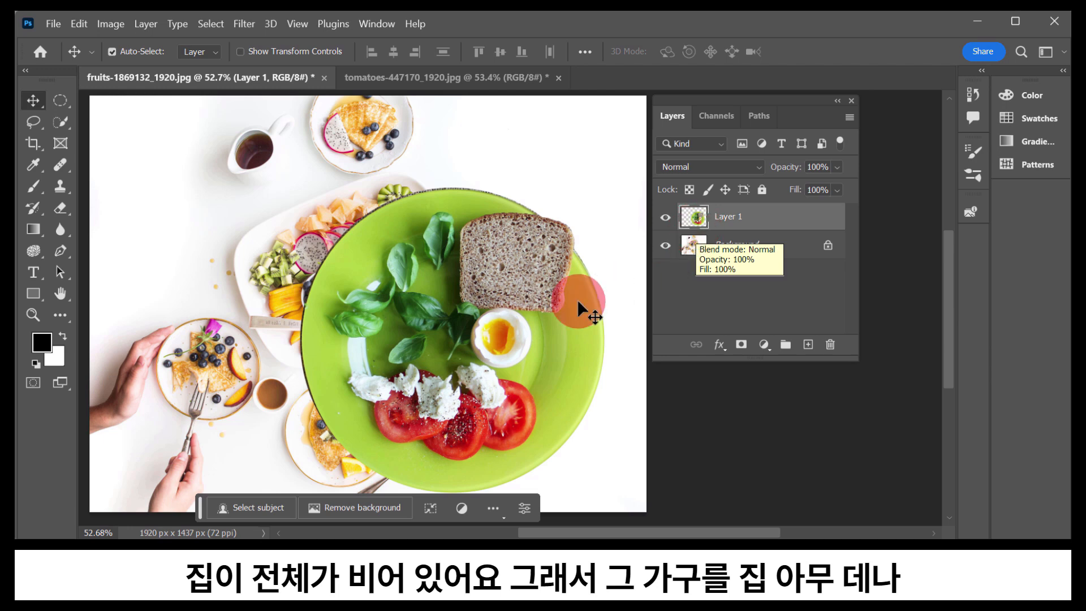
Move the pasted plate to different spots in the fruit photo, and try to move the fruit platter on the Background layer
left_click_drag(534, 289, 323, 318)
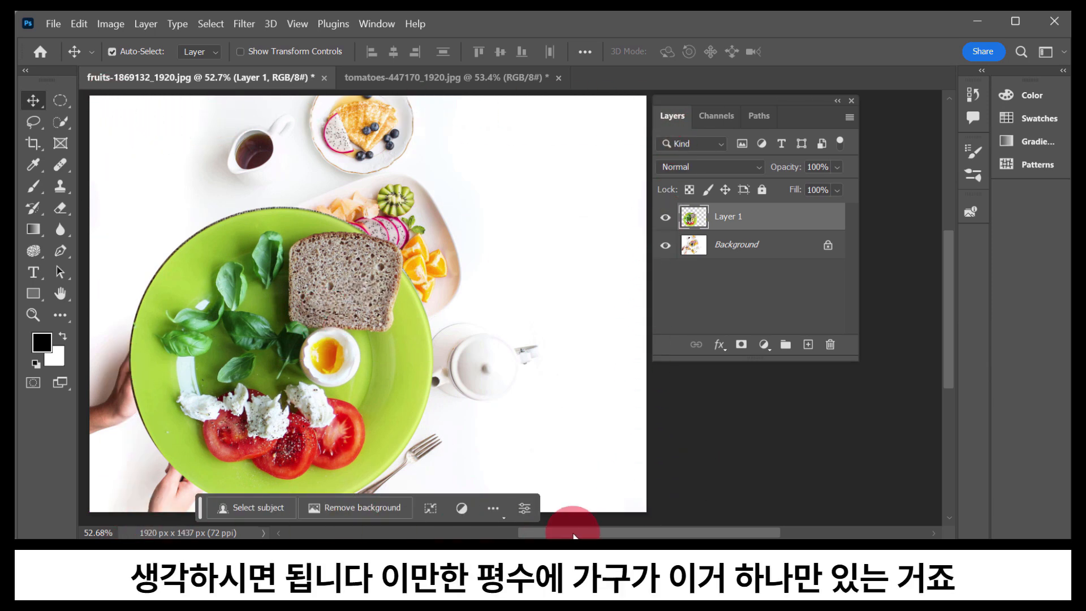
left_click_drag(282, 333, 517, 378)
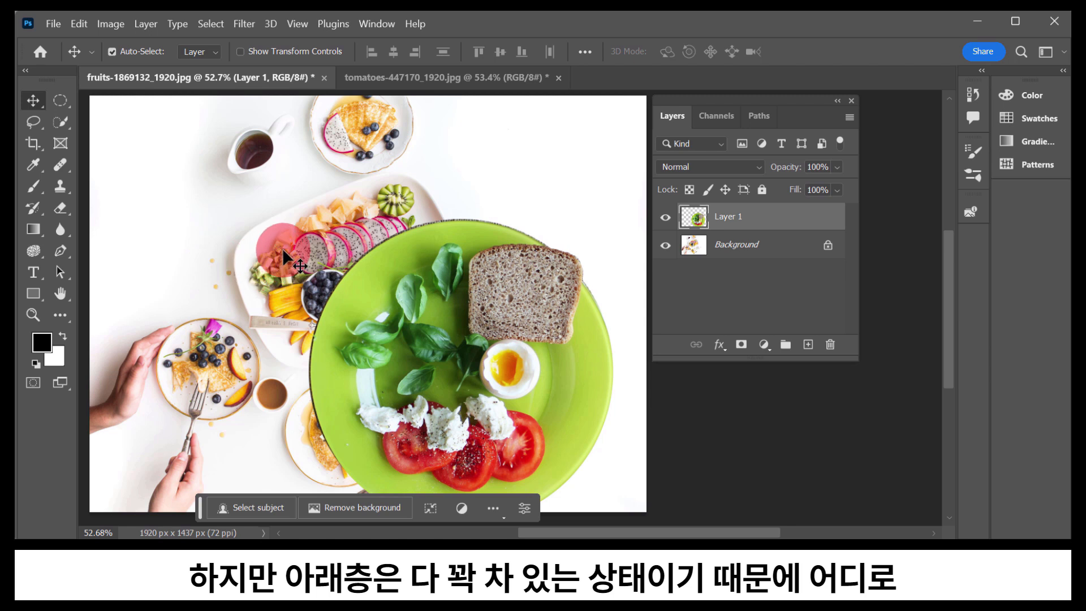
left_click_drag(280, 250, 203, 227)
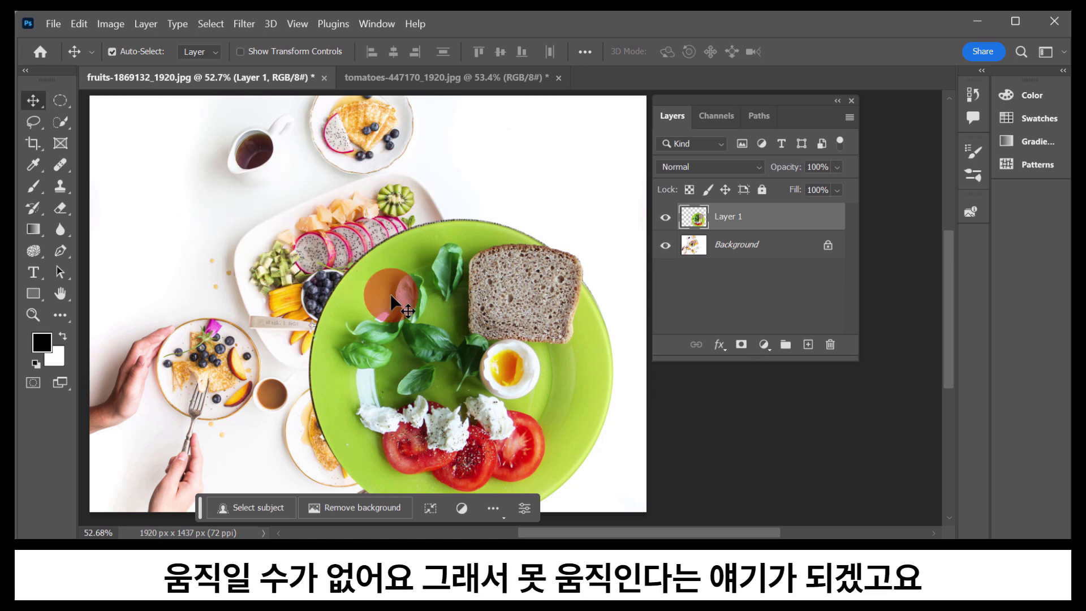
left_click_drag(456, 342, 523, 312)
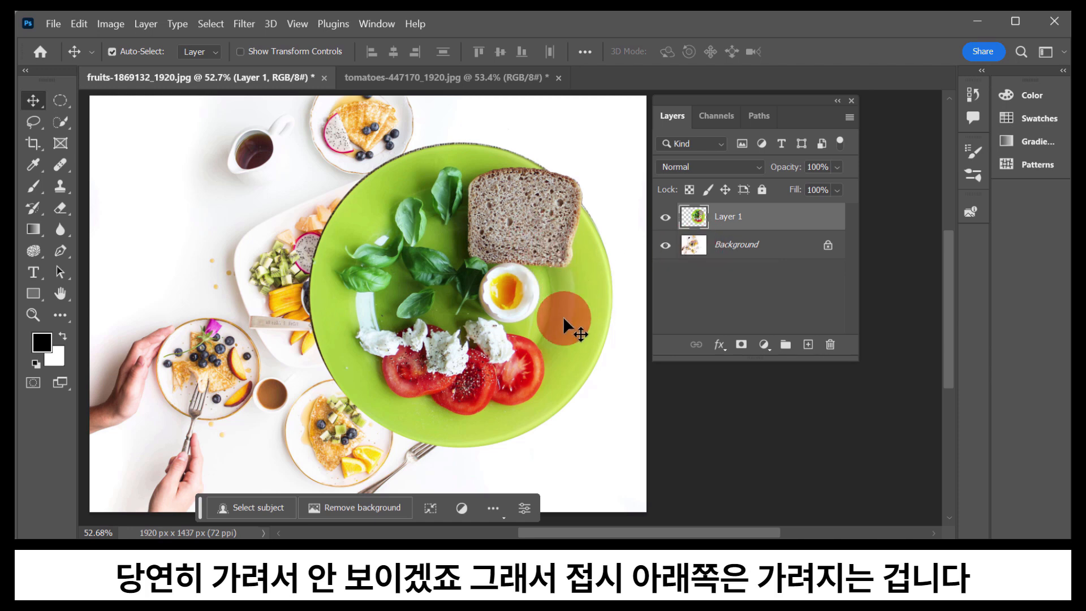
mouse_move(514, 276)
left_mouse_down()
mouse_move(326, 364)
mouse_move(497, 279)
left_mouse_up()
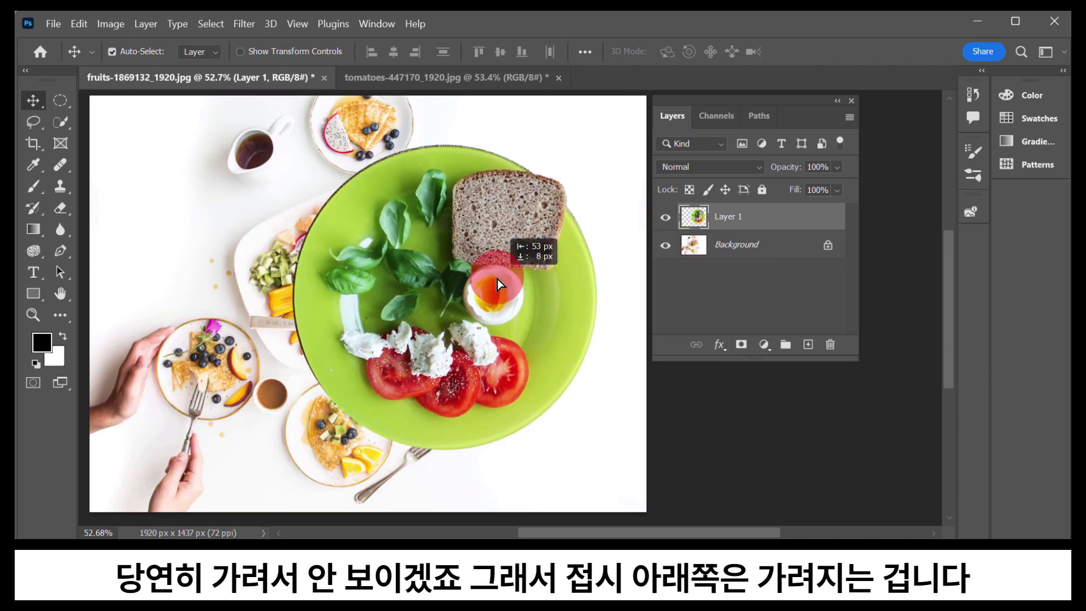
Hide the Background layer and move the plate over the transparent canvas toward the upper middle
left_click(665, 247)
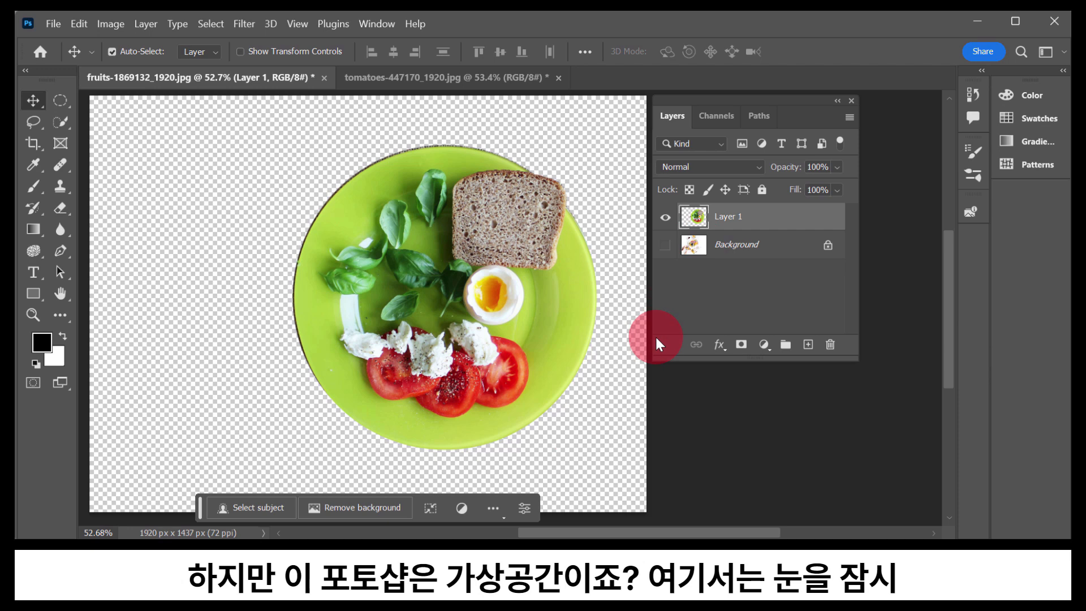
left_click(665, 249)
left_click(664, 249)
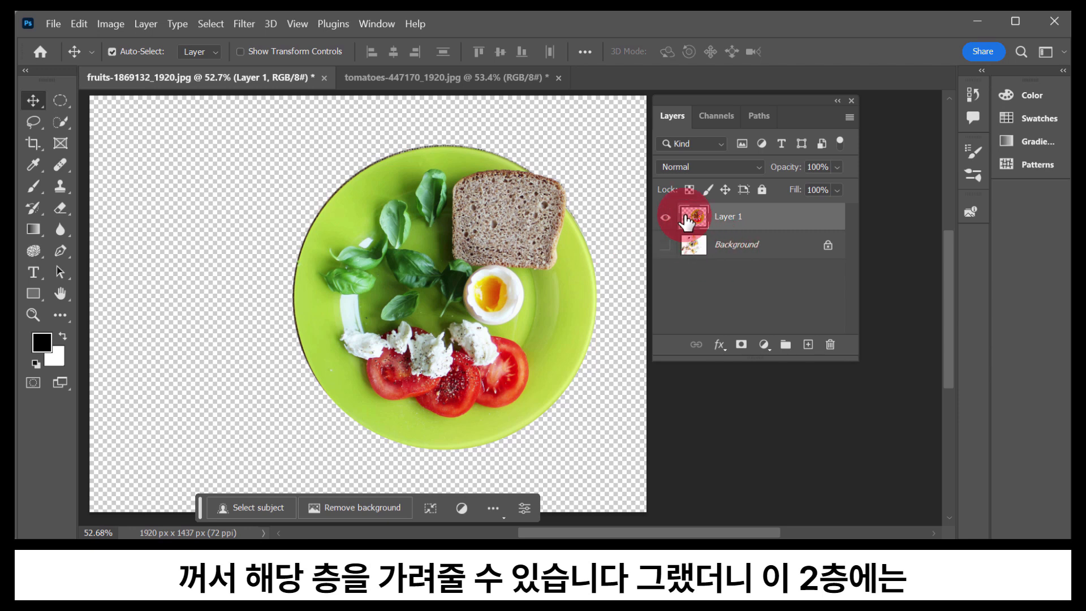
left_click_drag(492, 194, 513, 214)
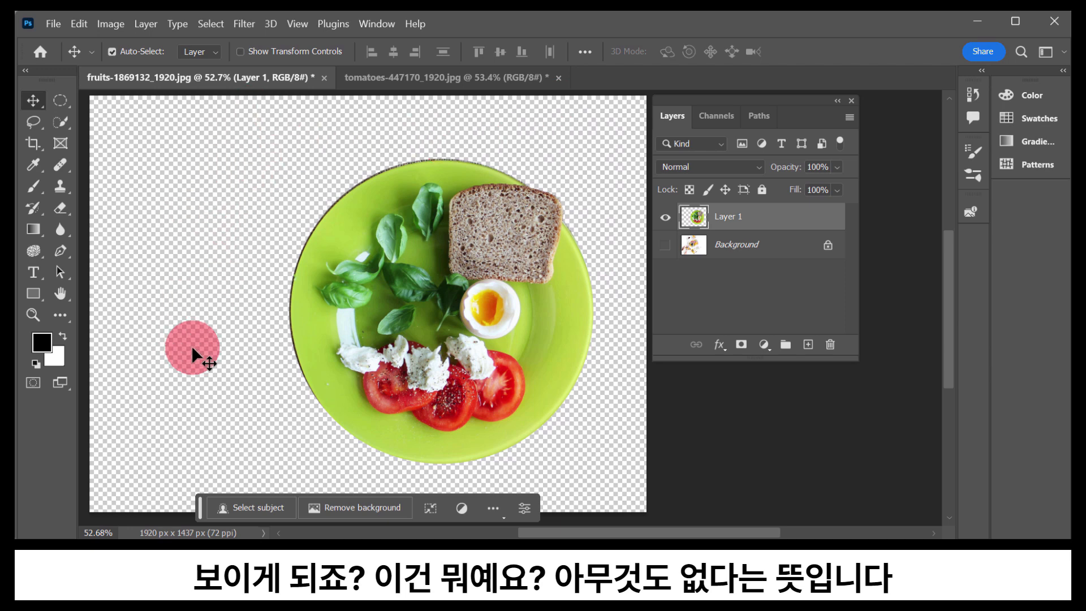
left_click_drag(520, 363, 473, 346)
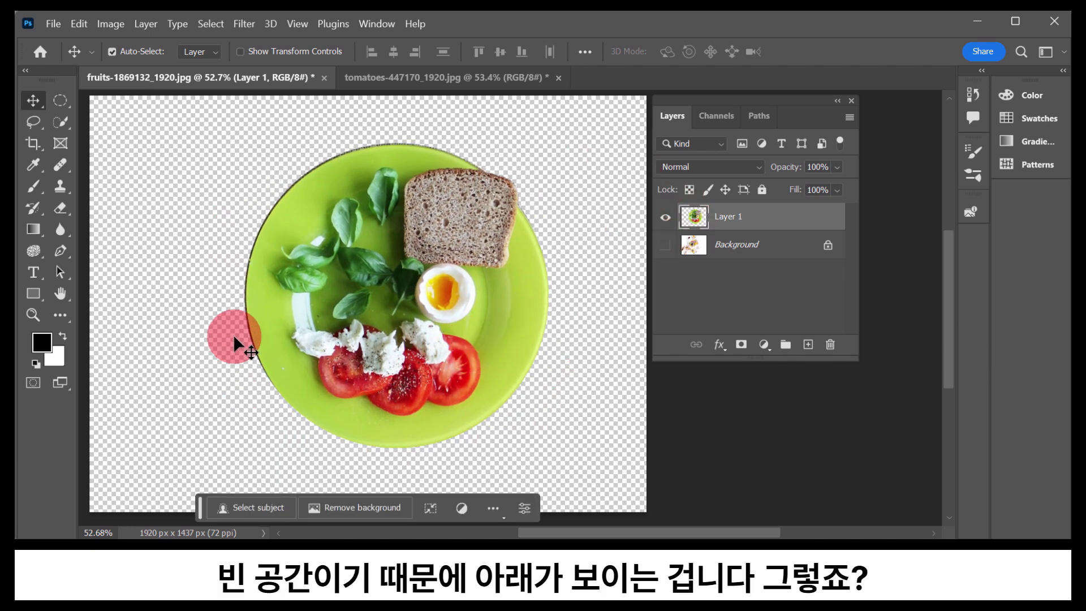
Toggle the Background layer's visibility, leaving it shown, and select Layer 1
left_click(666, 245)
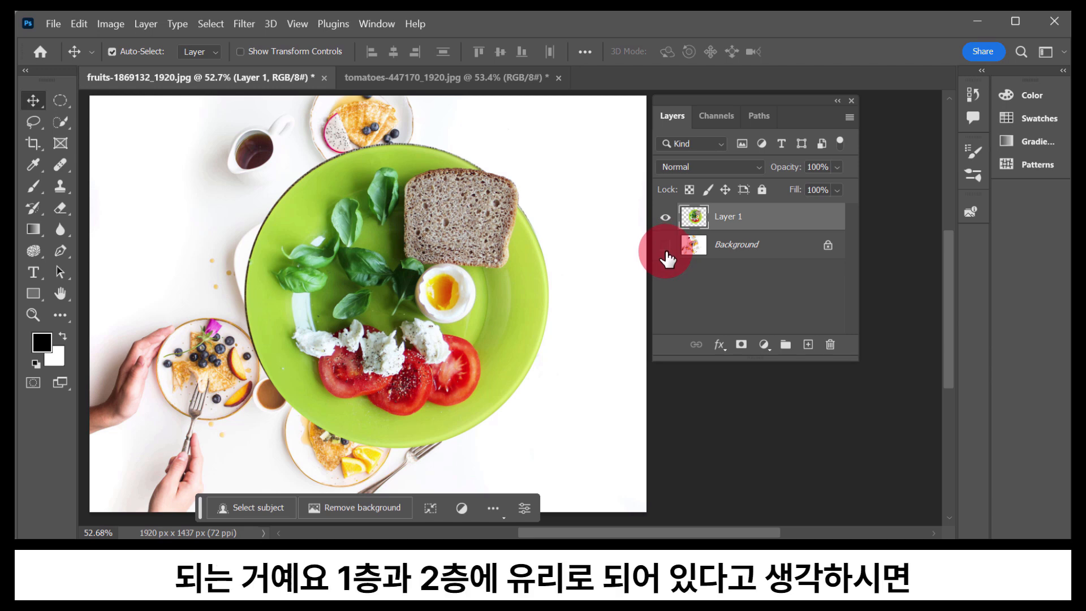
left_click(666, 247)
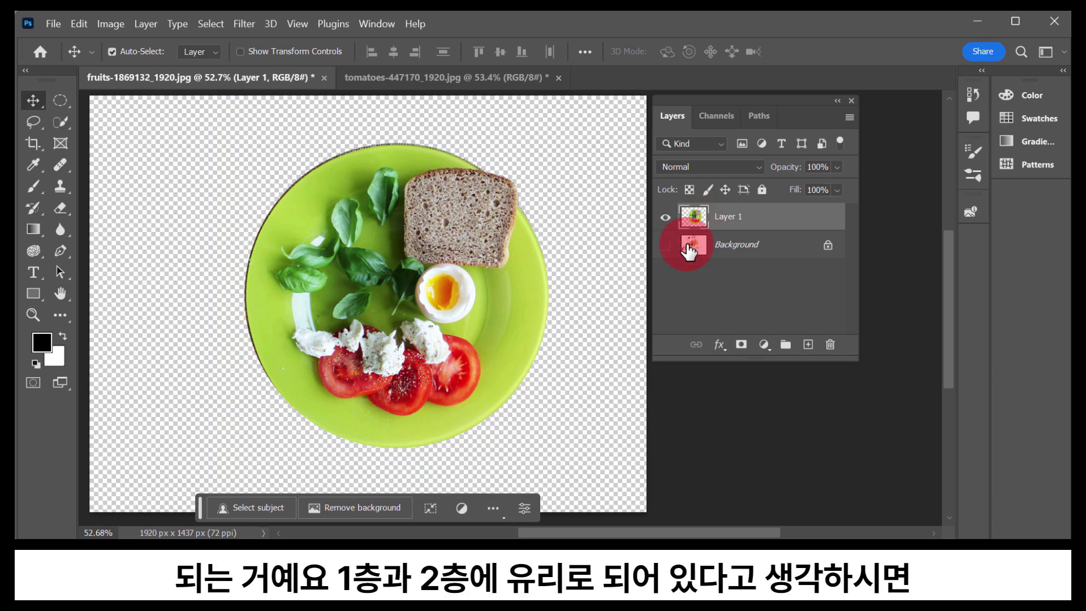
left_click(666, 239)
left_click(749, 226)
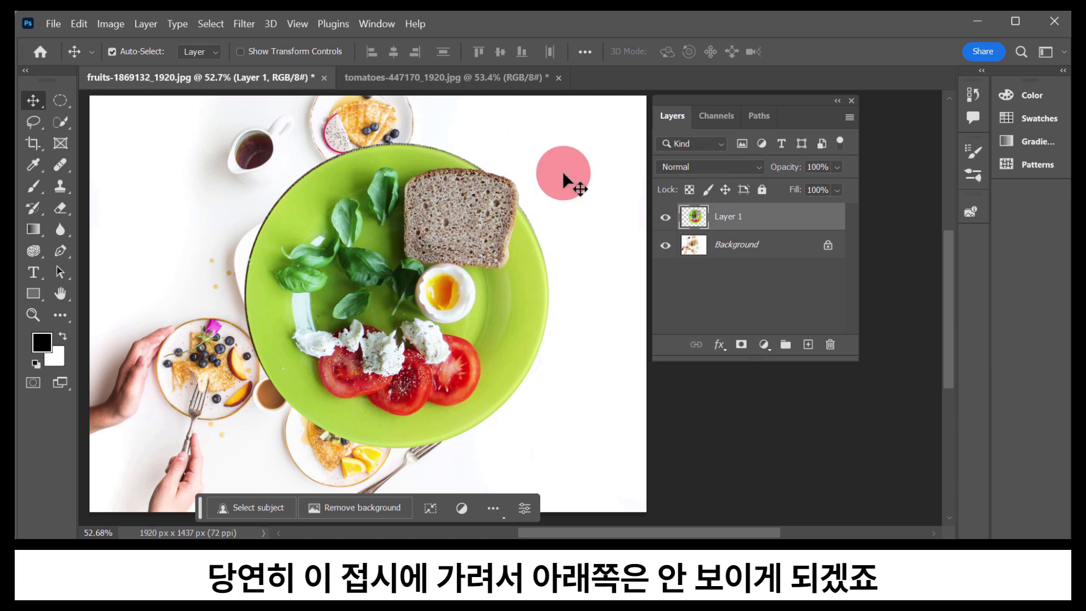
Move the plate on Layer 1 to the left side of the fruit photo and back toward the middle
left_click_drag(413, 310, 499, 266)
left_click_drag(465, 284, 297, 344)
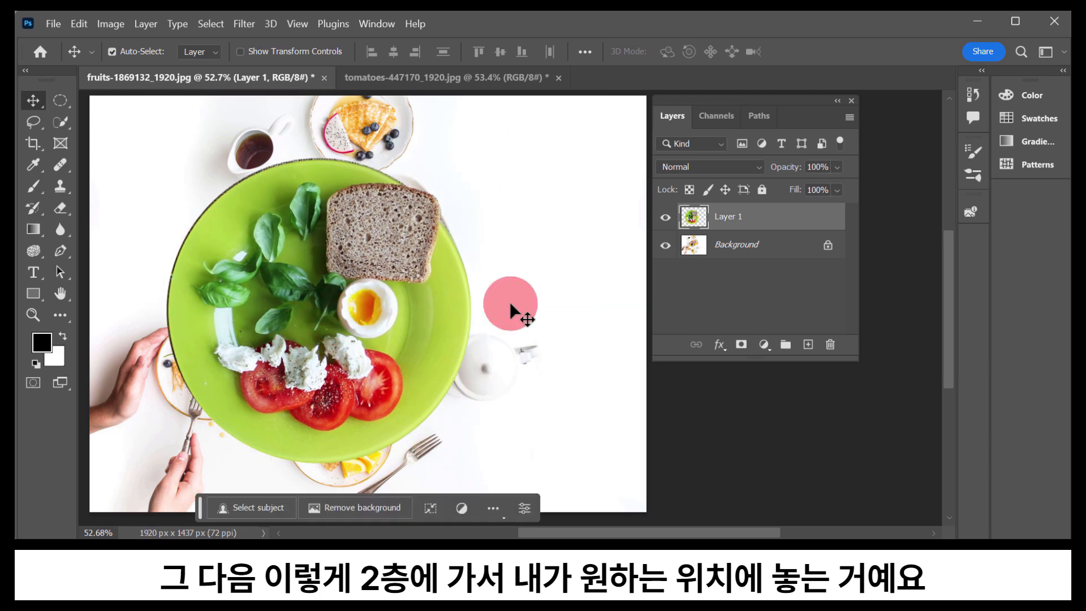
left_click(753, 219)
left_click_drag(338, 300, 427, 291)
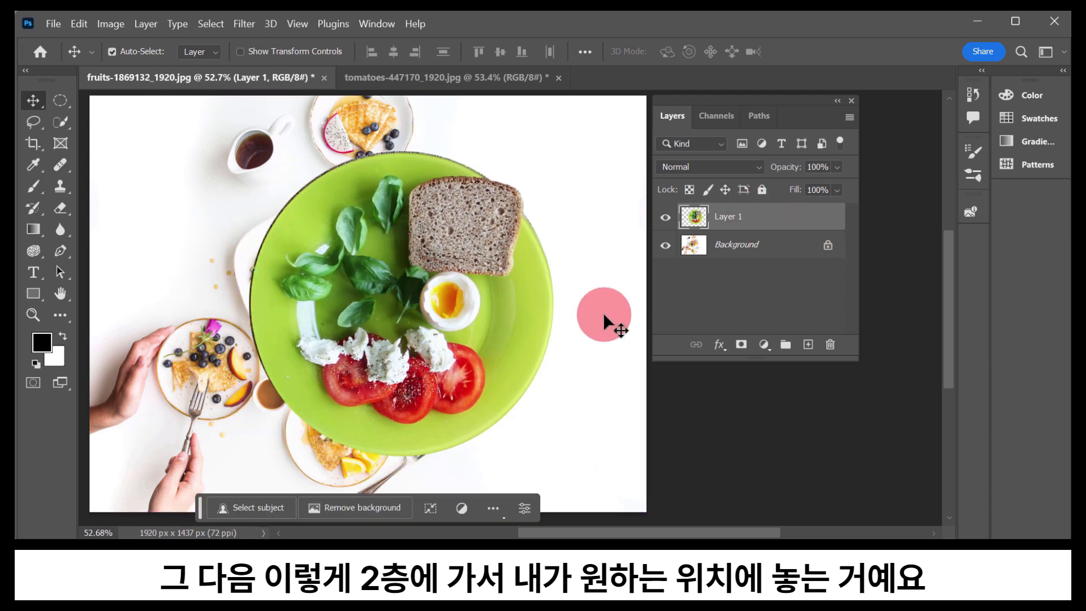
Try to move the image content with the Background layer selected, and clear the layer selection
left_click(754, 249)
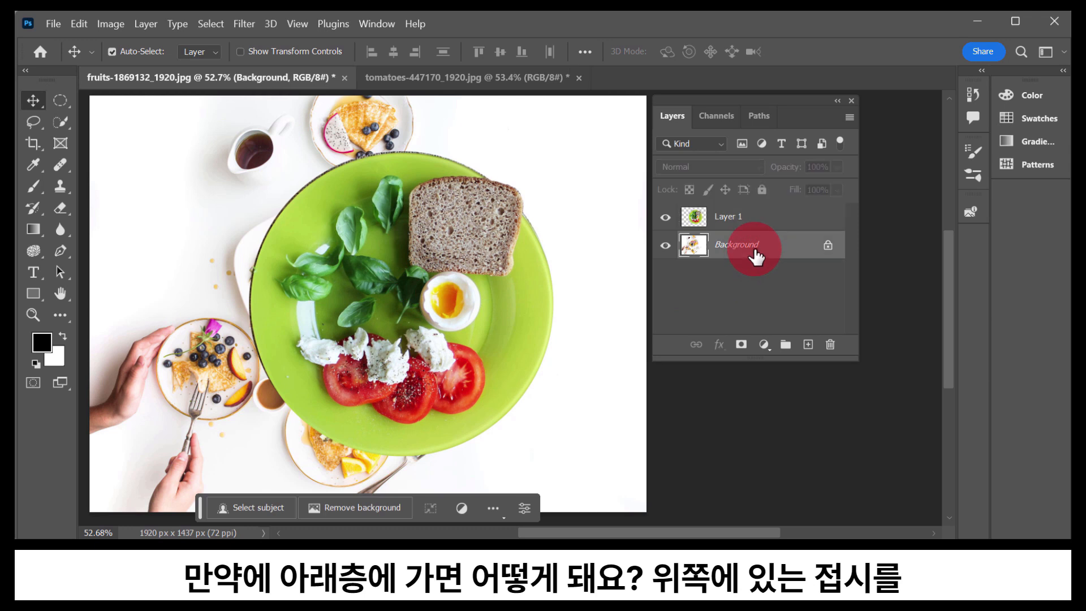
left_click_drag(547, 298, 591, 355)
left_click(742, 275)
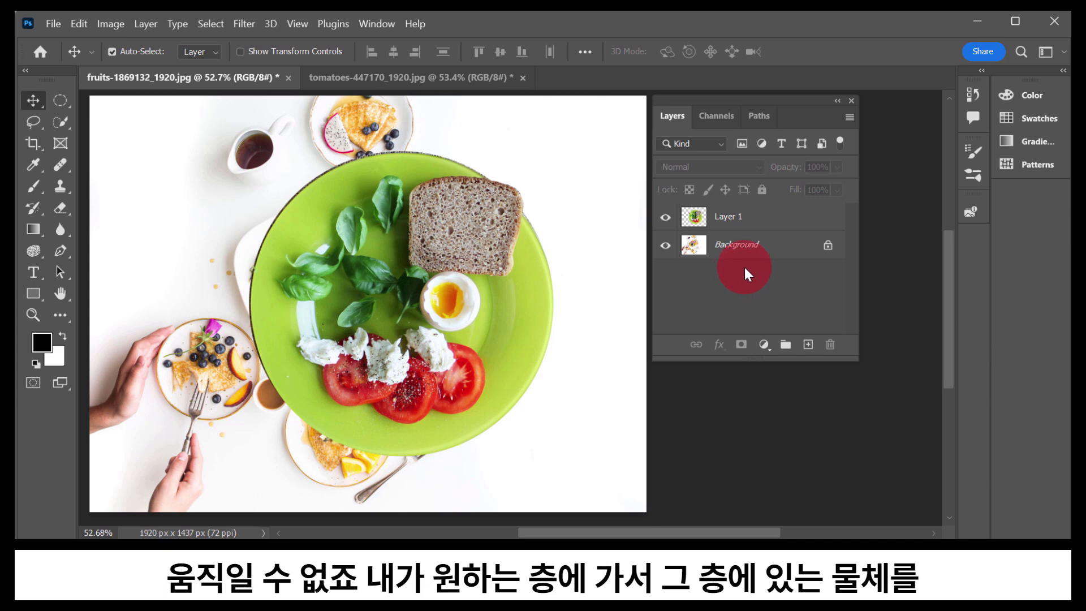
Select Layer 1 and move its plate toward the upper right of the fruit photo
left_click(735, 215)
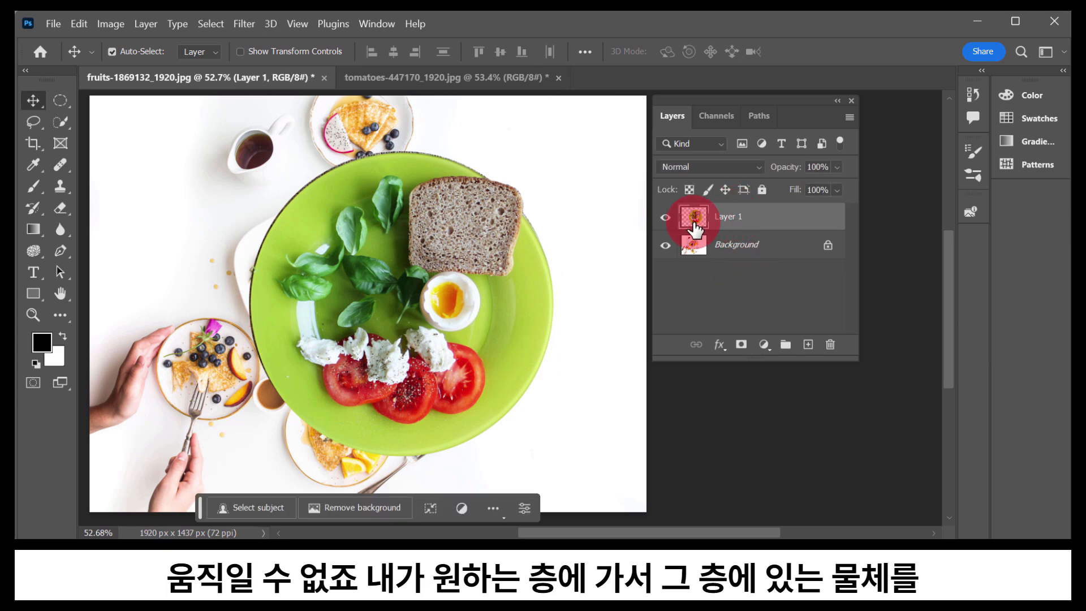
left_click_drag(466, 235, 565, 233)
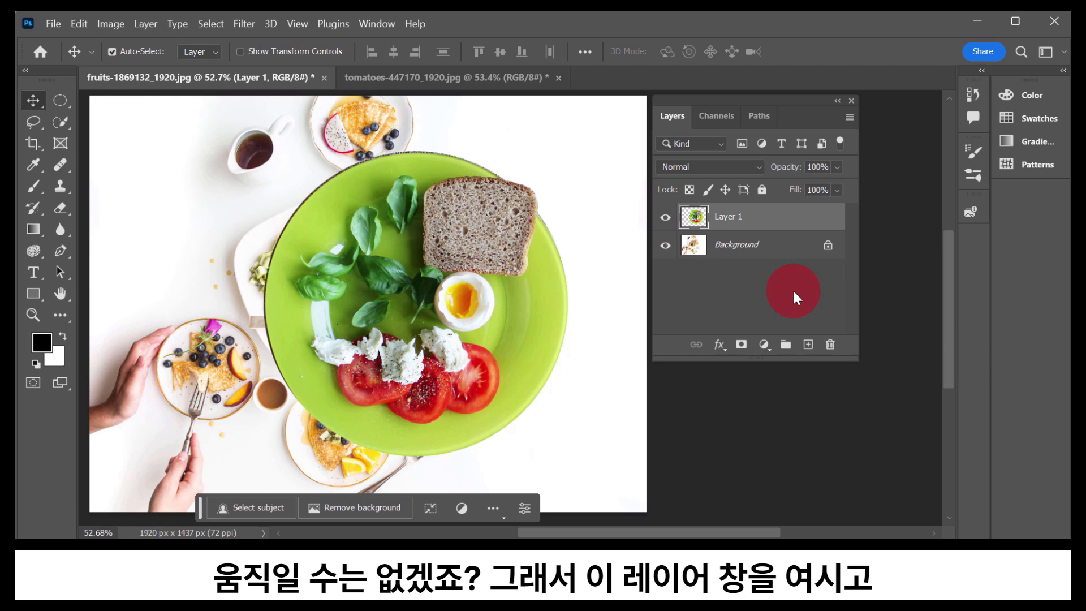
left_click(753, 213)
mouse_move(449, 228)
left_mouse_down()
mouse_move(260, 250)
mouse_move(432, 242)
mouse_move(501, 185)
mouse_move(497, 209)
mouse_move(464, 214)
mouse_move(461, 246)
left_mouse_up()
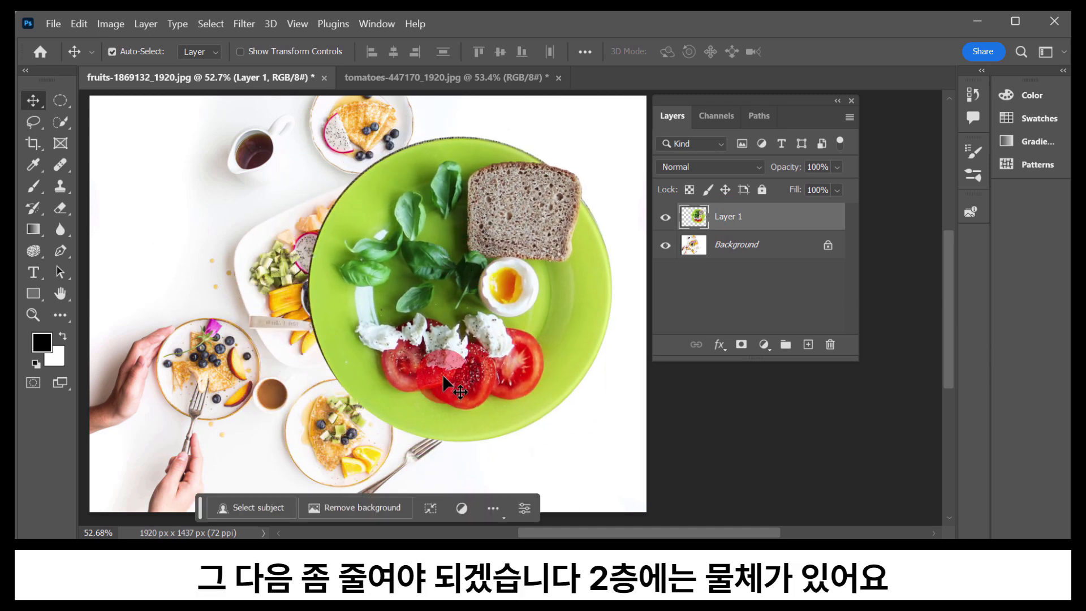
Scale the plate on Layer 1 to about 57% with Free Transform and place it in the fruit photo's upper right corner
left_click(609, 192)
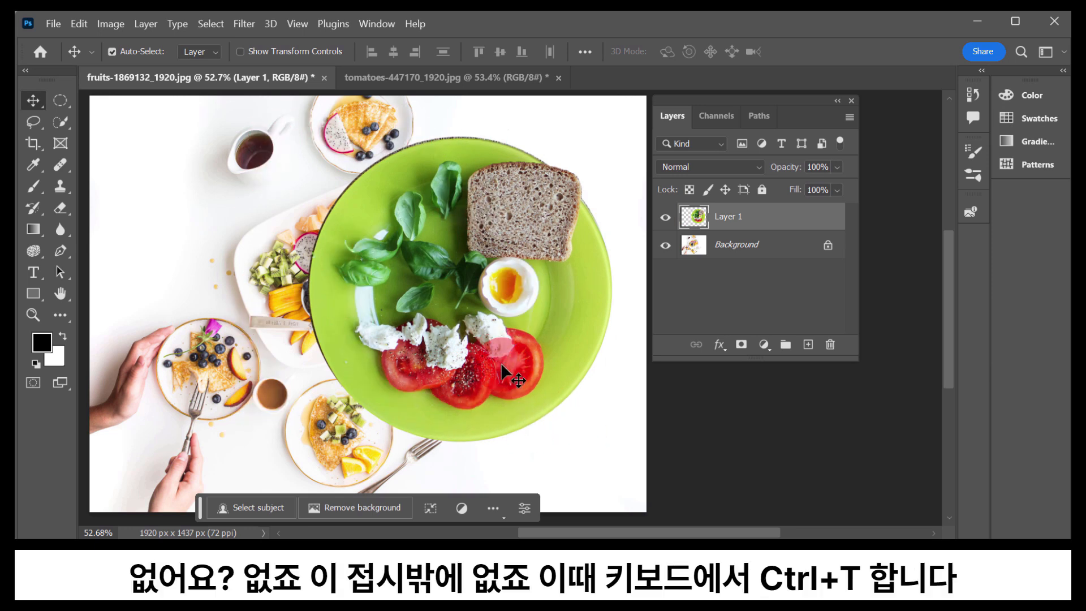
key("ctrl")
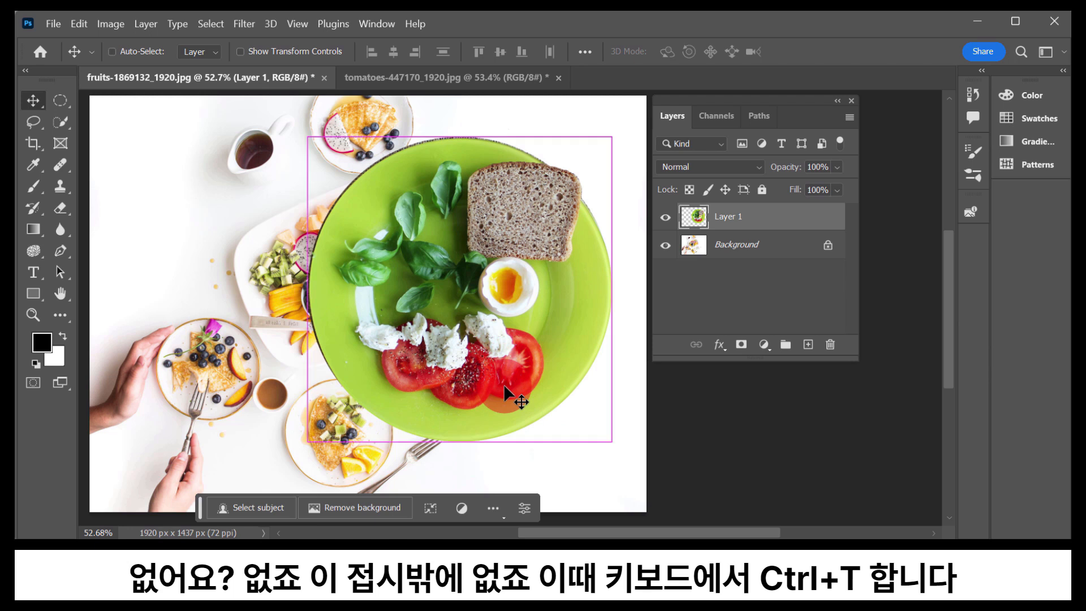
key("ctrl+t")
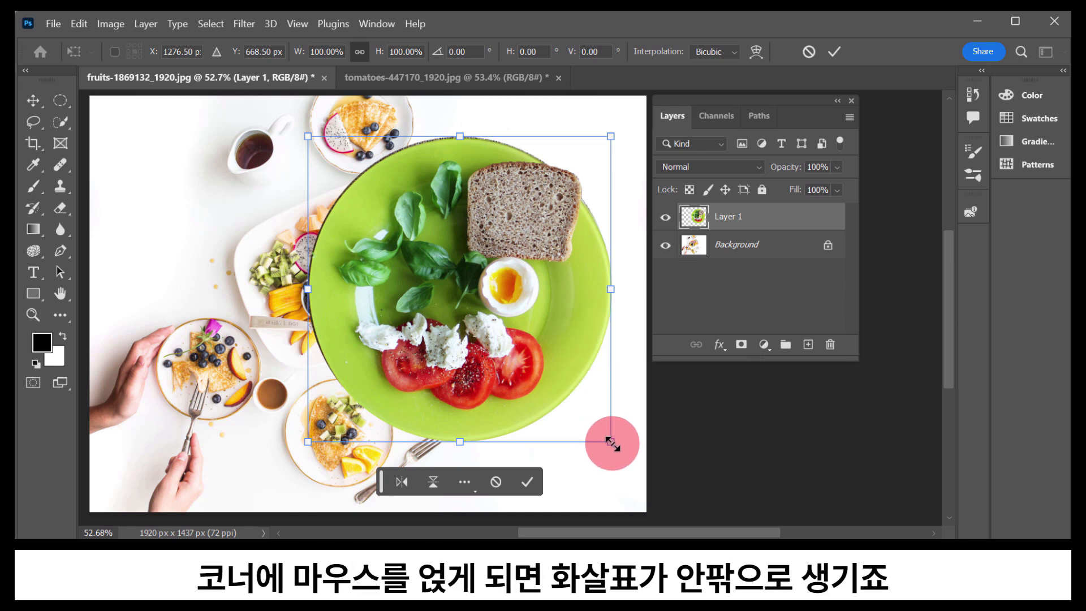
left_click_drag(612, 442, 445, 338)
left_click_drag(422, 253, 554, 232)
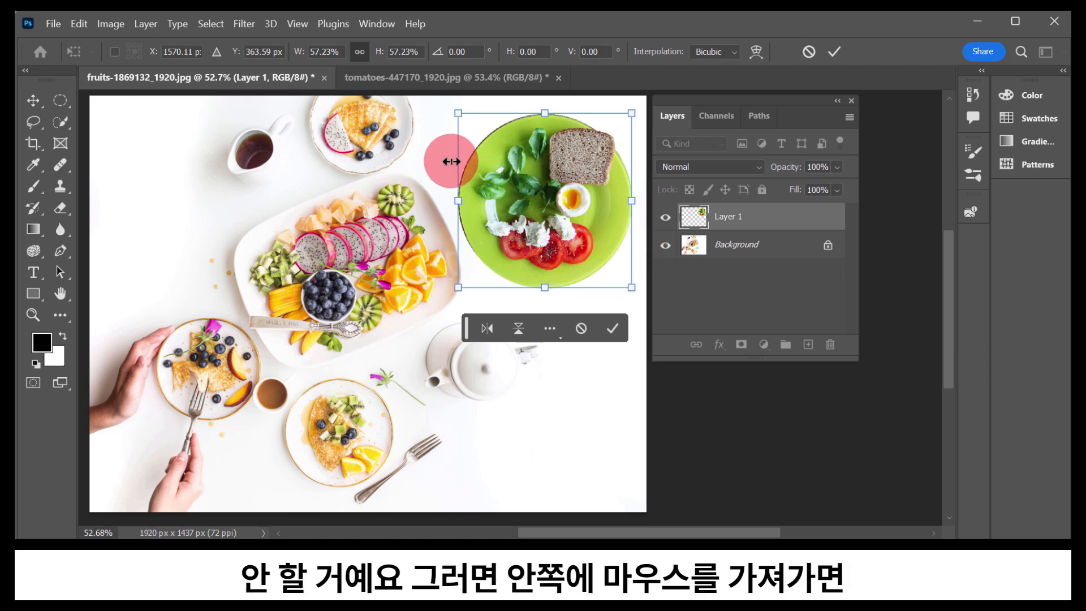
double_click(494, 145)
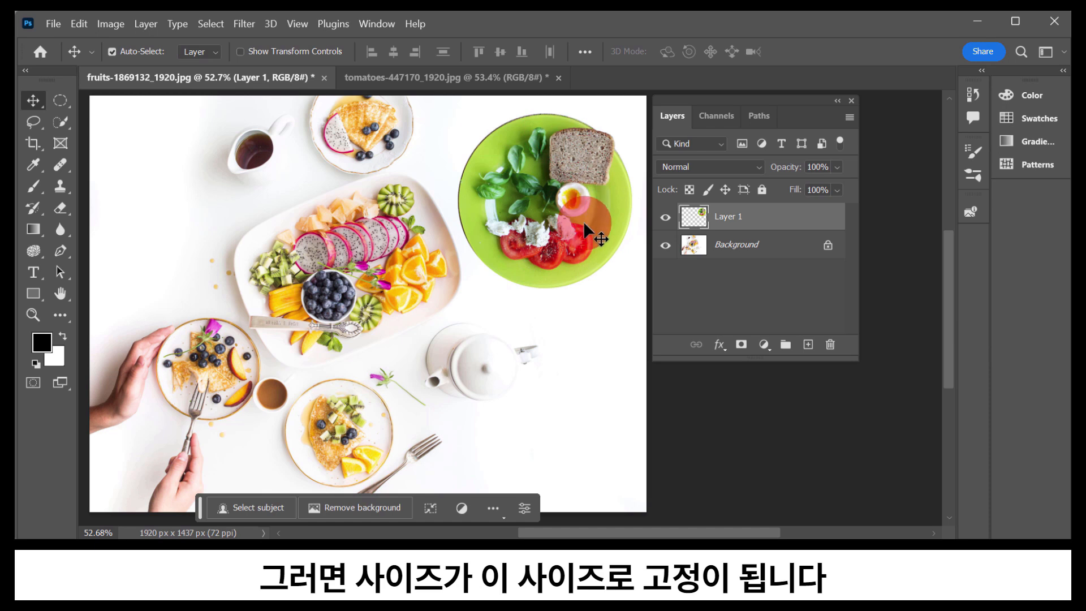
left_click_drag(582, 230, 555, 155)
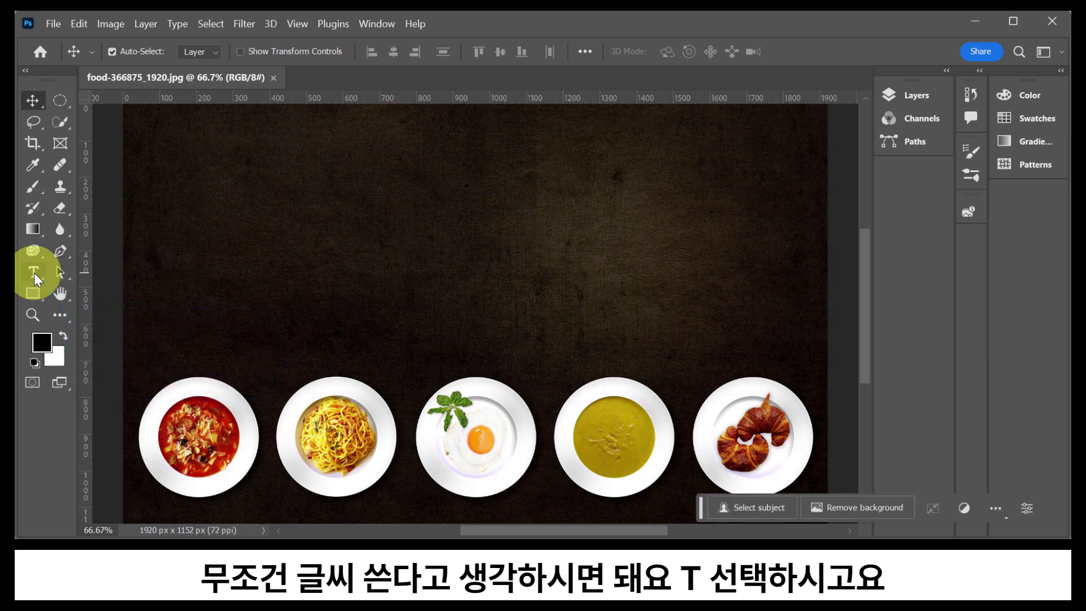
Start a line of text in the upper left of the food image, trying text sizes of 30 pt and 16 pt
key("t")
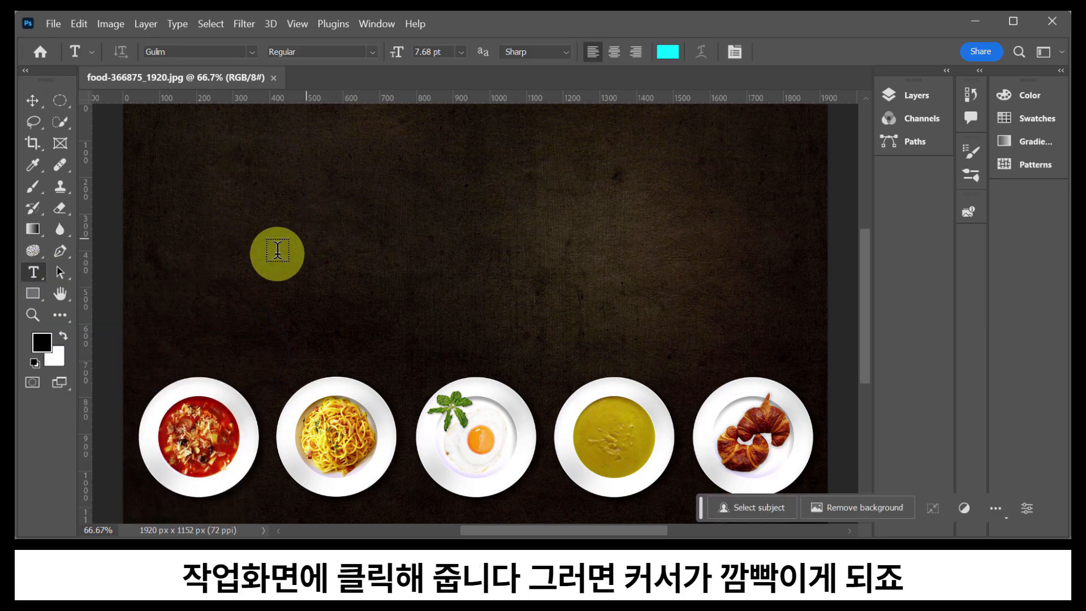
left_click(257, 232)
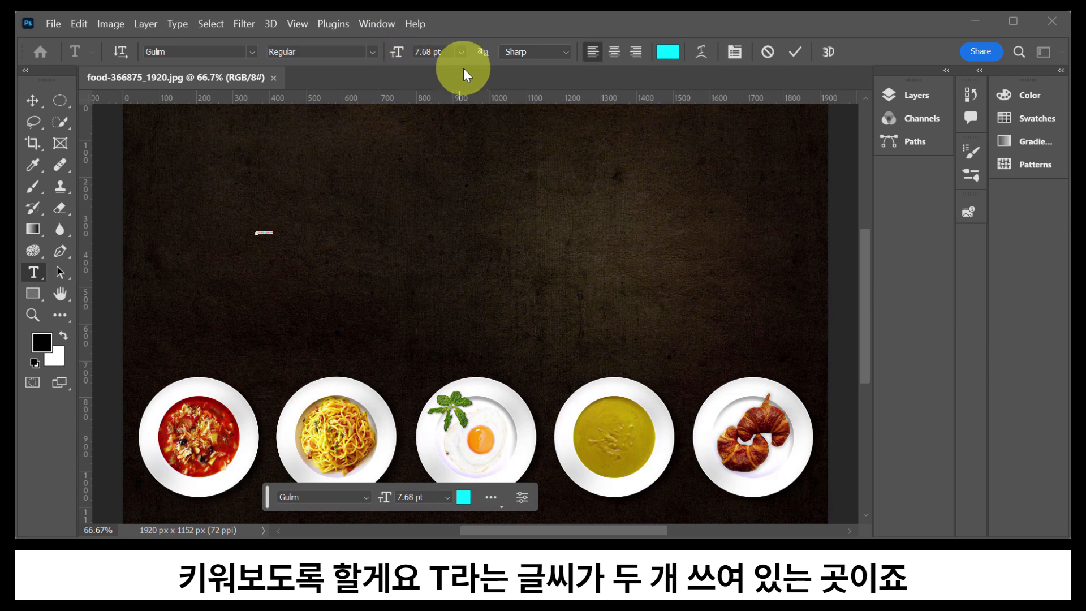
left_click(462, 52)
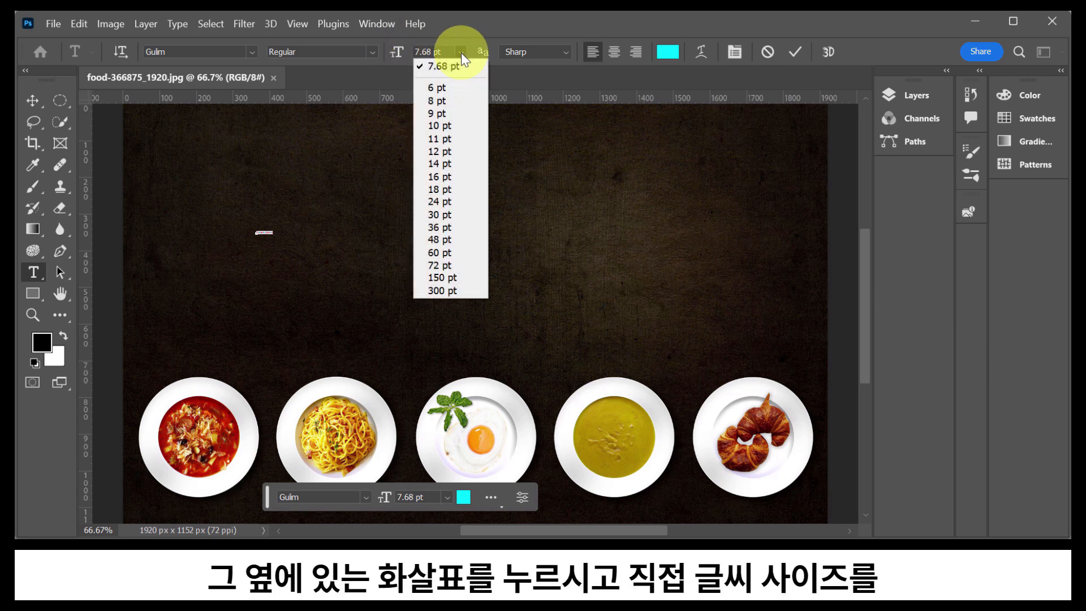
left_click(447, 214)
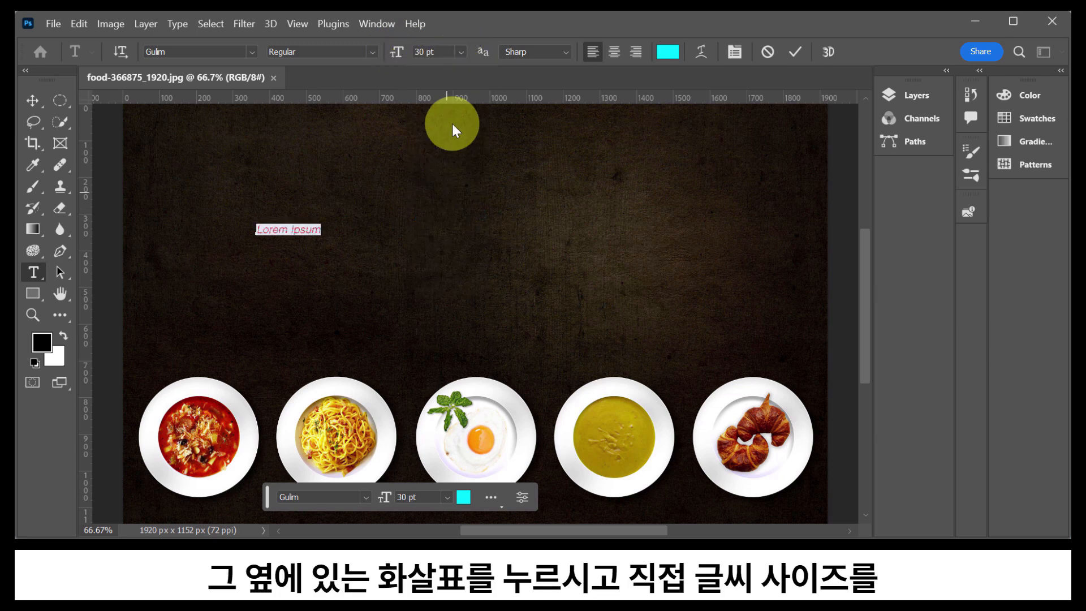
left_click(462, 52)
left_click(455, 176)
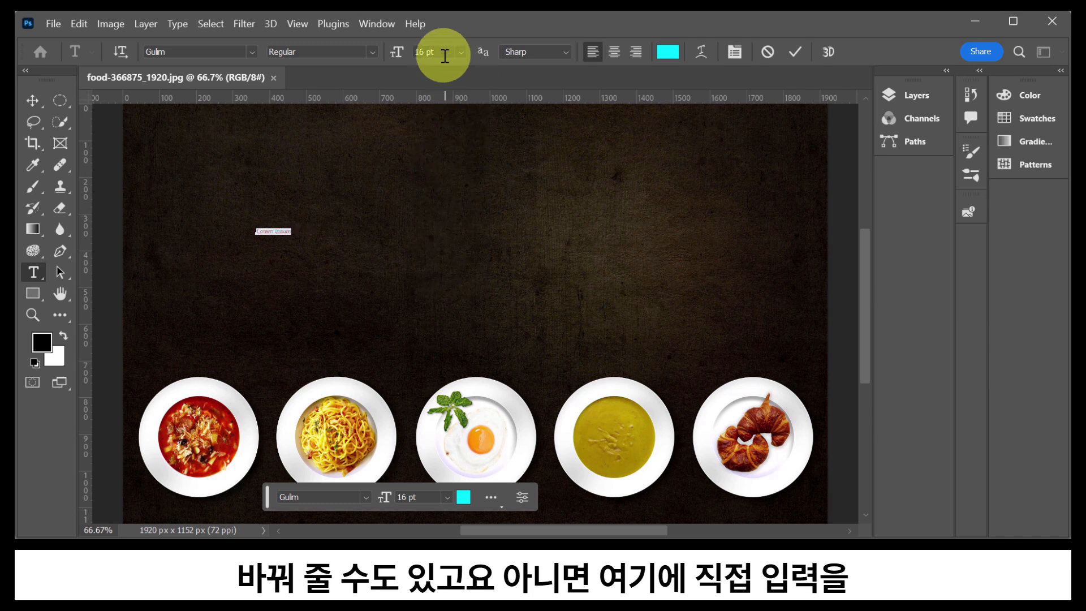
Set the placeholder text's size to 50 pt, and enlarge it further to 181 pt
left_click_drag(444, 52, 401, 52)
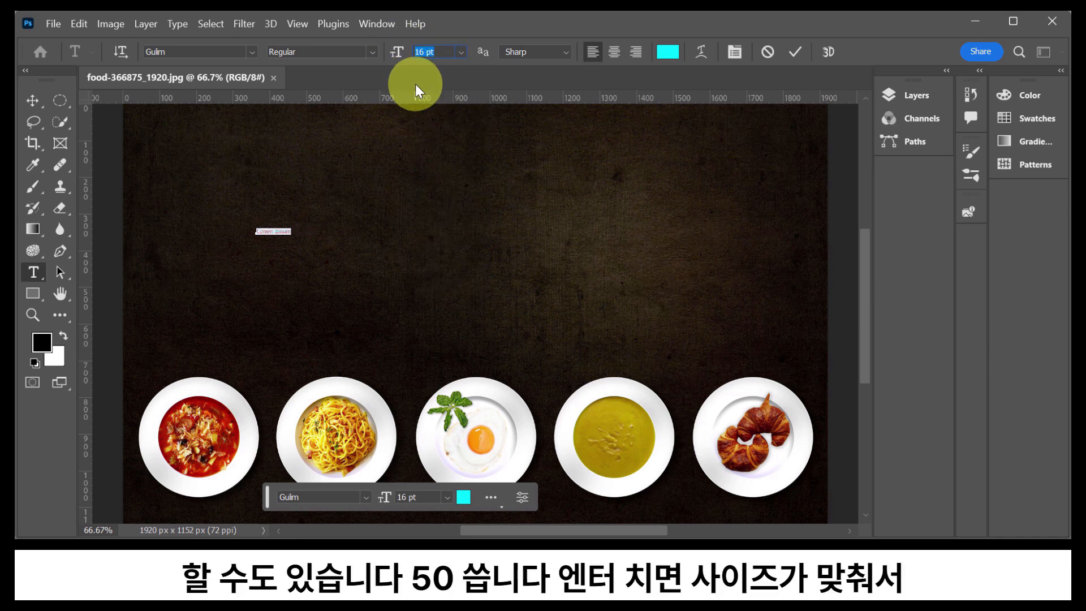
type("50")
key("Return")
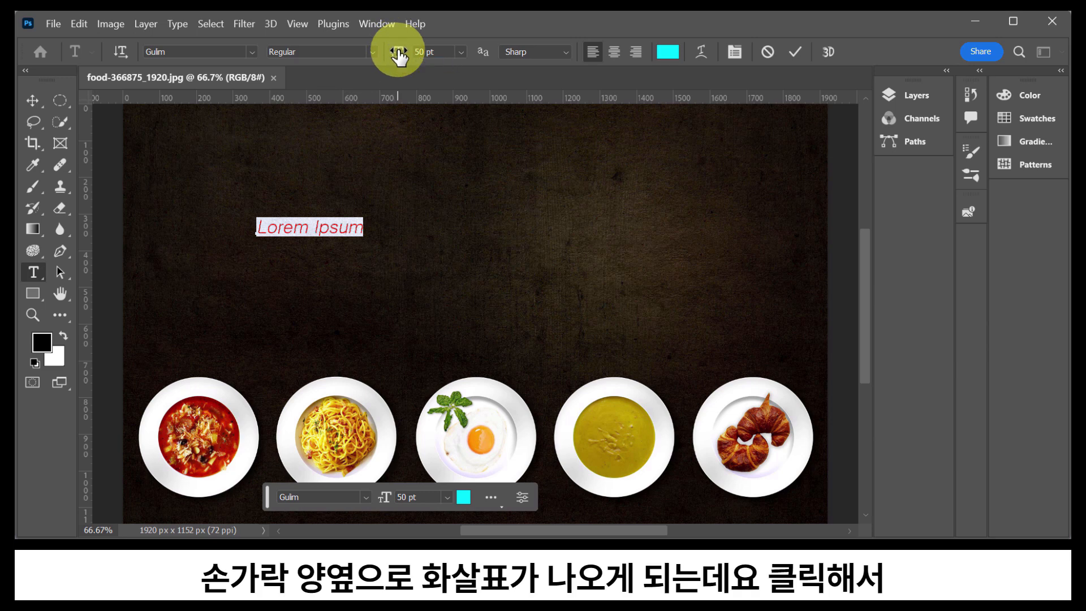
left_click_drag(398, 56, 504, 65)
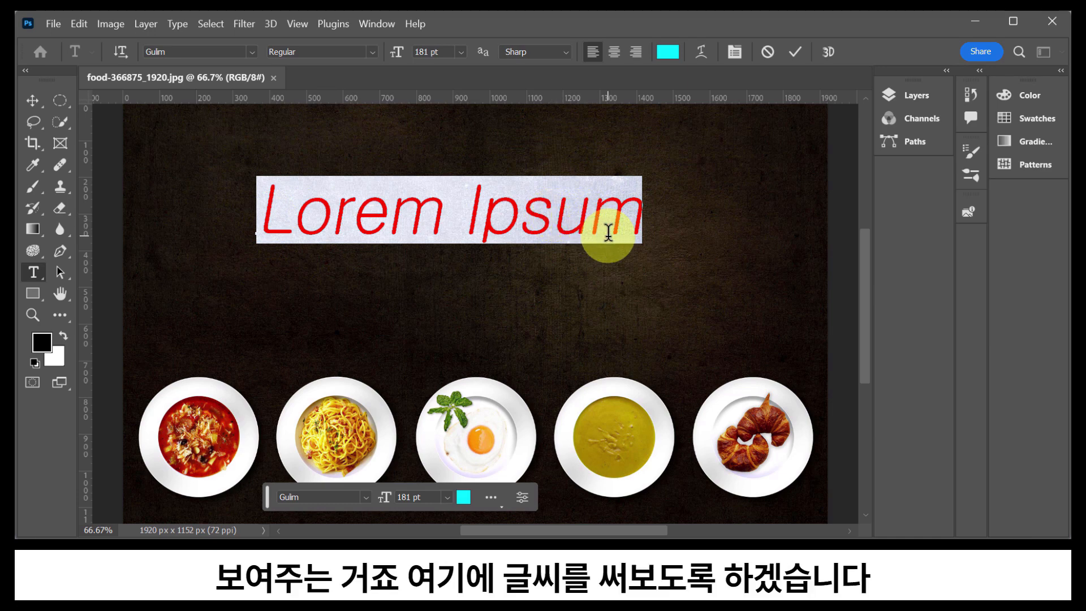
Replace the placeholder text with "Photoshop" and change its font to ROG Fonts
type("Photoshop")
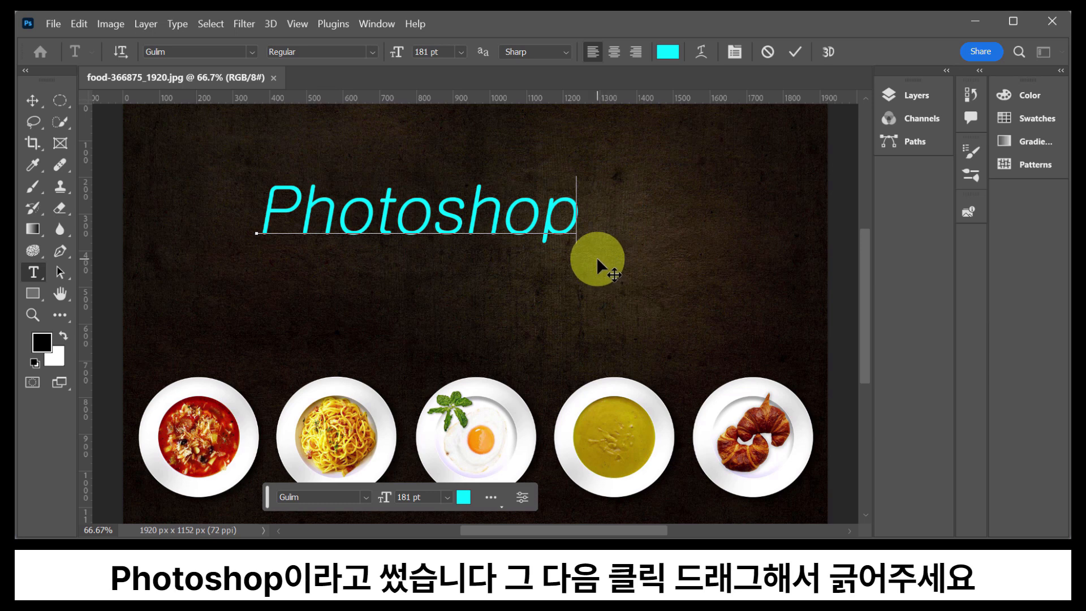
left_click_drag(579, 213, 254, 226)
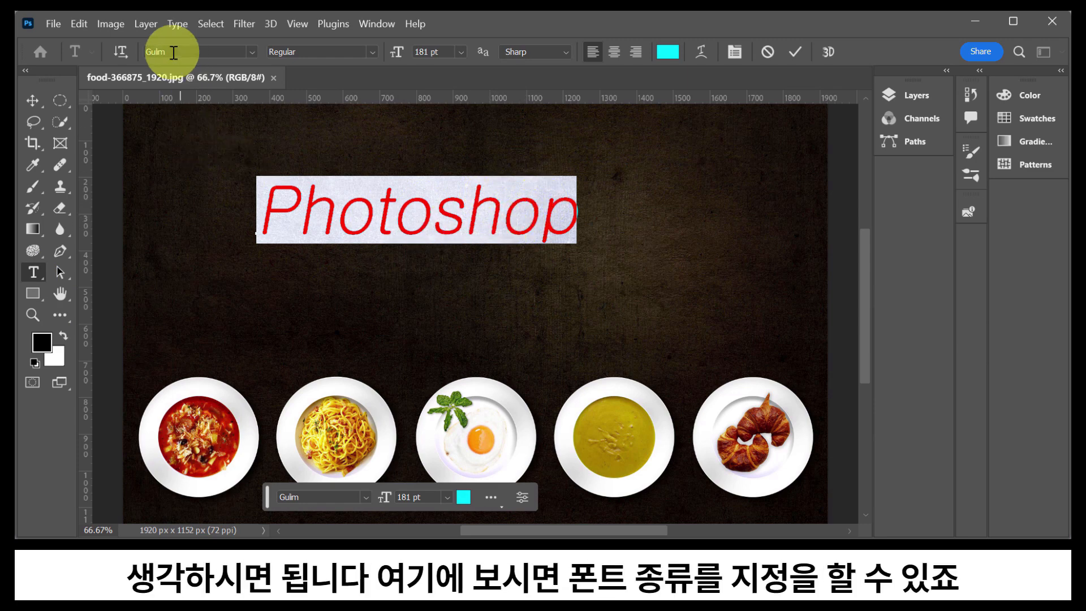
left_click(252, 53)
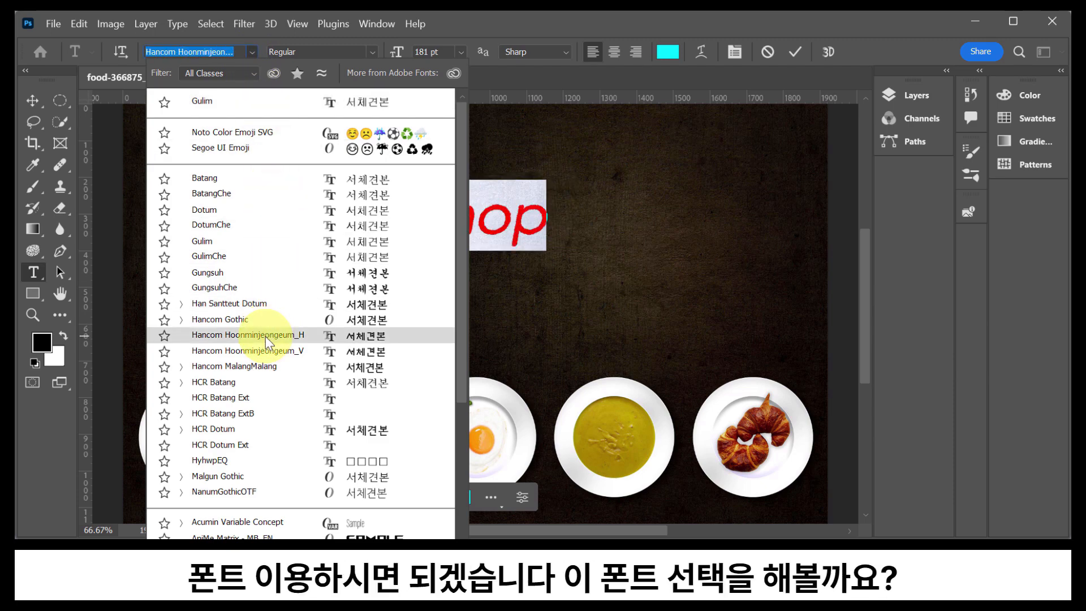
scroll(266, 336, "down", 2)
scroll(266, 334, "down", 12)
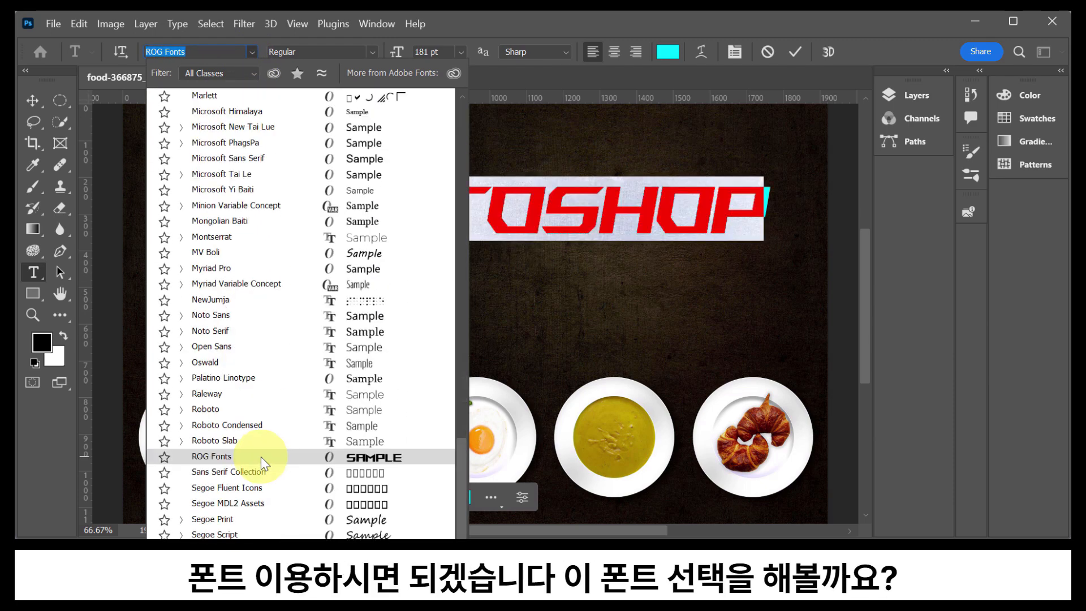
left_click(258, 456)
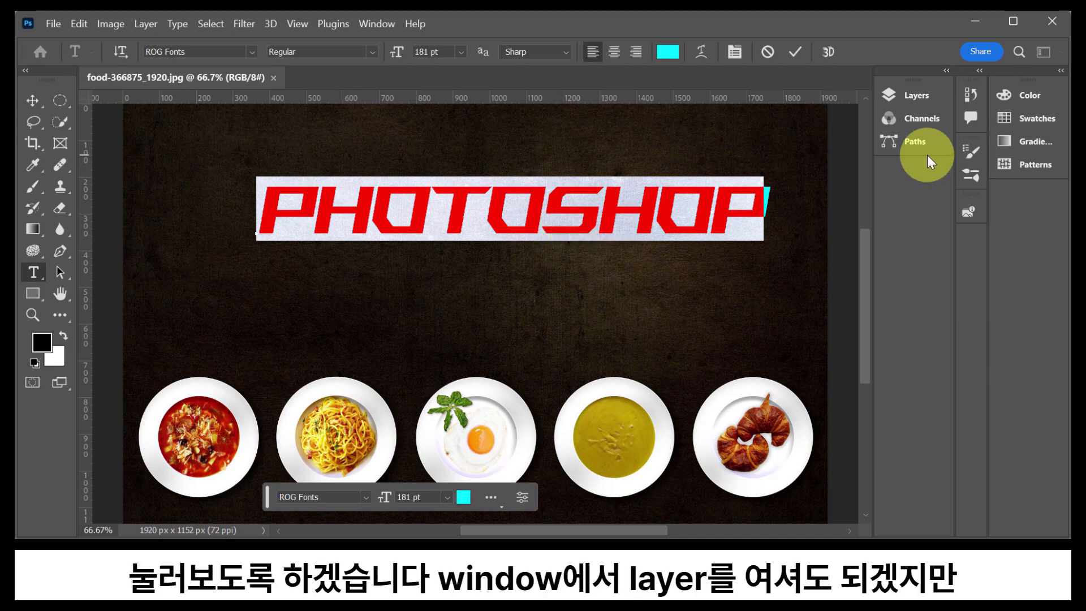
Open the Layers panel, collapse and reopen it, and detach it as a floating panel over the image
left_click(388, 22)
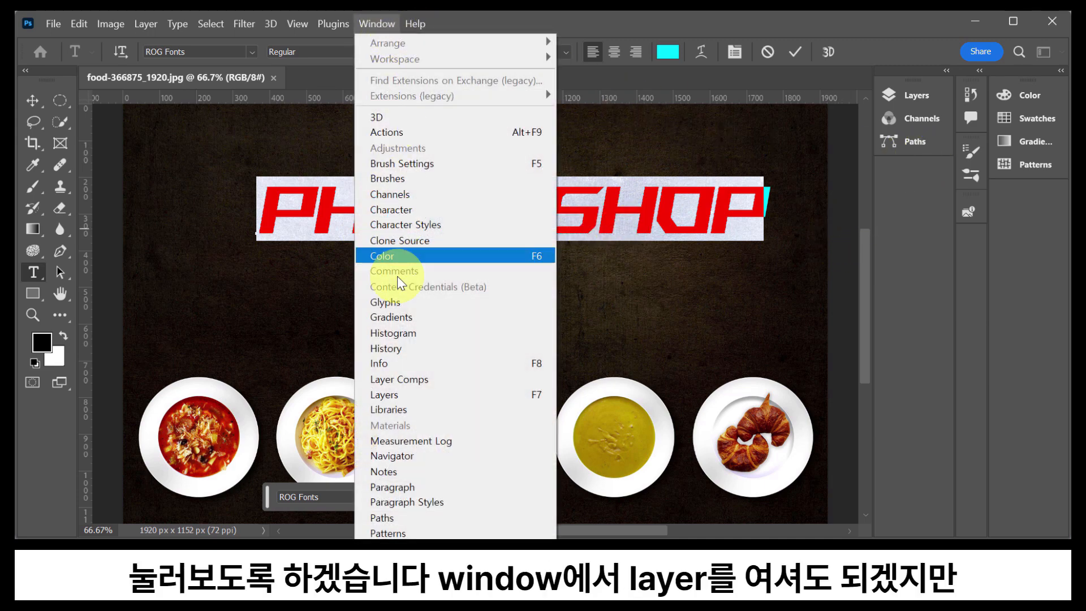
left_click(908, 282)
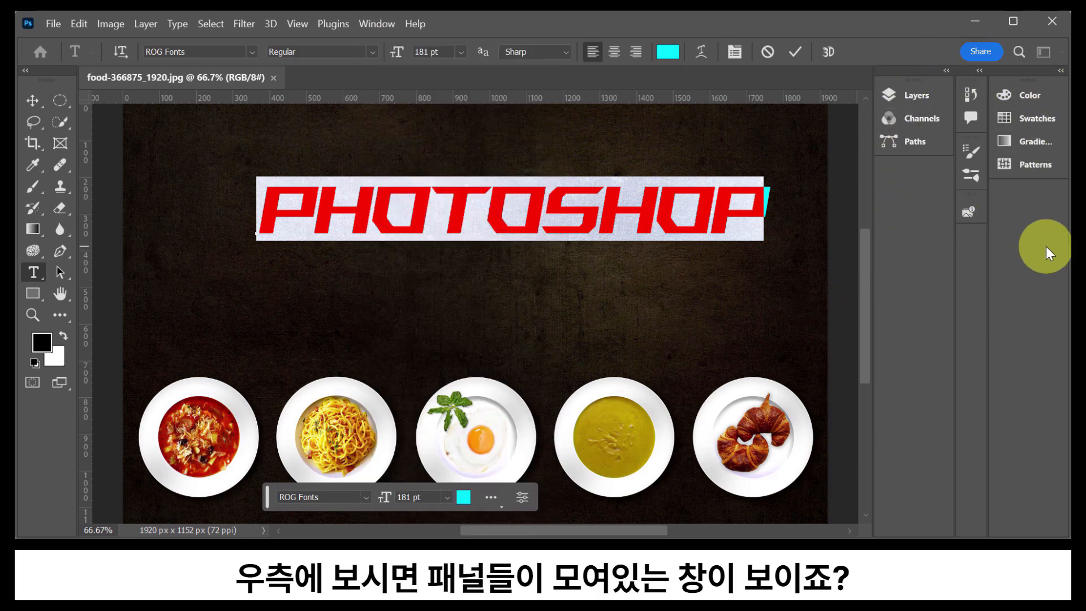
left_click(911, 96)
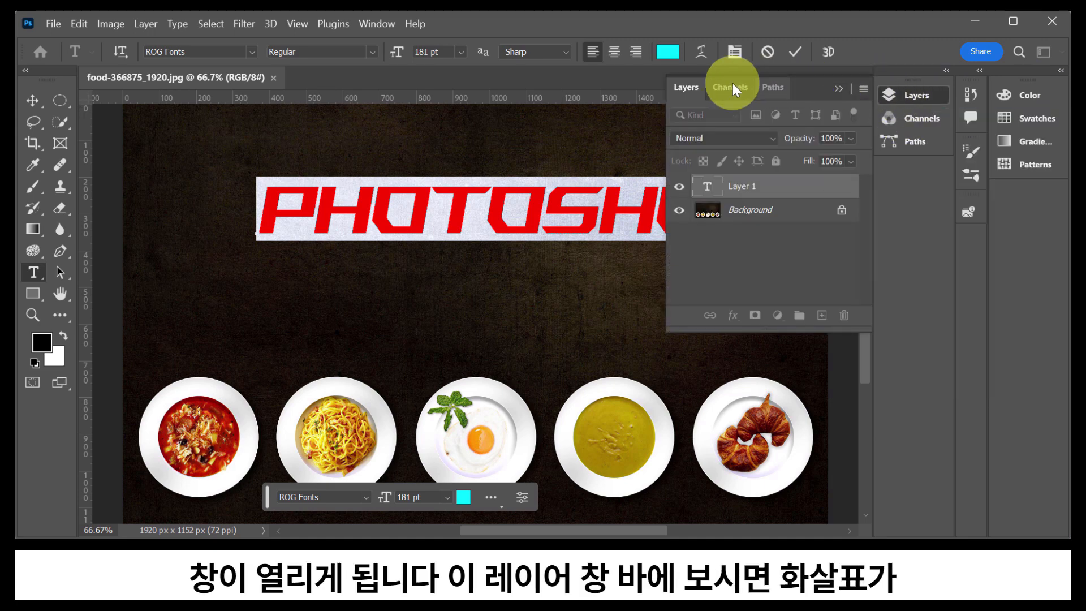
left_click(837, 90)
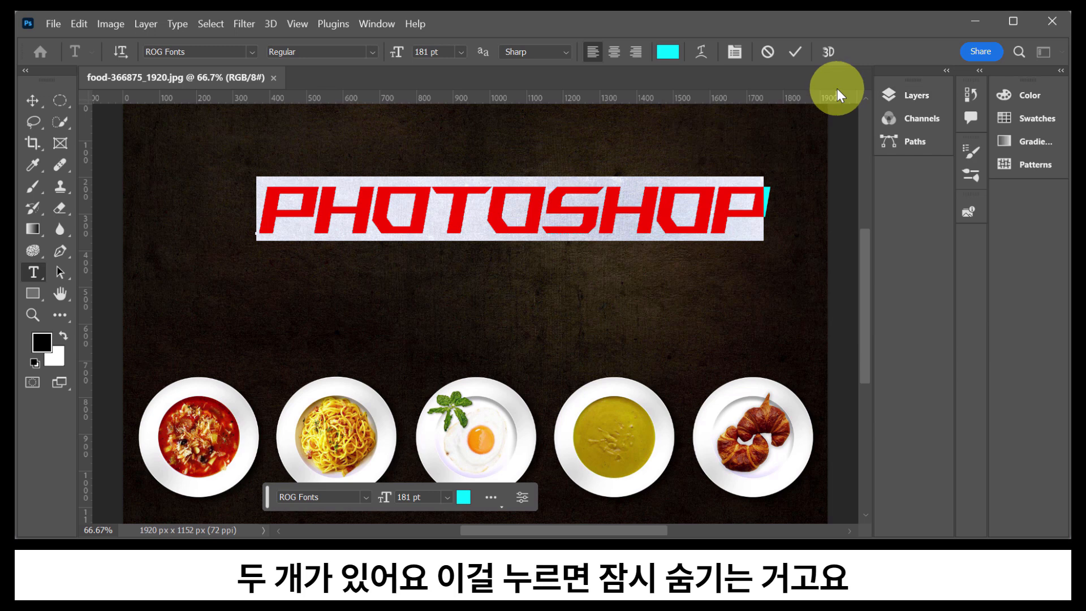
left_click(914, 95)
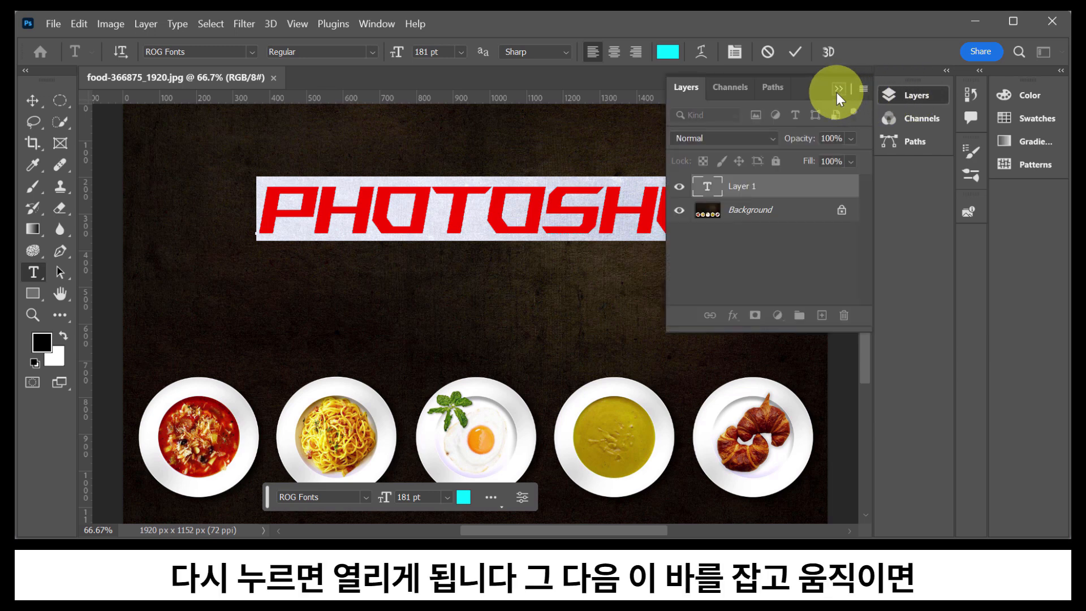
left_click_drag(812, 84, 881, 124)
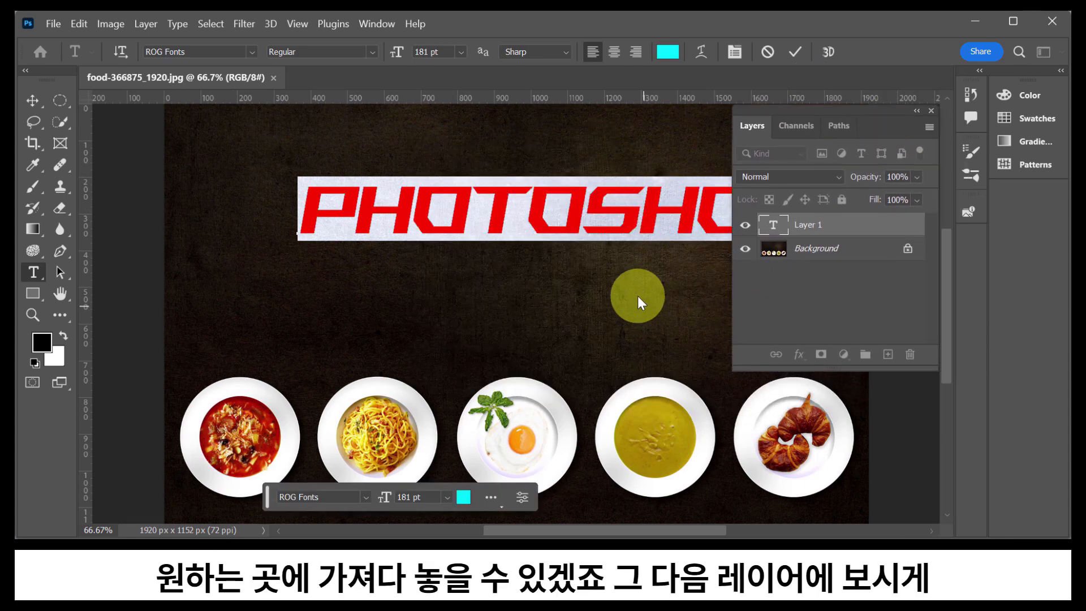
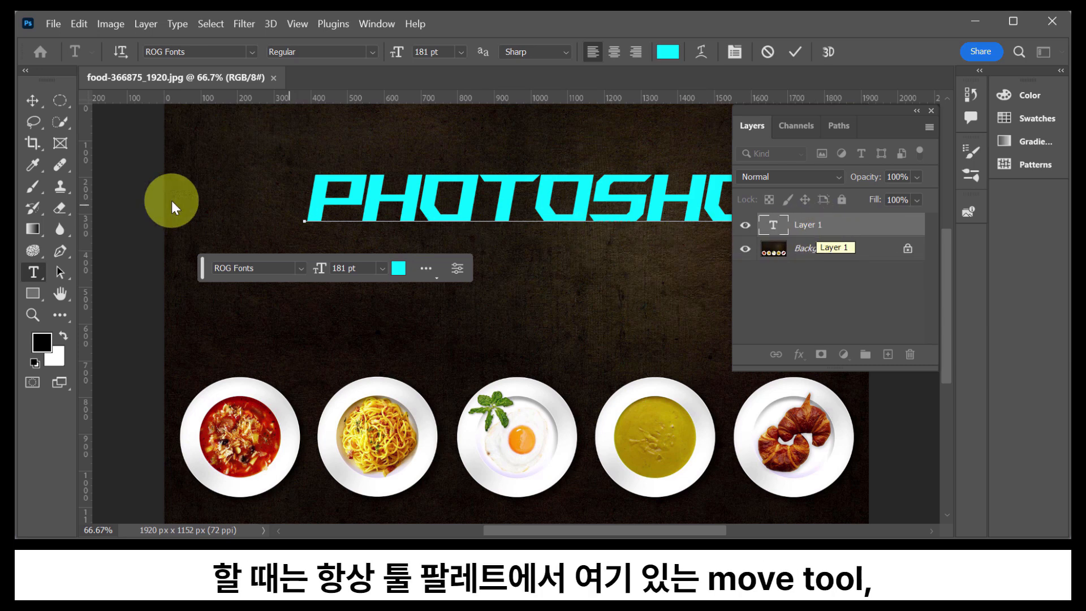
Commit the text and move it with the Move tool to midway between the image's top edge and the plates
left_click(31, 98)
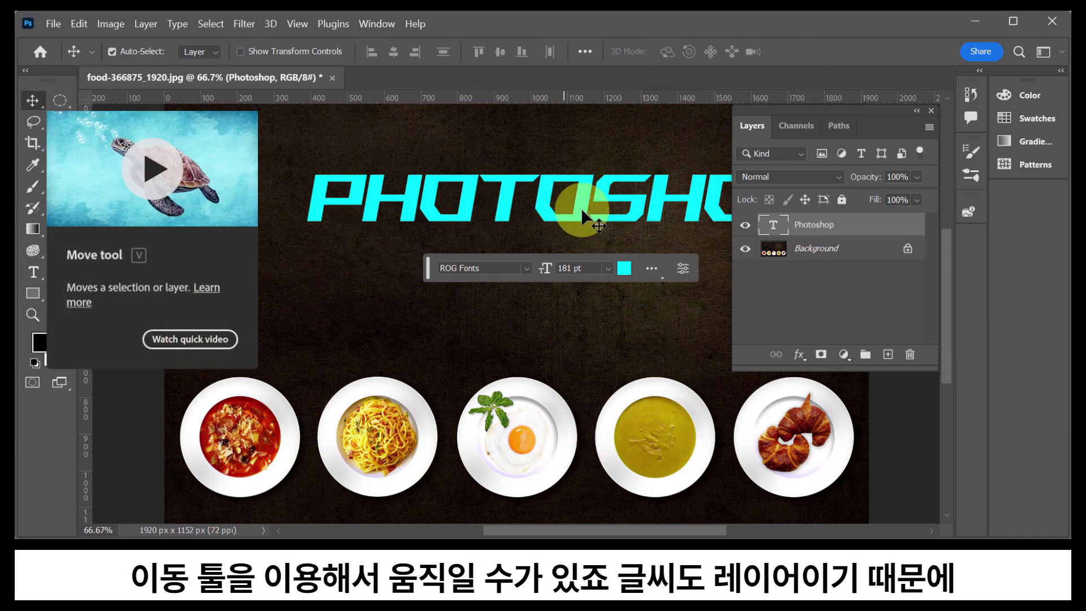
left_click_drag(595, 208, 531, 190)
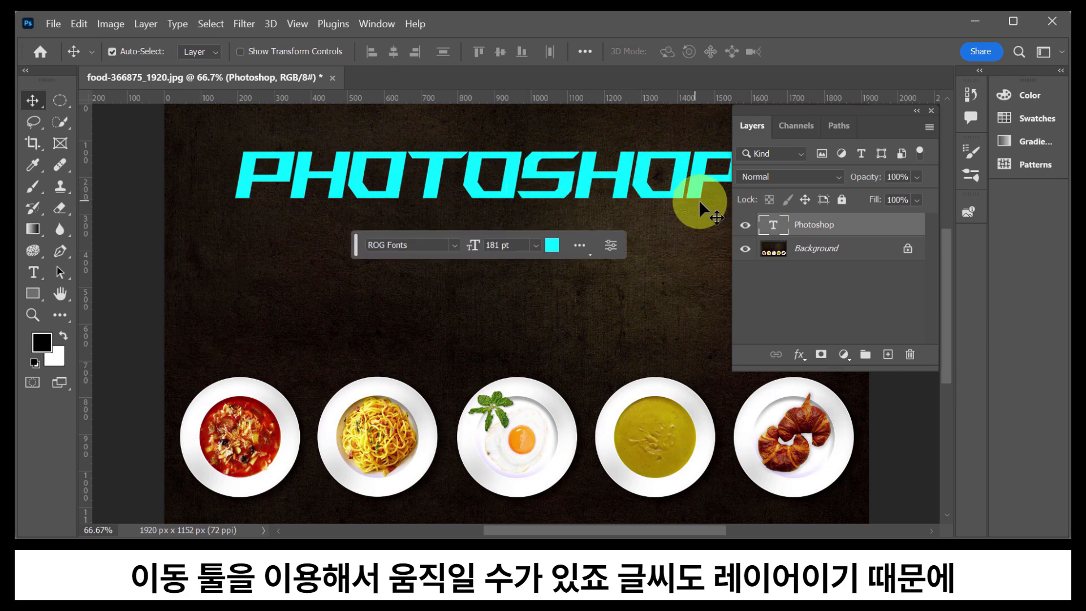
left_click_drag(374, 184, 351, 194)
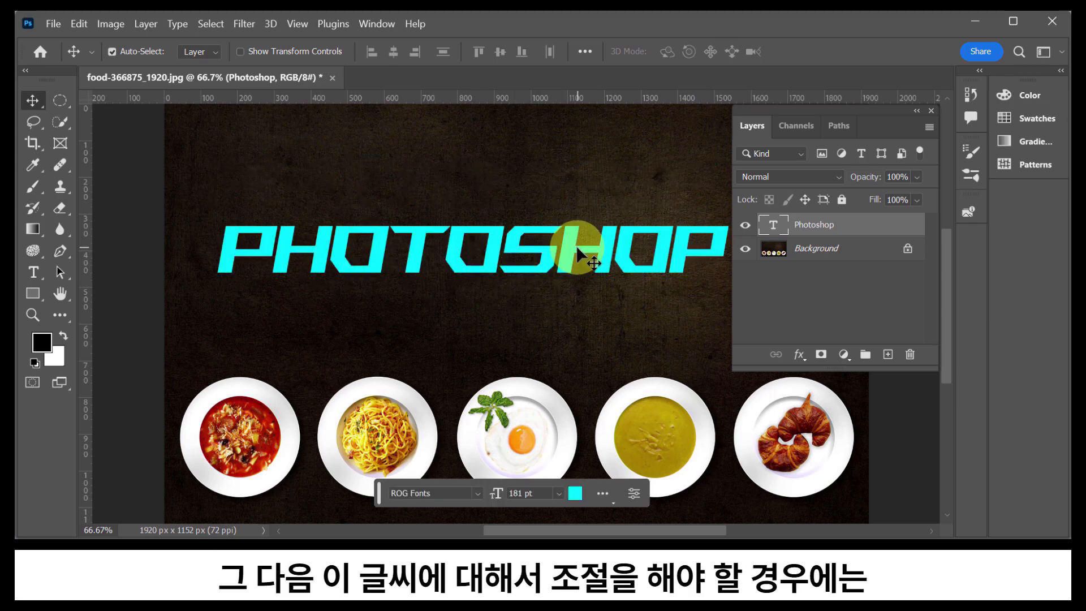
Open the Photoshop text layer for editing, leave it with the Move tool, and select its text again
double_click(772, 229)
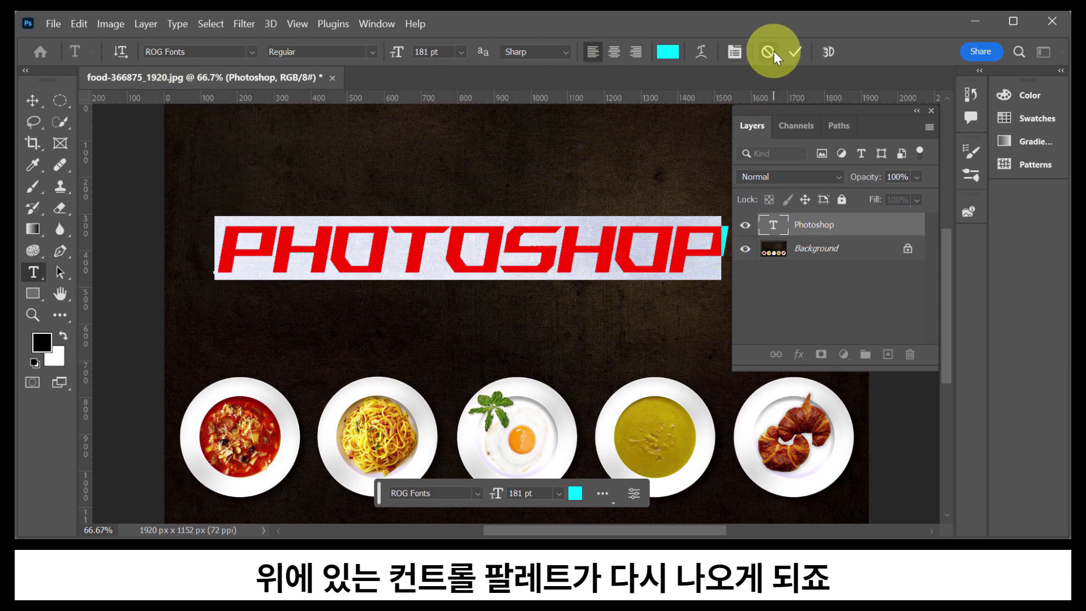
left_click(33, 101)
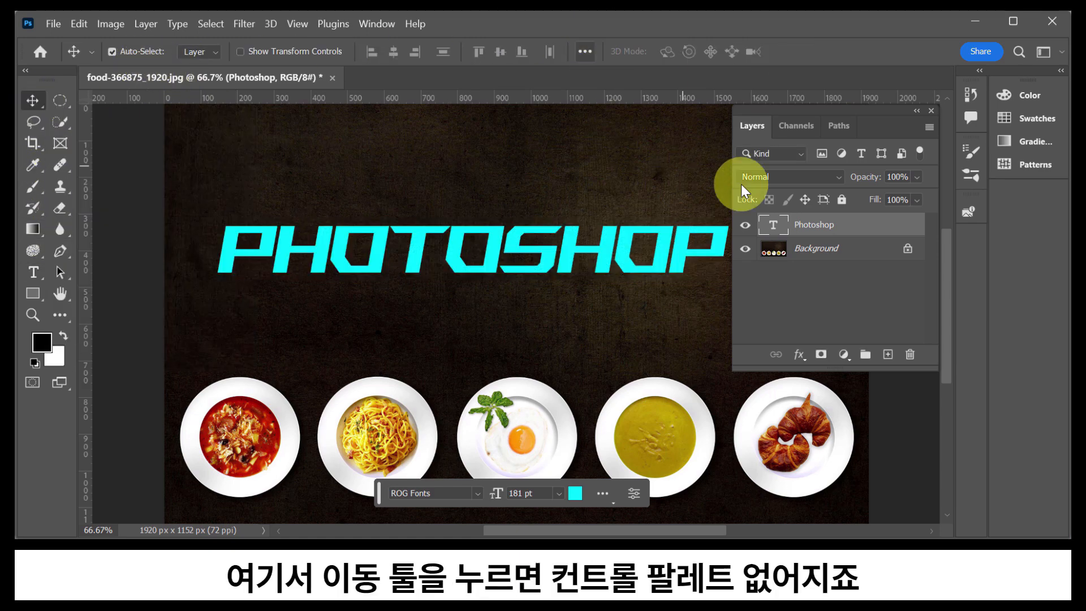
double_click(770, 226)
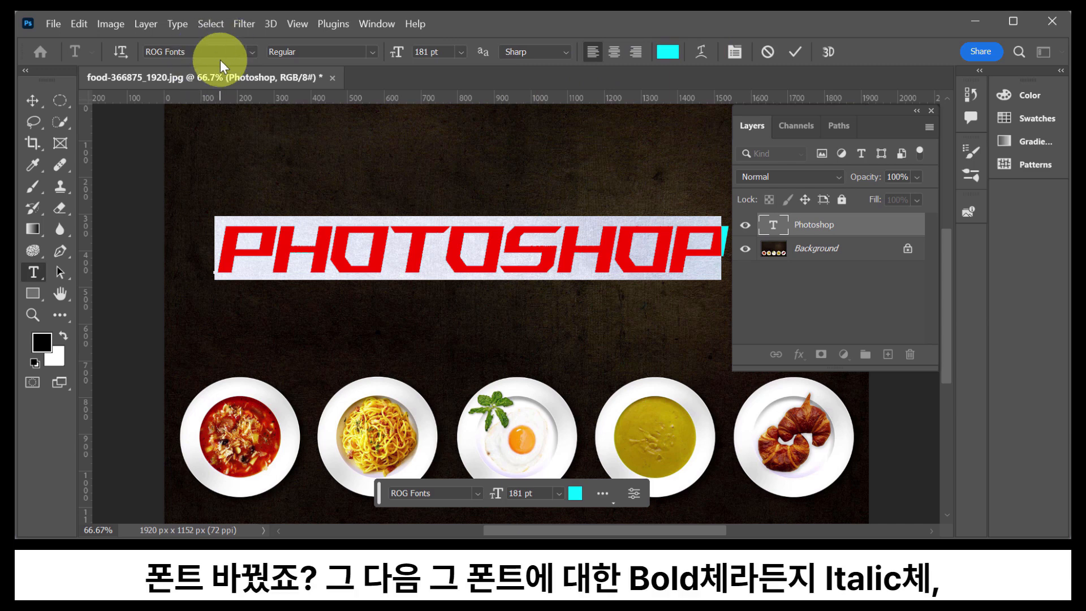
Check the styles offered for ROG Fonts and change the selected Photoshop text's font to Arial
left_click(372, 52)
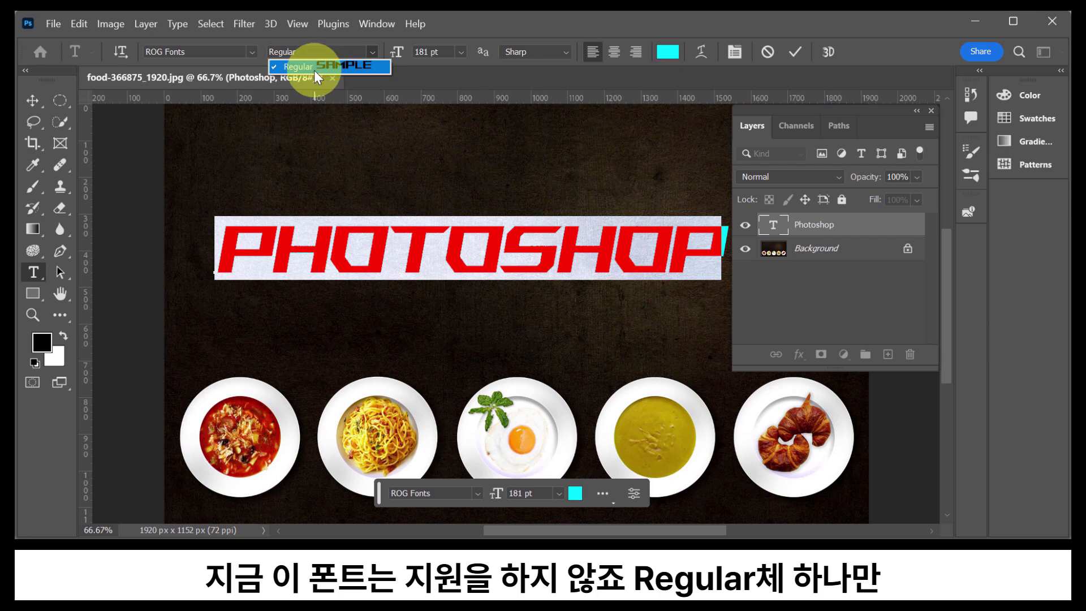
left_click(252, 51)
left_click(252, 51)
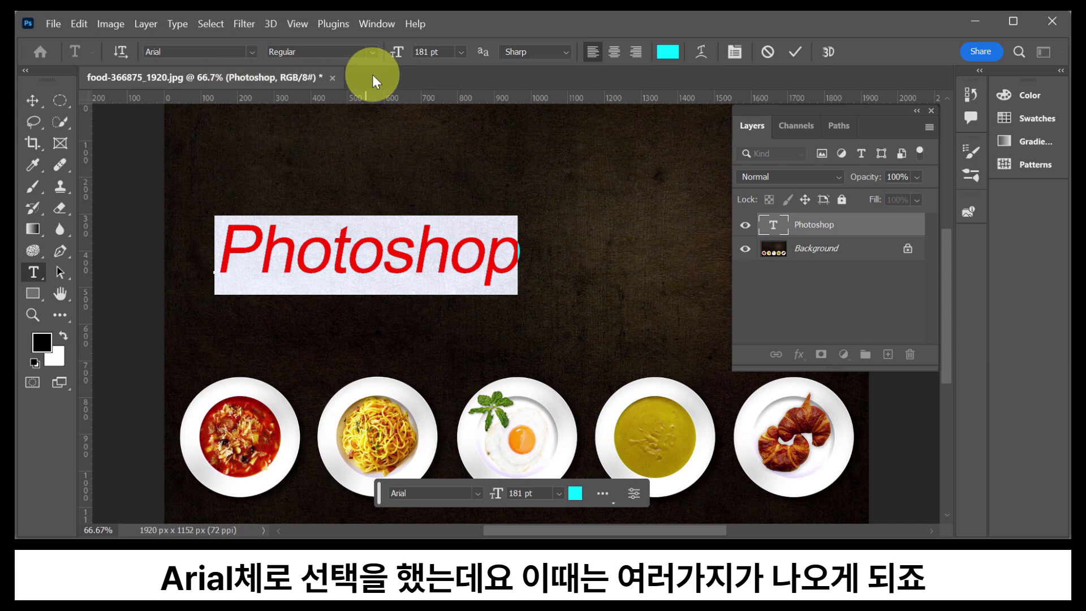
Try the Bold and Italic styles of Arial on the selected text, and set the style back to Regular
left_click(373, 52)
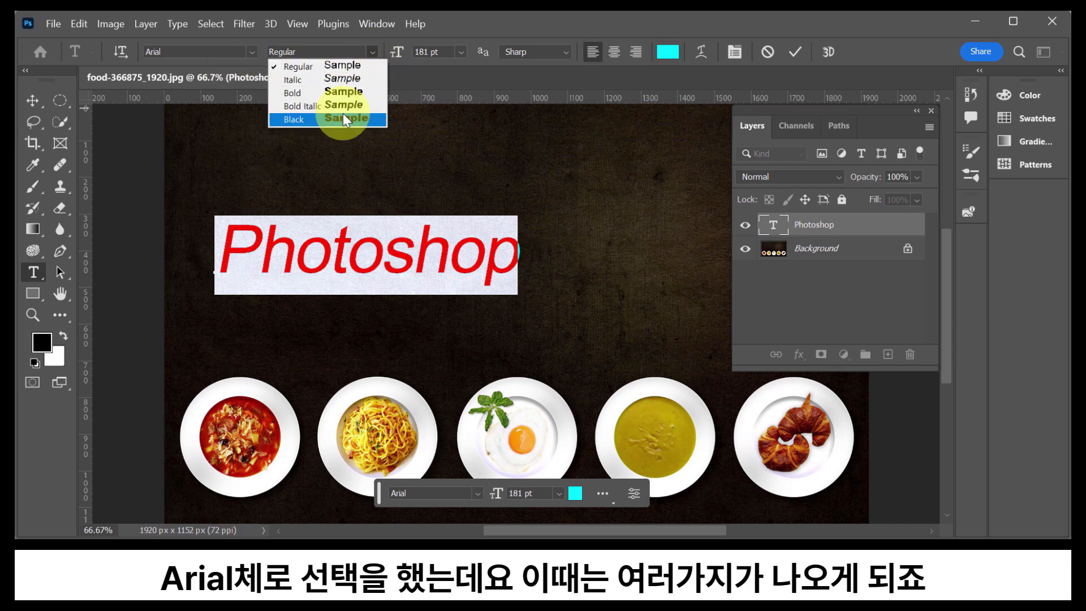
left_click(333, 94)
left_click(372, 51)
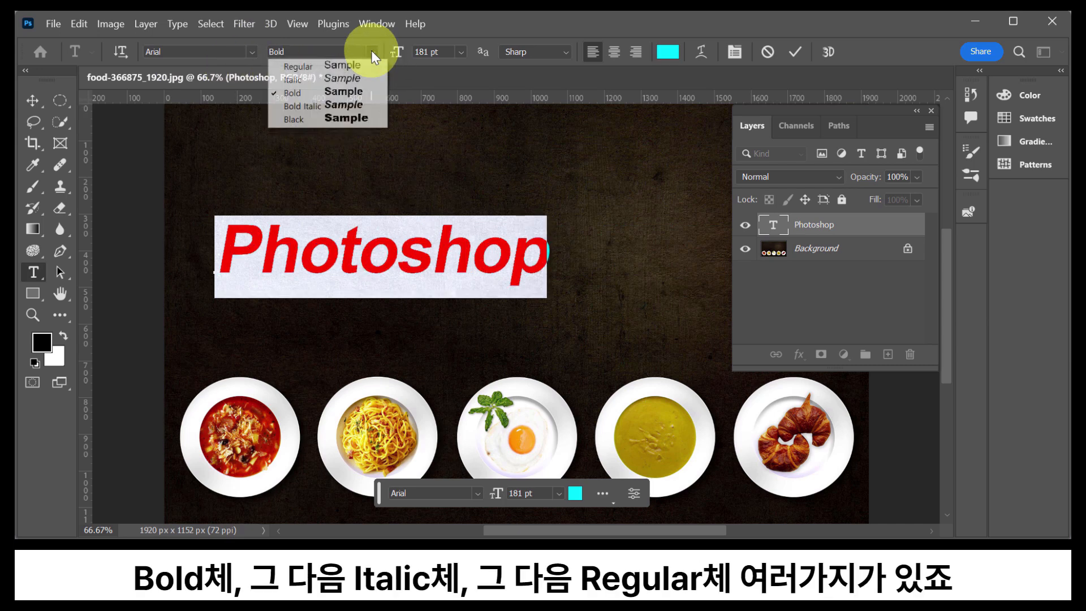
left_click(346, 80)
left_click(374, 51)
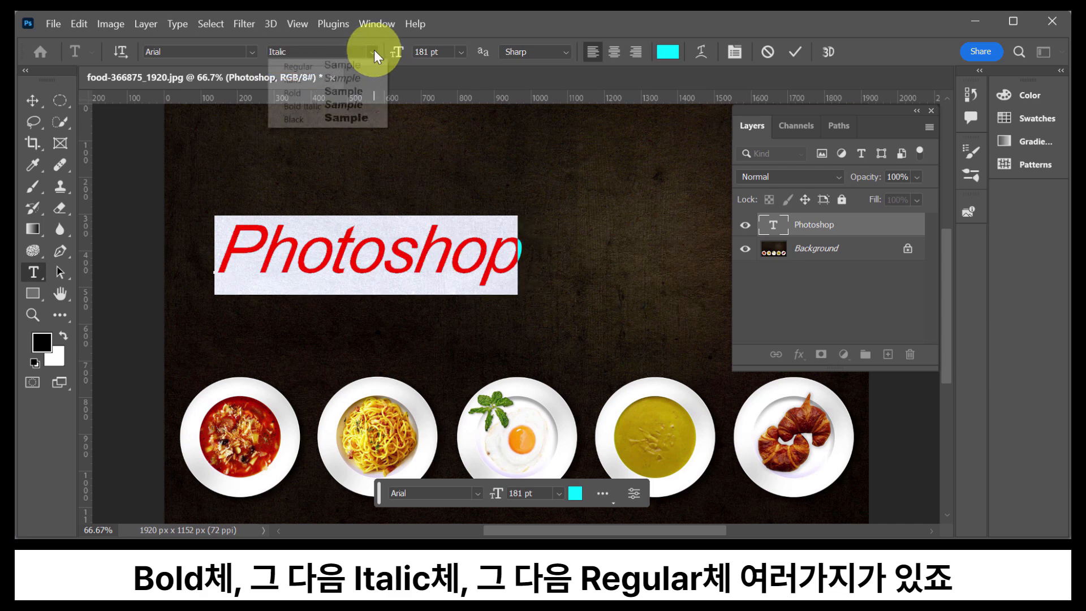
left_click(347, 67)
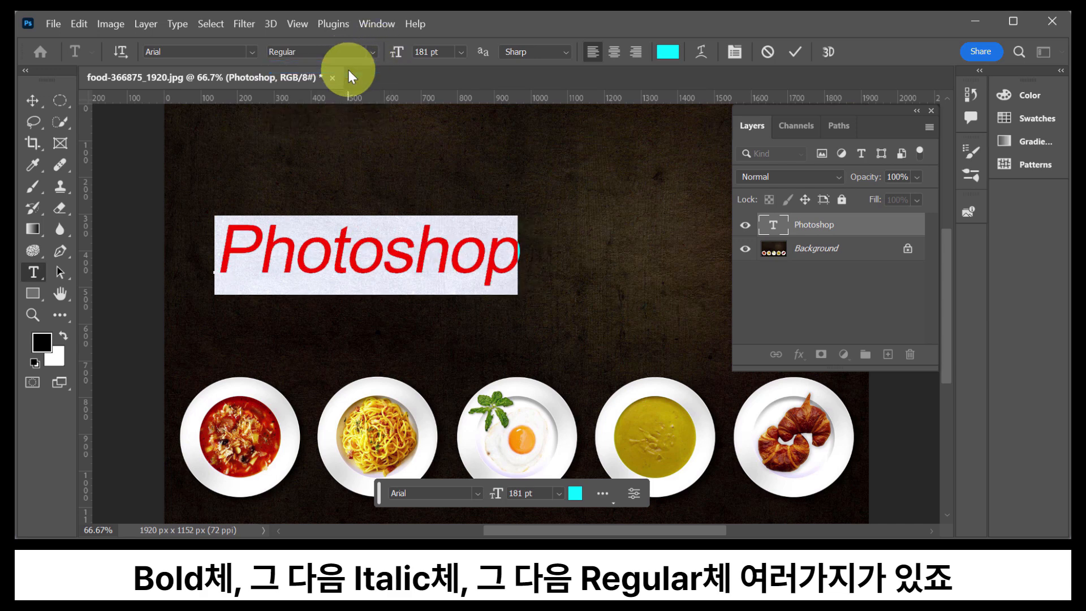
Change the selected text's font back to ROG Fonts with the Regular style
left_click(251, 52)
left_click(258, 116)
left_click(372, 52)
left_click(319, 66)
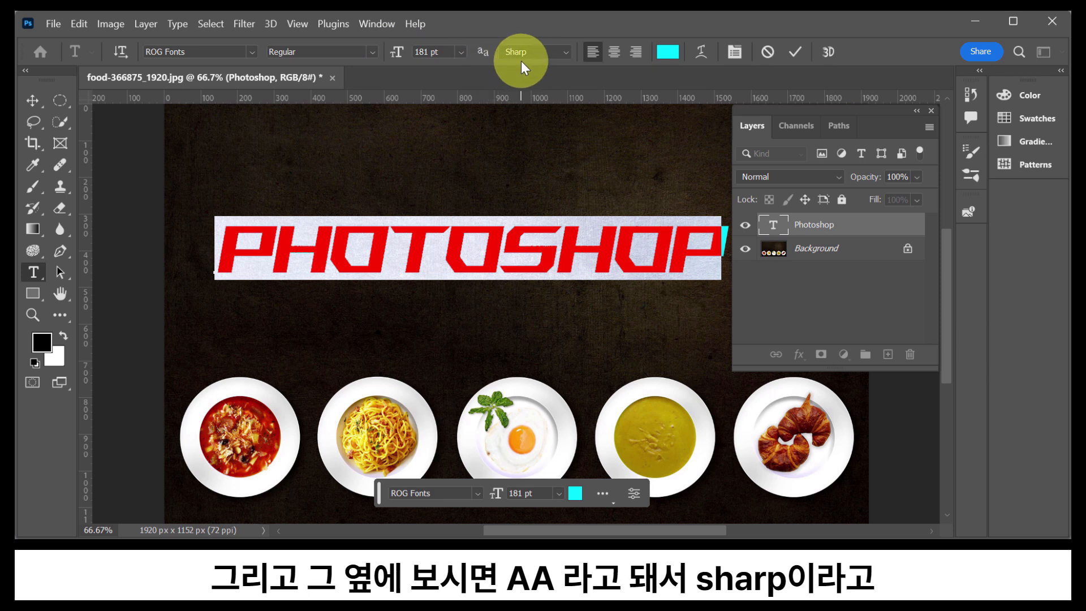
Try Sharp anti-aliasing on the selected text, and set its anti-aliasing method to Strong
left_click(565, 51)
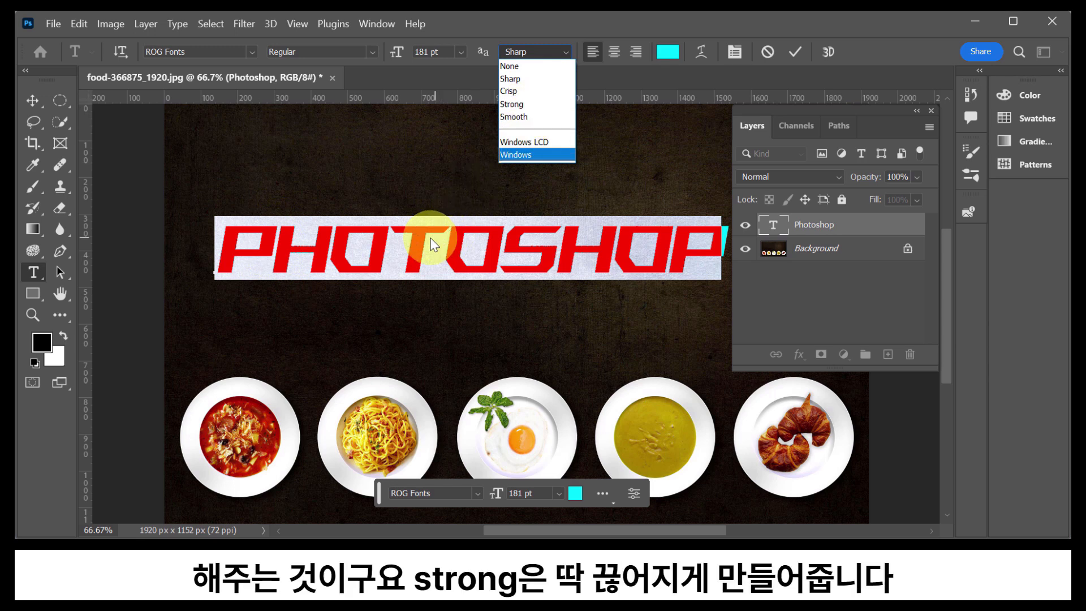
left_click(528, 79)
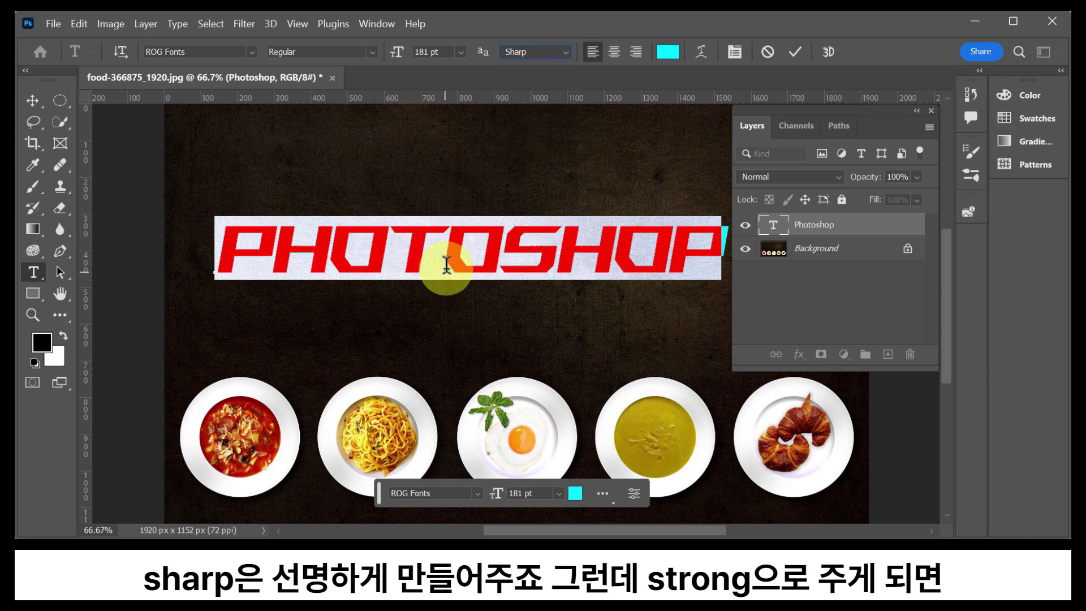
left_click(543, 52)
left_click(538, 105)
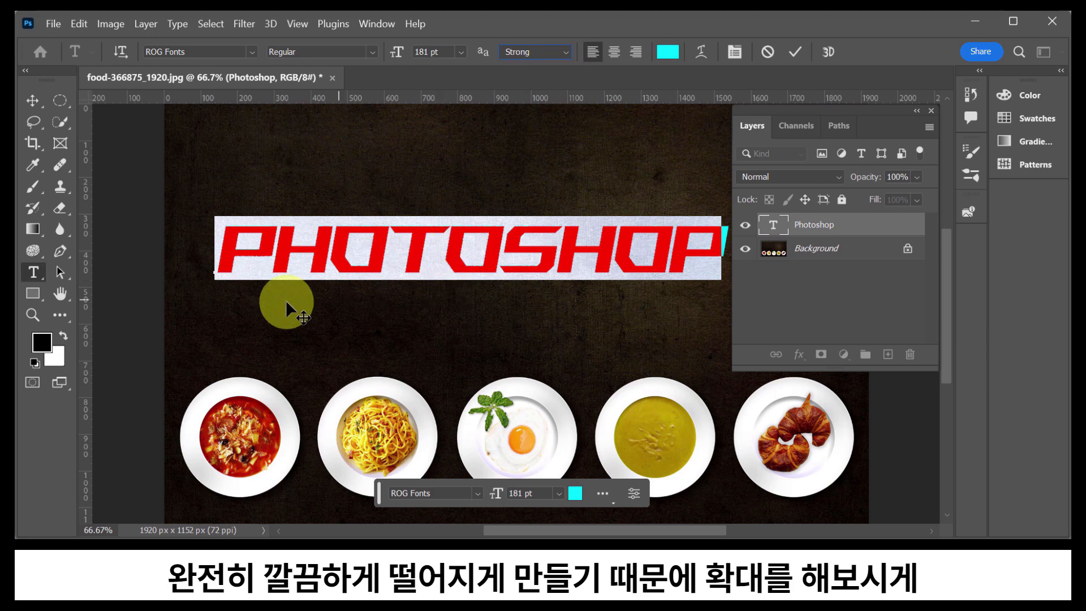
Set the anti-aliasing of the whole PHOTOSHOP text to Sharp
left_click(34, 314)
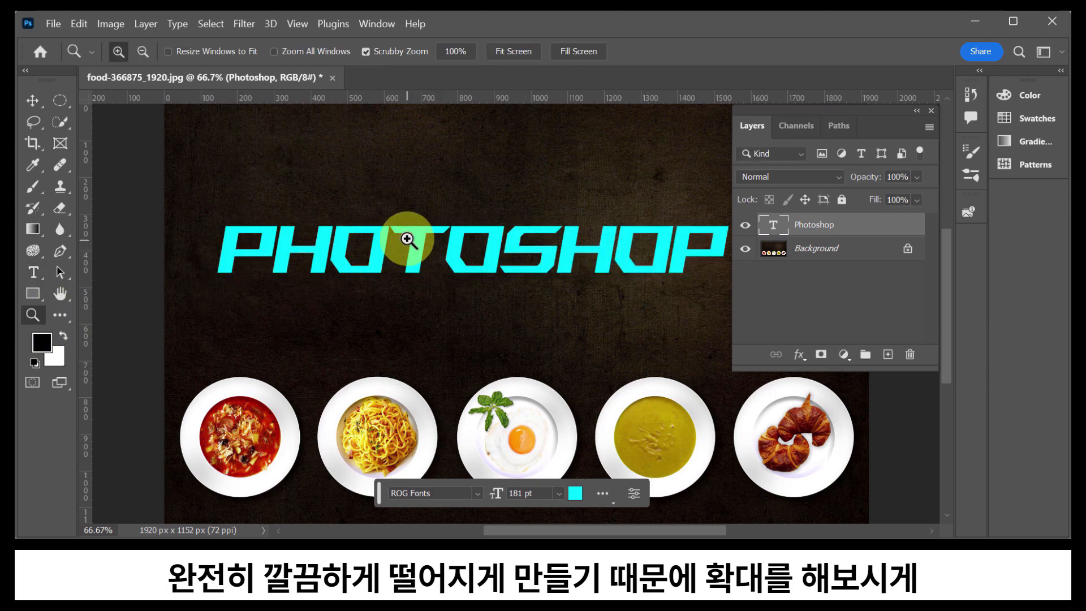
left_click(439, 250)
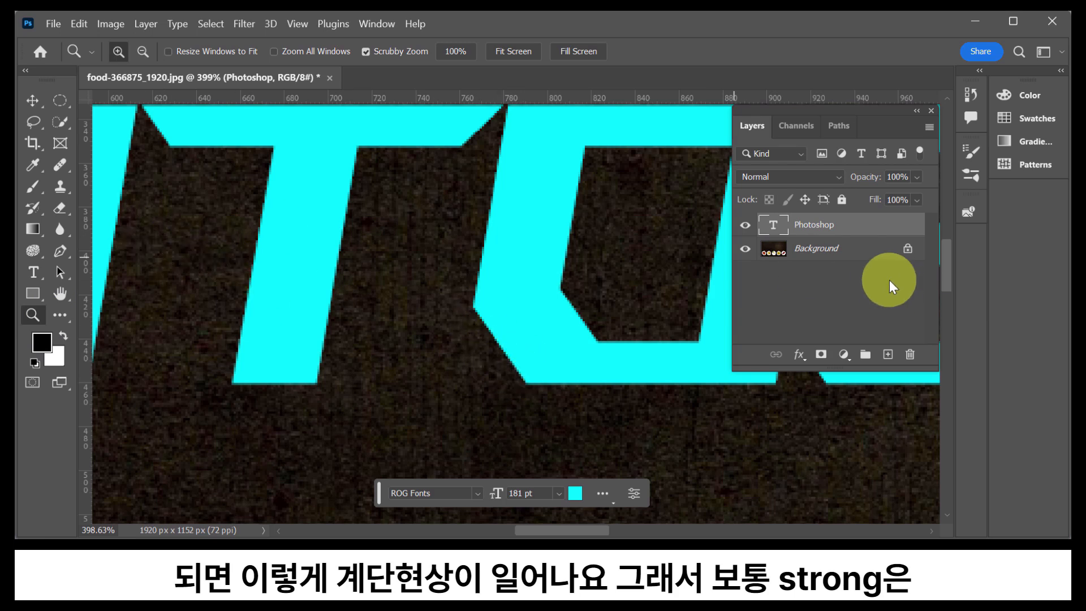
double_click(773, 225)
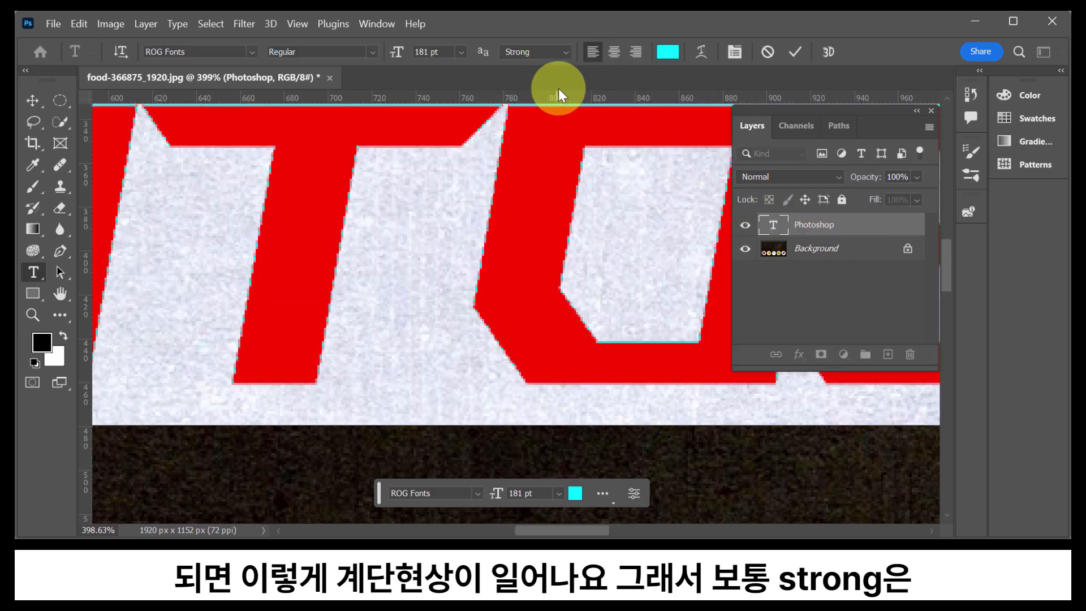
left_click(568, 52)
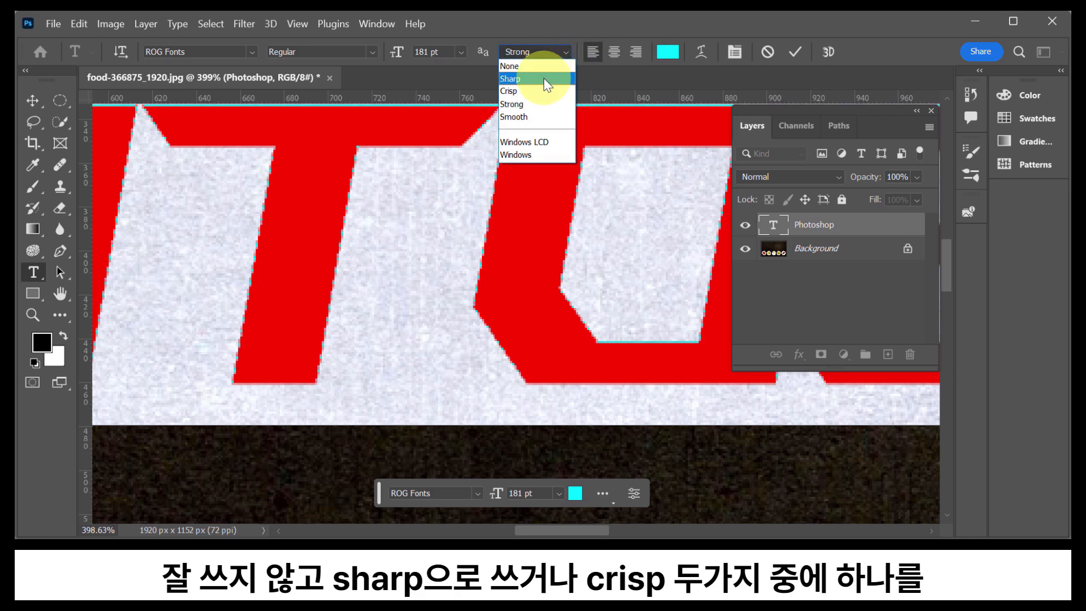
left_click(545, 78)
left_click(551, 52)
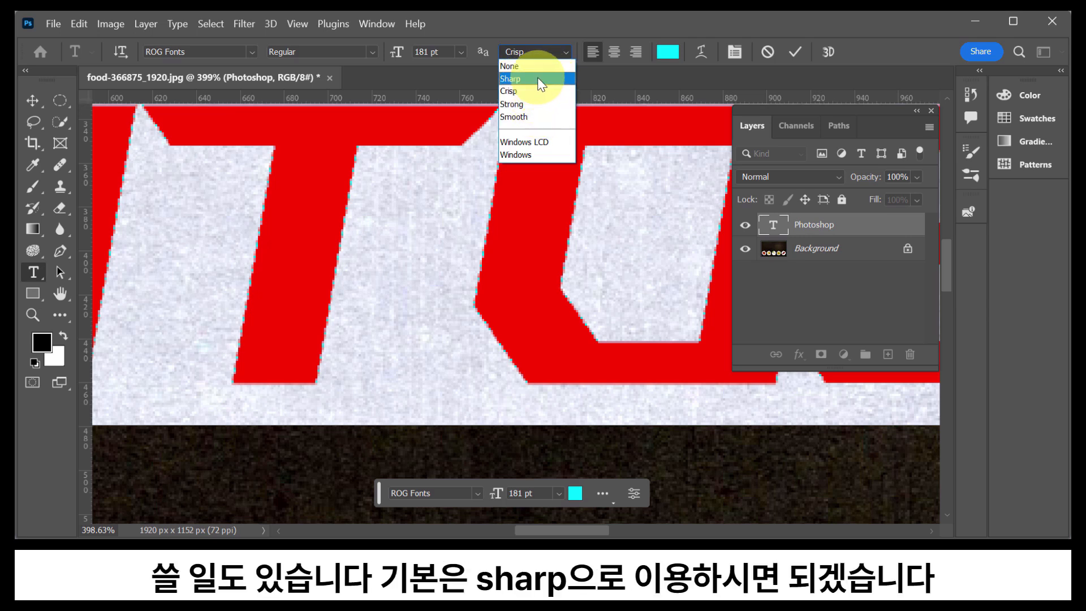
left_click(540, 80)
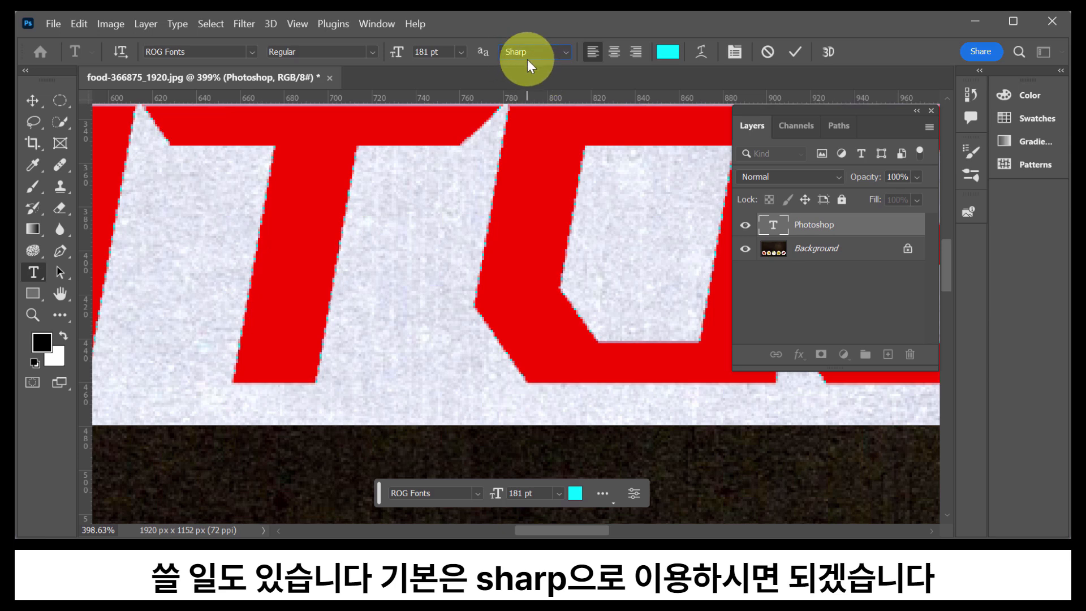
key("ctrl+0")
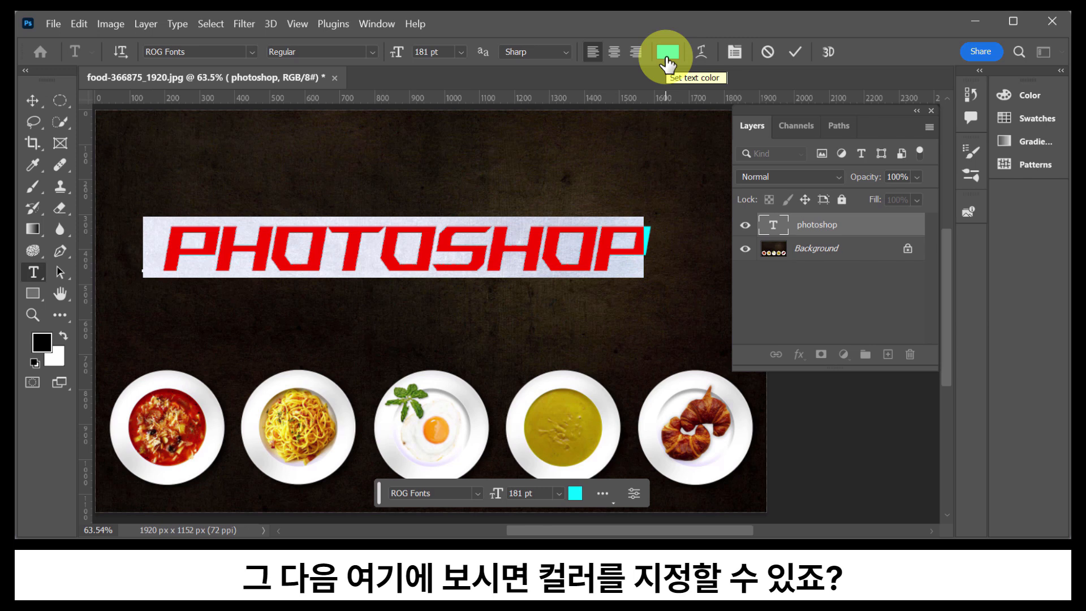
Change the PHOTOSHOP text color to bright green #1bf14e and finish editing the text
left_click(667, 54)
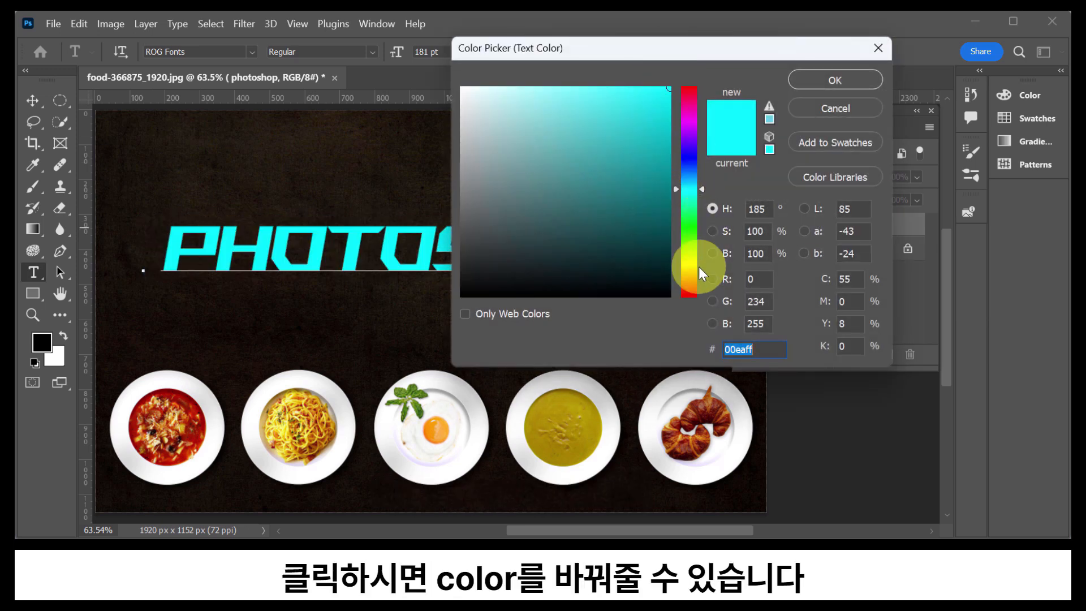
left_click_drag(701, 188, 702, 160)
mouse_move(715, 208)
left_mouse_down()
mouse_move(711, 286)
mouse_move(686, 151)
mouse_move(696, 102)
mouse_move(705, 206)
left_mouse_up()
left_click(672, 99)
mouse_move(673, 99)
left_mouse_down()
mouse_move(684, 303)
mouse_move(655, 82)
mouse_move(451, 87)
mouse_move(650, 100)
mouse_move(609, 209)
mouse_move(521, 135)
mouse_move(572, 226)
mouse_move(586, 189)
left_mouse_up()
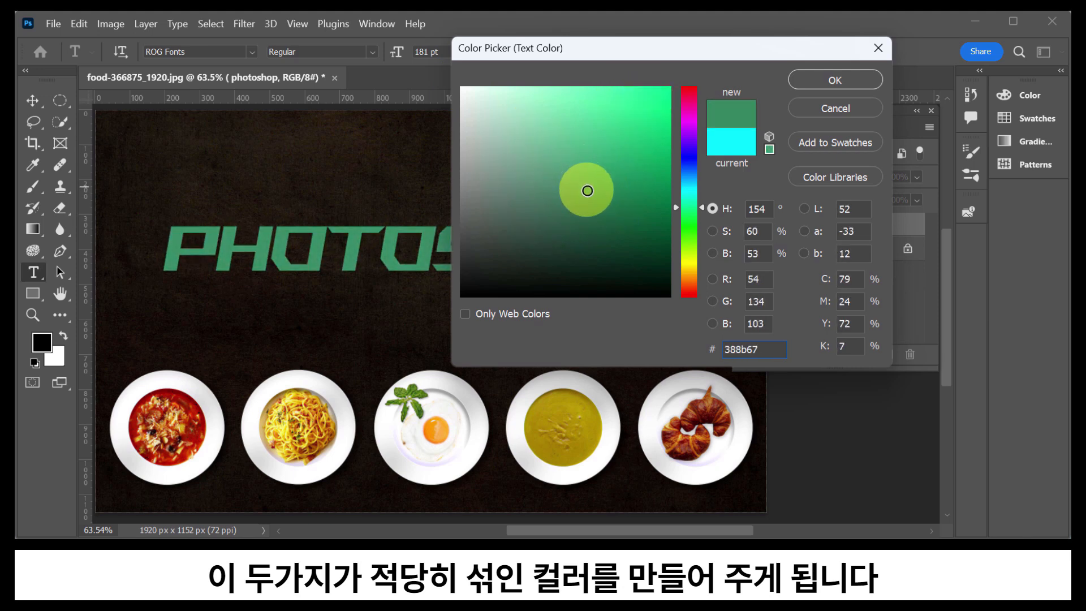
left_click(704, 98)
left_click_drag(703, 97, 691, 216)
mouse_move(616, 138)
left_mouse_down()
mouse_move(625, 121)
mouse_move(582, 107)
mouse_move(657, 212)
mouse_move(623, 138)
mouse_move(669, 91)
mouse_move(636, 103)
left_mouse_up()
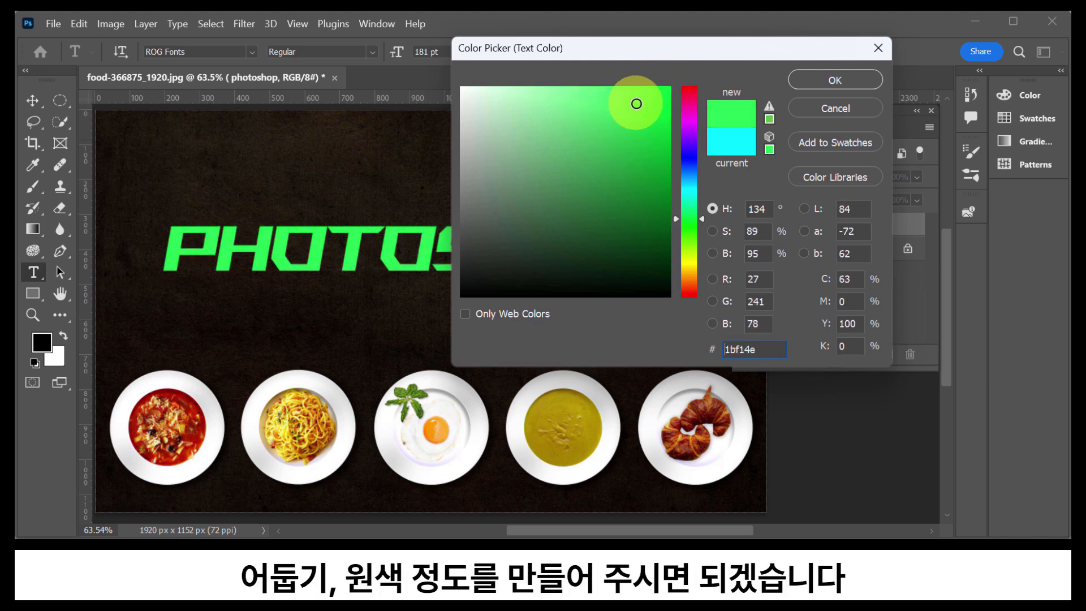
left_click(808, 78)
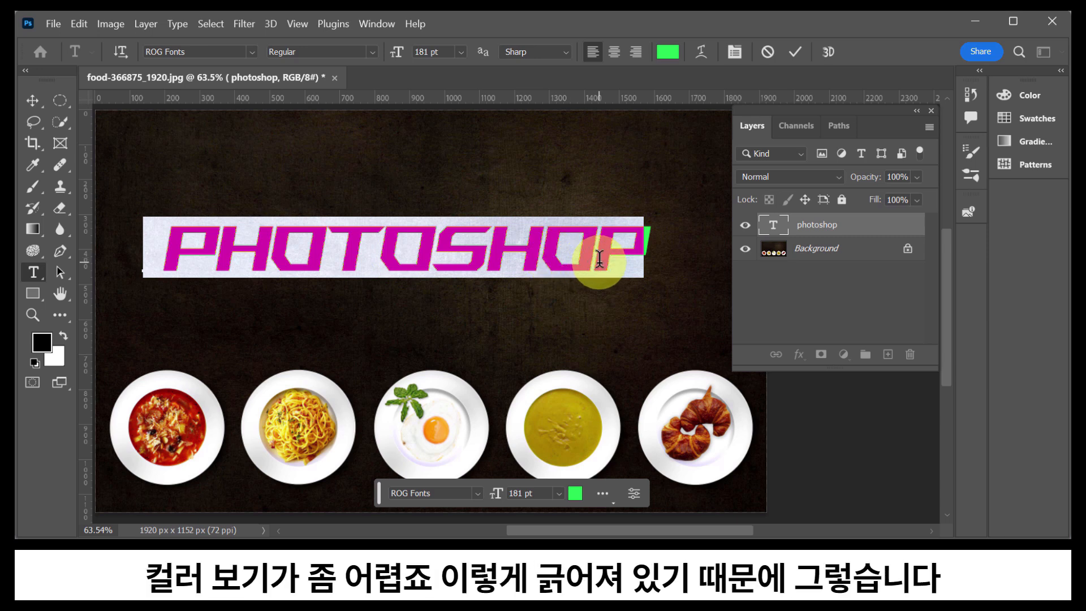
left_click_drag(152, 253, 659, 276)
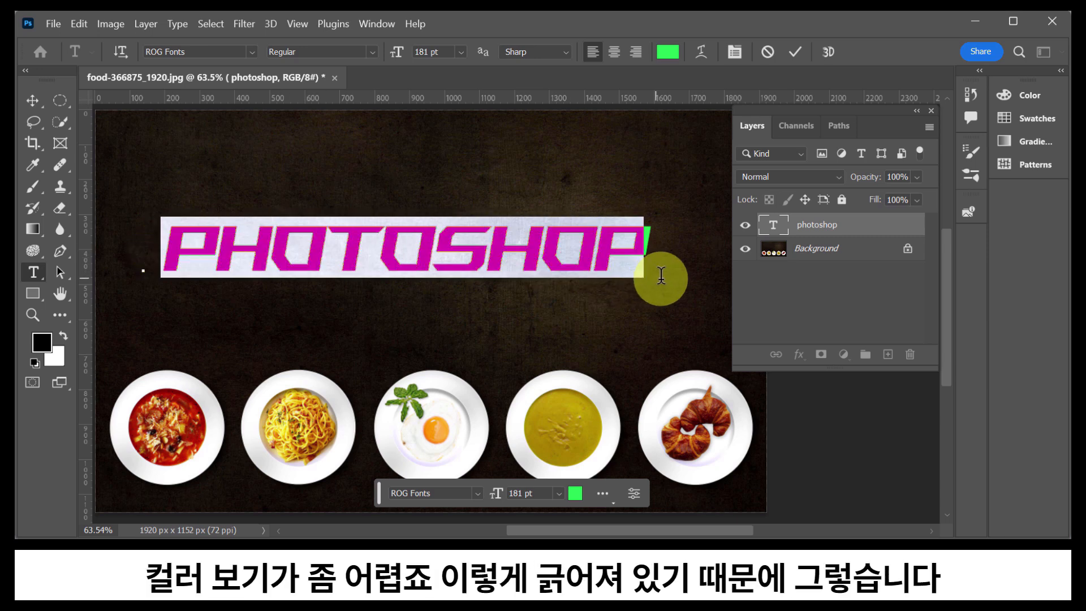
left_click(40, 106)
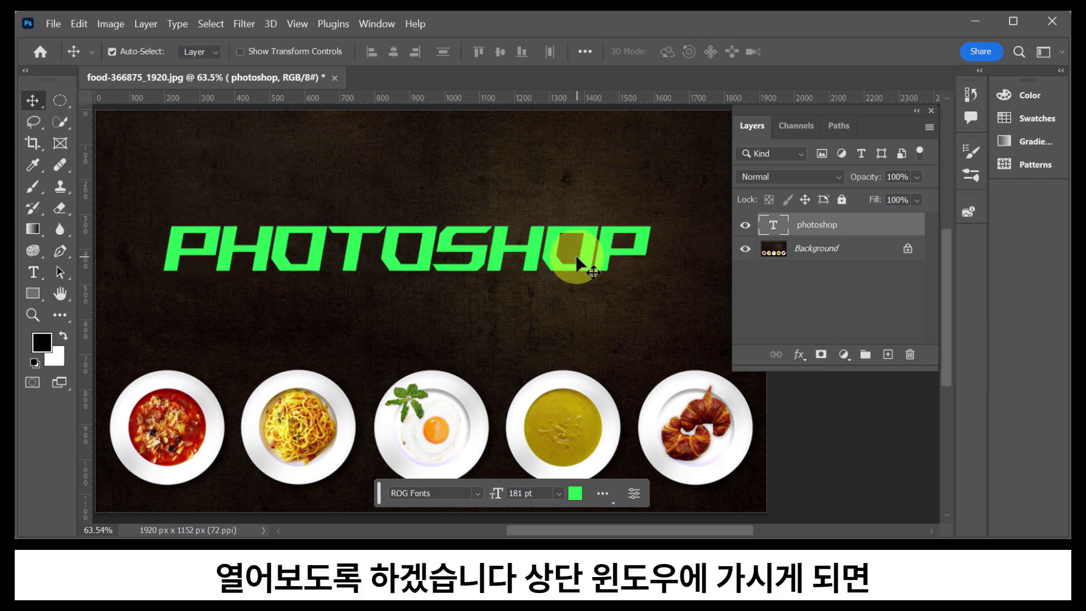
Open the Character settings as a floating palette beside the PHOTOSHOP title
left_click(386, 26)
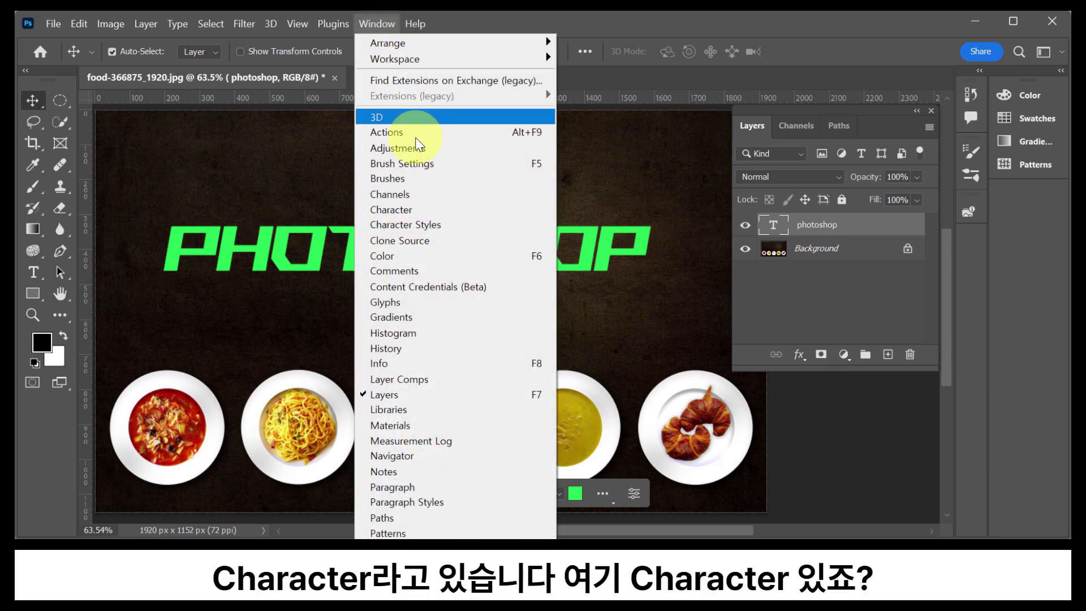
left_click(398, 209)
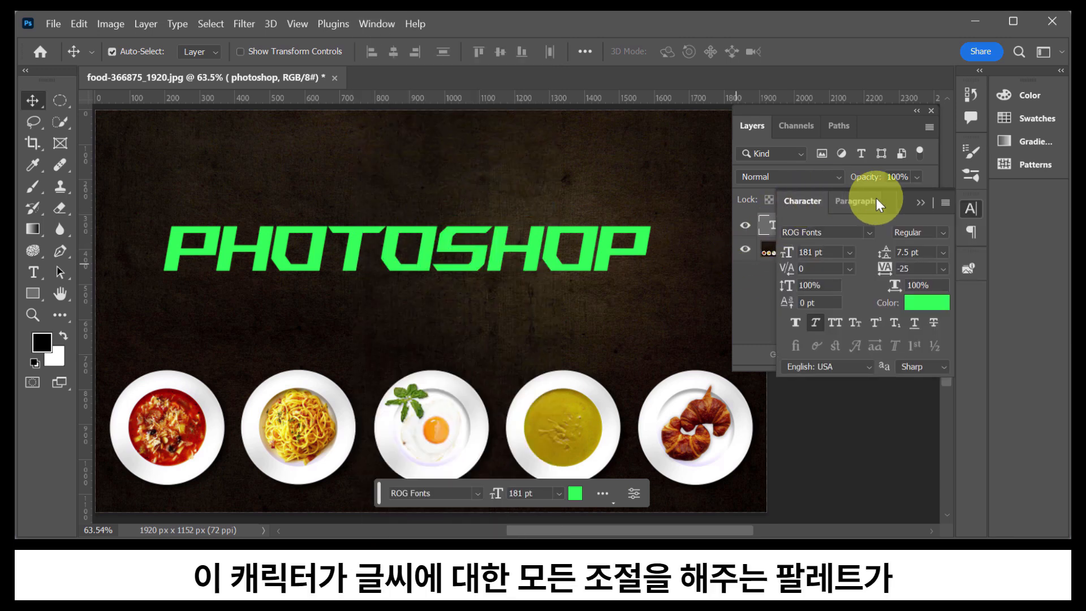
left_click_drag(900, 199, 711, 139)
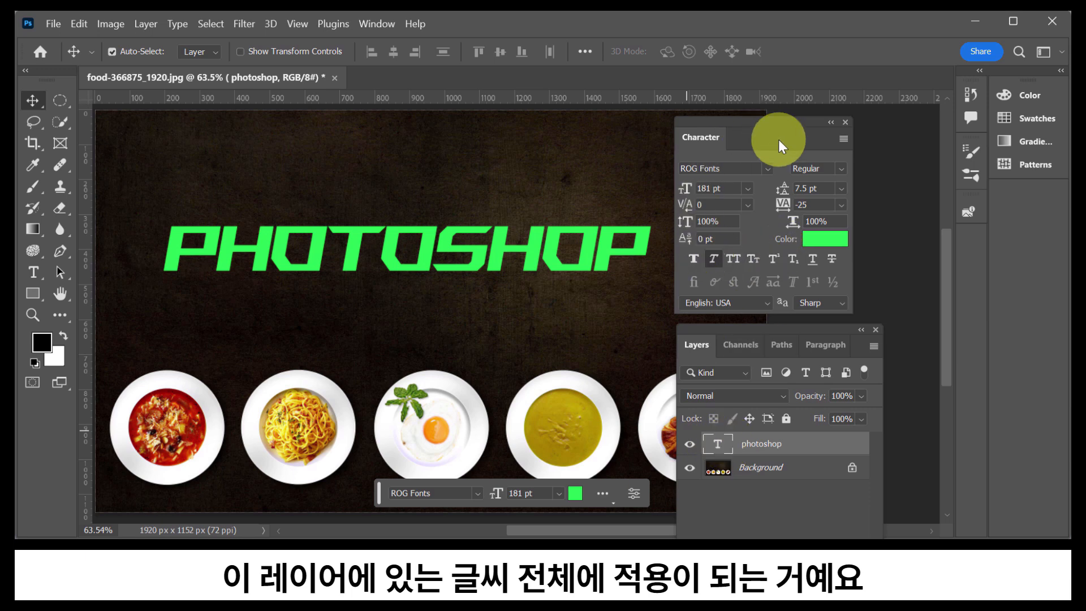
Highlight only the letters TO in the PHOTOSHOP text and leave text editing
double_click(717, 451)
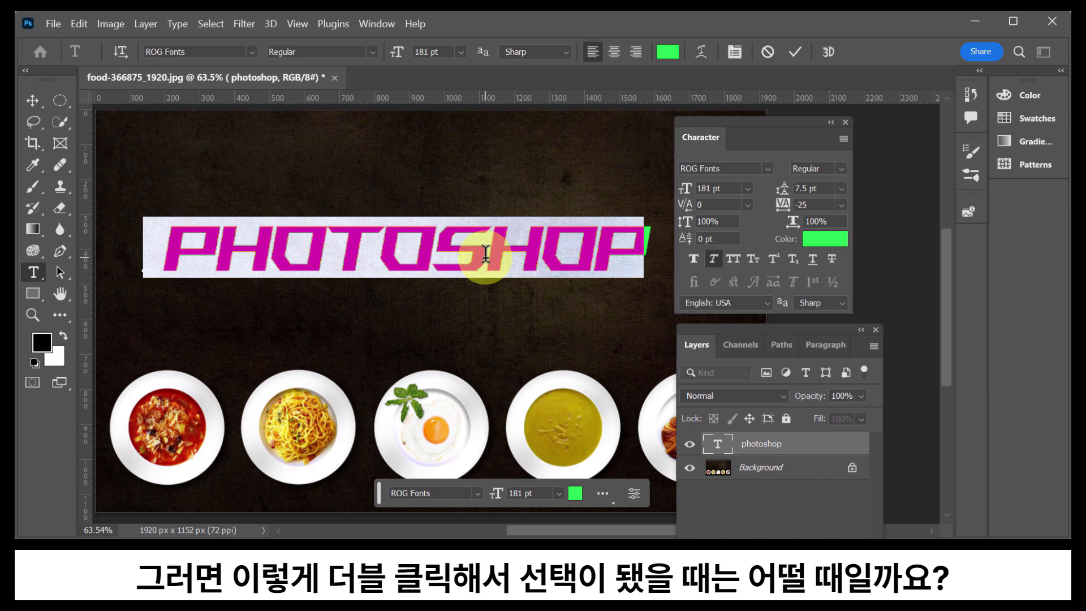
left_click_drag(320, 247, 447, 248)
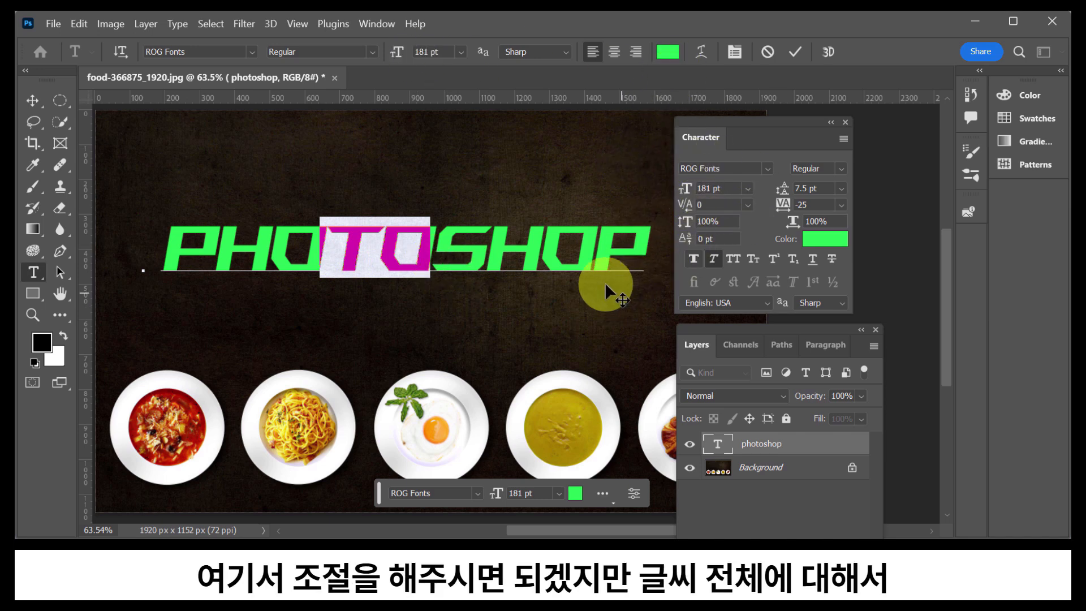
left_click(759, 493)
key("v")
Highlight all the title's characters, leave text editing, and select the photoshop layer as a whole
left_click(722, 447)
double_click(718, 446)
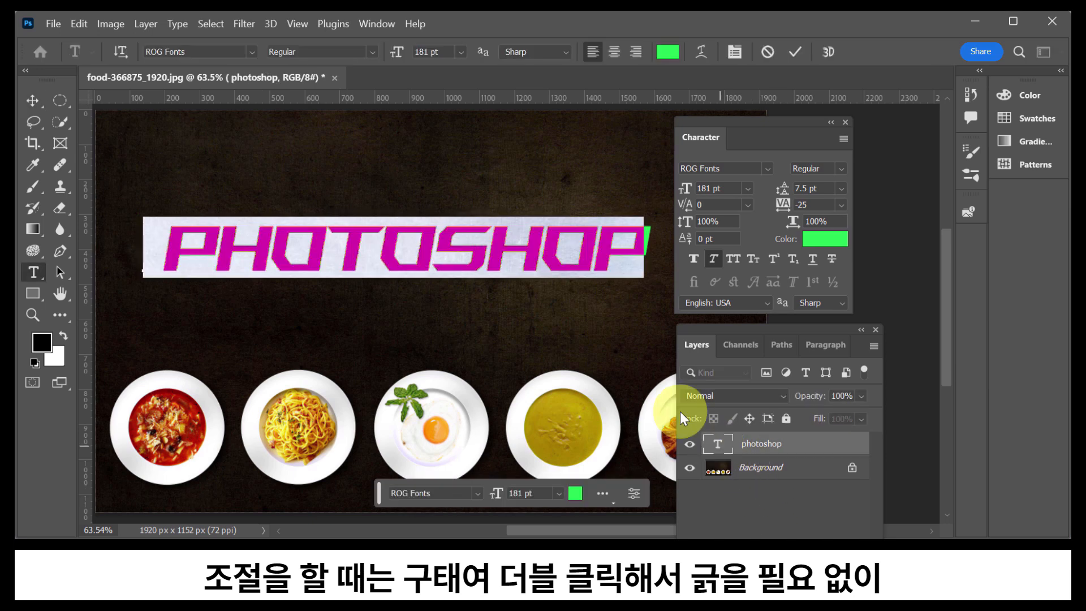
left_click(732, 514)
key("v")
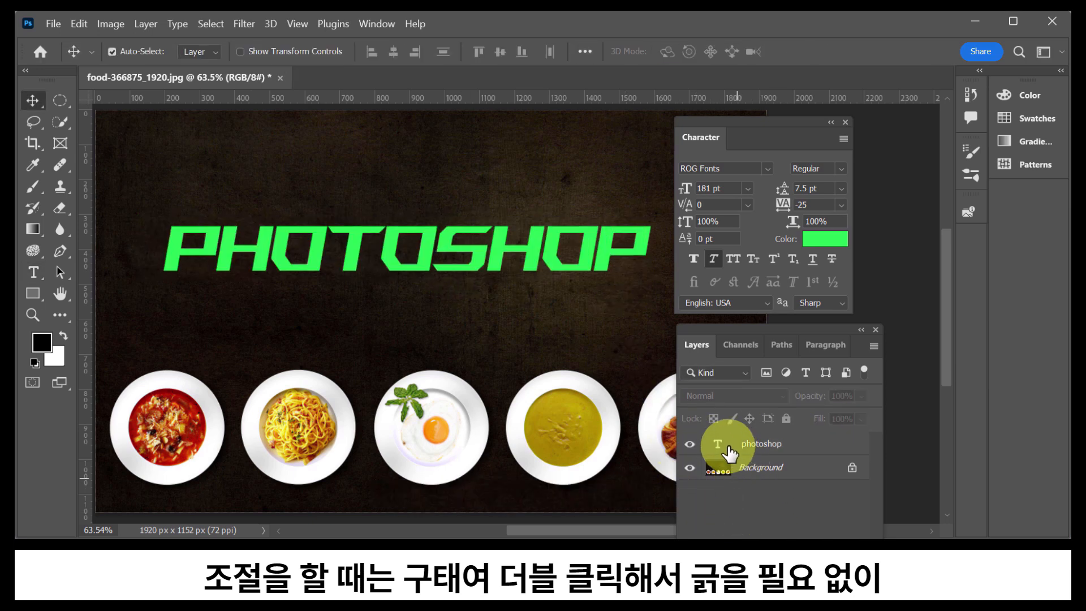
left_click(727, 446)
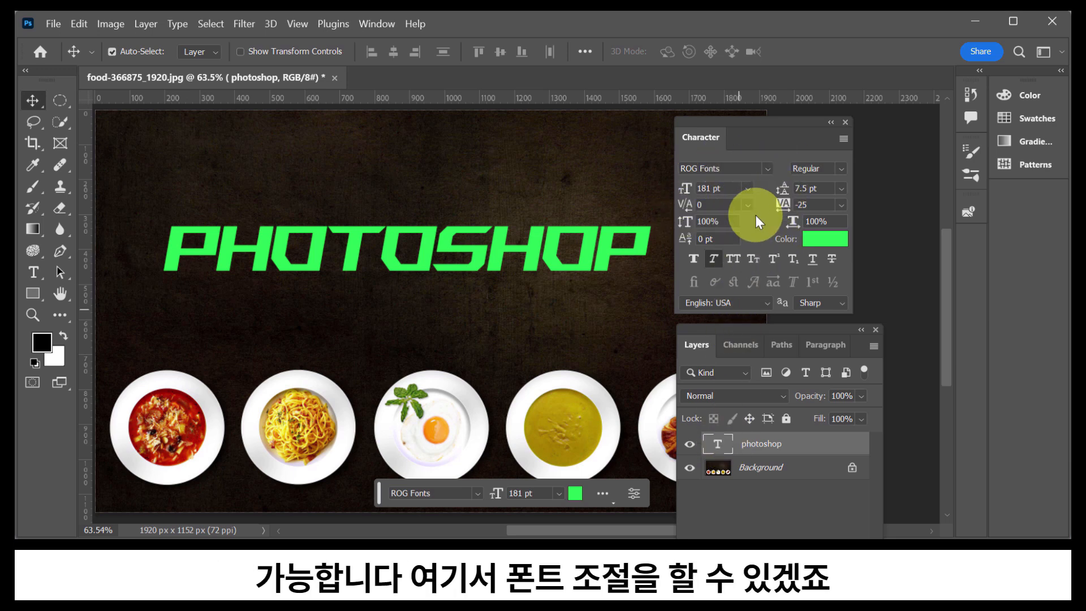
Preview the available fonts and preset font sizes for the photoshop text layer without changing them
left_click(769, 170)
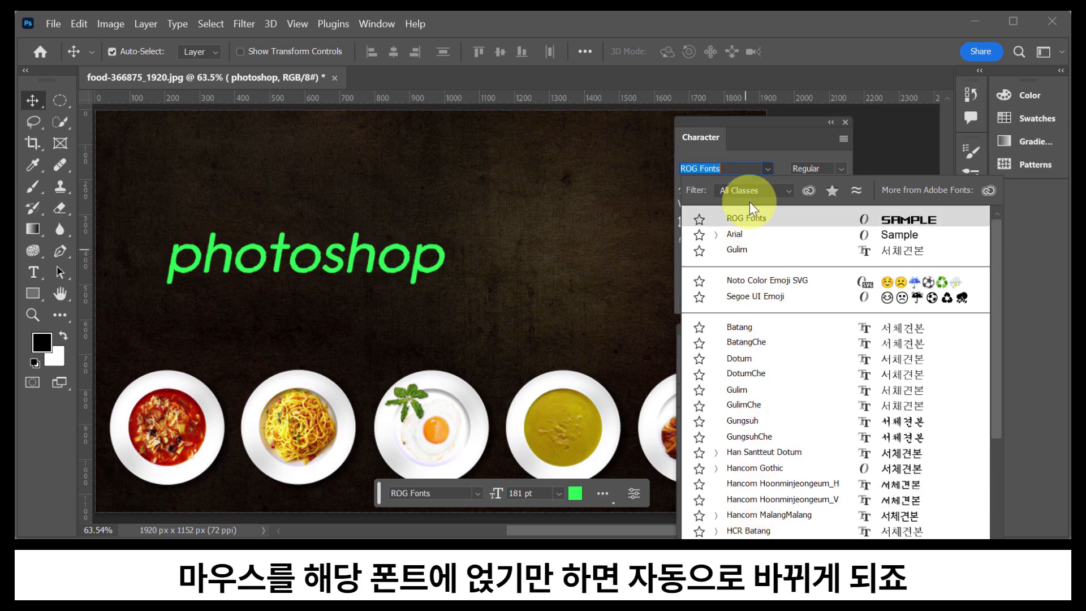
left_click(767, 128)
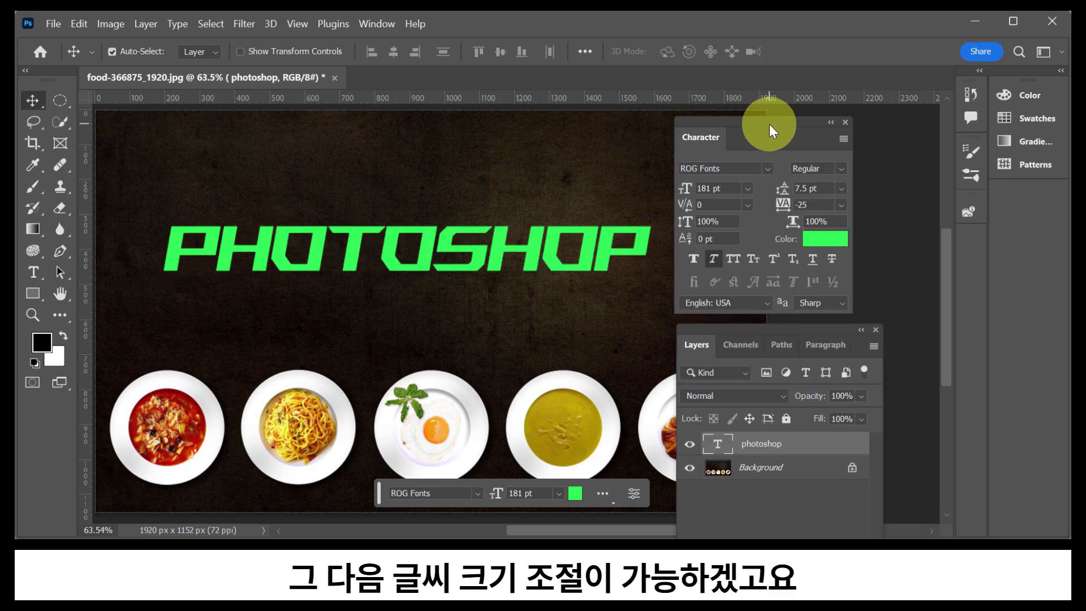
left_click(746, 188)
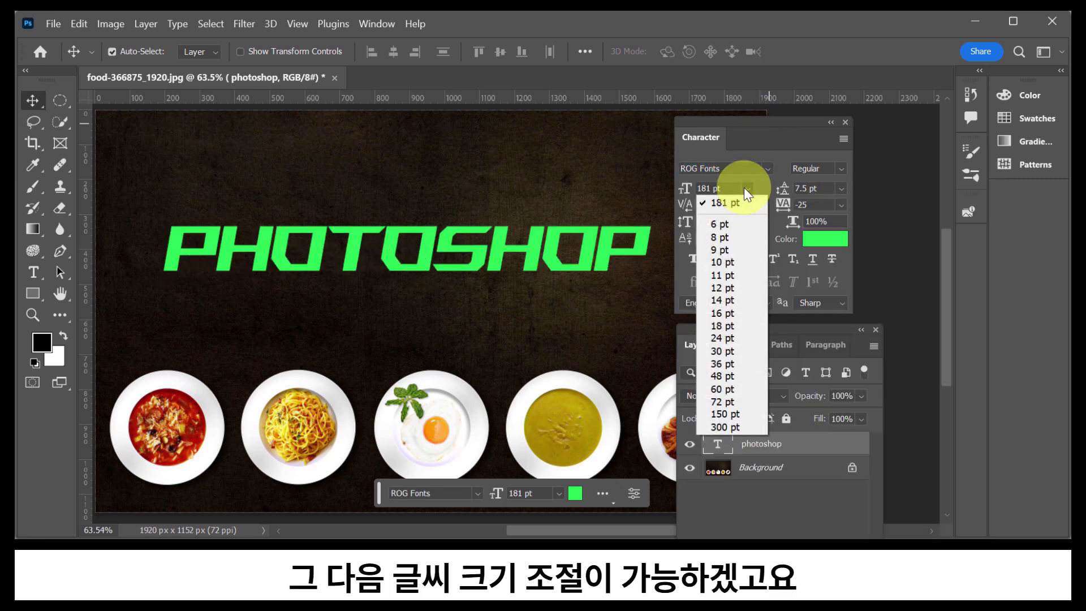
left_click(780, 134)
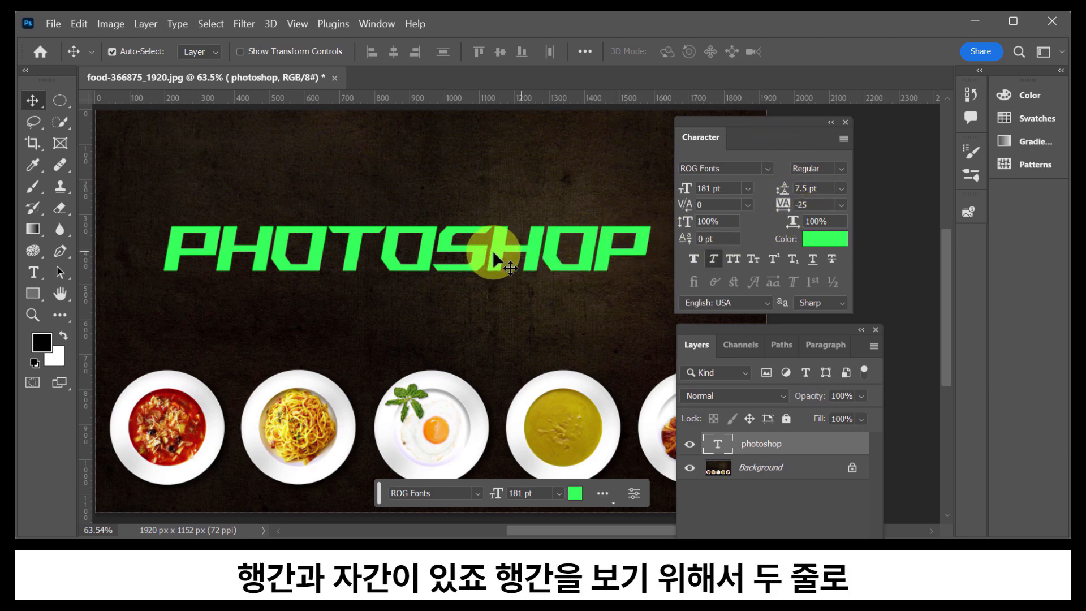
Move the PHOTOSHOP text about 184 px up and 28 px to the left
left_click_drag(491, 250, 481, 184)
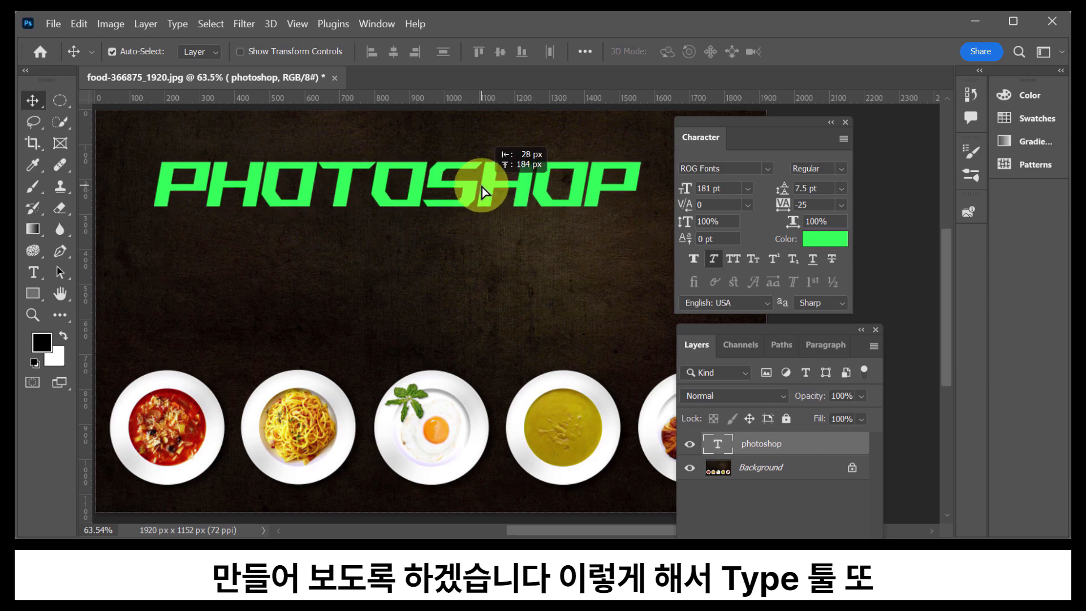
Start a new placeholder text layer in the empty area below the title and delete it
left_click(33, 272)
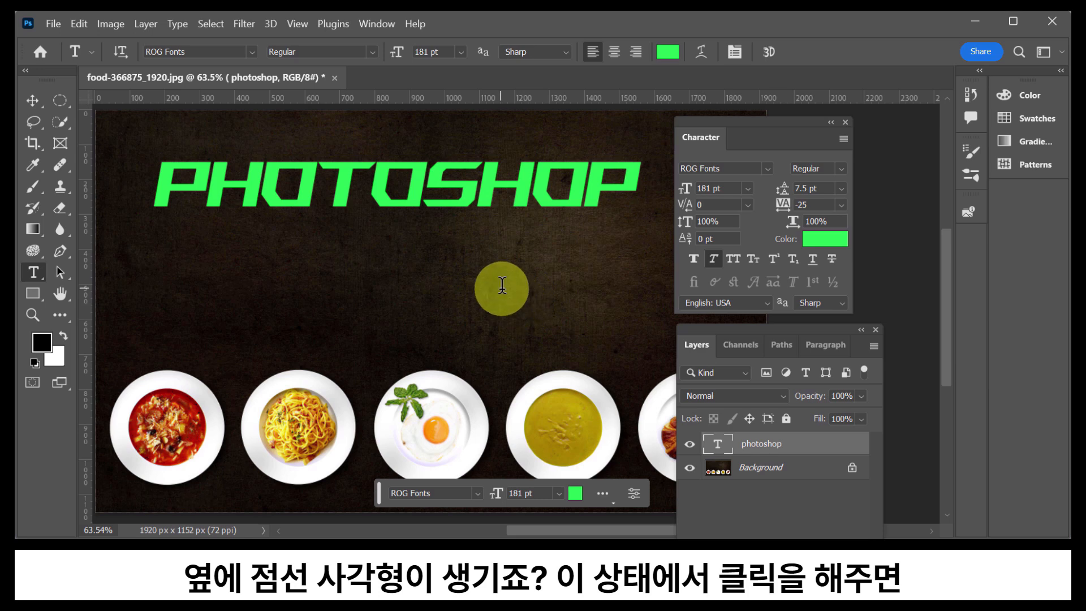
left_click(502, 284)
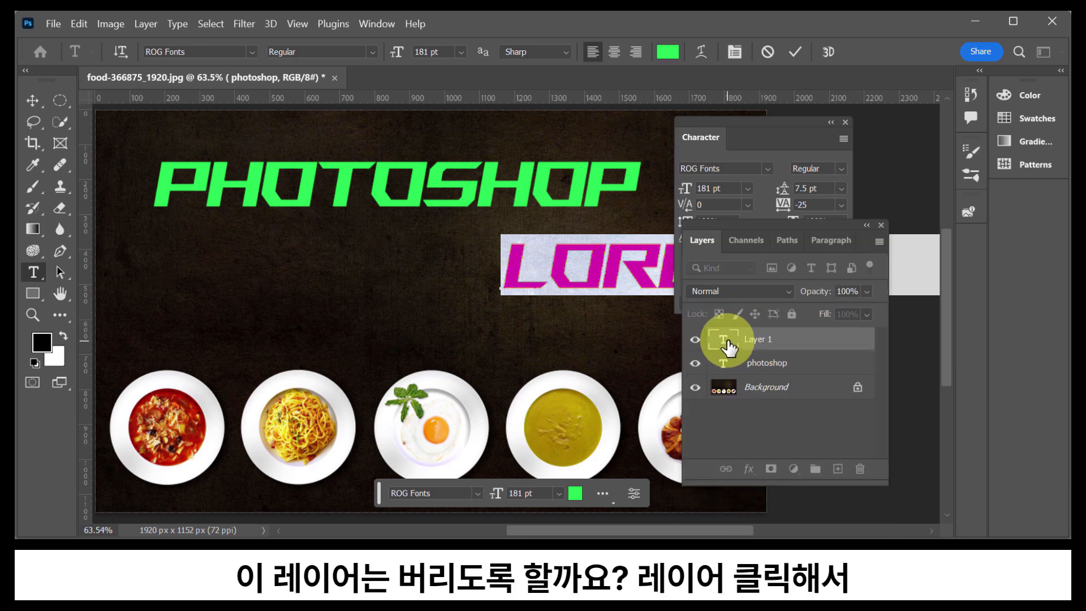
left_click(726, 343)
left_click_drag(726, 342, 860, 469)
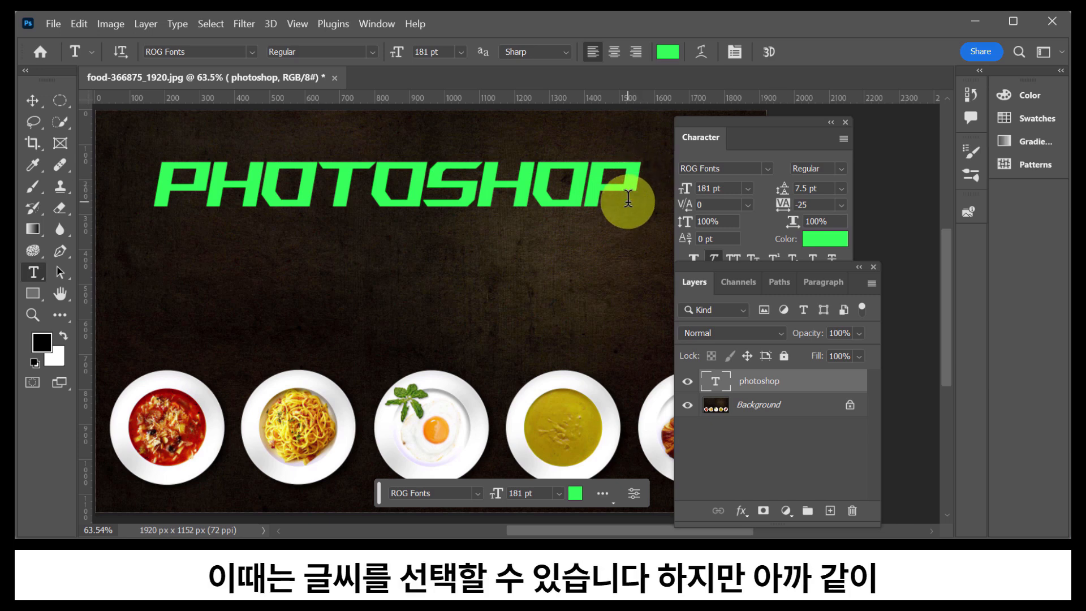
Highlight the letters SHOP in the title, then add a Lorem Ipsum text layer just below it and delete that layer
left_click_drag(627, 195, 421, 195)
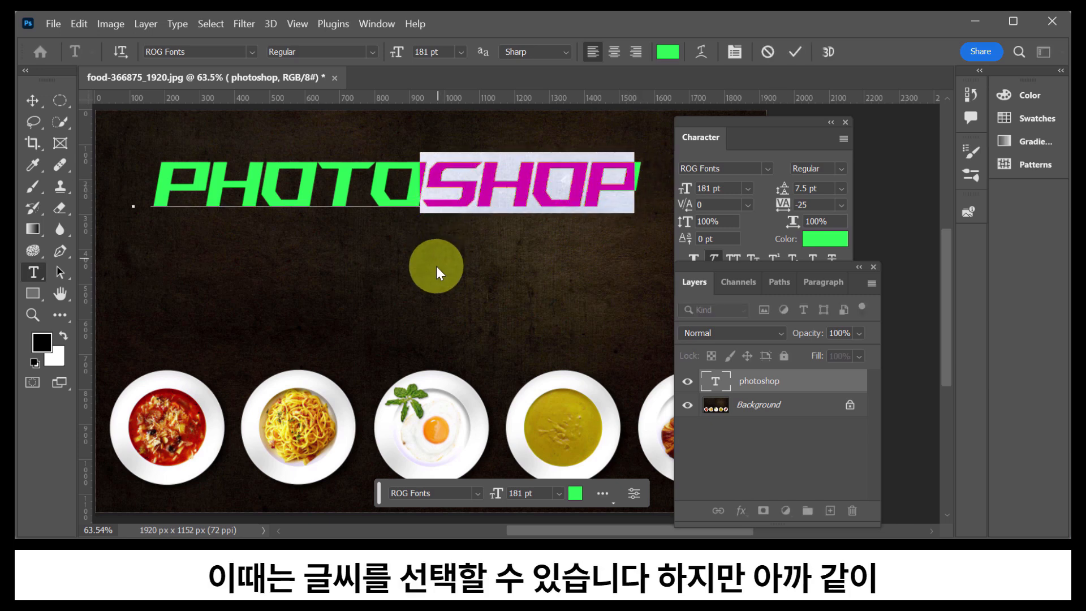
left_click(31, 108)
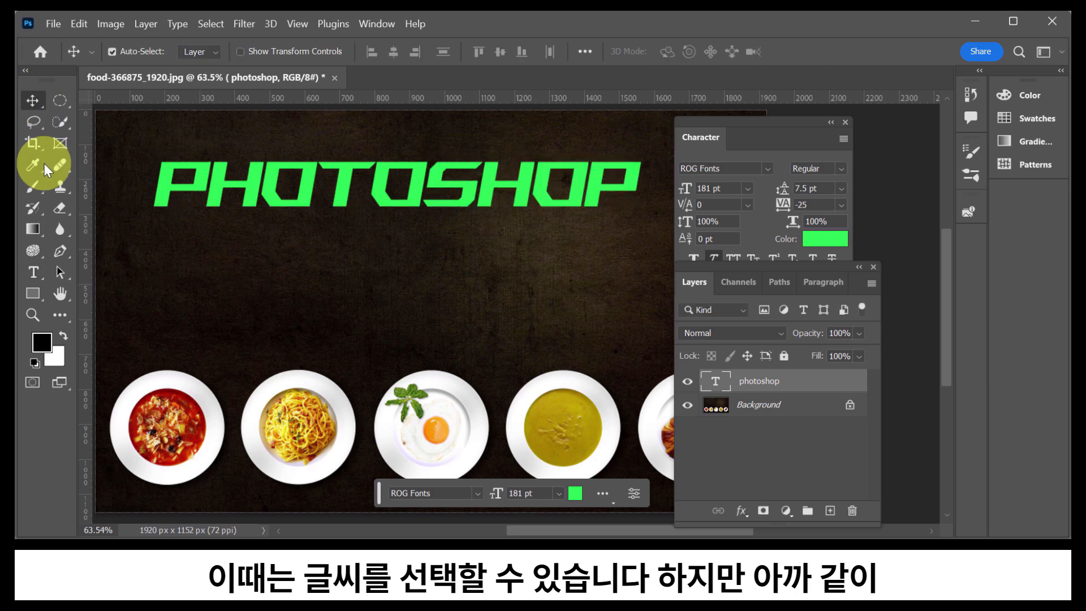
left_click(42, 274)
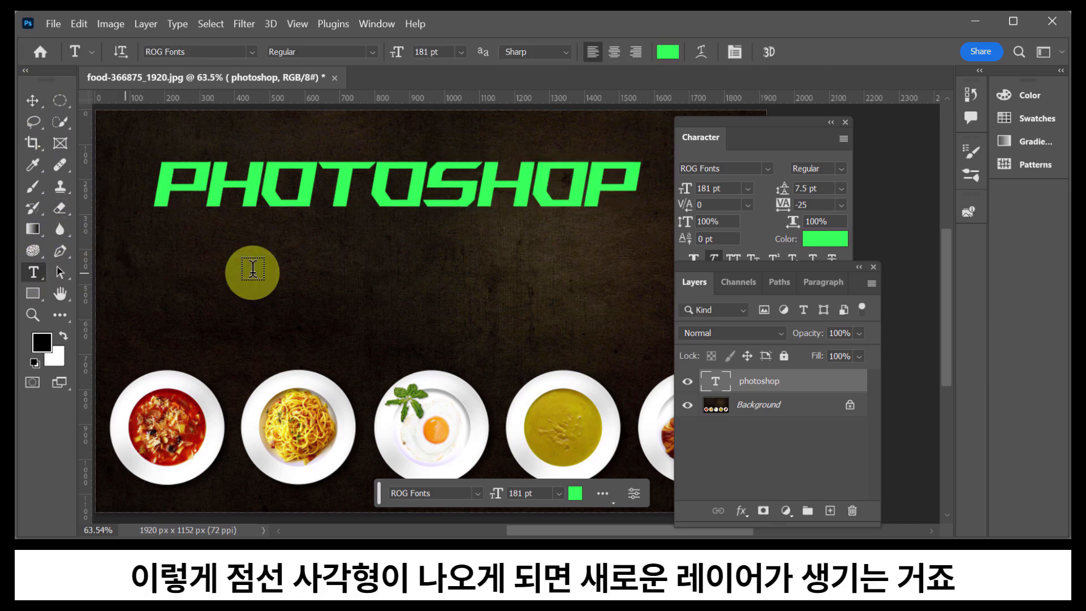
left_click(398, 248)
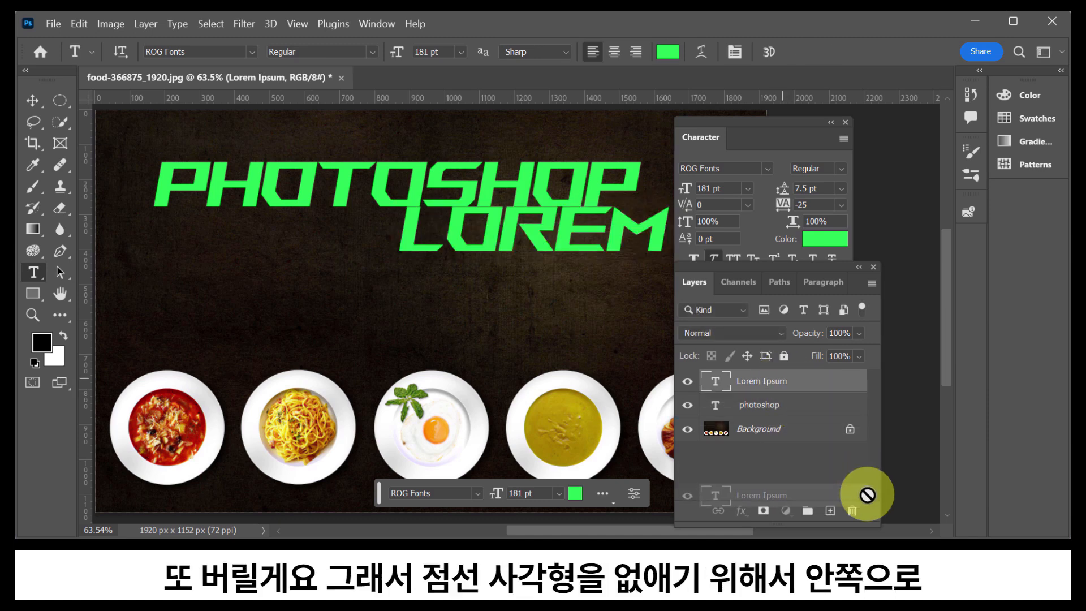
left_click(851, 511)
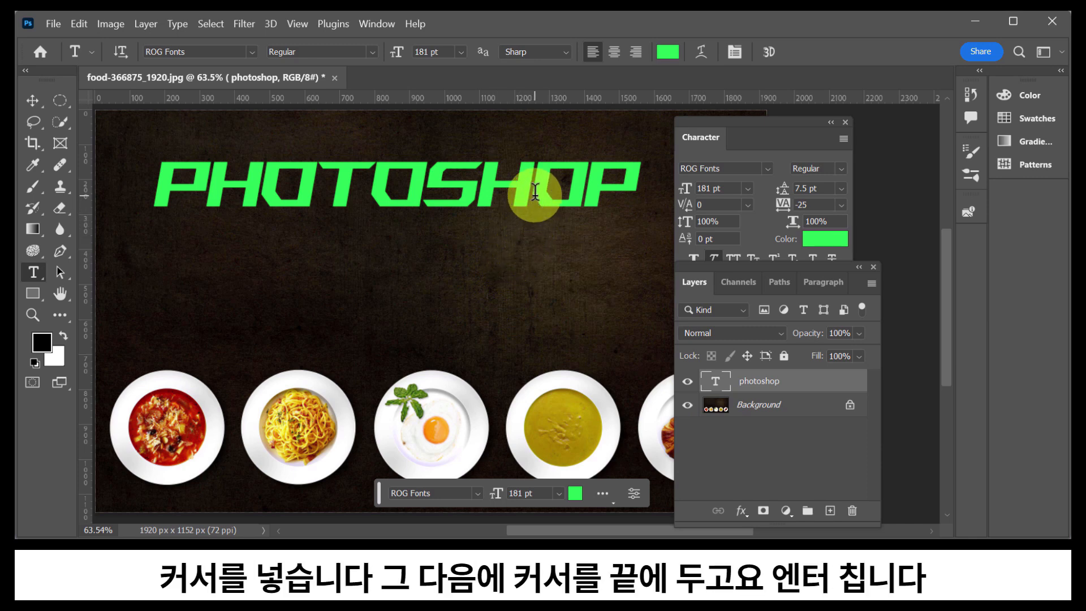
Add a second line of text after PHOTOSHOP within the same text layer
left_click(628, 183)
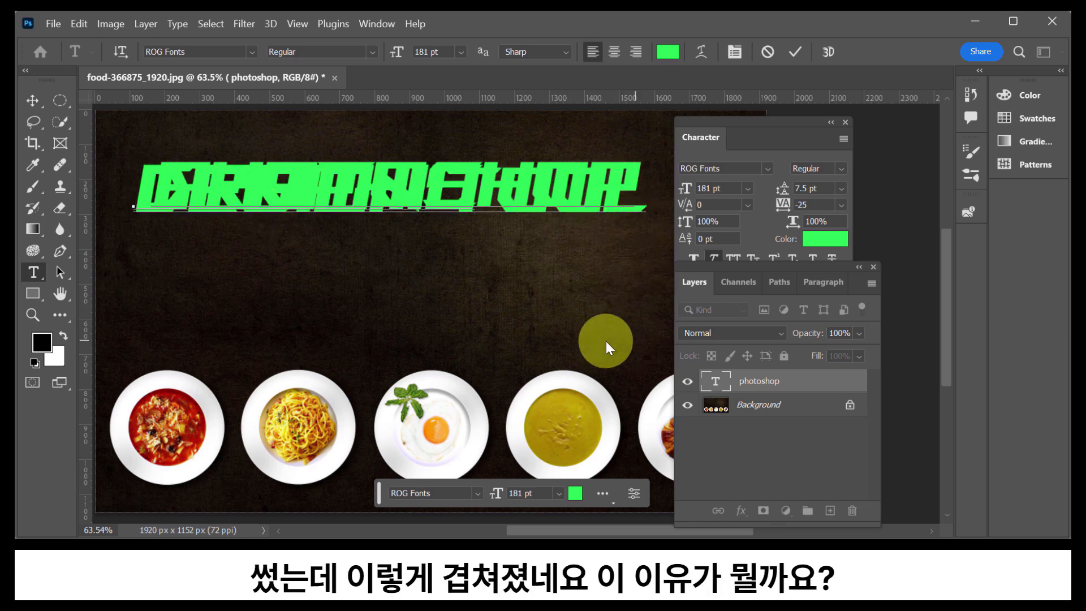
Commit the PHOTOSHOP GRAPHIC DESIGN TOOL text, and set its leading to 181 pt and its tracking to 35
left_click(33, 97)
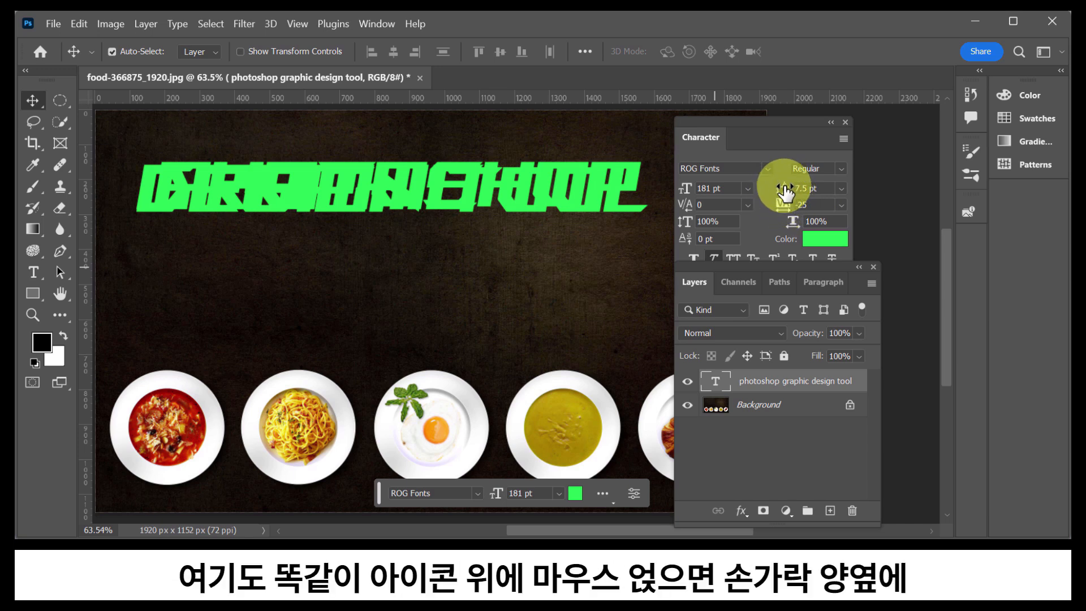
mouse_move(785, 193)
left_mouse_down()
mouse_move(812, 189)
mouse_move(775, 193)
mouse_move(806, 186)
mouse_move(795, 189)
left_mouse_up()
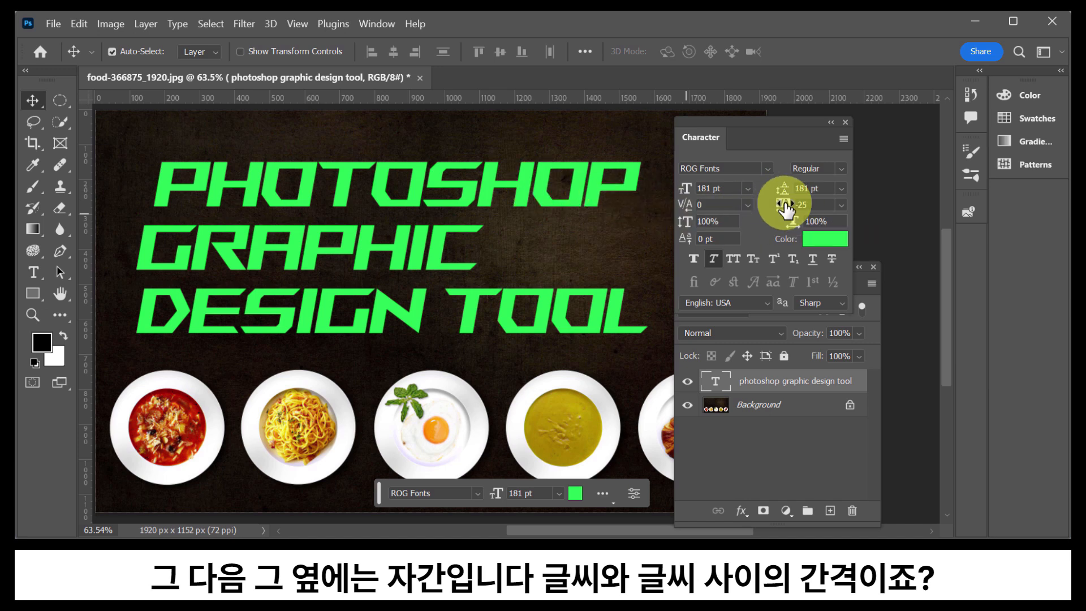
left_click_drag(784, 208, 751, 249)
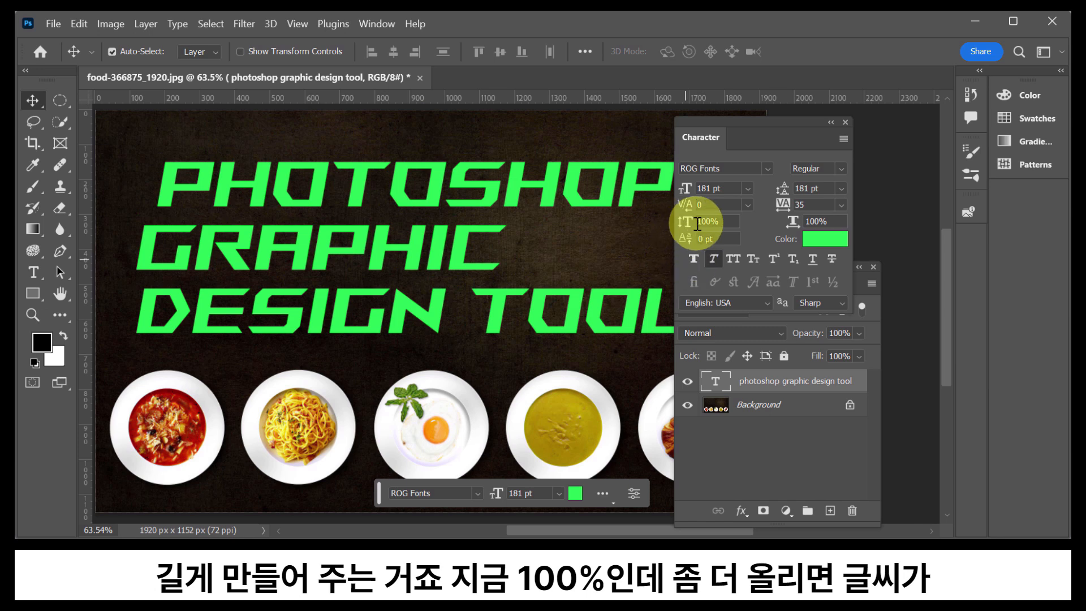
Stretch the text's vertical scale to 178% and reset it to 100%
mouse_move(683, 228)
left_mouse_down()
mouse_move(739, 226)
mouse_move(672, 224)
left_mouse_up()
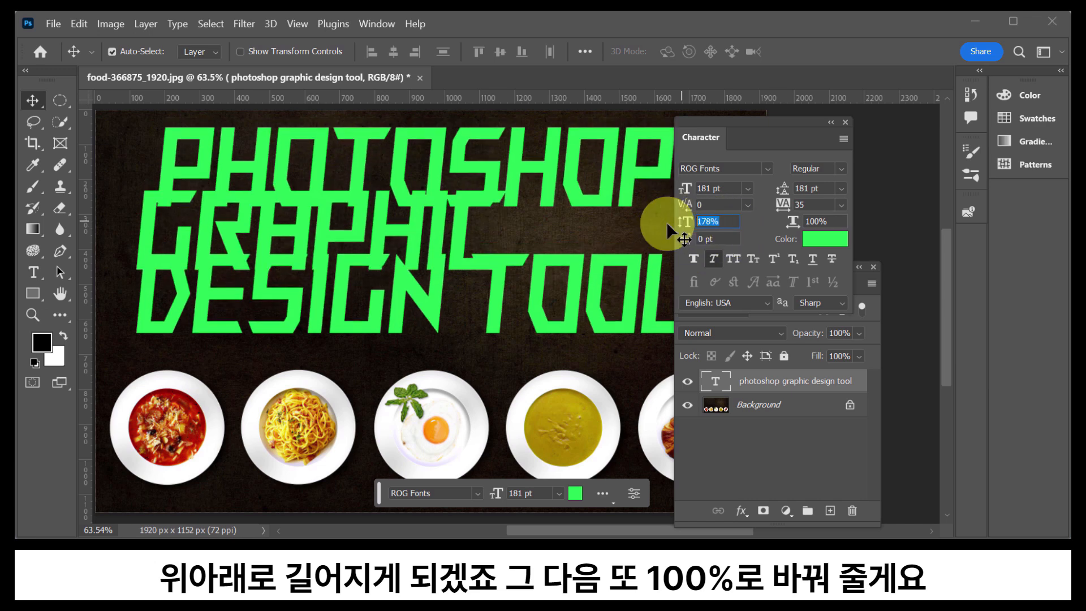
type("100")
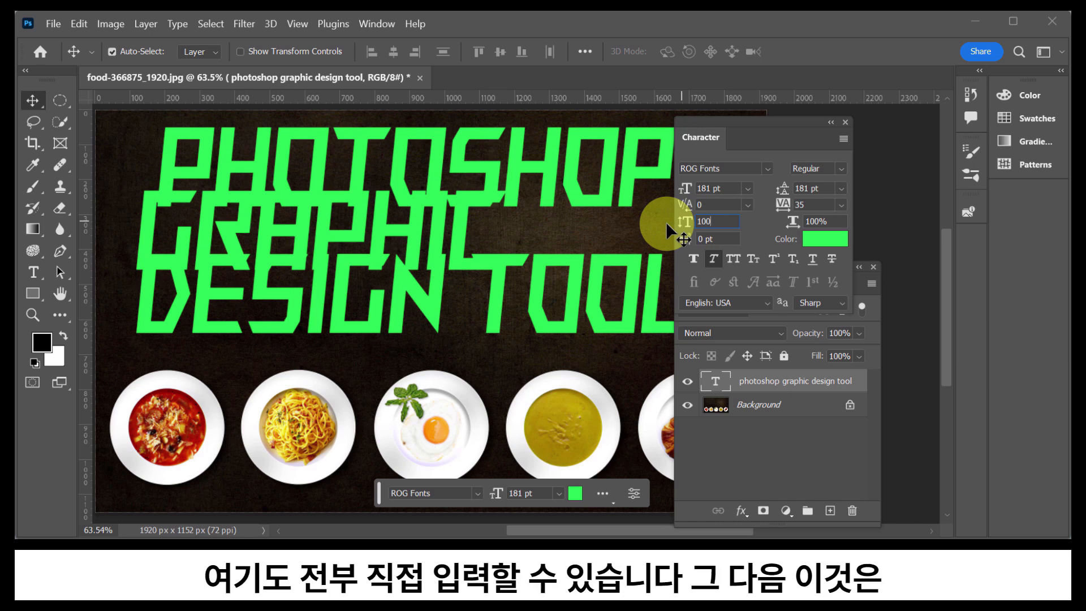
key("Return")
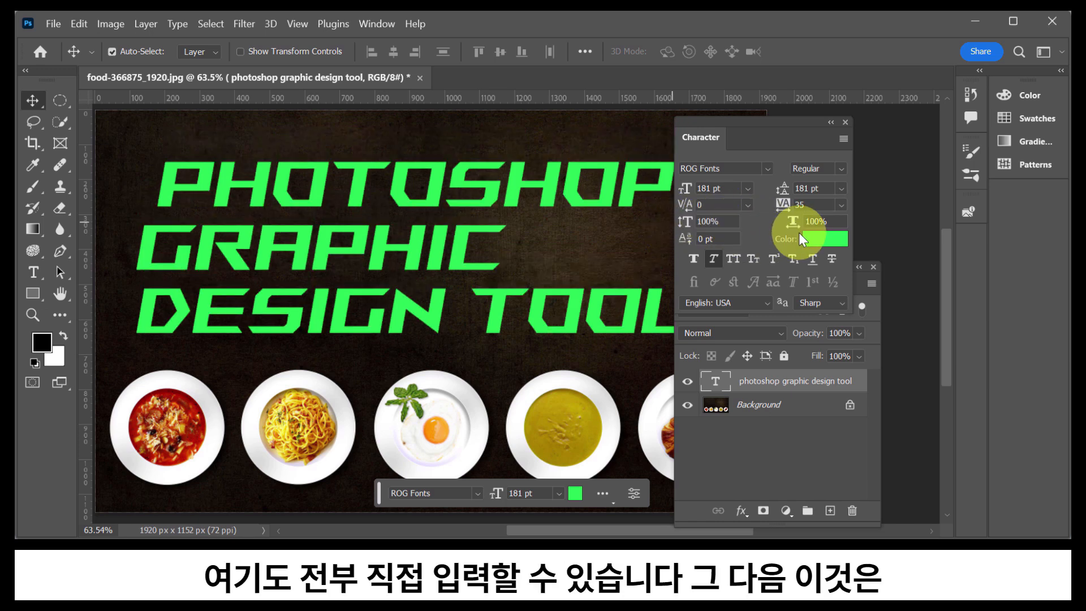
Widen the text's horizontal scale to 187% and on to 212%, and reset it to 100%
left_click_drag(792, 222, 866, 219)
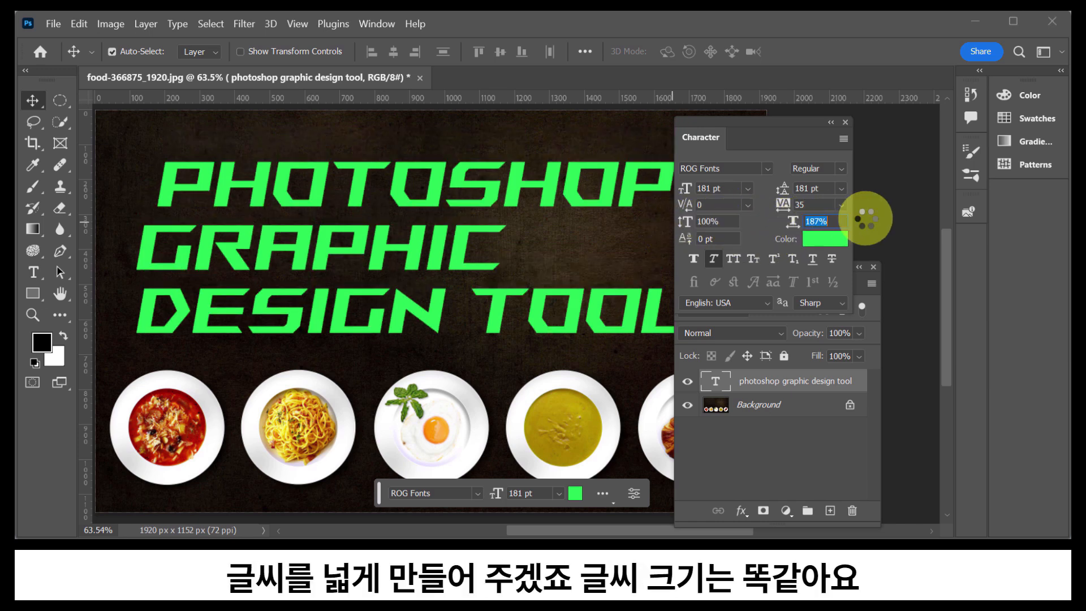
left_click_drag(791, 224, 813, 222)
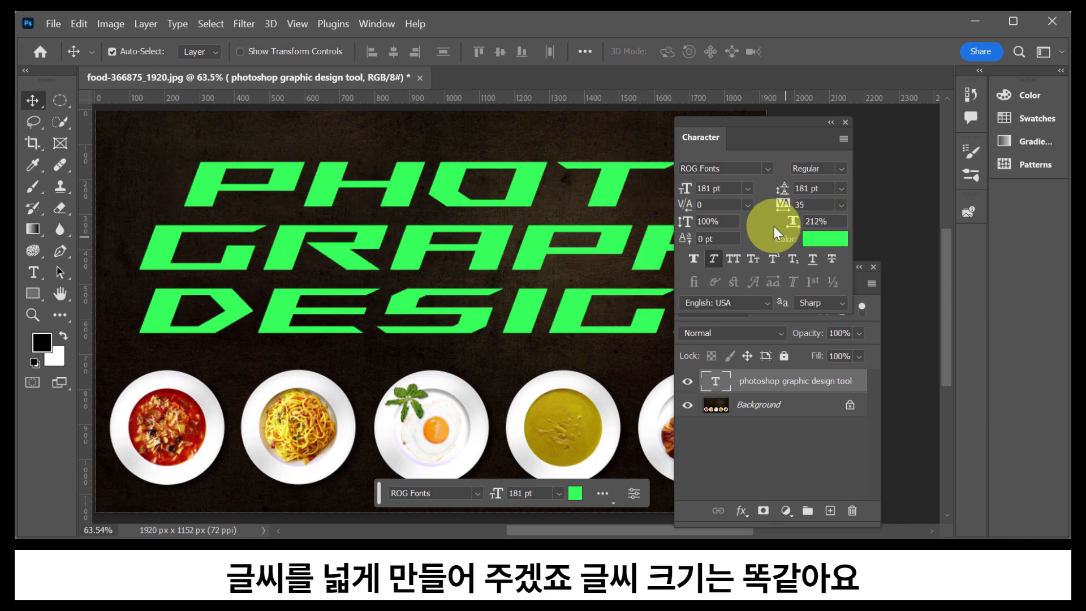
left_click(815, 221)
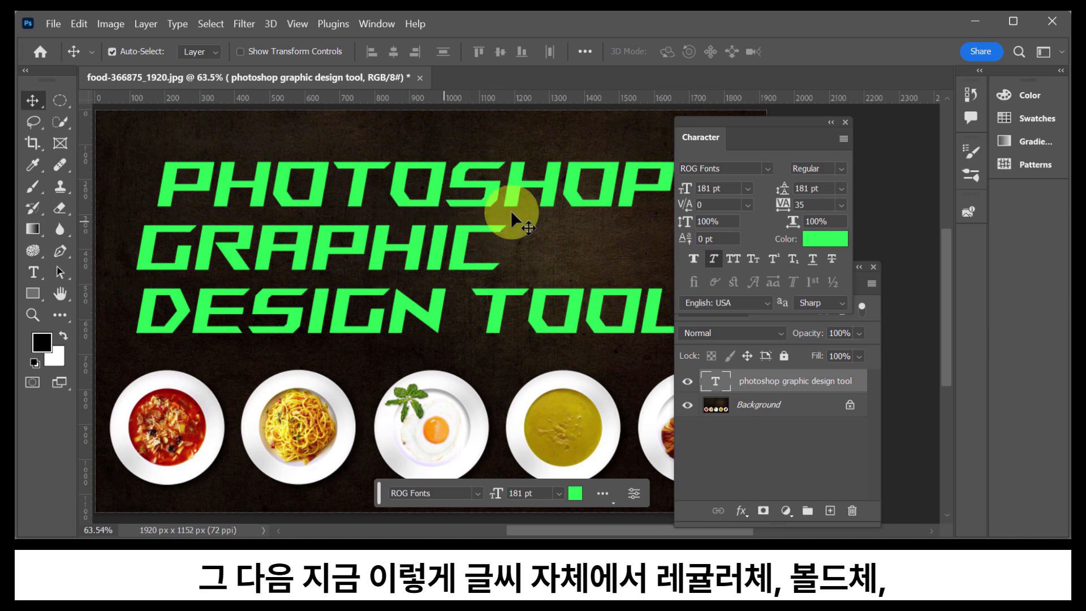
Check the available font styles, remove the faux italic from the text, and switch faux bold on and off again
left_click(839, 168)
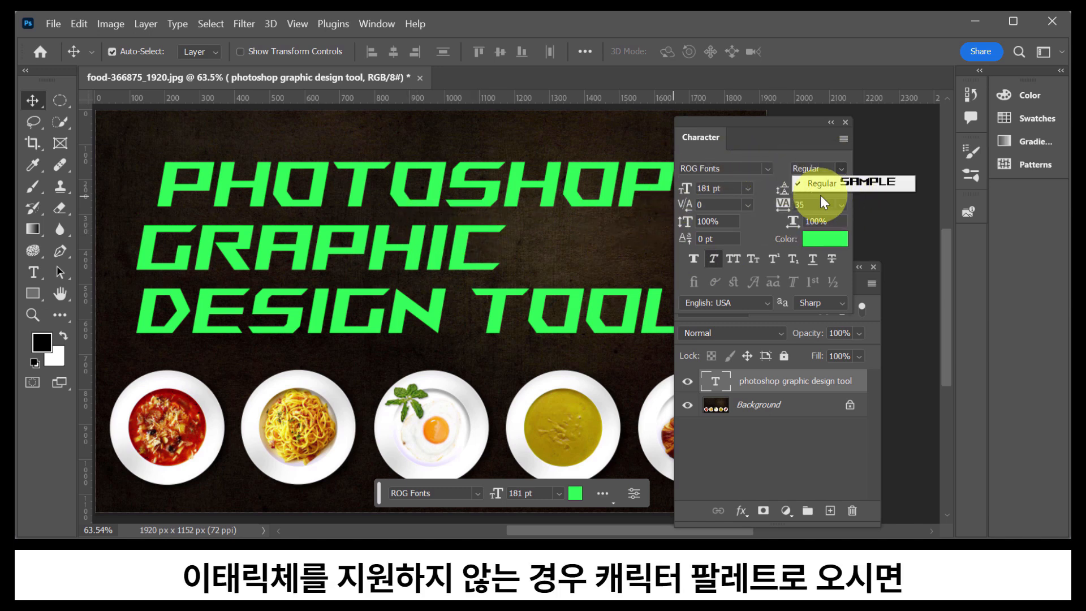
left_click(788, 145)
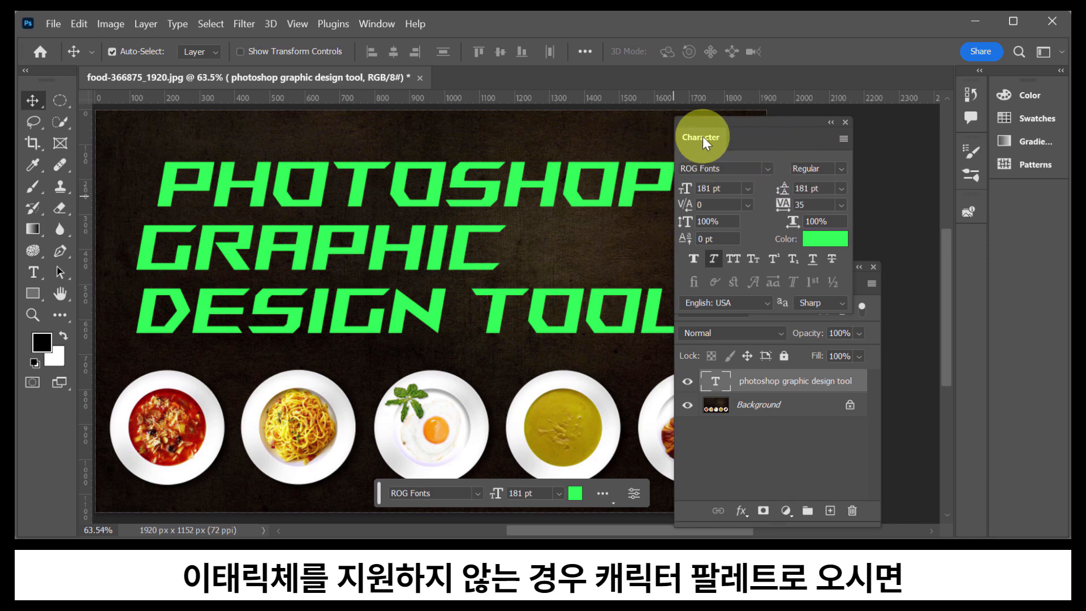
left_click(712, 262)
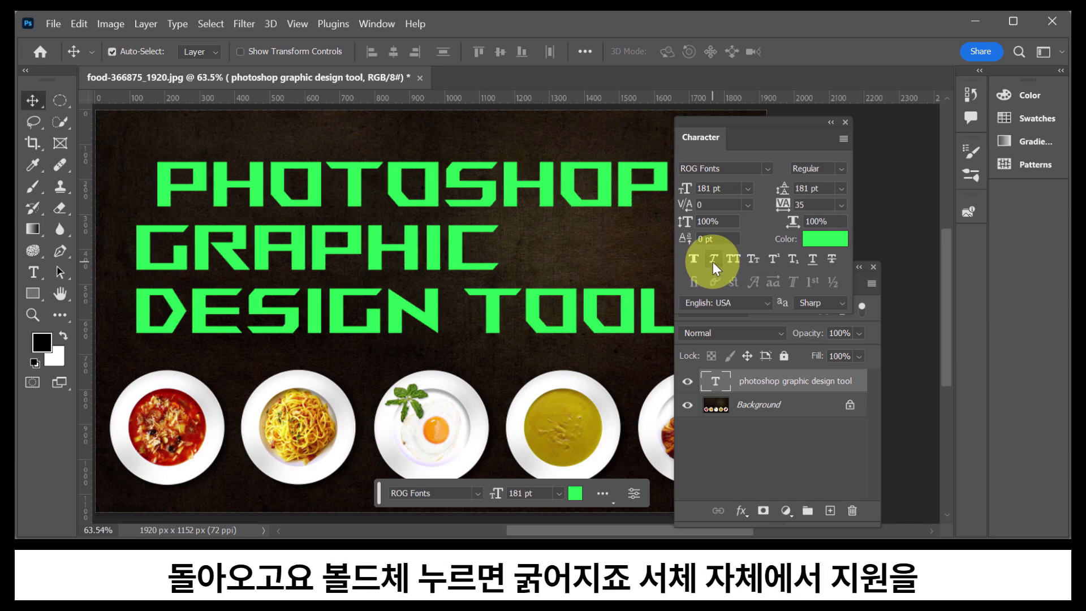
left_click(693, 257)
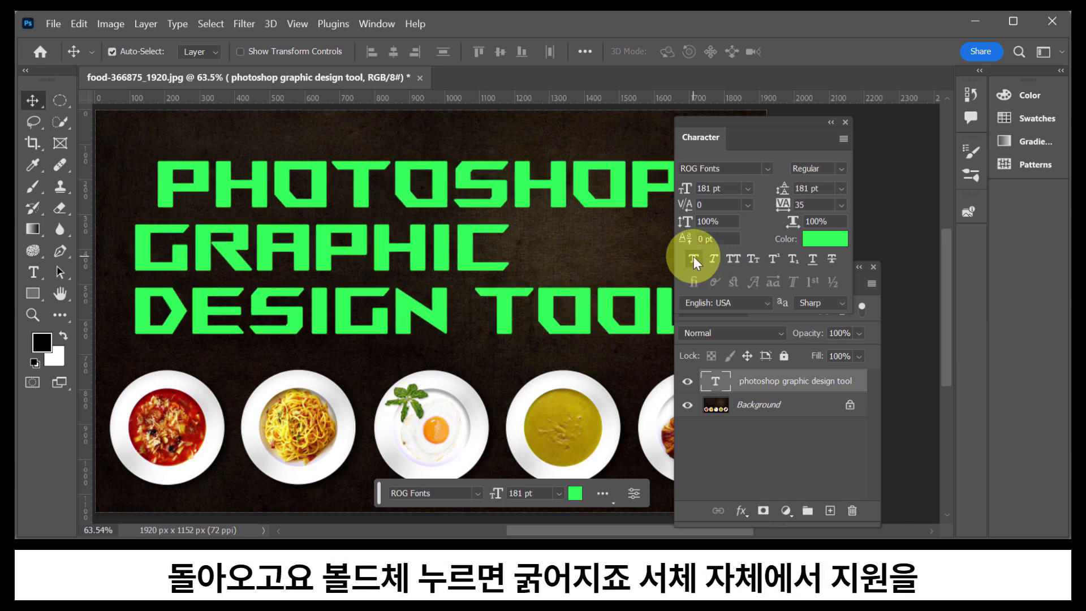
left_click(693, 256)
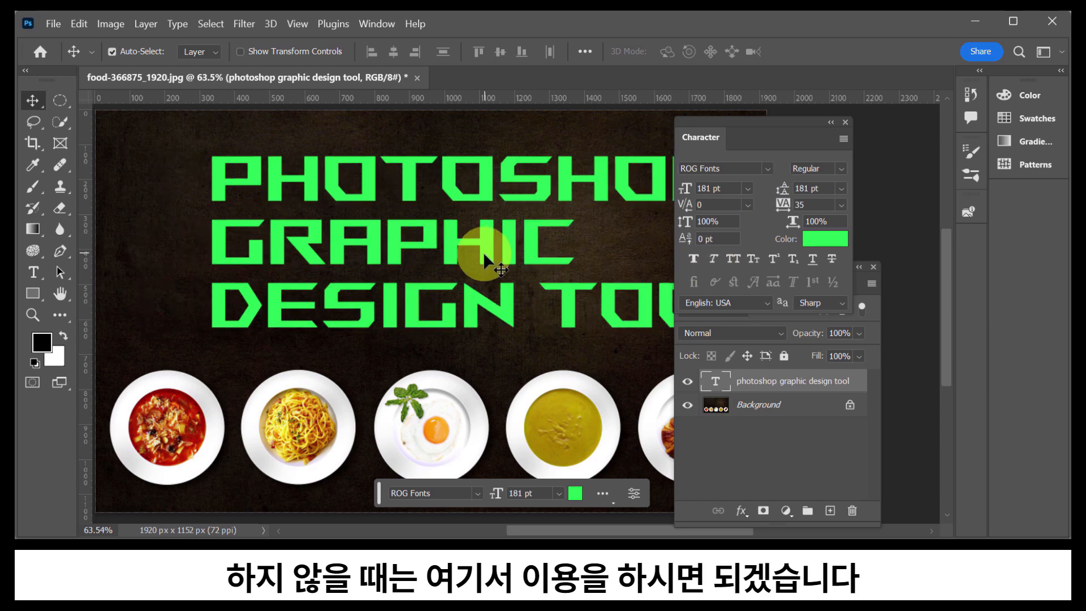
Move the three-line title slightly to the left and up on the food image
mouse_move(483, 252)
left_mouse_down()
mouse_move(416, 276)
mouse_move(399, 257)
mouse_move(420, 246)
mouse_move(476, 335)
mouse_move(431, 256)
mouse_move(464, 249)
left_mouse_up()
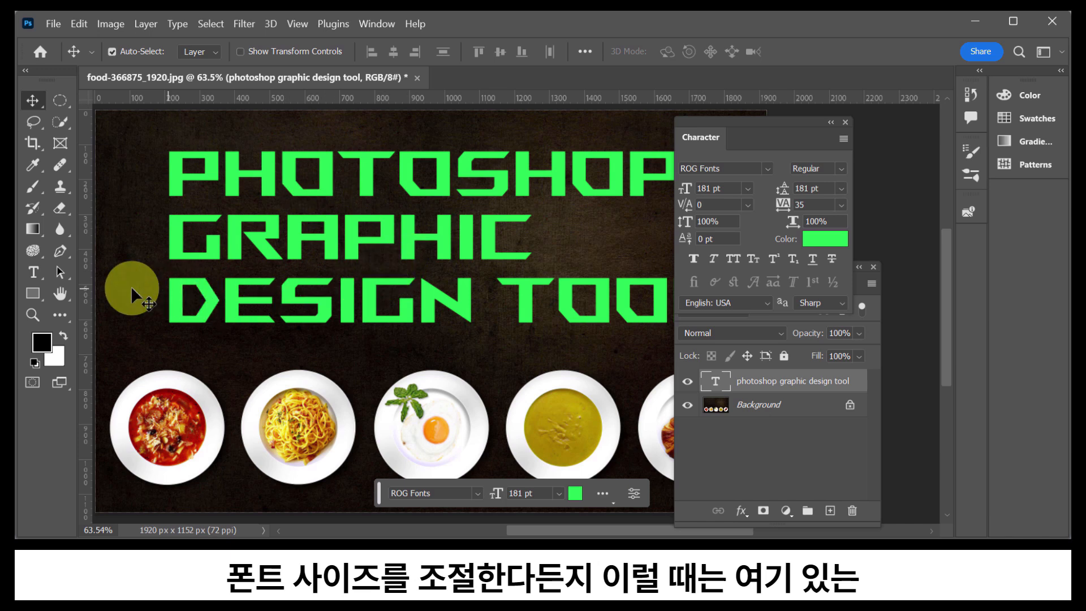
left_click(33, 274)
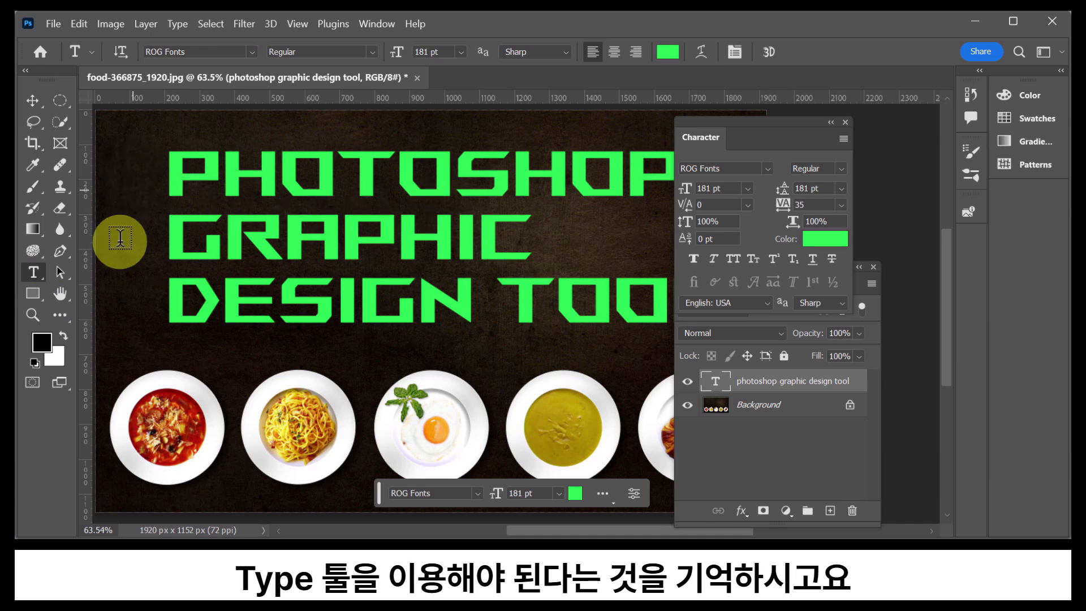
left_click(33, 101)
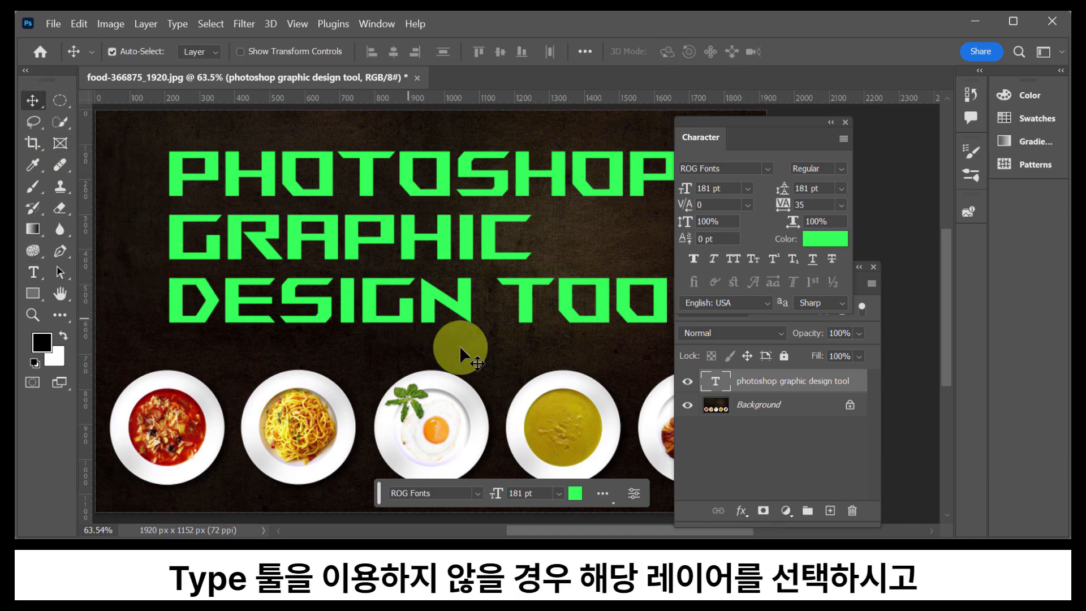
Set the text layer's color to white (ffffff) and reduce its font size
left_click(777, 382)
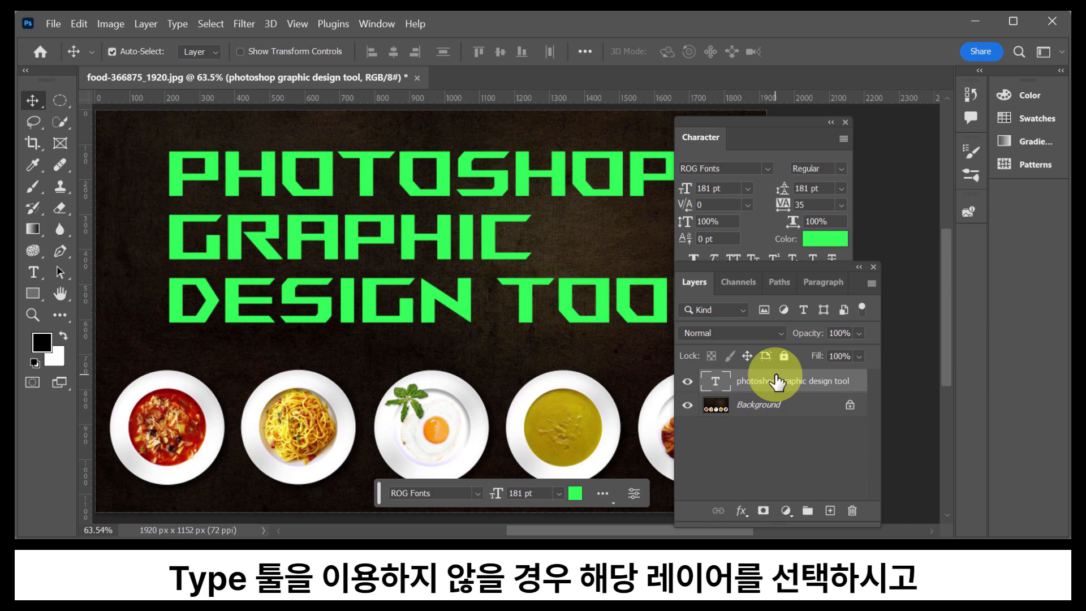
left_click(753, 121)
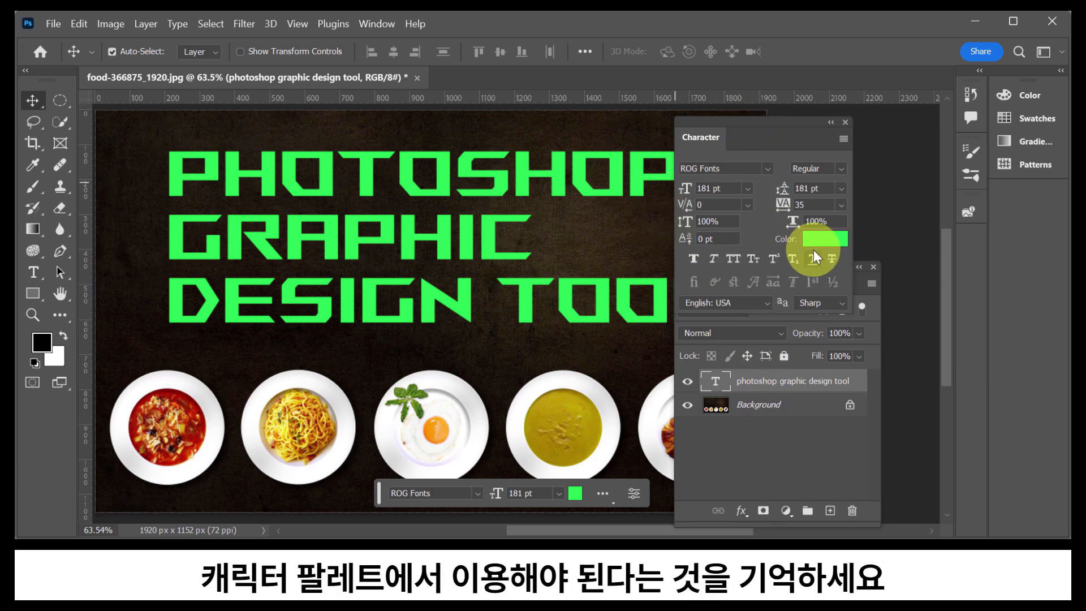
left_click(825, 239)
left_click_drag(611, 159, 439, 78)
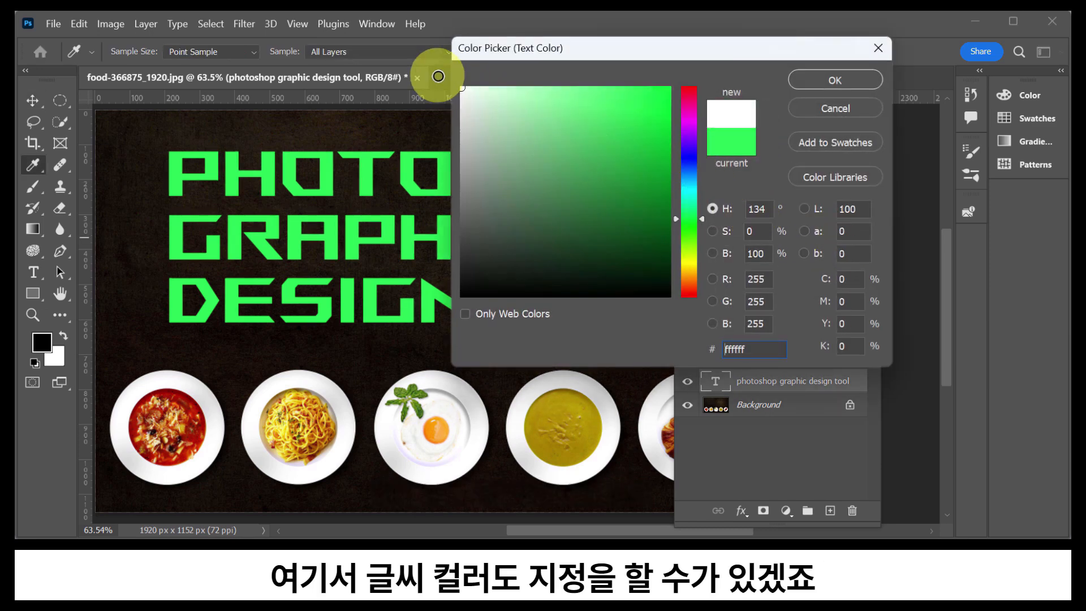
left_click(857, 75)
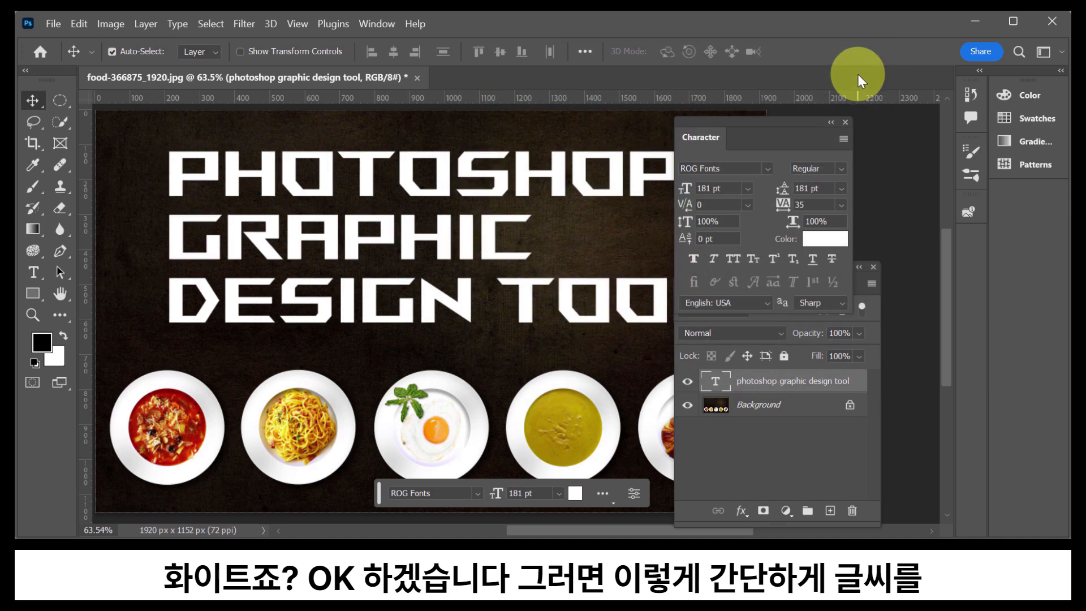
left_click_drag(759, 124, 803, 125)
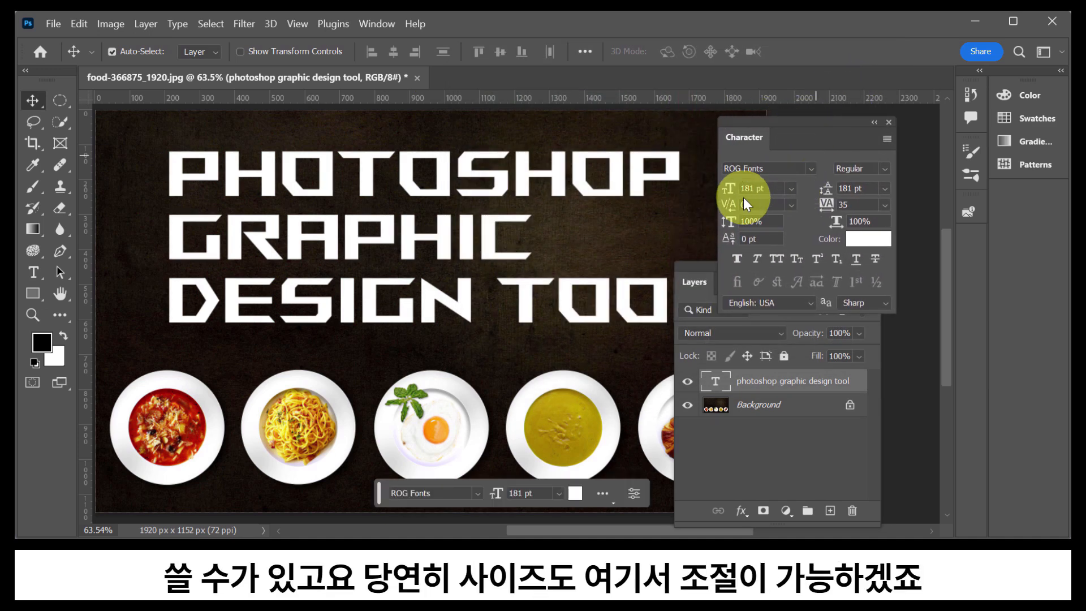
left_click_drag(729, 187, 700, 199)
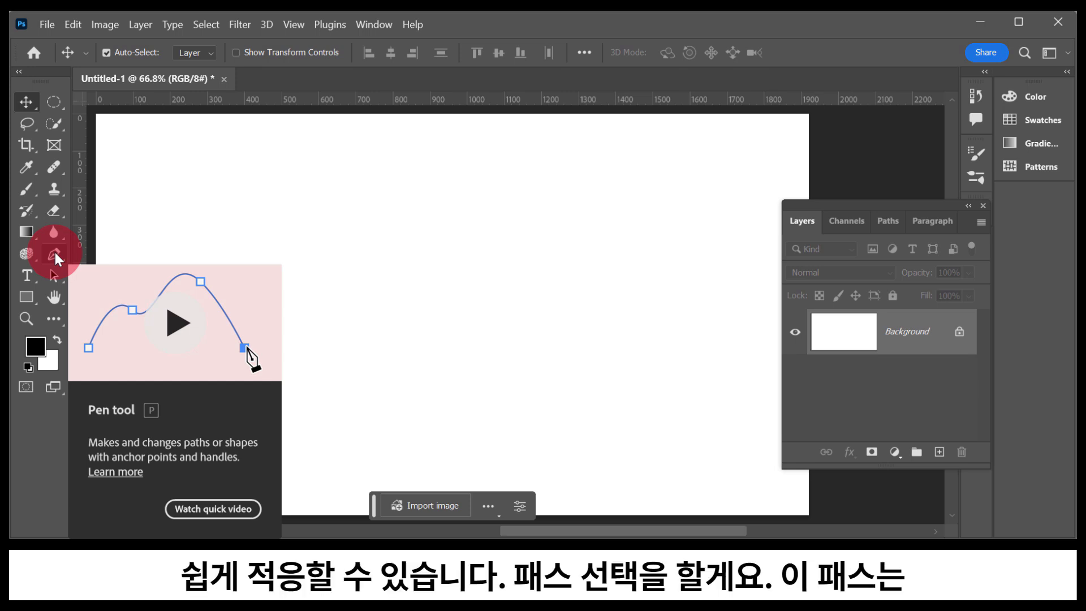
Try to draw a heart-shaped selection freehand with the Lasso tool on the blank canvas and deselect it
left_click(55, 254)
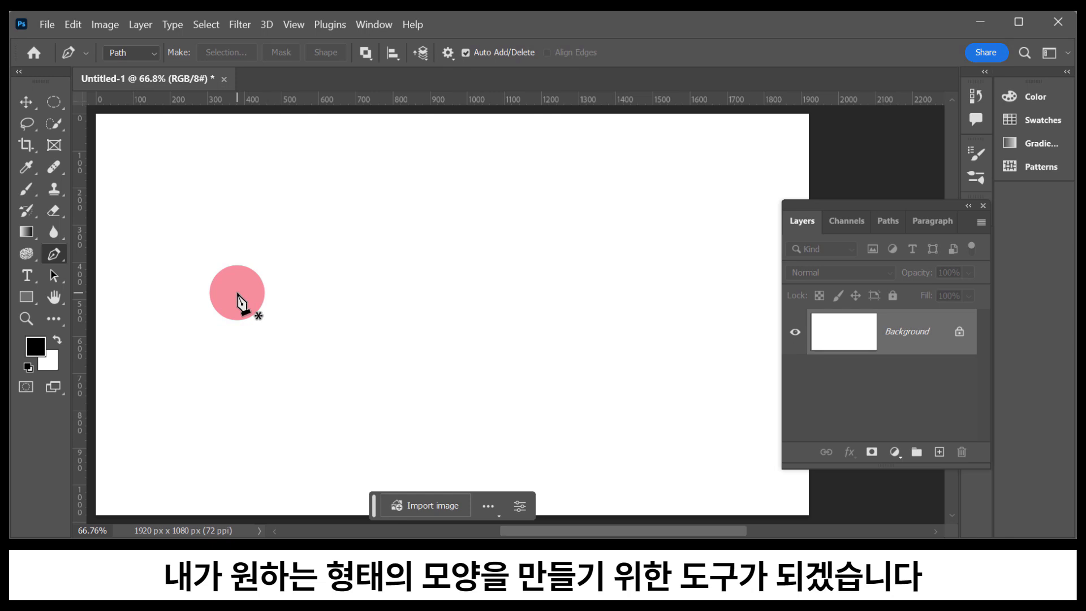
left_click(28, 124)
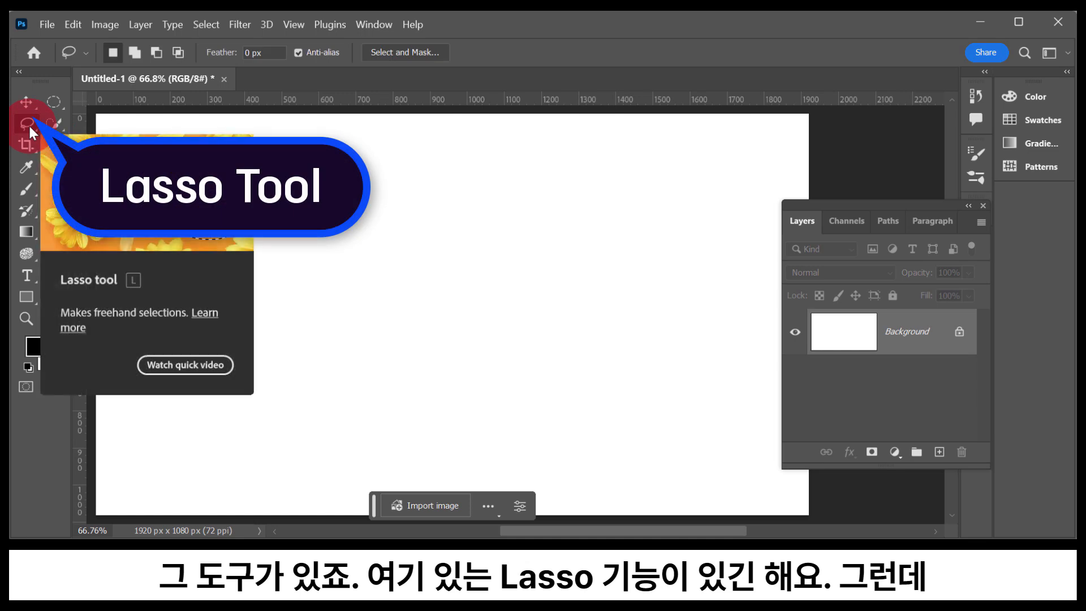
mouse_move(334, 249)
left_mouse_down()
mouse_move(361, 181)
mouse_move(402, 193)
mouse_move(422, 245)
mouse_move(500, 269)
mouse_move(509, 293)
mouse_move(468, 319)
mouse_move(451, 381)
mouse_move(422, 371)
mouse_move(389, 316)
mouse_move(297, 274)
mouse_move(290, 238)
mouse_move(336, 244)
left_mouse_up()
key("ctrl+d")
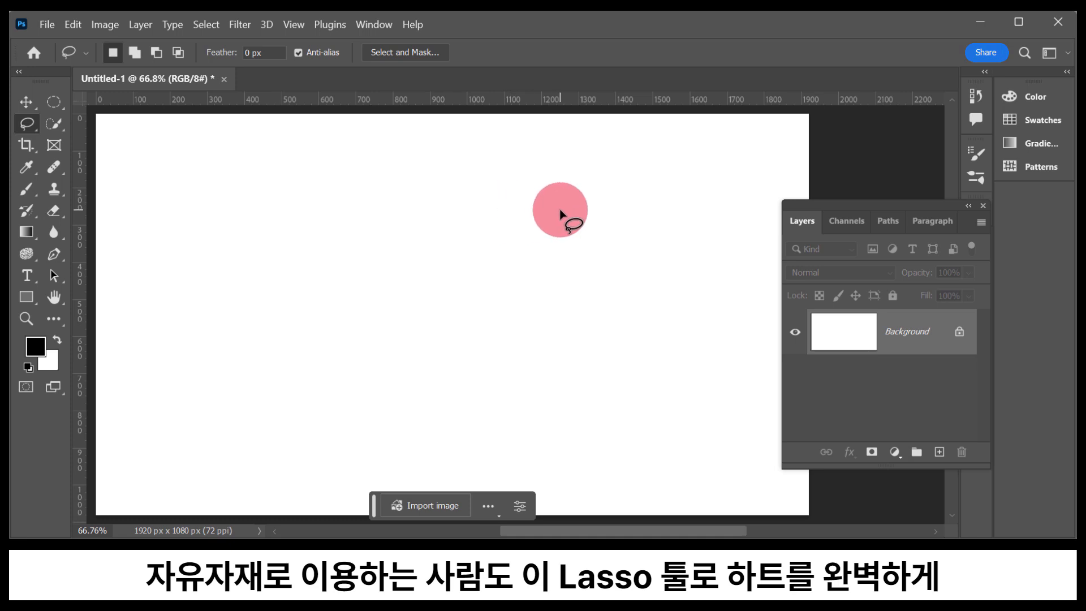
mouse_move(563, 211)
left_mouse_down()
mouse_move(538, 176)
mouse_move(487, 203)
mouse_move(488, 246)
mouse_move(510, 284)
mouse_move(572, 322)
mouse_move(623, 268)
mouse_move(639, 204)
mouse_move(600, 183)
mouse_move(565, 210)
left_mouse_up()
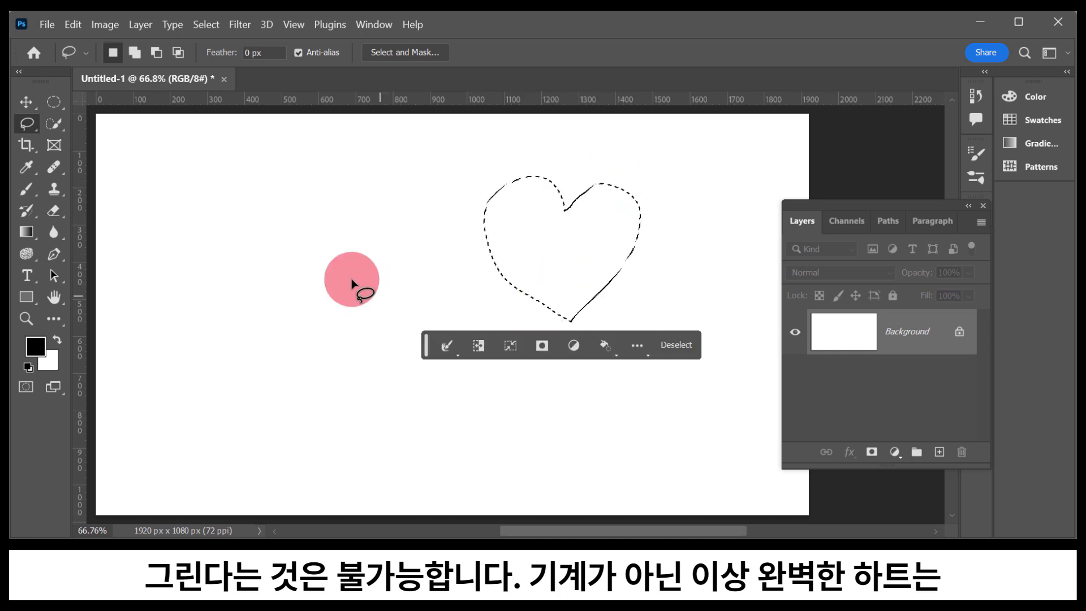
left_click(350, 271)
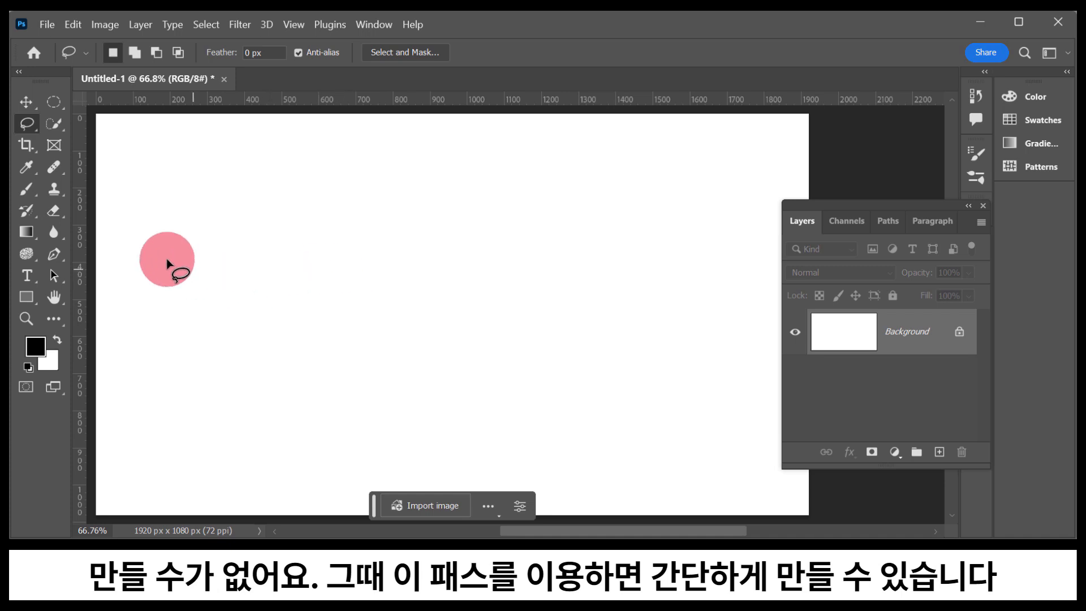
Draw a closed, straight-edged path with nine anchor points using the Pen tool, about 1120 px wide and 690 px high
left_click(54, 254)
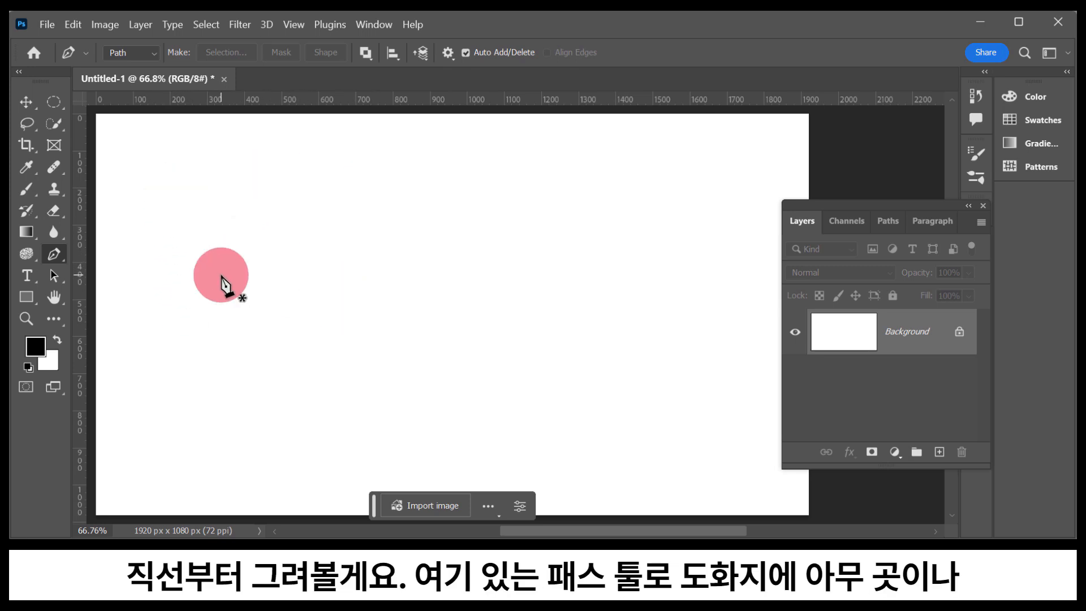
left_click(199, 259)
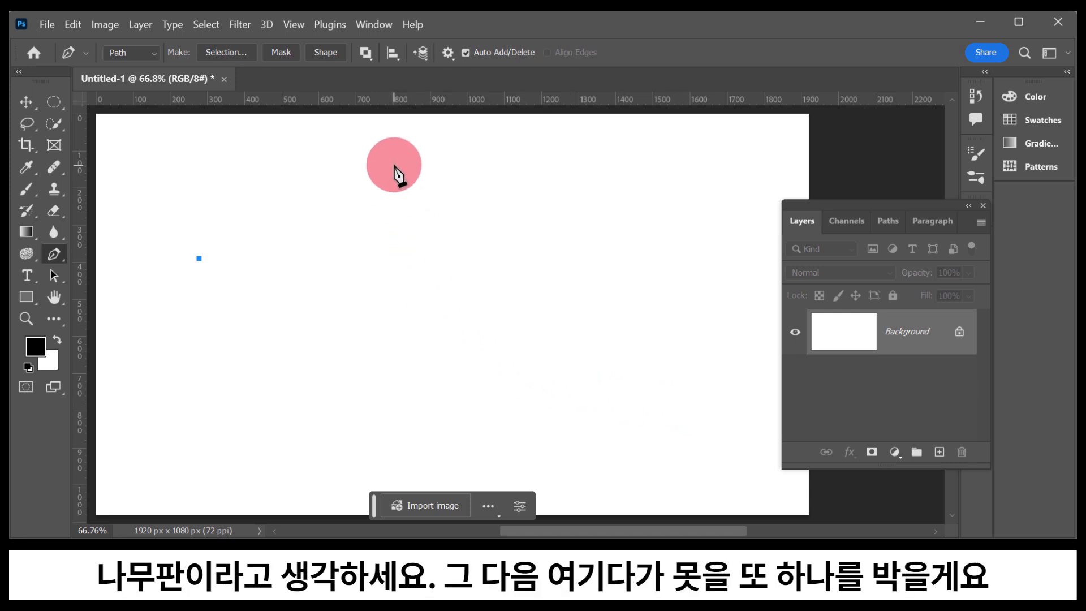
left_click(394, 165)
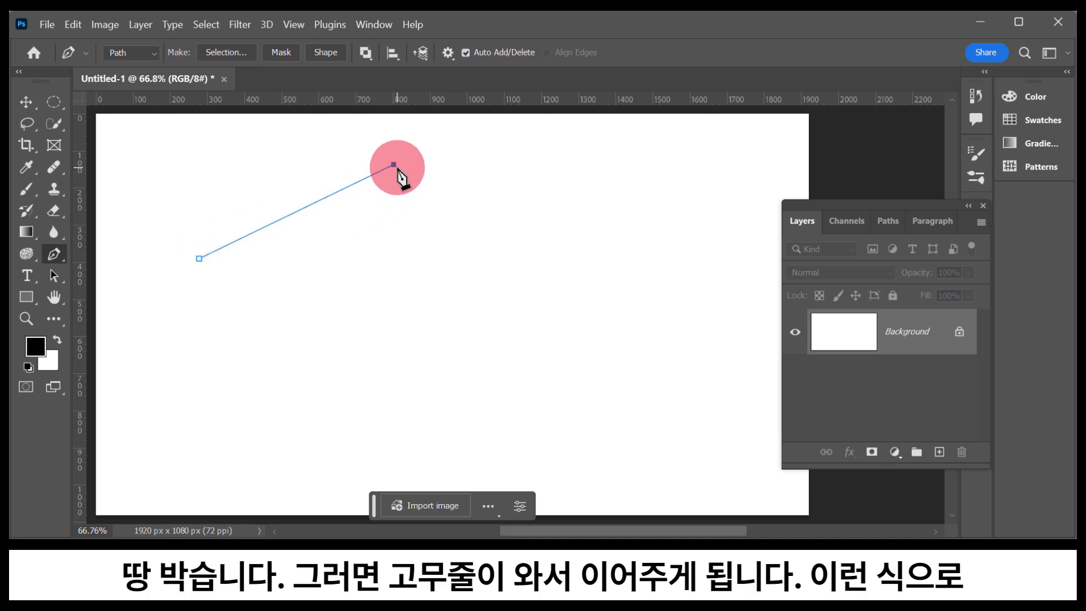
left_click(568, 258)
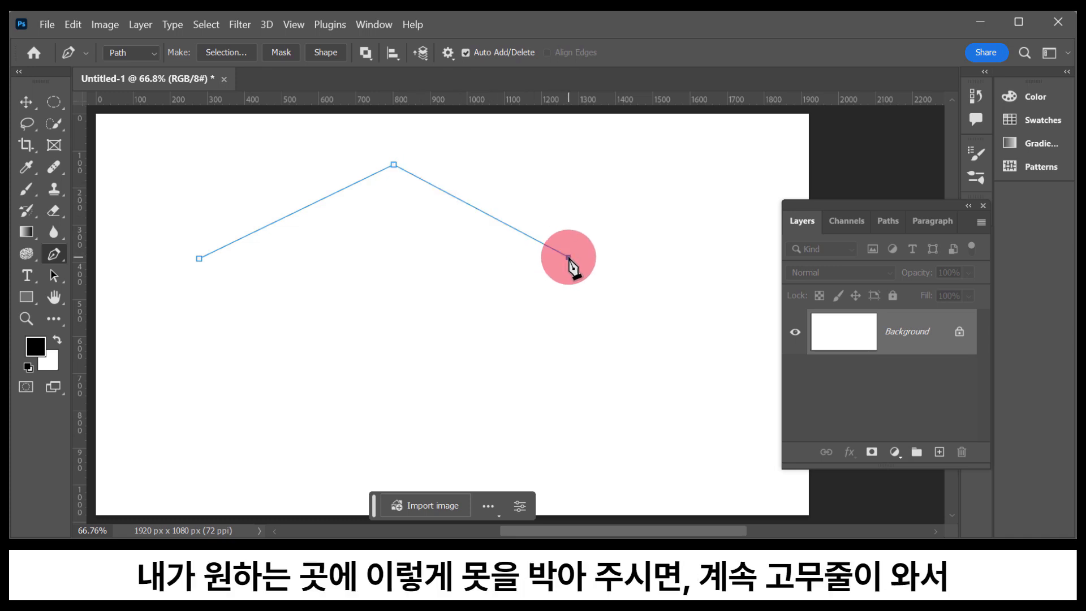
left_click(571, 380)
left_click(431, 372)
left_click(414, 265)
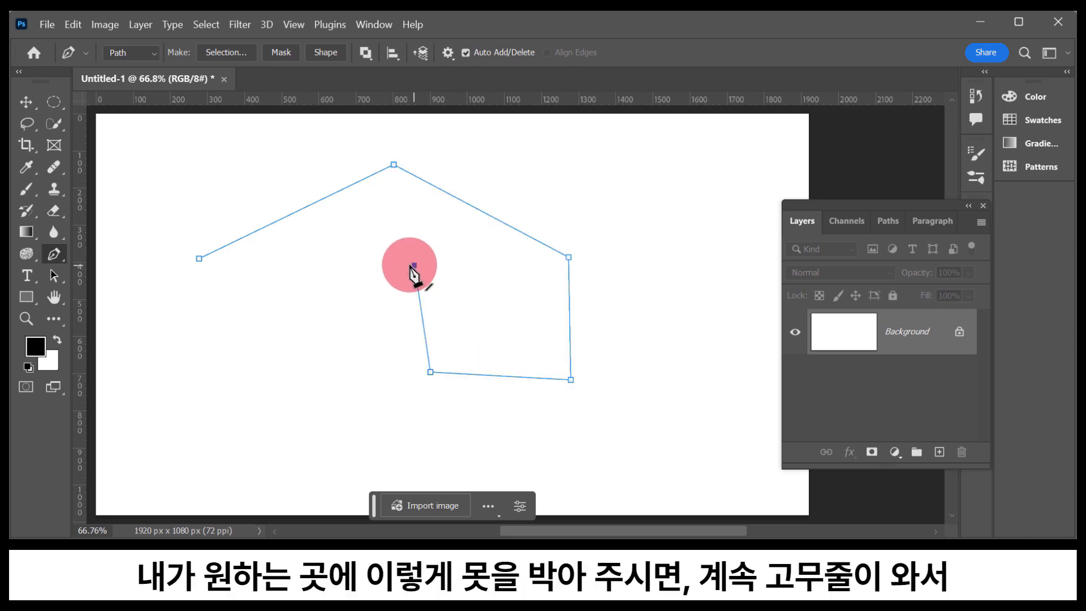
left_click(337, 259)
left_click(333, 419)
left_click(156, 365)
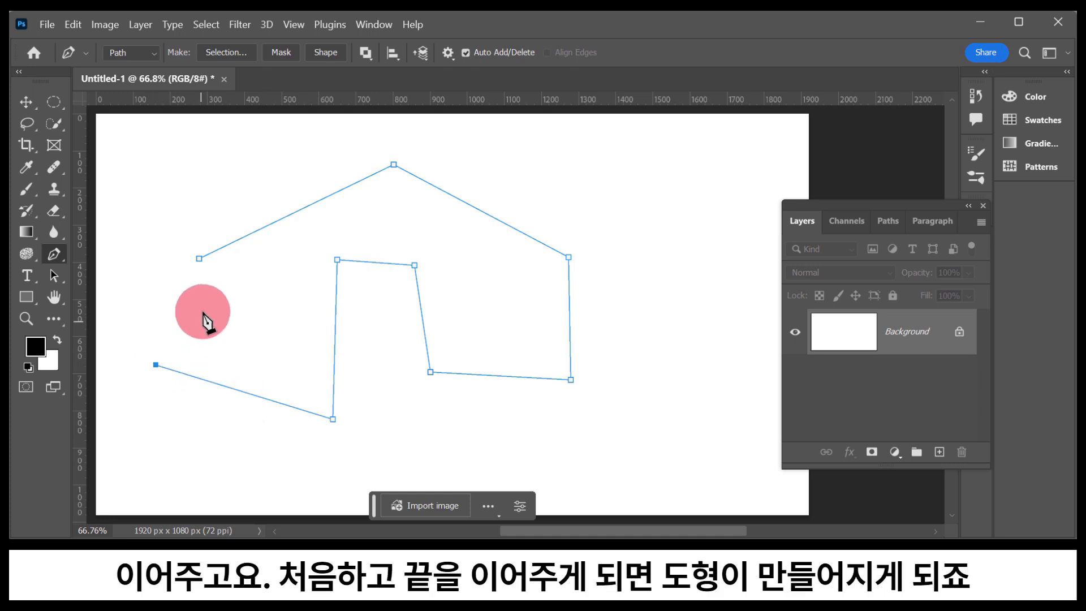
left_click(199, 260)
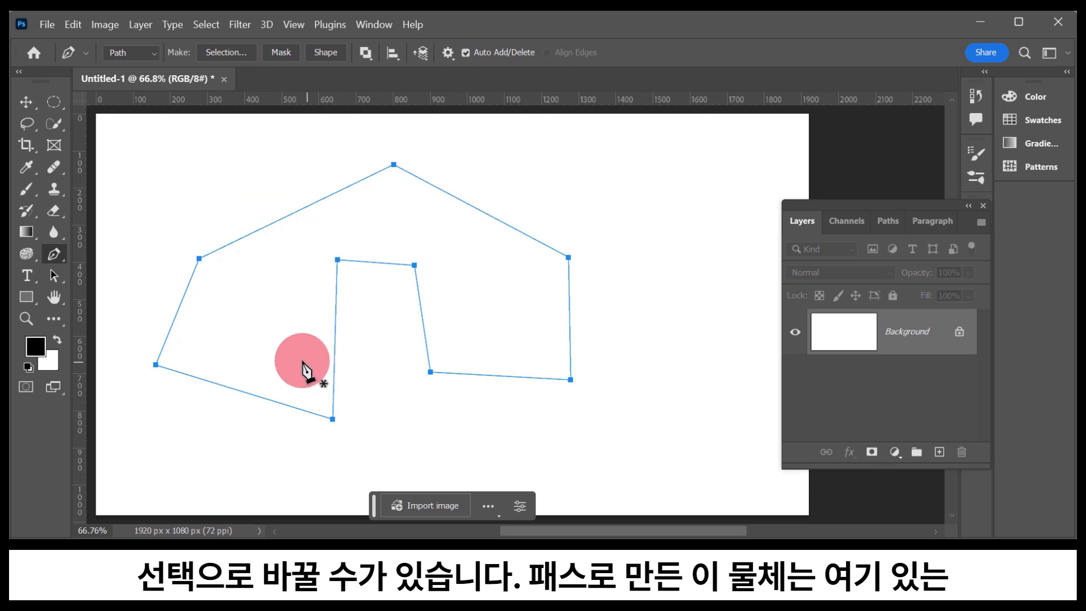
Switch to the Move tool and set the foreground color to bright red
left_click(27, 102)
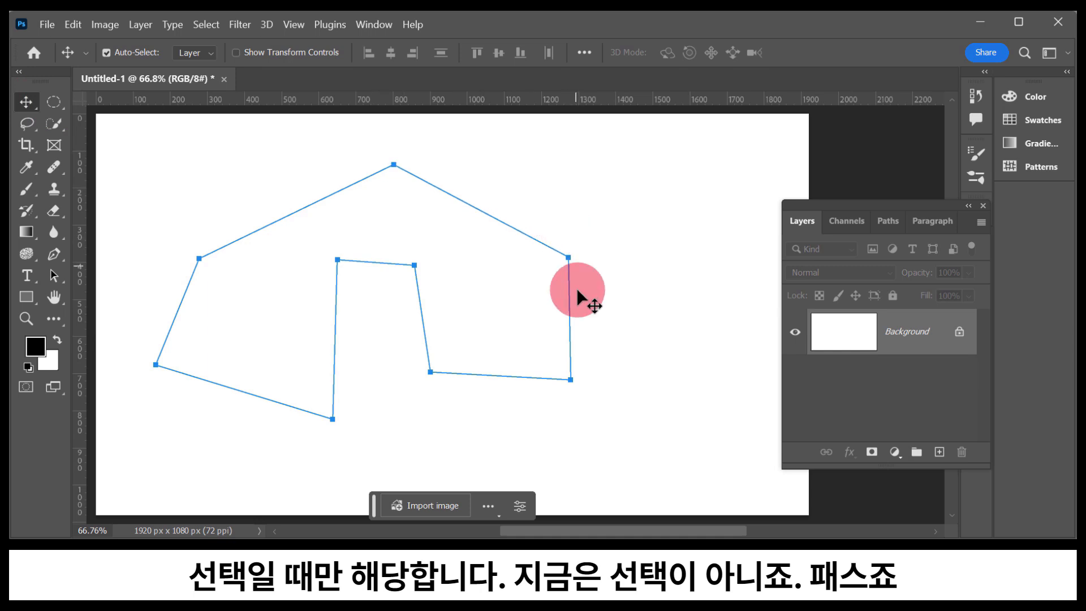
left_click(33, 351)
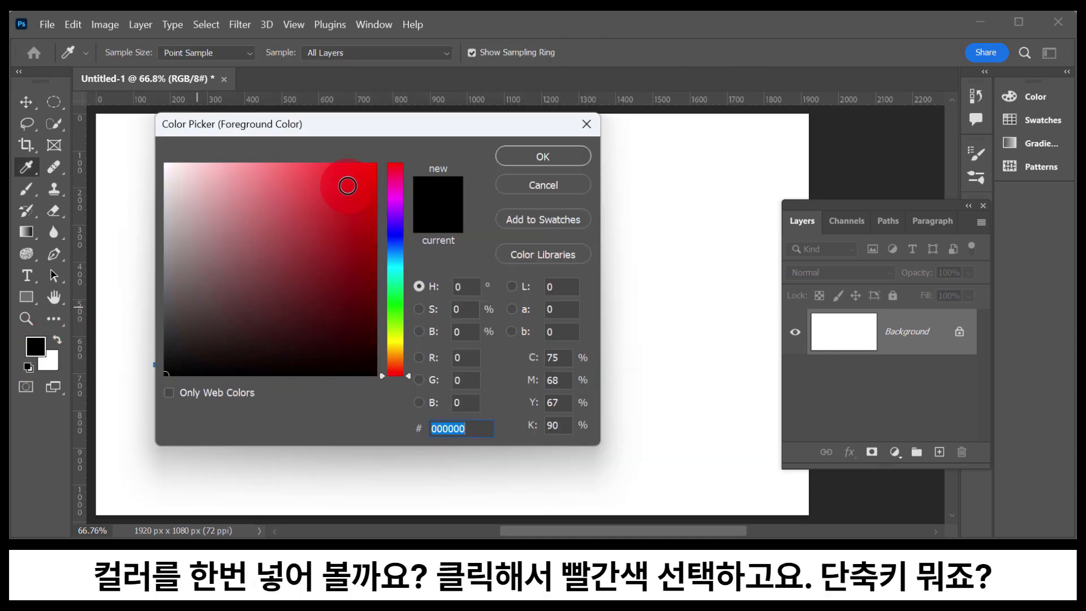
left_click(364, 170)
left_click(545, 156)
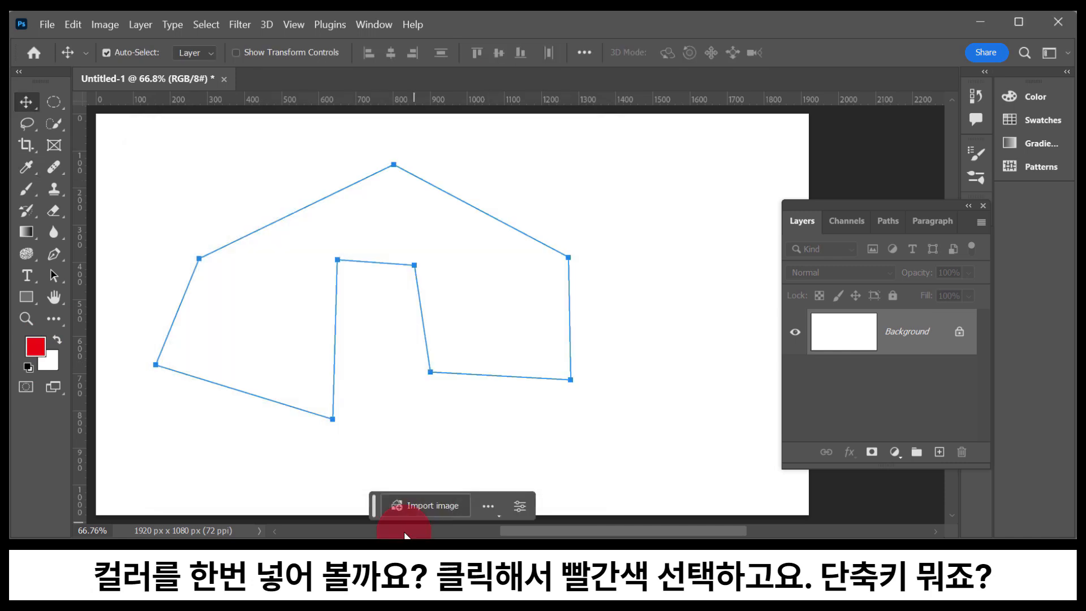
Try to fill the Background layer with the red foreground color while the path is active, and undo the fill
key("alt")
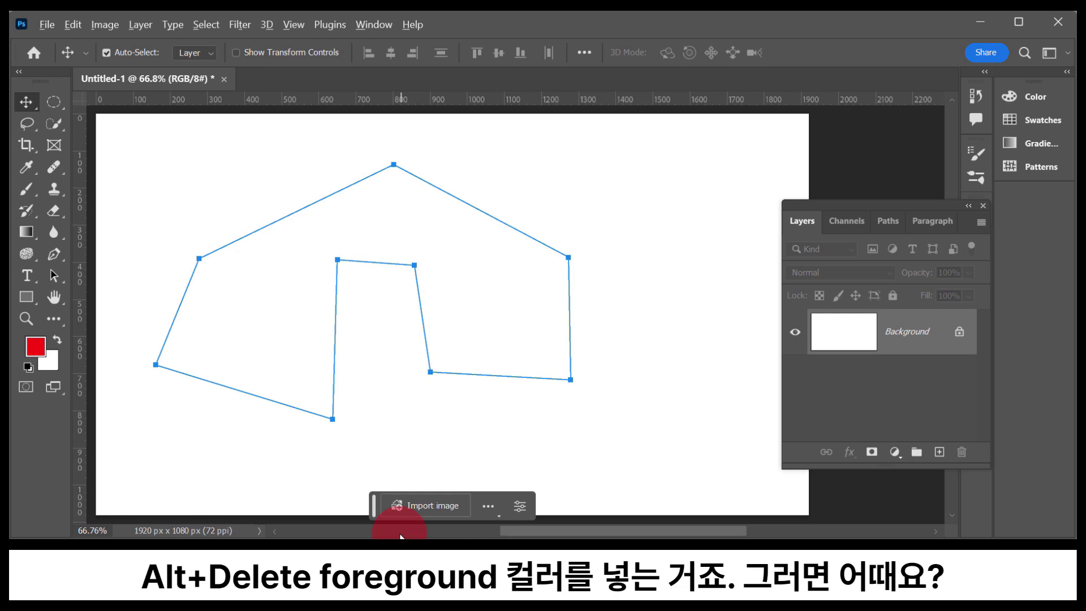
key("alt+Delete")
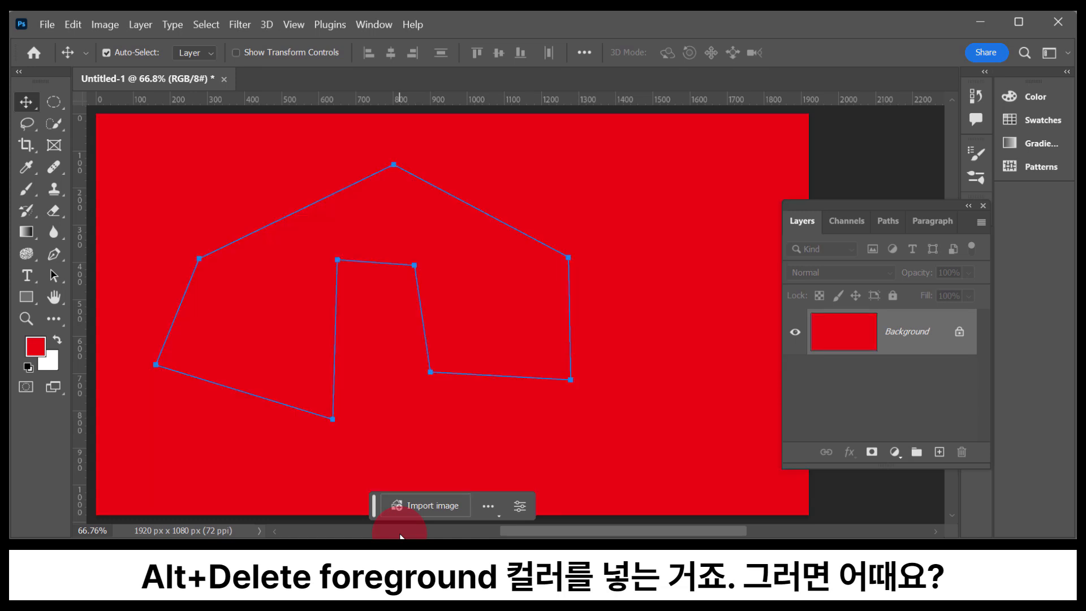
key("ctrl")
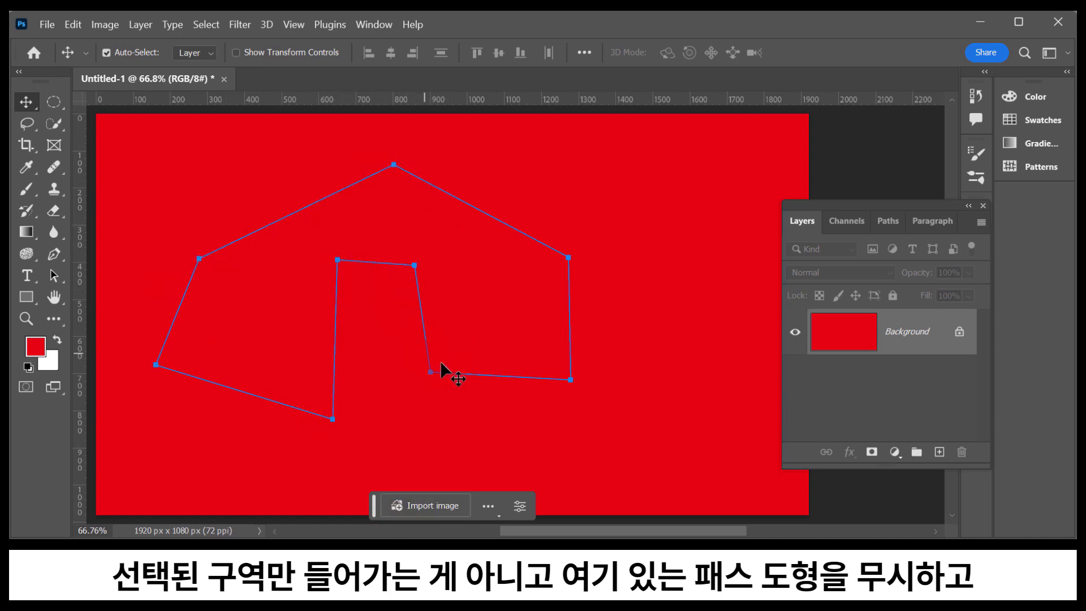
key("ctrl+z")
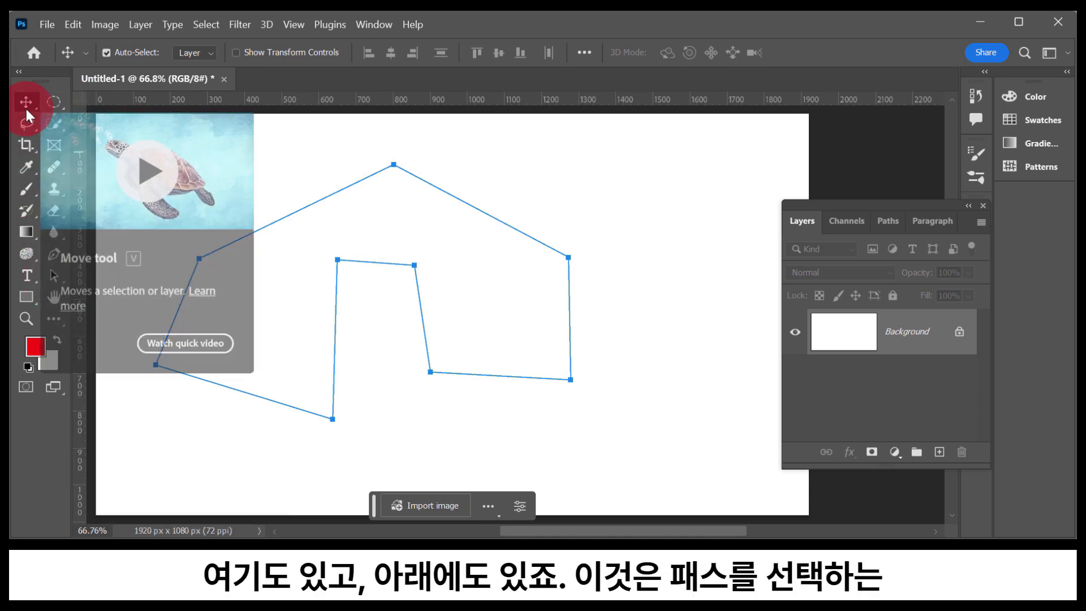
Move the whole house-like path about 100 px right and 50 px up with the Path Selection tool
left_click(59, 277)
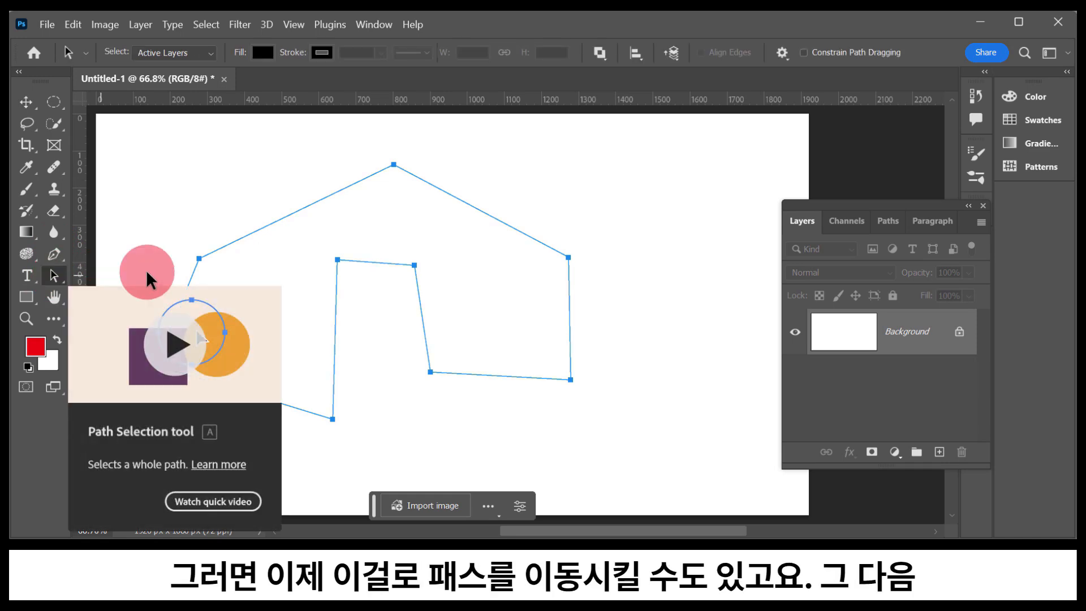
left_click(151, 195)
left_click_drag(231, 249, 268, 232)
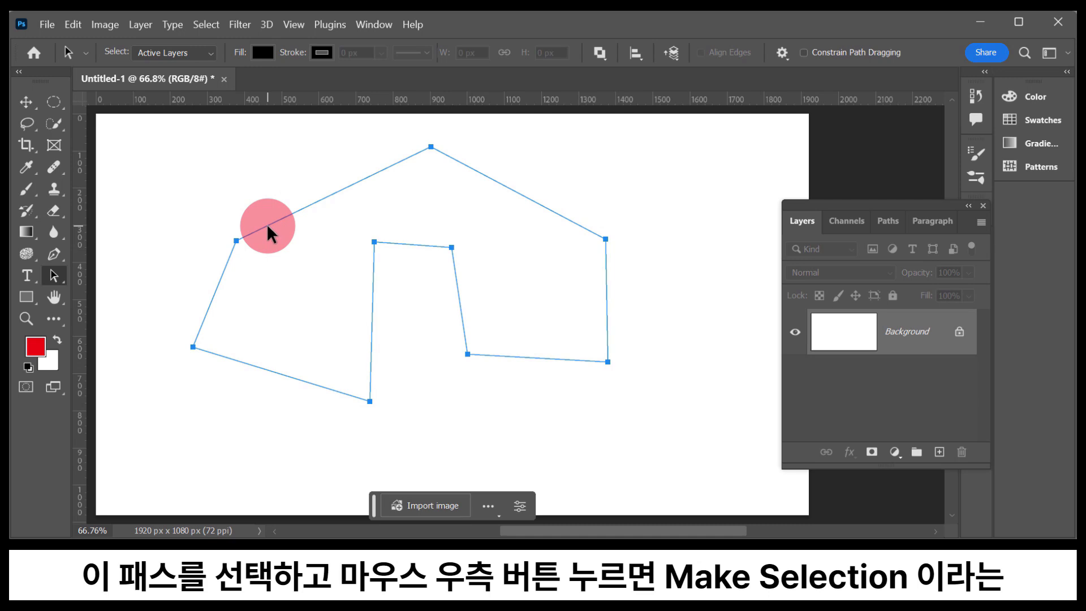
Convert the path to a new anti-aliased selection with a feather radius of 0 pixels
right_click(268, 231)
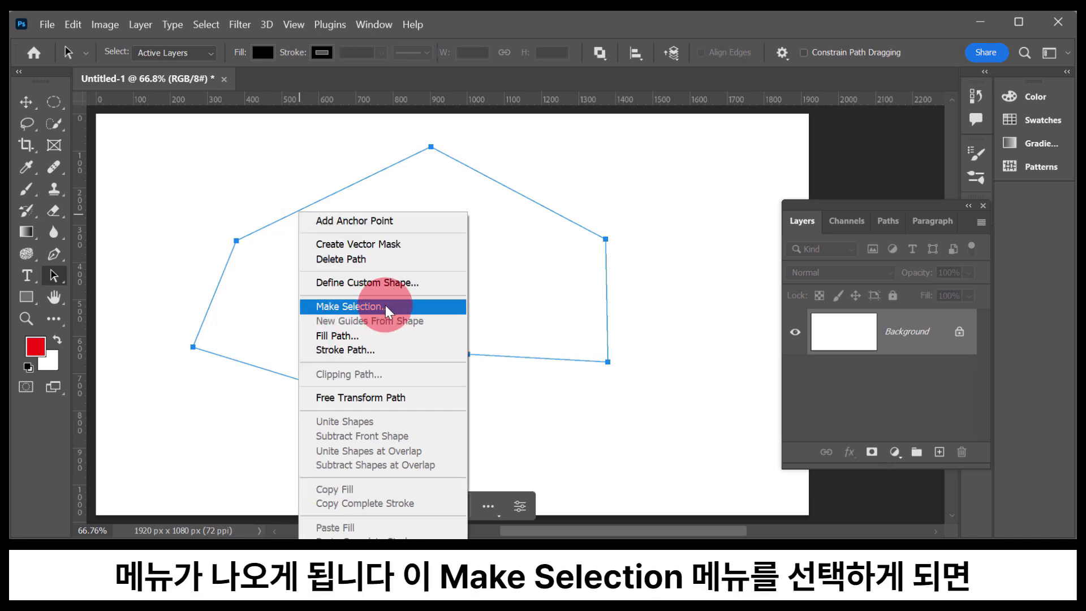
left_click(385, 307)
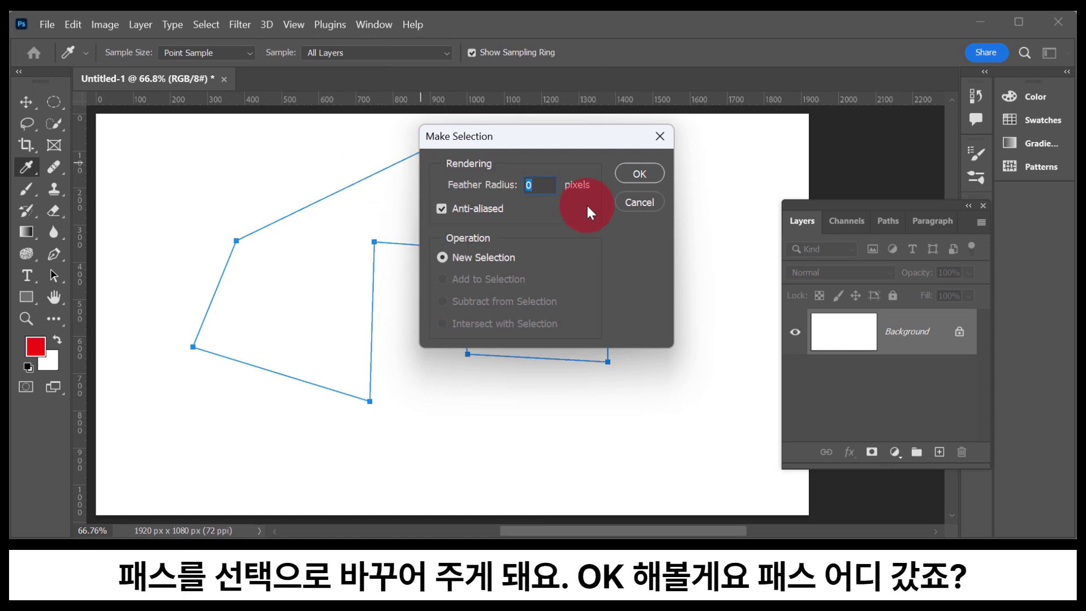
left_click(638, 173)
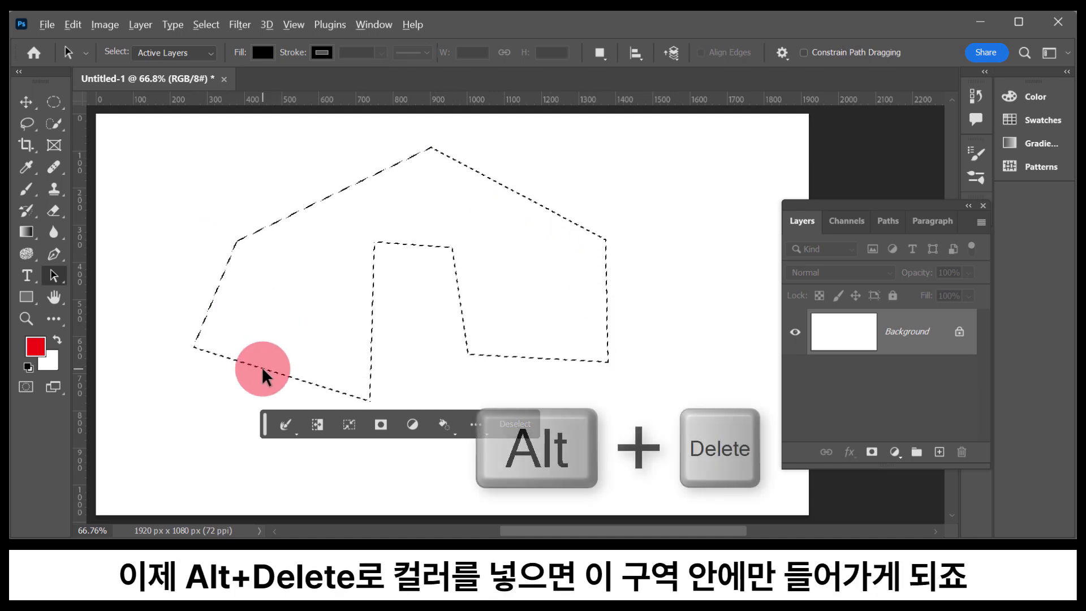
Try to fill the selection with the red foreground color, undo the fill and deselect
key("alt+Delete")
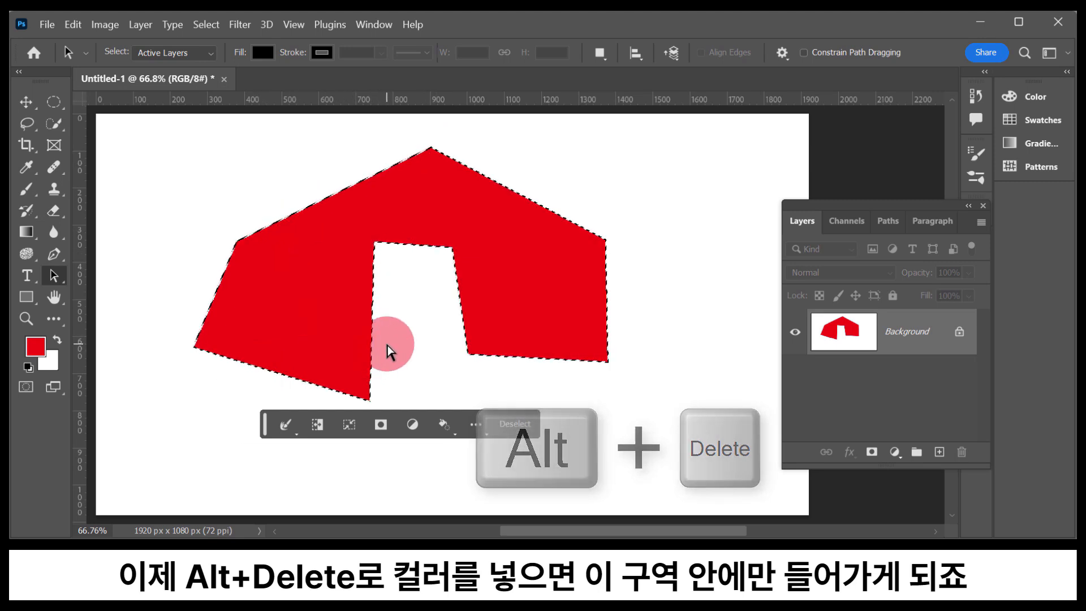
key("ctrl+z")
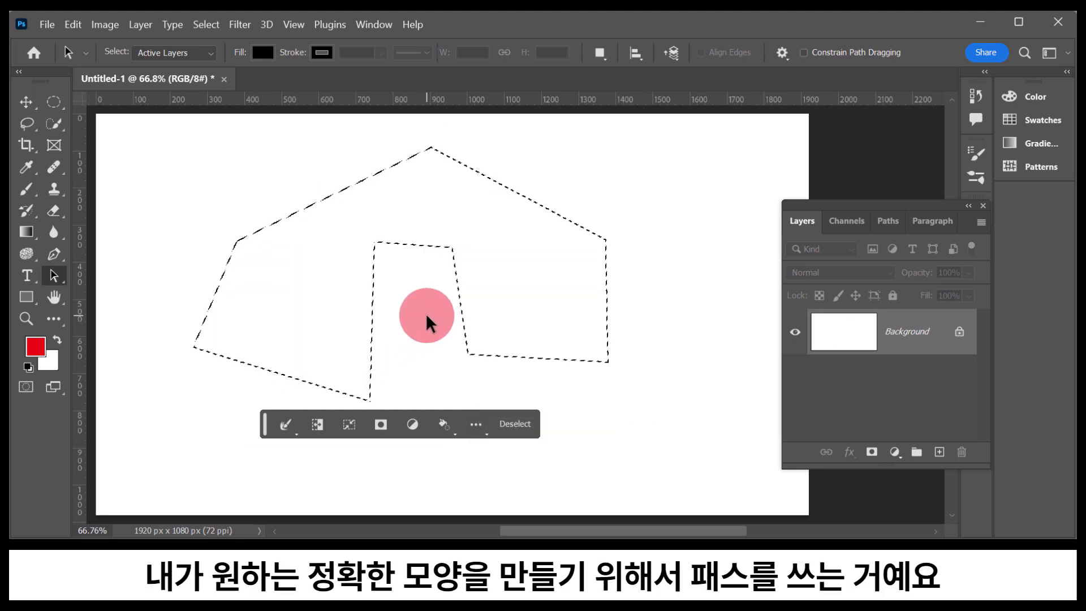
key("ctrl+d")
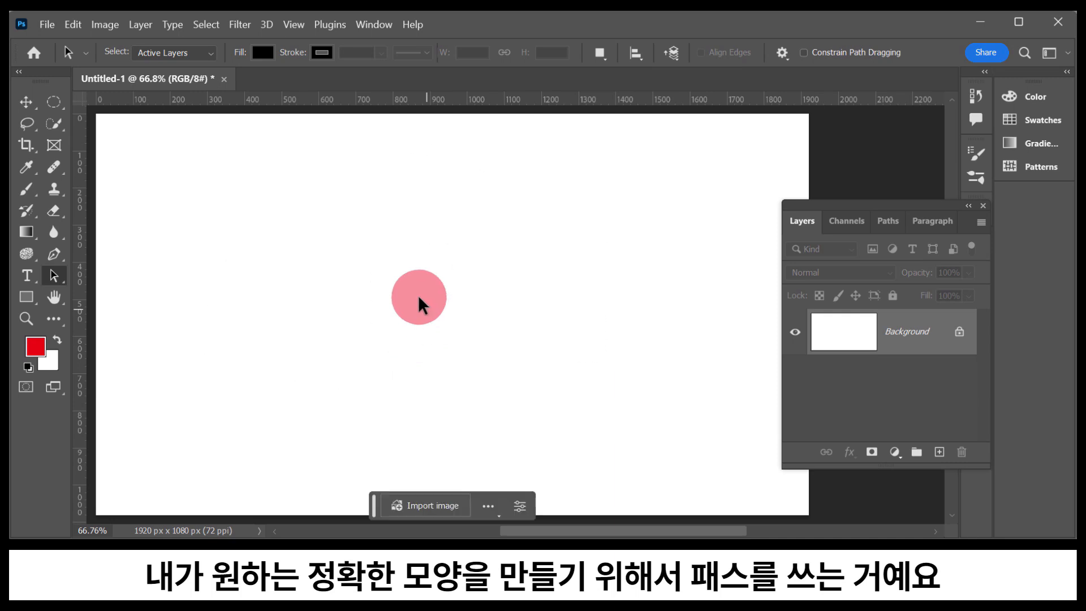
Try to draw a closed, straight-edged path with nine anchor points, about 750 px wide and 660 px high, and delete it
left_click(50, 257)
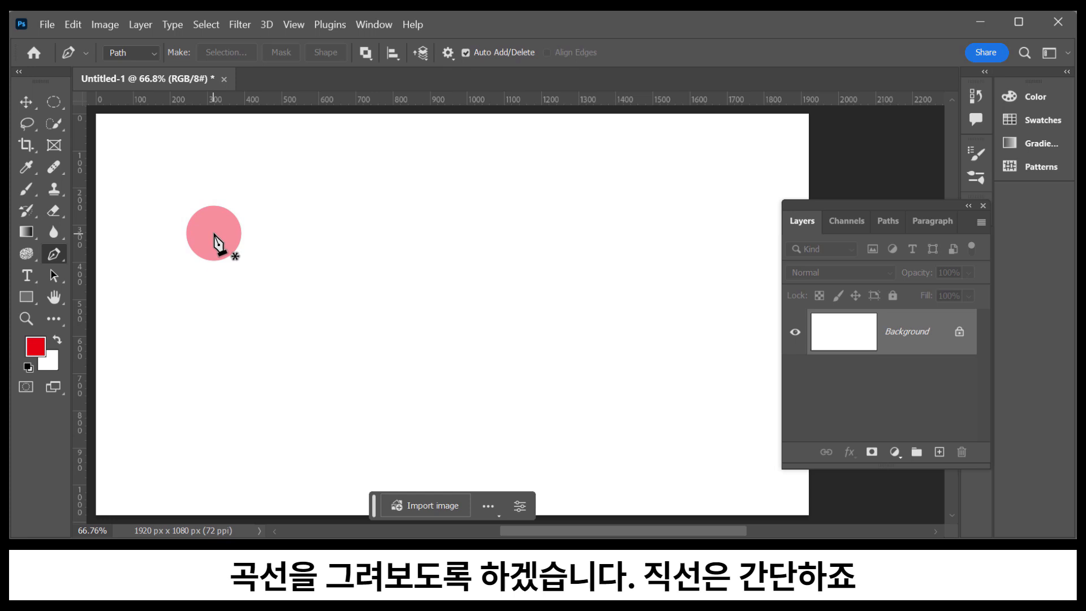
left_click(225, 230)
left_click(383, 148)
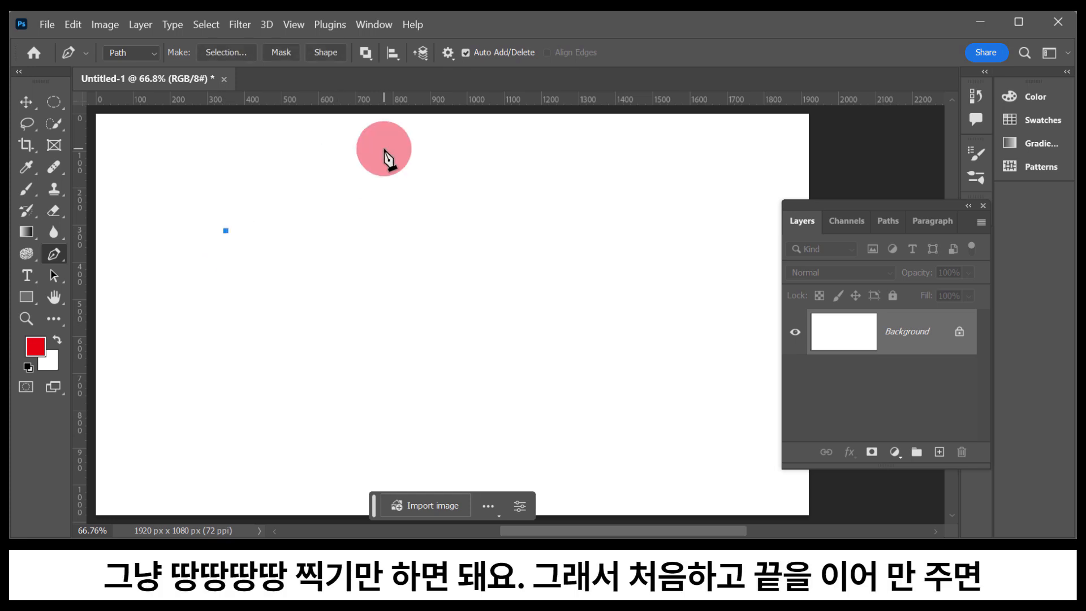
left_click(467, 213)
left_click(434, 323)
left_click(323, 309)
left_click(382, 249)
left_click(297, 249)
left_click(242, 395)
left_click(189, 310)
left_click(225, 231)
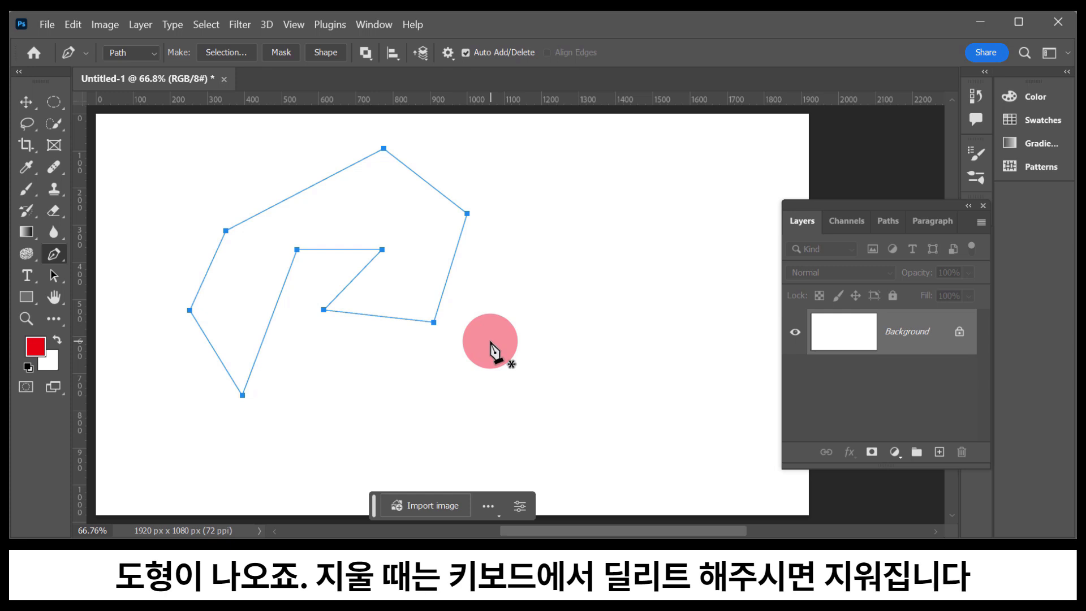
key("Delete")
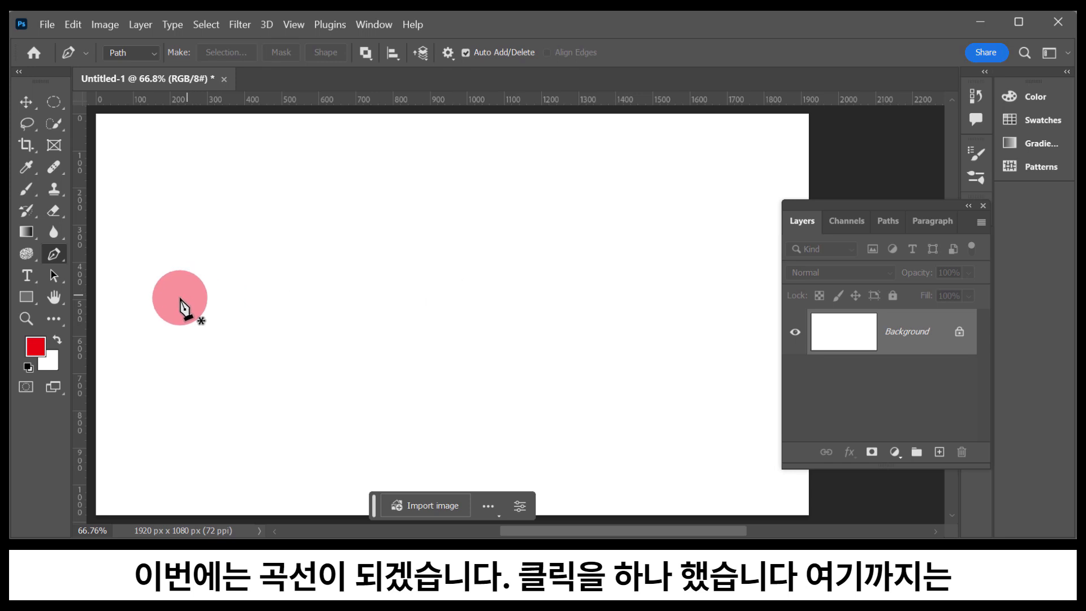
Draw a curved Pen tool segment rising about 340 px right and 300 px up, ending in a smooth anchor with horizontal handles about 270 px long
left_click(157, 344)
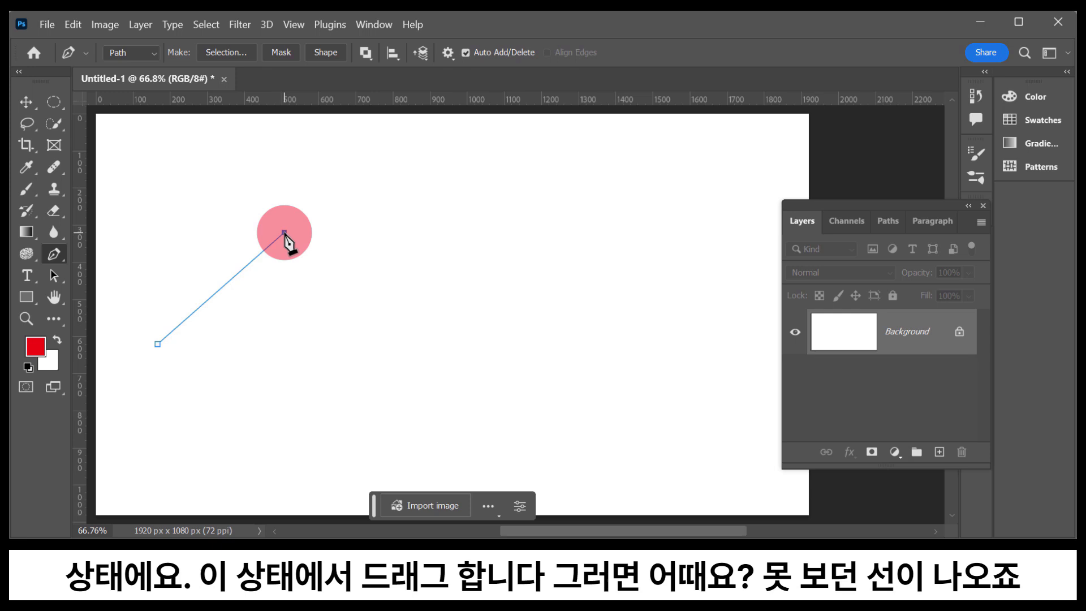
left_click_drag(290, 237, 385, 232)
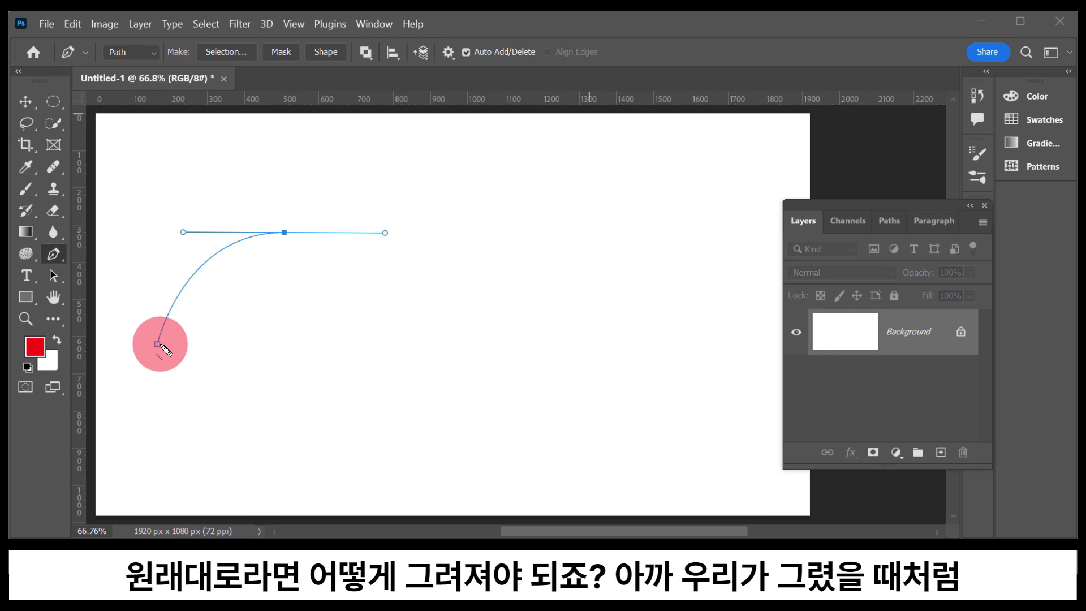
left_click_drag(160, 344, 284, 233)
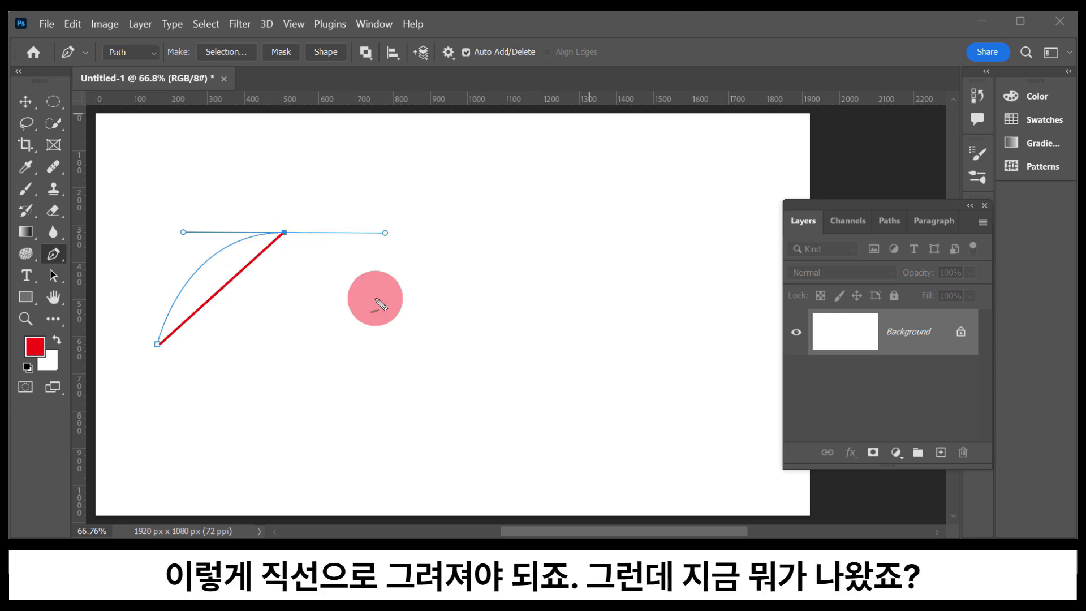
mouse_move(389, 258)
left_mouse_down()
mouse_move(363, 253)
mouse_move(386, 219)
mouse_move(409, 238)
mouse_move(363, 264)
left_mouse_up()
mouse_move(193, 254)
left_mouse_down()
mouse_move(185, 213)
mouse_move(201, 246)
left_mouse_up()
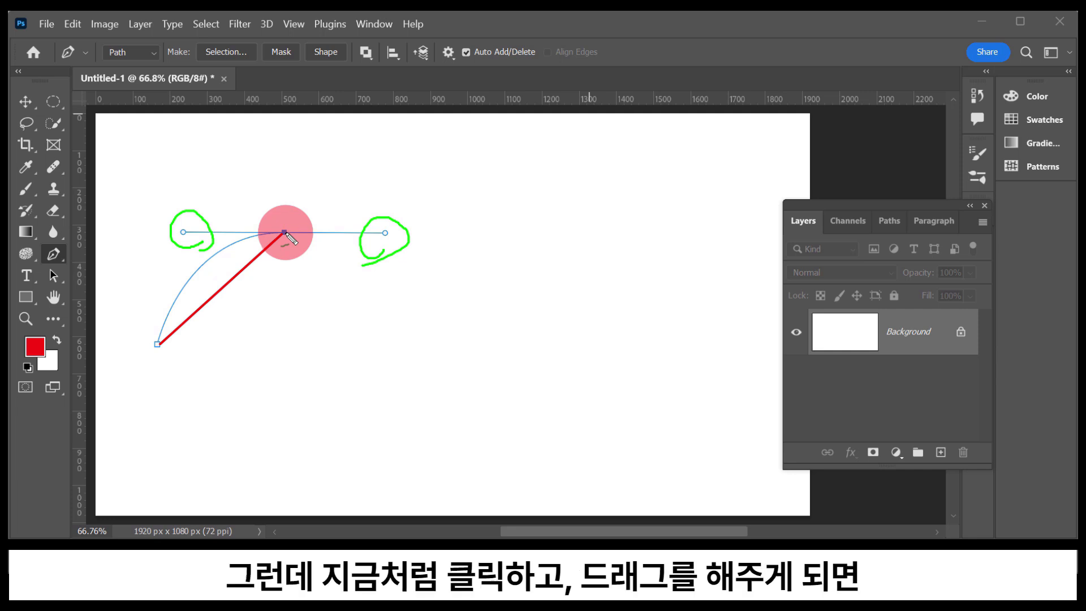
mouse_move(285, 233)
left_mouse_down()
mouse_move(339, 237)
mouse_move(333, 228)
mouse_move(350, 243)
mouse_move(320, 258)
mouse_move(281, 232)
mouse_move(217, 231)
mouse_move(220, 219)
mouse_move(198, 236)
mouse_move(231, 239)
left_mouse_up()
mouse_move(348, 249)
left_mouse_down()
mouse_move(325, 218)
mouse_move(356, 253)
left_mouse_up()
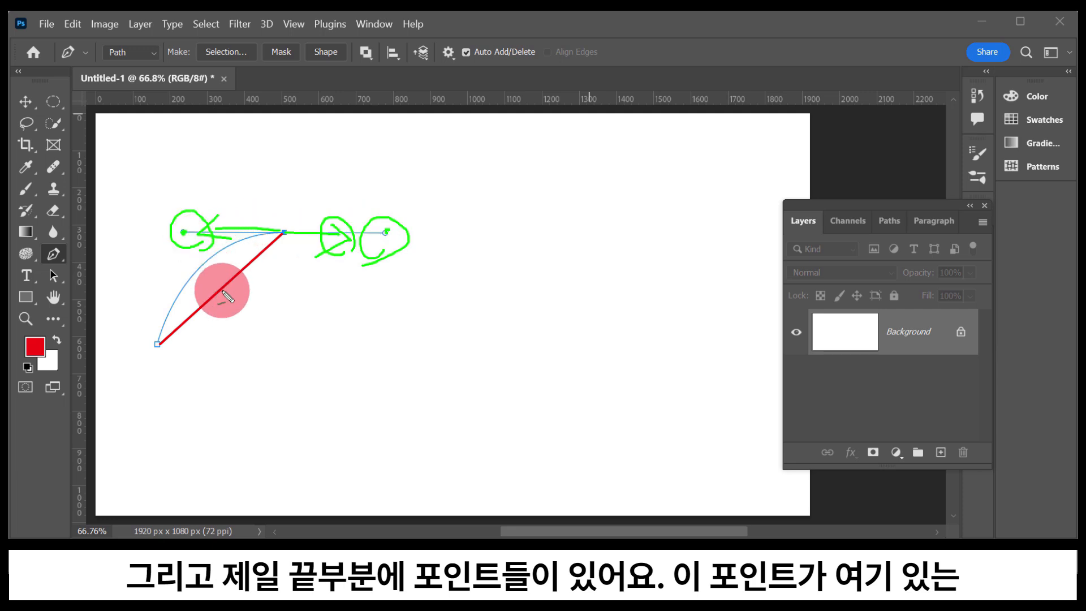
mouse_move(222, 289)
left_mouse_down()
mouse_move(193, 246)
mouse_move(188, 264)
mouse_move(189, 250)
mouse_move(225, 244)
left_mouse_up()
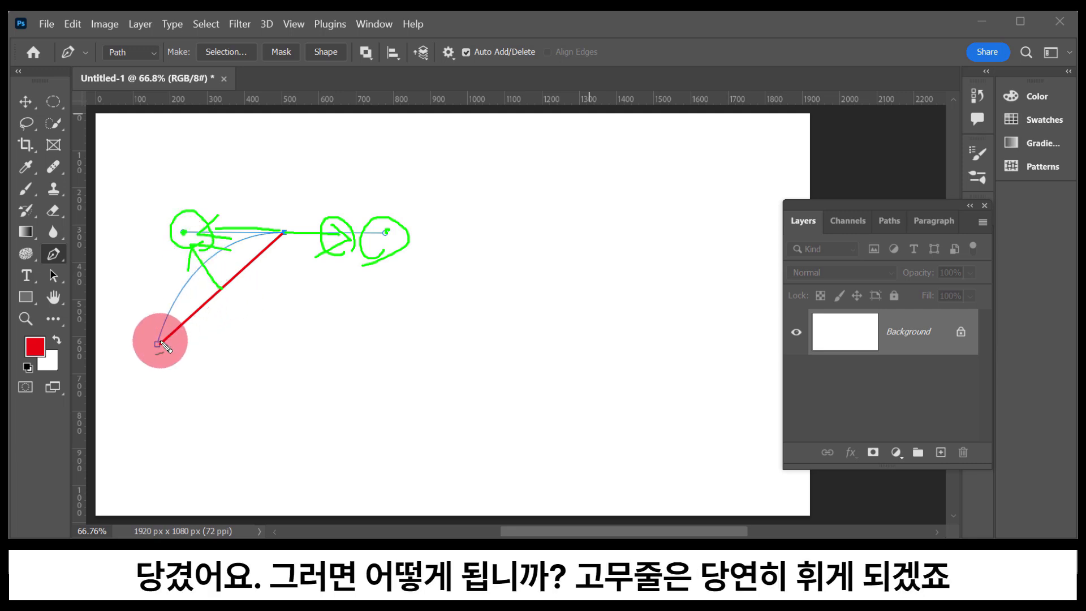
mouse_move(160, 343)
left_mouse_down()
mouse_move(191, 279)
mouse_move(278, 242)
left_mouse_up()
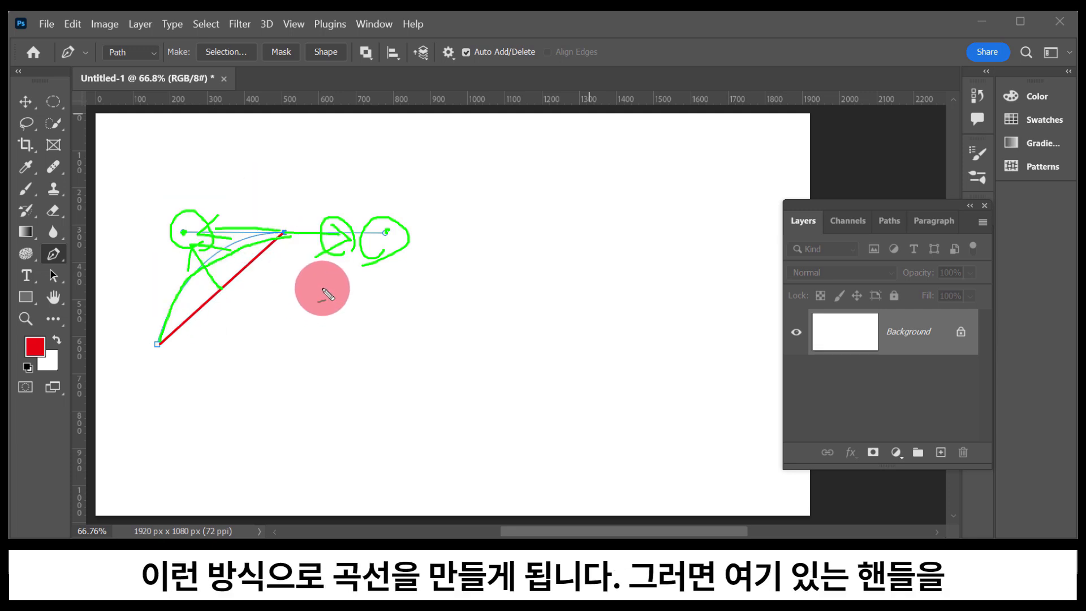
mouse_move(354, 262)
left_mouse_down()
mouse_move(401, 259)
mouse_move(403, 248)
mouse_move(395, 255)
mouse_move(368, 227)
mouse_move(417, 209)
mouse_move(395, 256)
left_mouse_up()
mouse_move(293, 232)
left_mouse_down()
mouse_move(398, 233)
mouse_move(351, 275)
left_mouse_up()
mouse_move(273, 229)
left_mouse_down()
mouse_move(184, 234)
mouse_move(185, 210)
mouse_move(175, 235)
left_mouse_up()
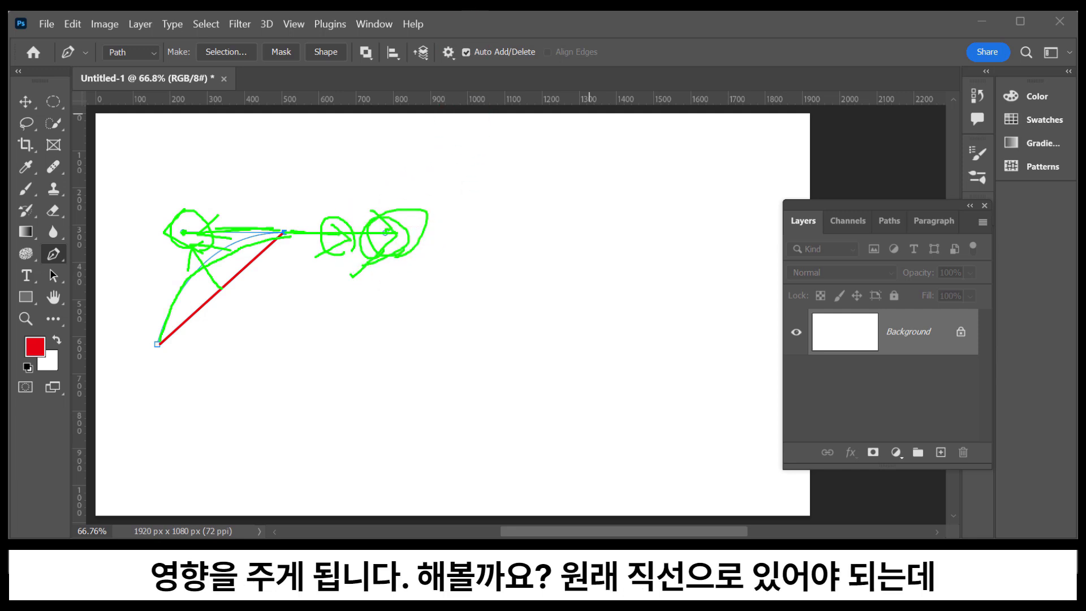
key("Escape")
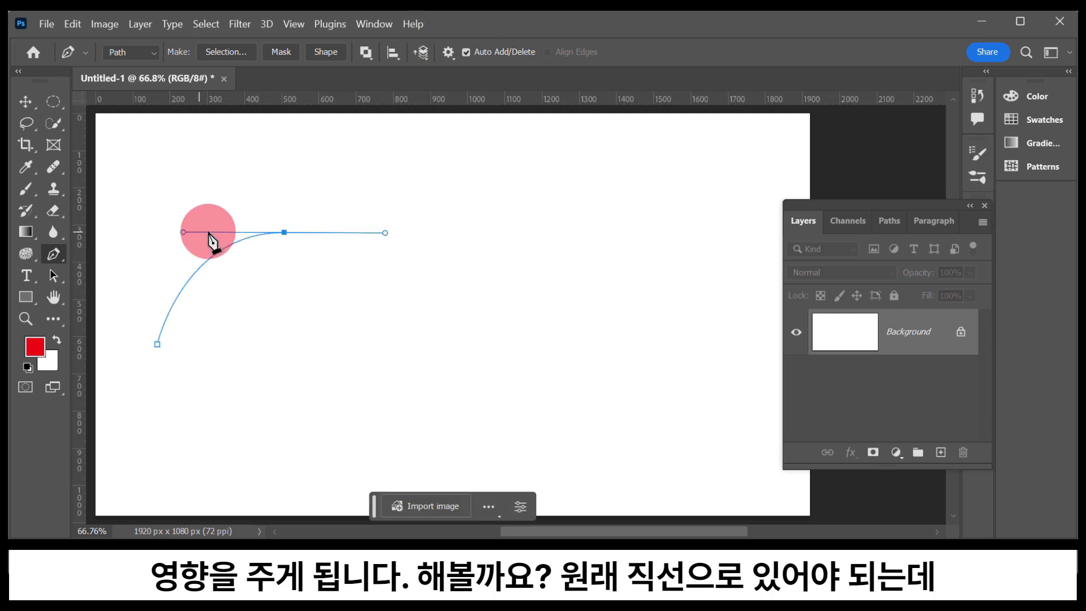
left_click(206, 263)
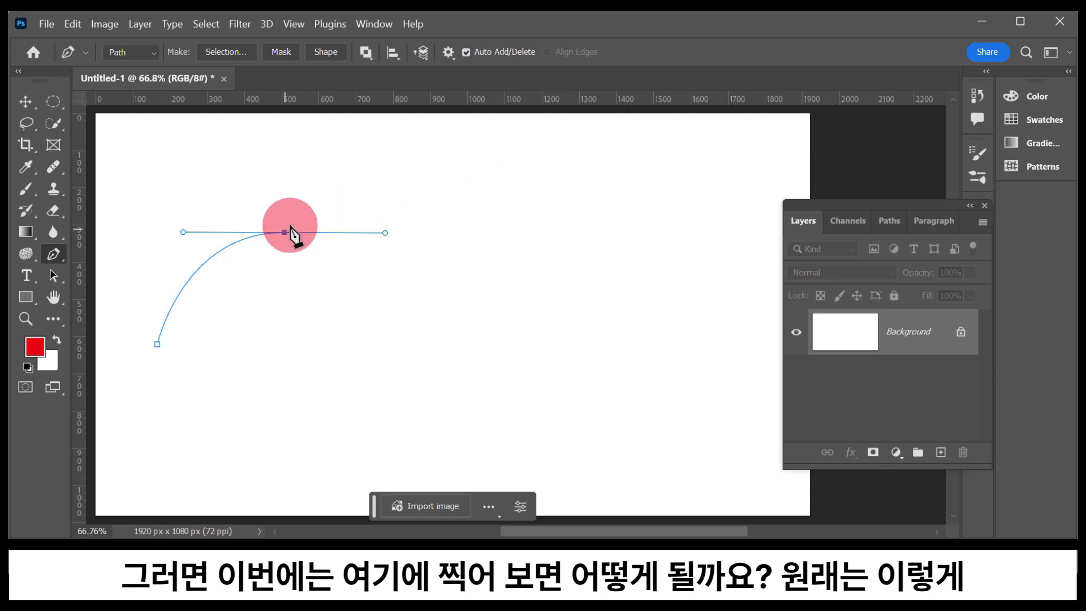
left_click_drag(285, 229, 463, 143)
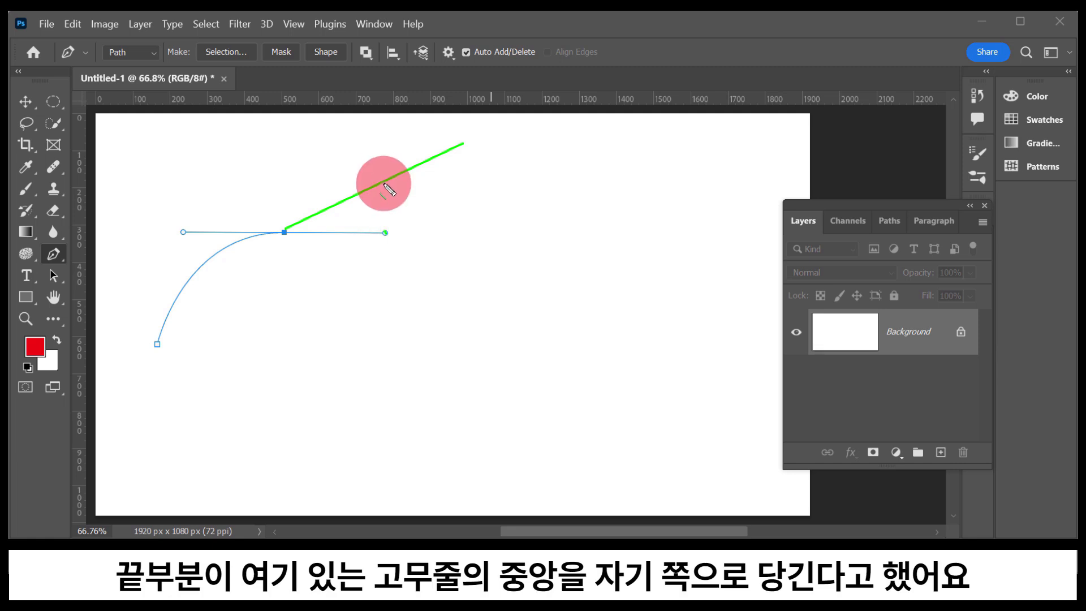
mouse_move(383, 186)
left_mouse_down()
mouse_move(381, 216)
mouse_move(398, 210)
left_mouse_up()
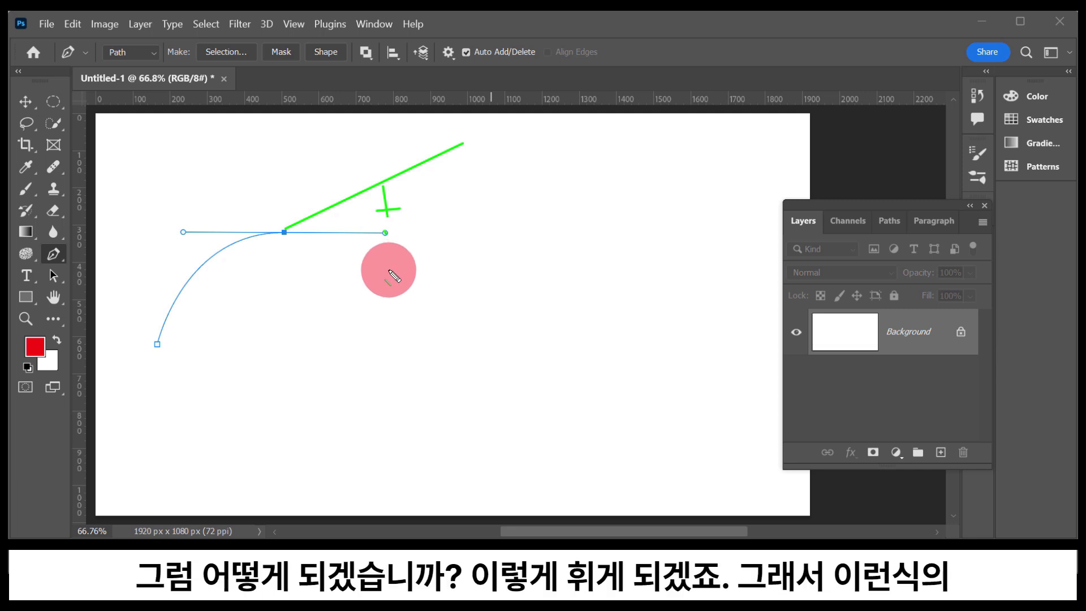
mouse_move(284, 233)
left_mouse_down()
mouse_move(379, 219)
mouse_move(422, 196)
mouse_move(466, 142)
left_mouse_up()
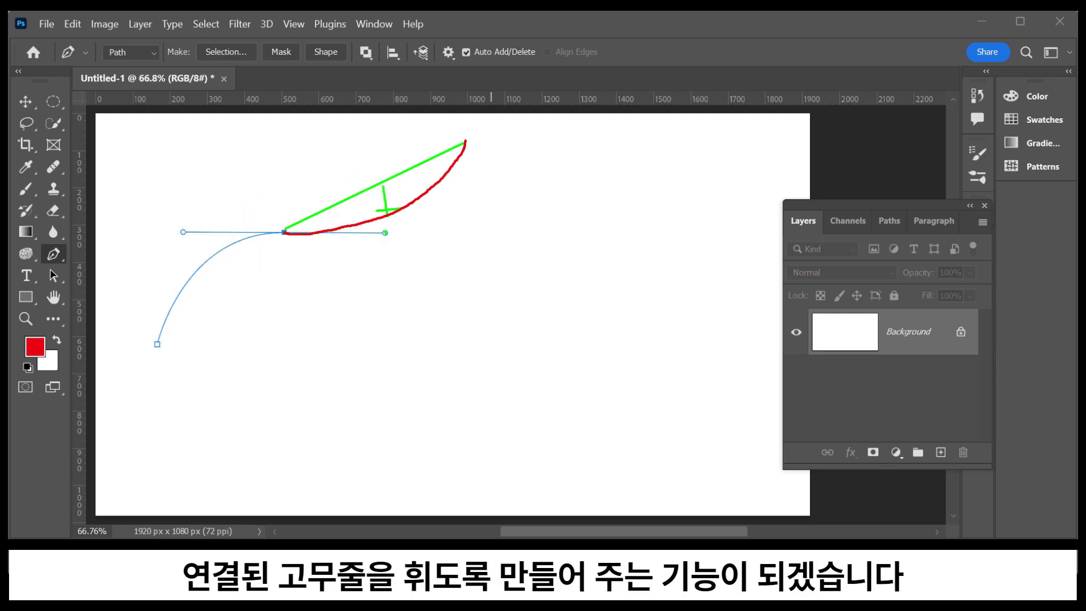
key("Escape")
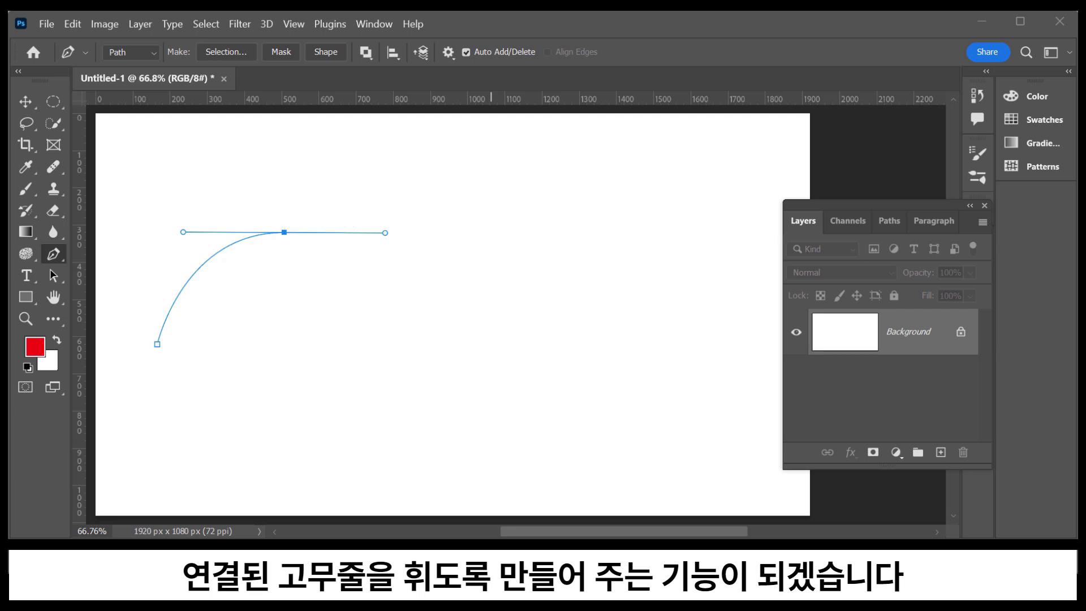
Extend the curved path with a handle-less anchor point about 410 px right of and 270 px above the smooth anchor
left_click(437, 134)
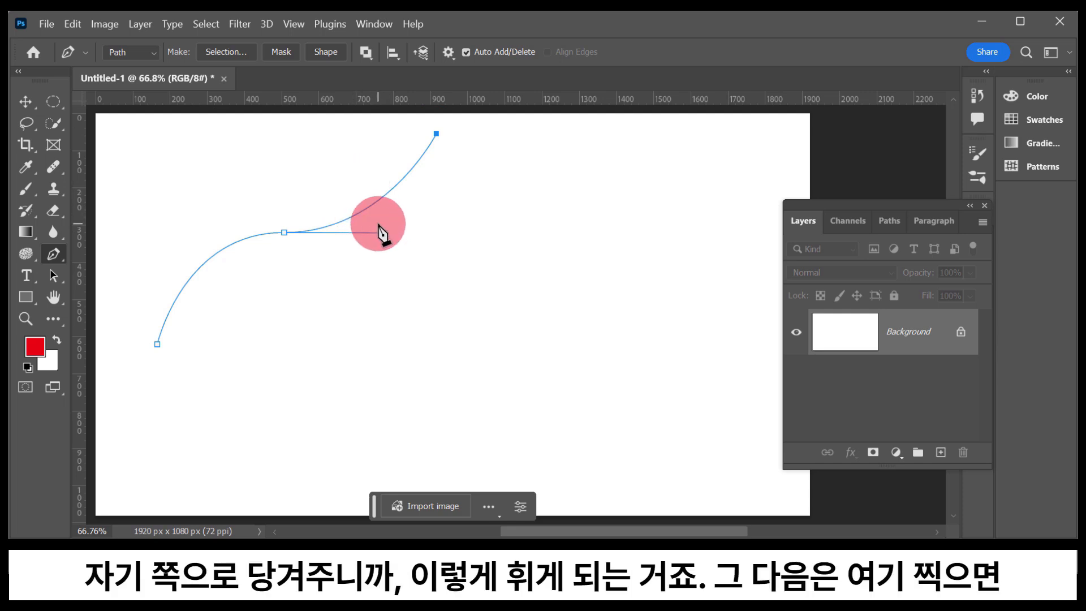
left_click(392, 190)
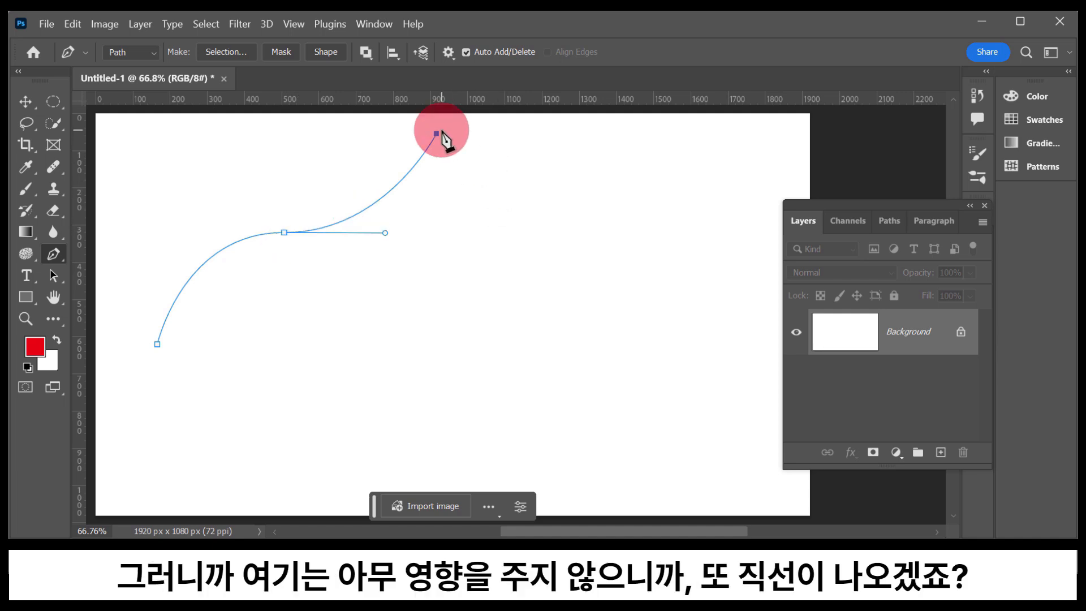
Extend the path with a straight segment about 350 px right and 410 px down, then a curved one ending in a smooth anchor about 580 px left
left_click(436, 134)
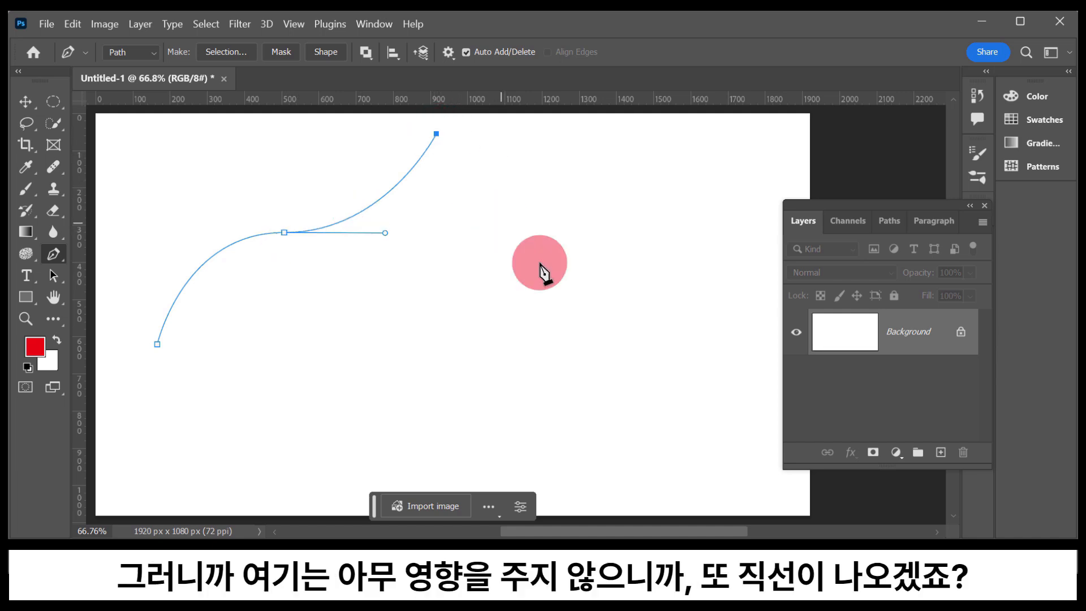
left_click(566, 285)
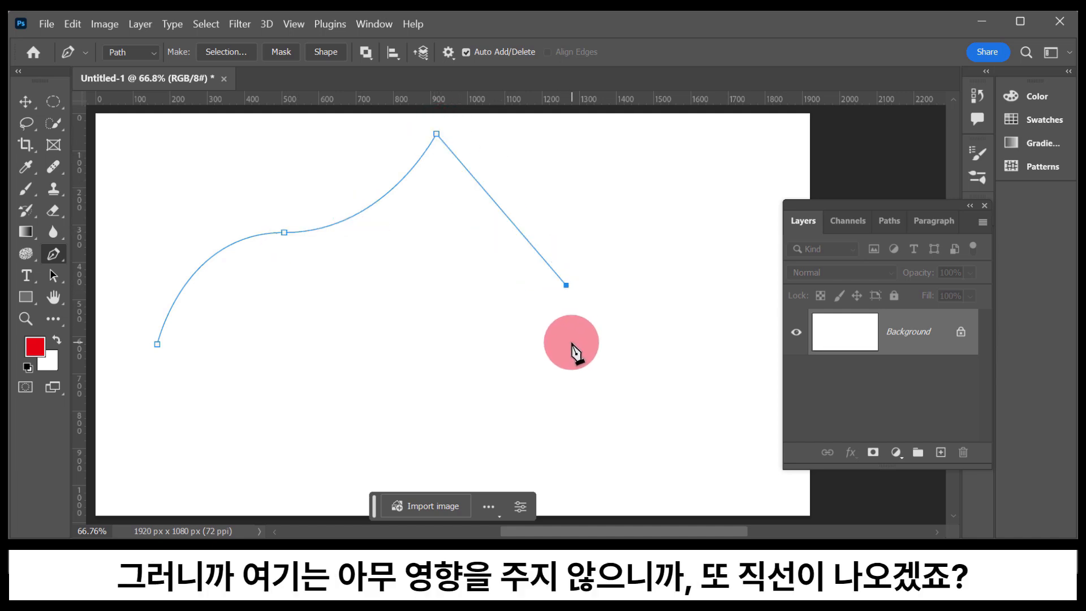
left_click(352, 325)
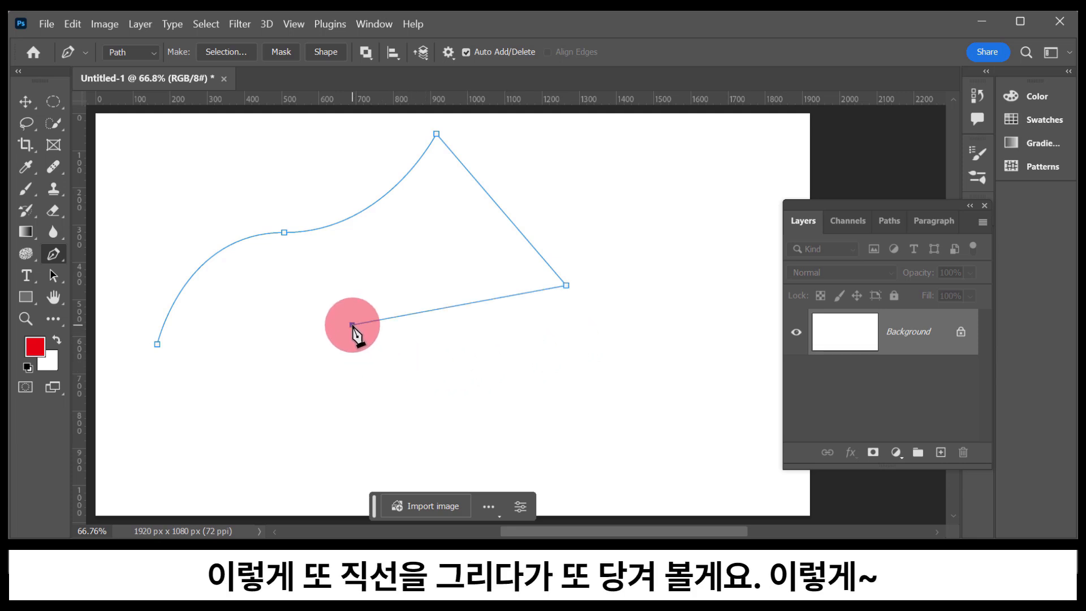
left_click_drag(353, 322, 393, 219)
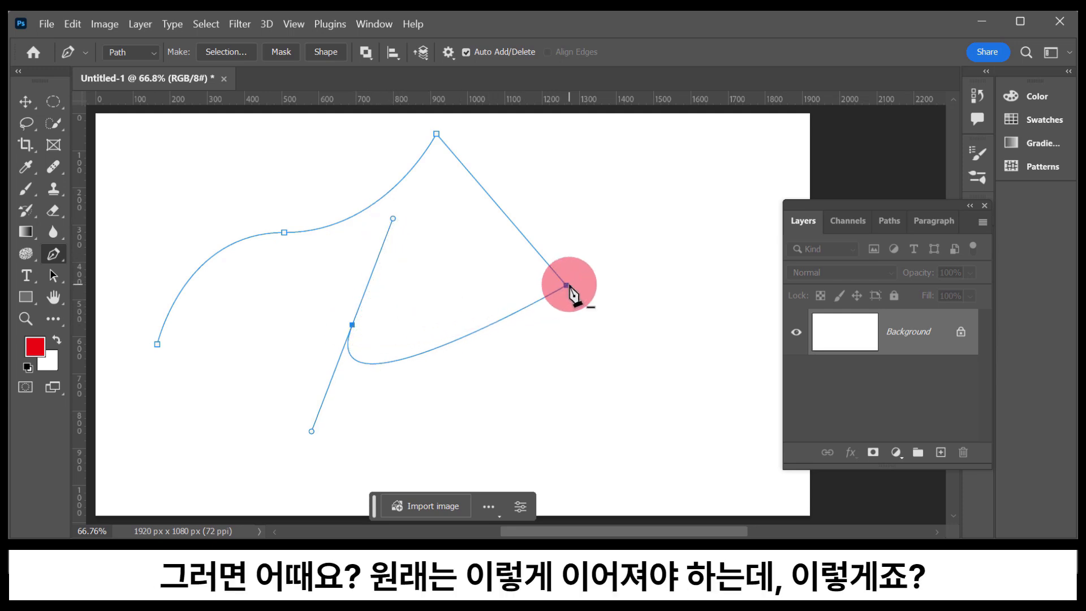
left_click_drag(352, 325, 566, 284)
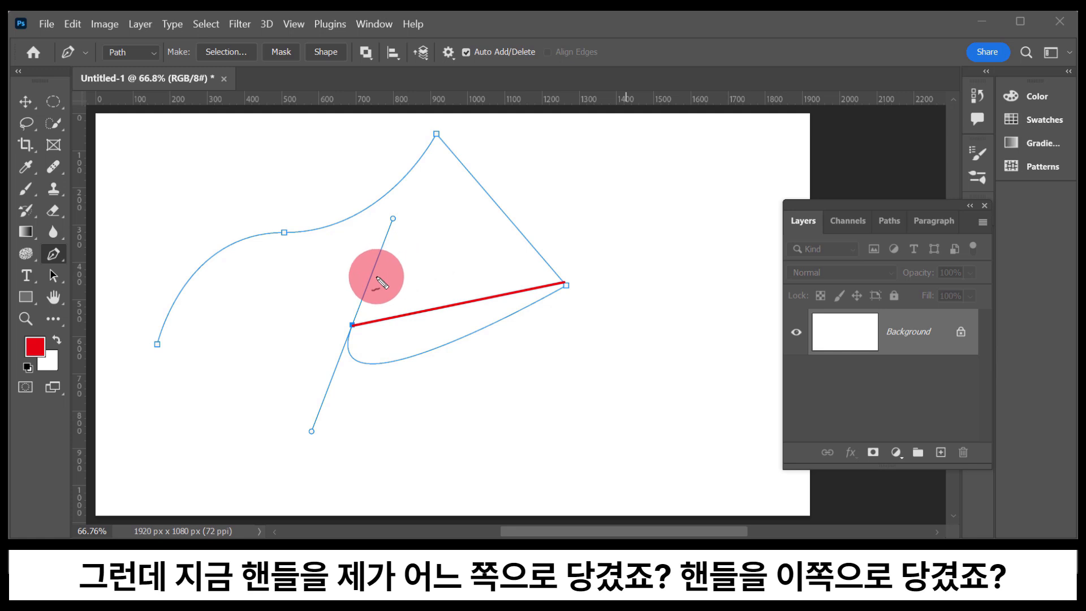
mouse_move(356, 263)
left_mouse_down()
mouse_move(393, 228)
mouse_move(410, 278)
left_mouse_up()
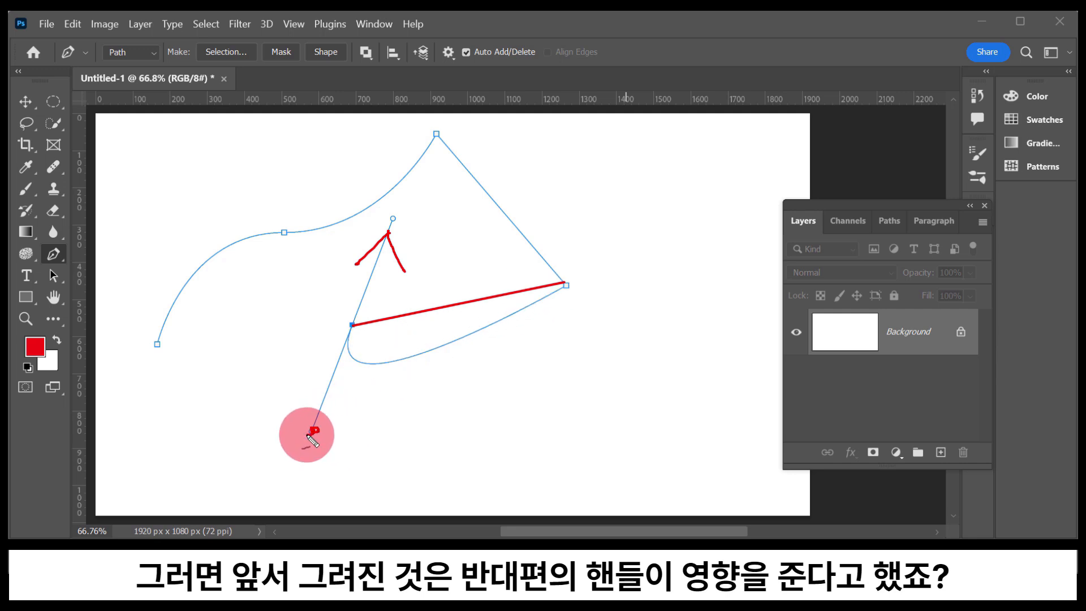
left_click_drag(308, 433, 314, 435)
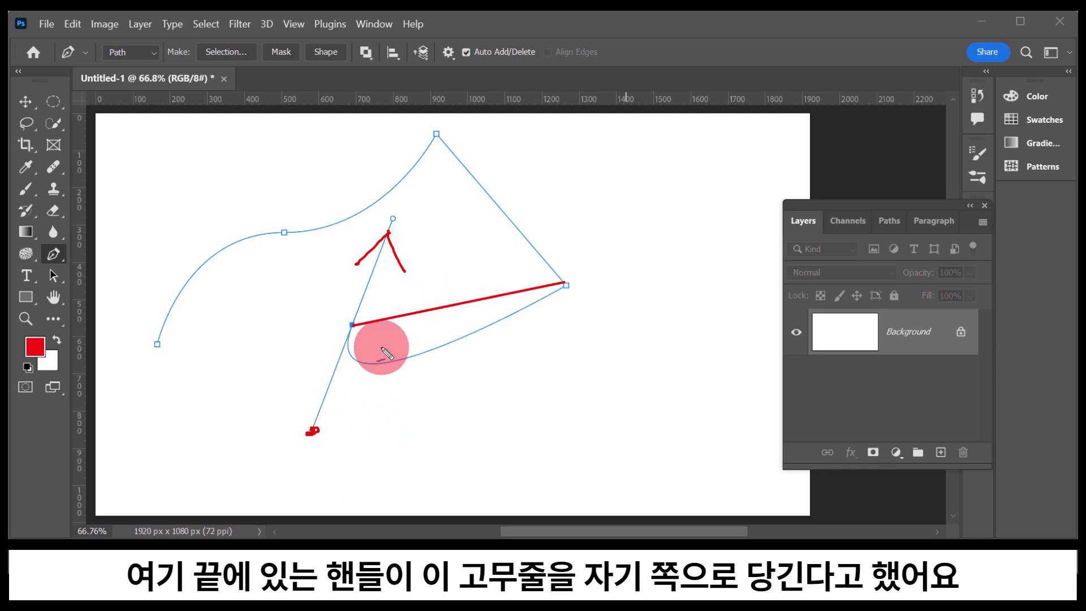
mouse_move(352, 325)
left_mouse_down()
mouse_move(351, 349)
mouse_move(368, 367)
mouse_move(559, 295)
left_mouse_up()
mouse_move(354, 392)
left_mouse_down()
mouse_move(333, 420)
mouse_move(331, 403)
mouse_move(334, 425)
mouse_move(371, 406)
left_mouse_up()
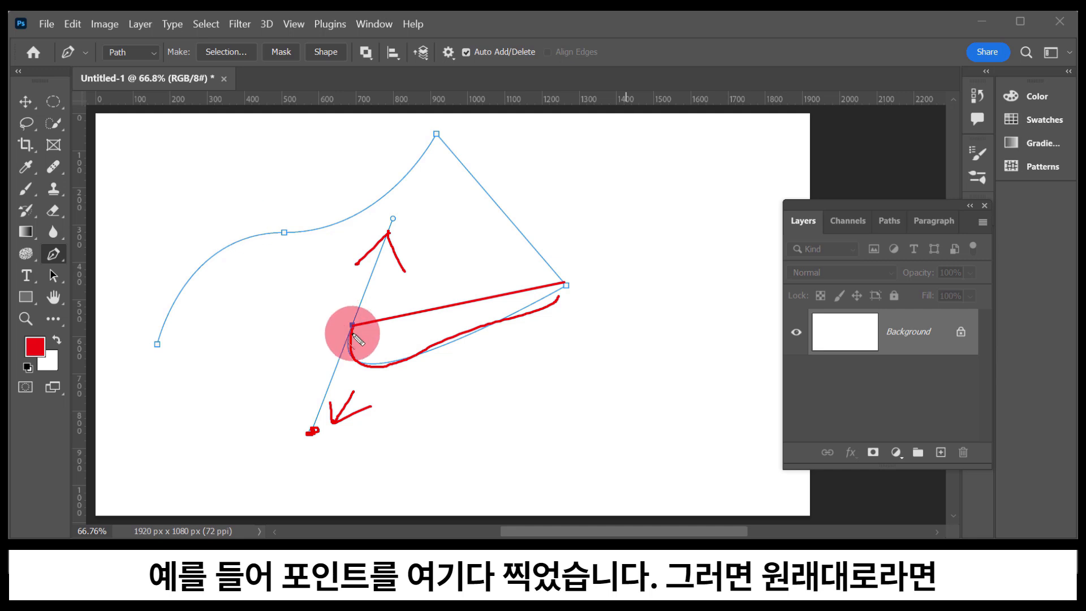
left_click_drag(352, 326, 233, 205)
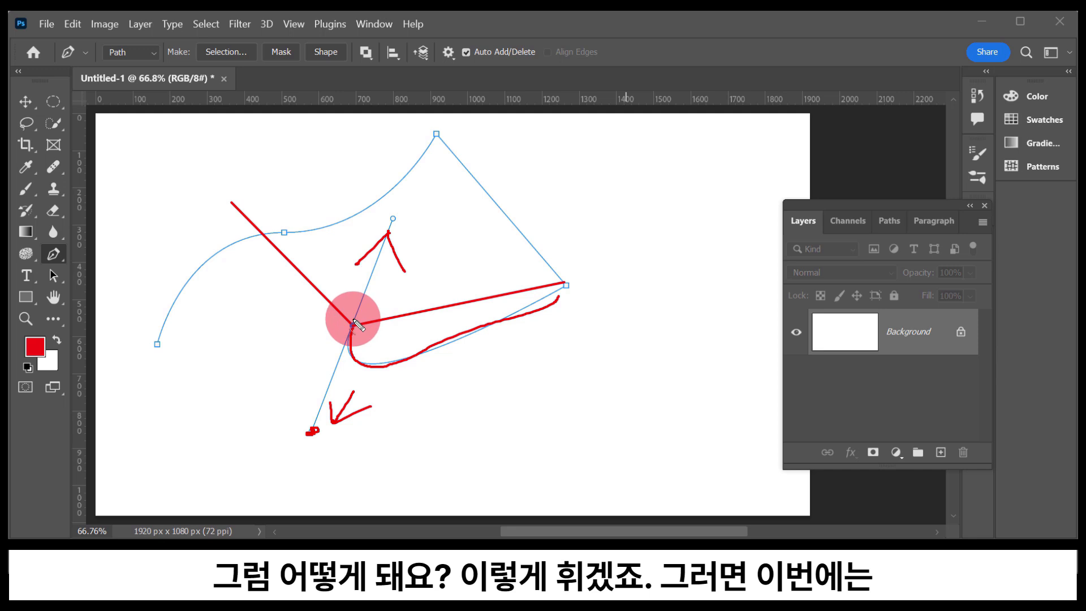
mouse_move(357, 324)
left_mouse_down()
mouse_move(448, 266)
mouse_move(551, 172)
left_mouse_up()
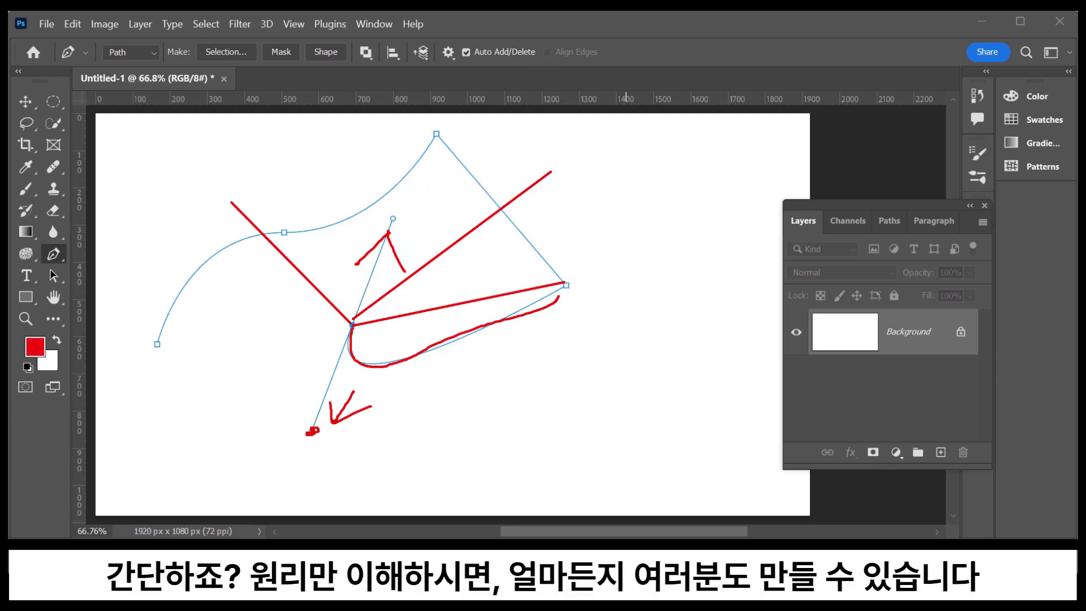
key("Escape")
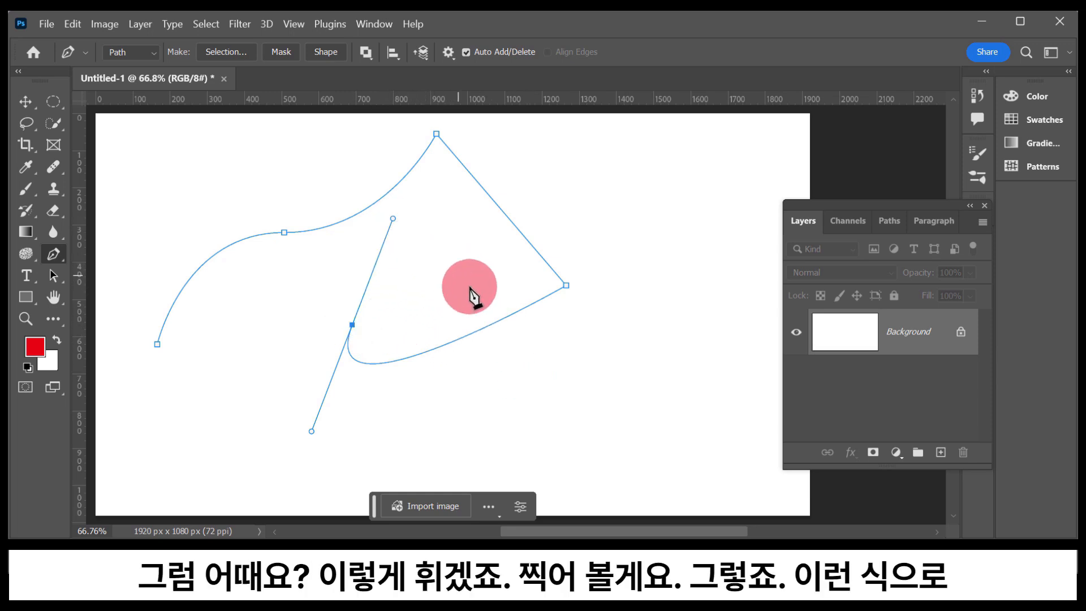
Try to continue the curve to a handle-less anchor about 540 px right of the smooth anchor, and delete the whole path
left_click(554, 347)
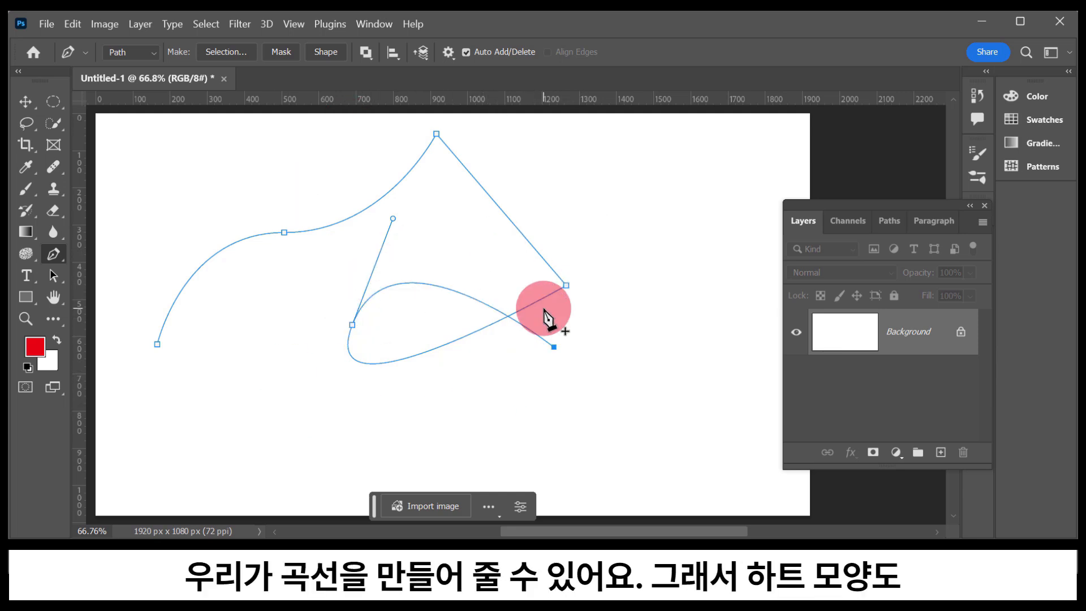
key("Delete")
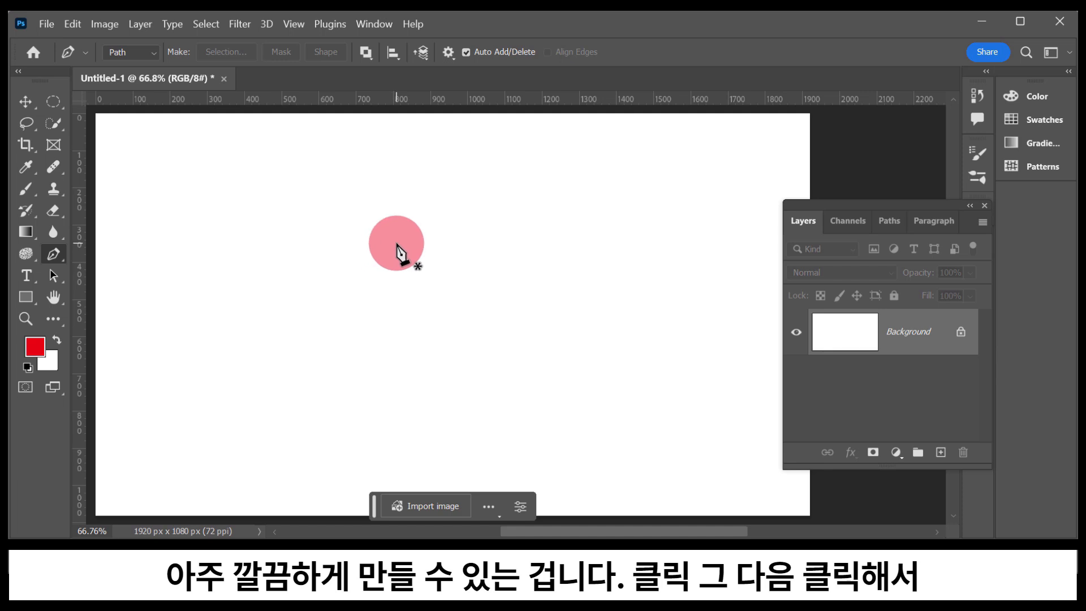
Draw a closed heart-shaped path with four anchor points, about 650 px wide and 450 px high, with smooth anchors on both lobes
left_click(396, 243)
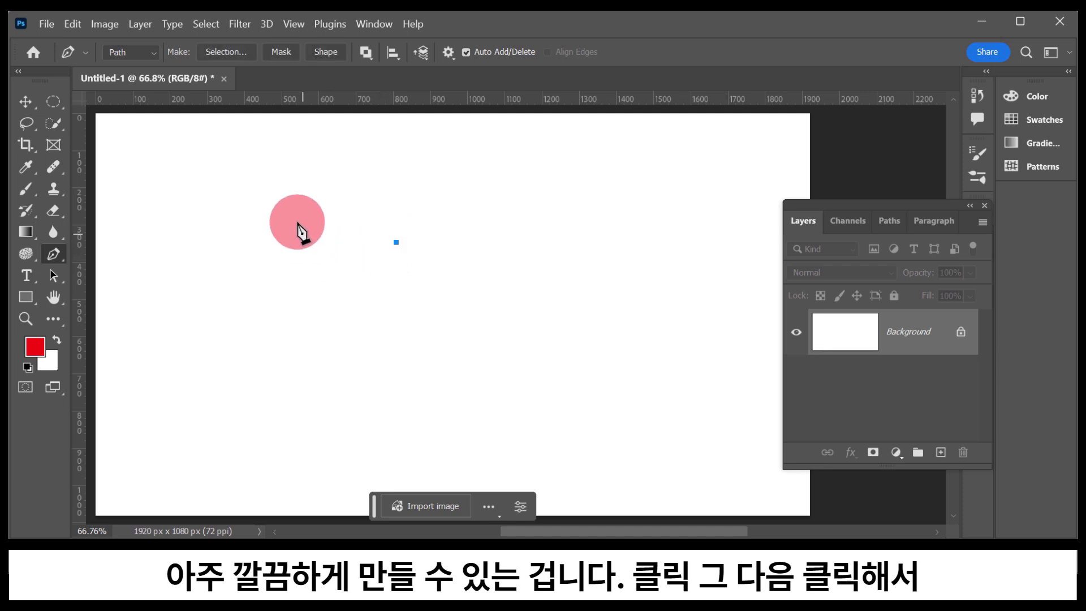
left_click_drag(266, 228, 225, 264)
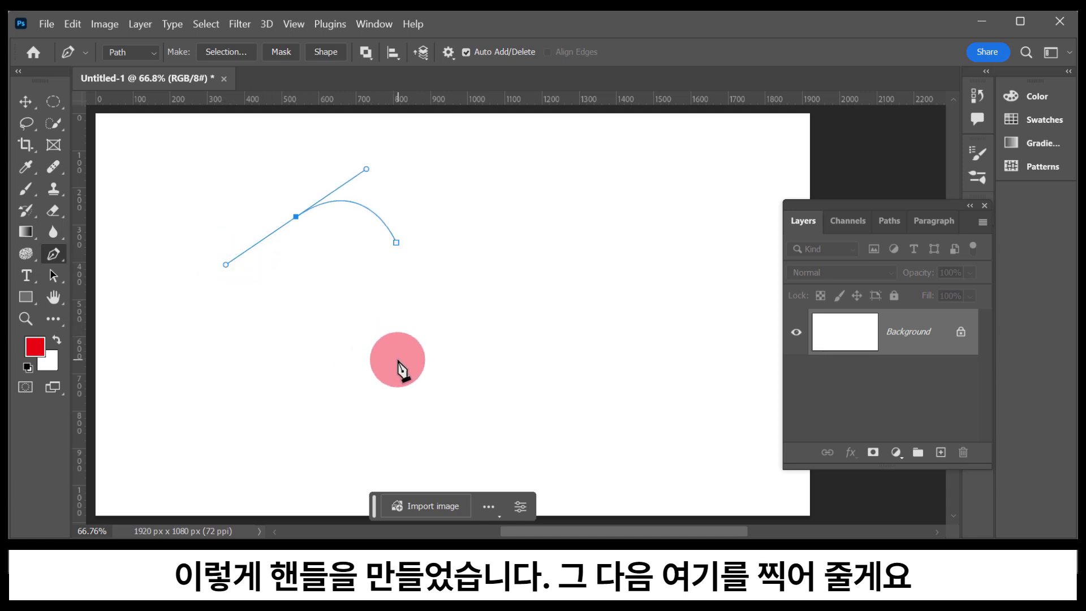
left_click(396, 360)
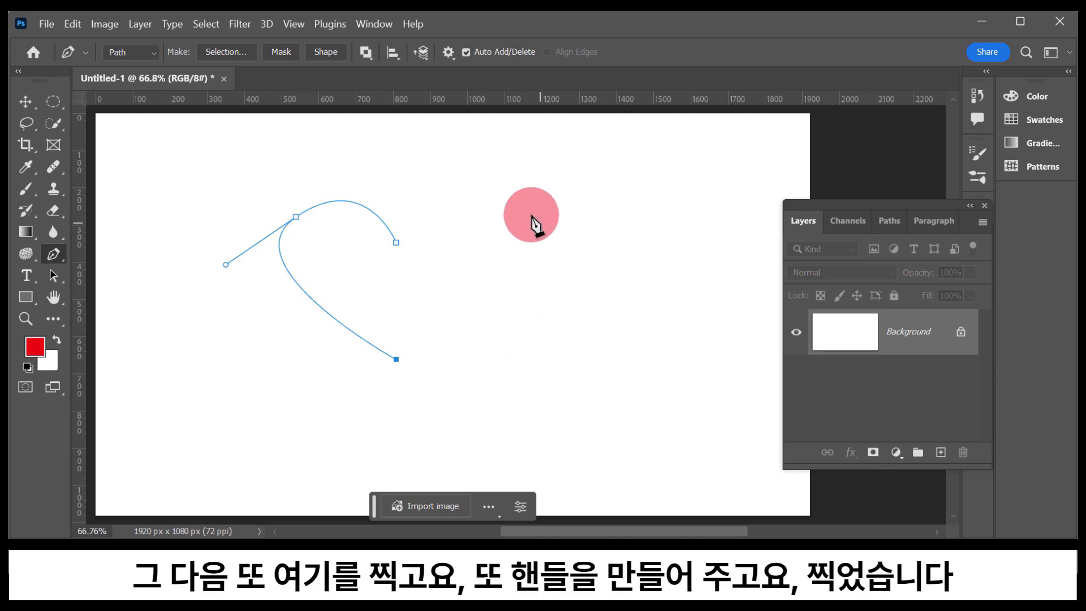
left_click_drag(512, 207, 464, 158)
left_click(396, 242)
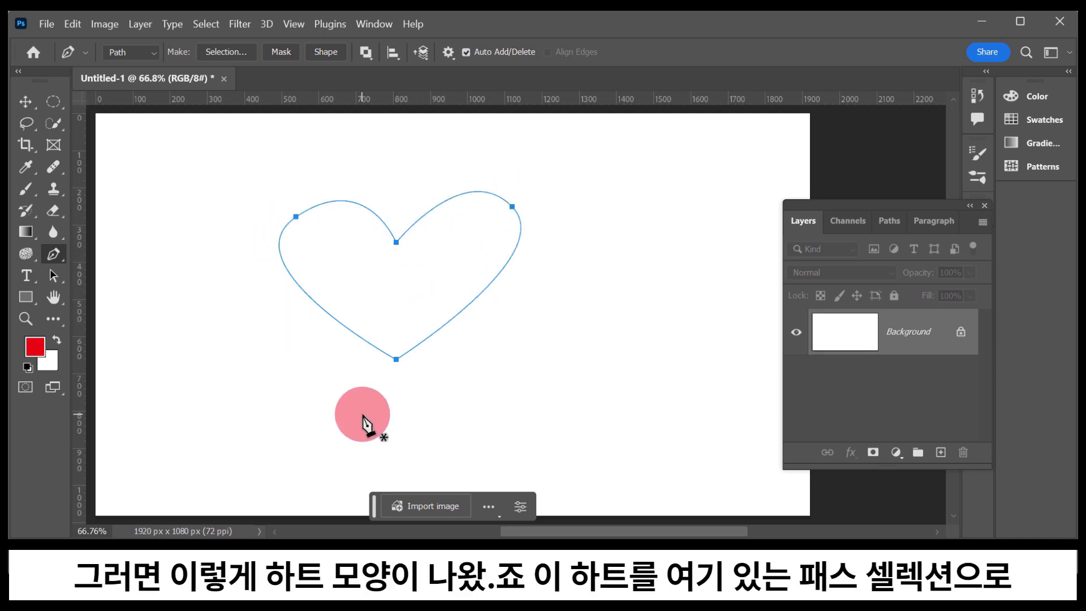
Convert the heart path into a new anti-aliased selection with a feather radius of 0 pixels
left_click(53, 279)
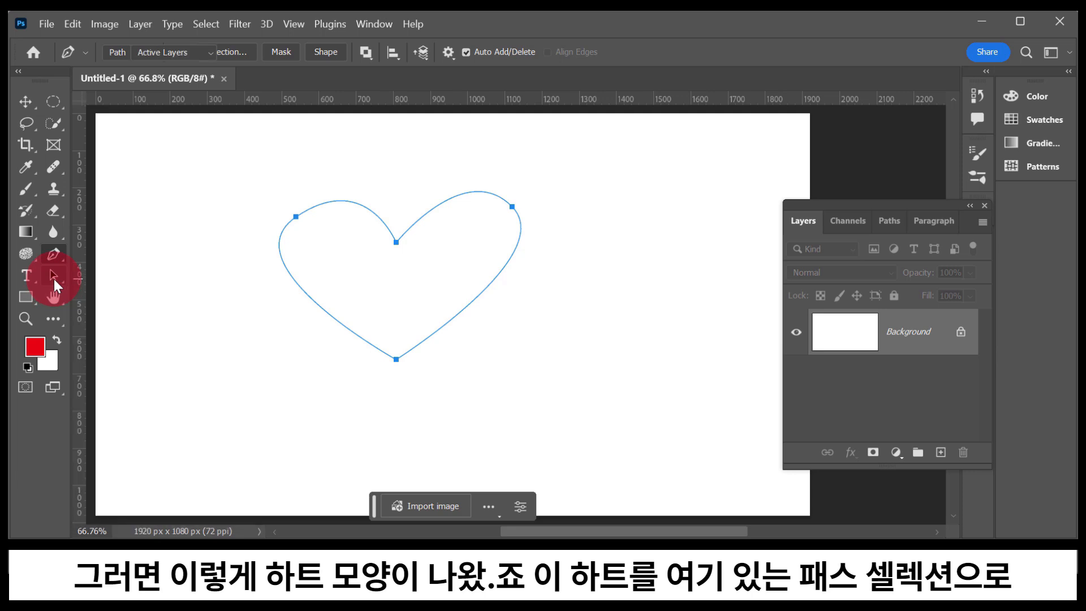
right_click(394, 240)
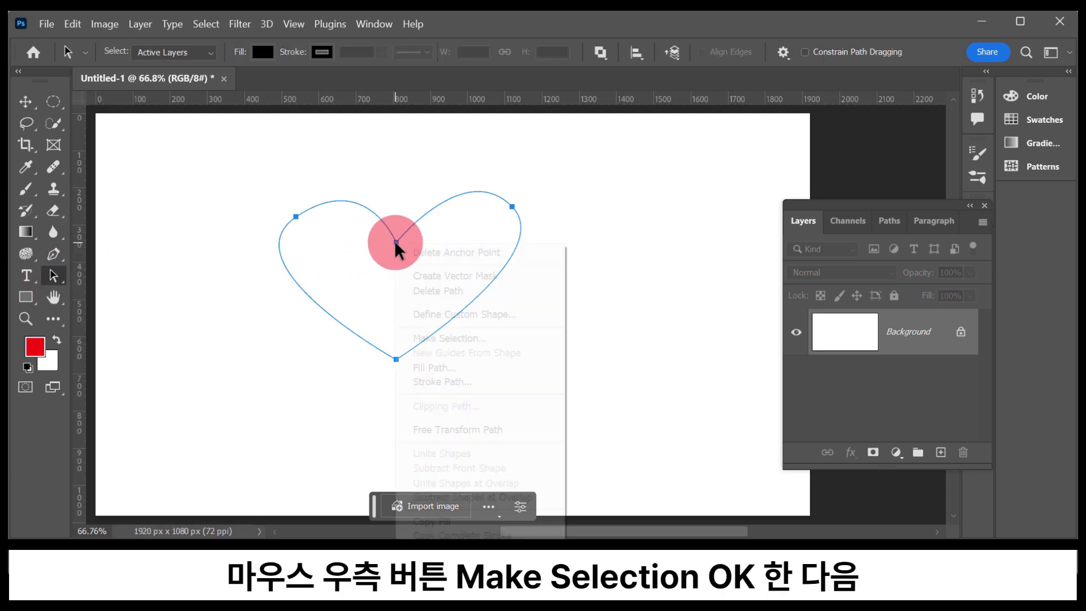
left_click(477, 342)
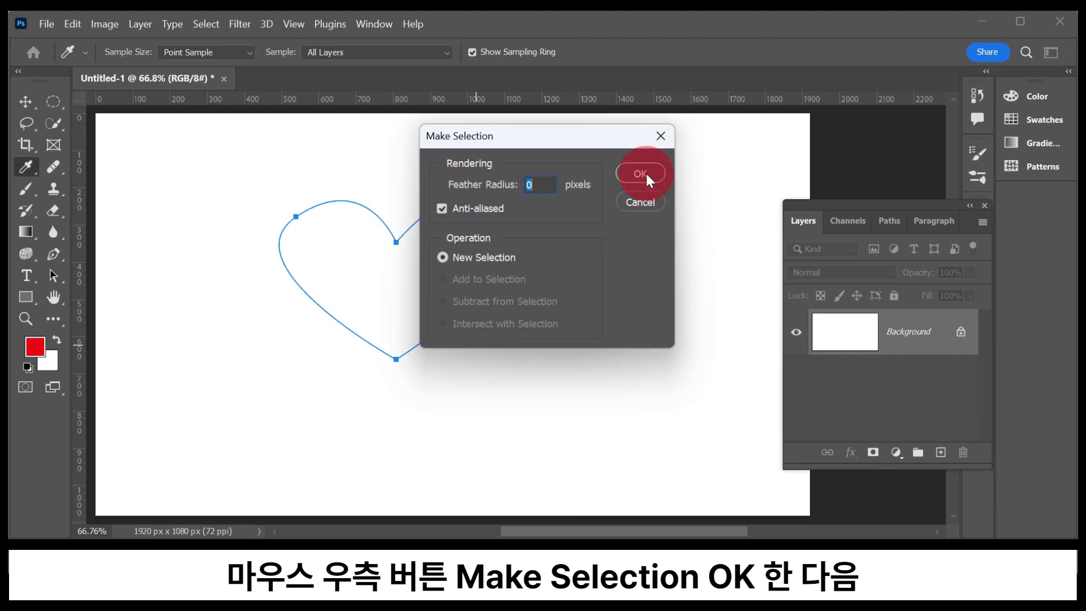
left_click(645, 173)
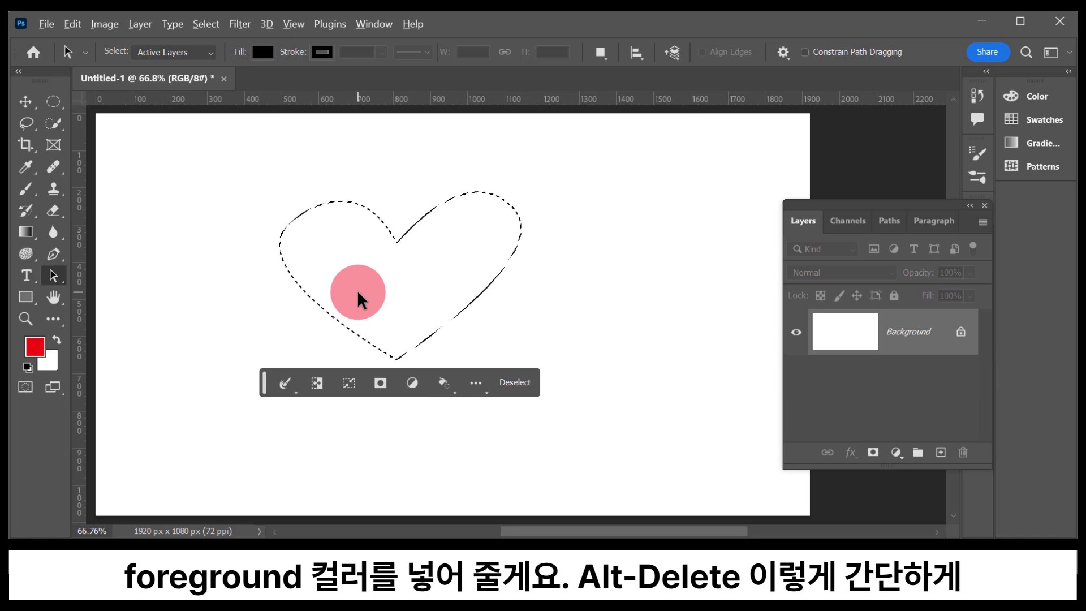
Fill the heart selection with the red foreground color and deselect
key("alt+Delete")
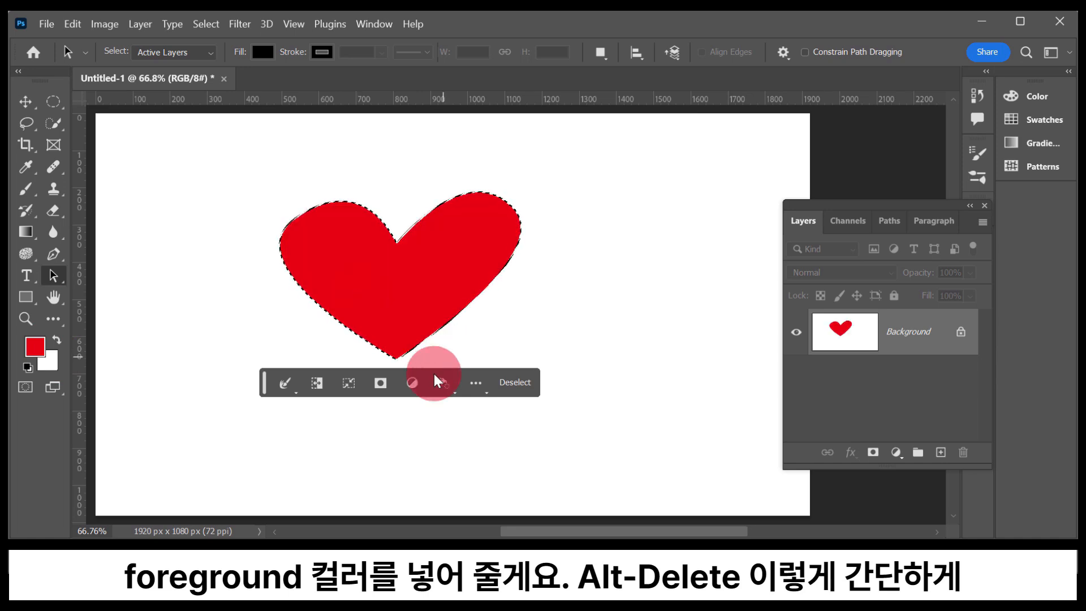
key("ctrl+d")
left_click(352, 349)
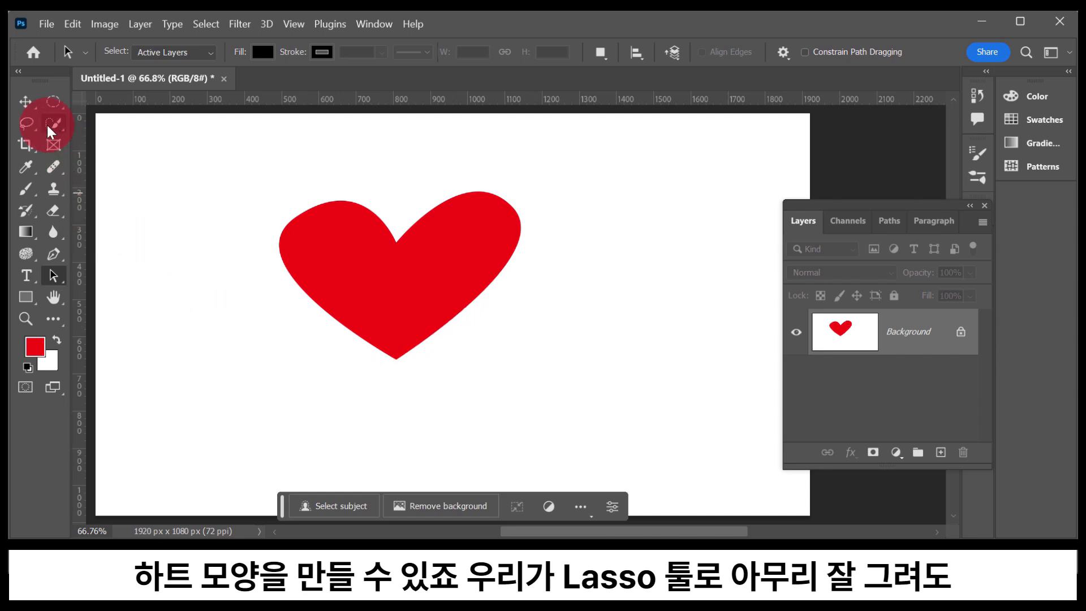
Try a freehand Lasso selection of a heart about 450 px wide and 400 px high beside the red one, and deselect it
left_click(23, 129)
mouse_move(589, 310)
left_mouse_down()
mouse_move(547, 278)
mouse_move(519, 338)
mouse_move(626, 406)
mouse_move(657, 347)
left_mouse_up()
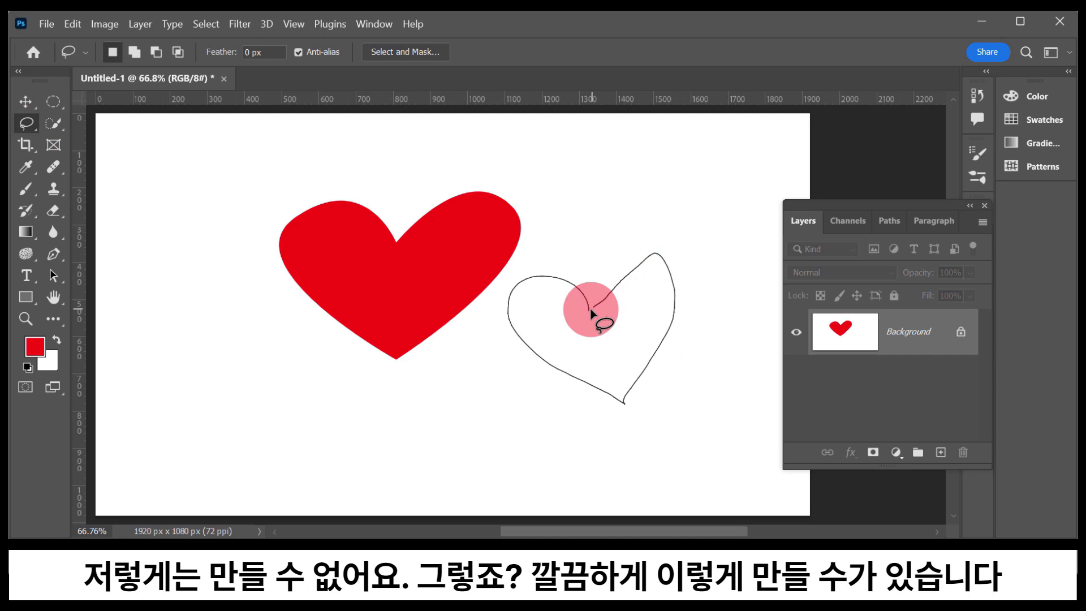
left_click_drag(592, 311, 592, 312)
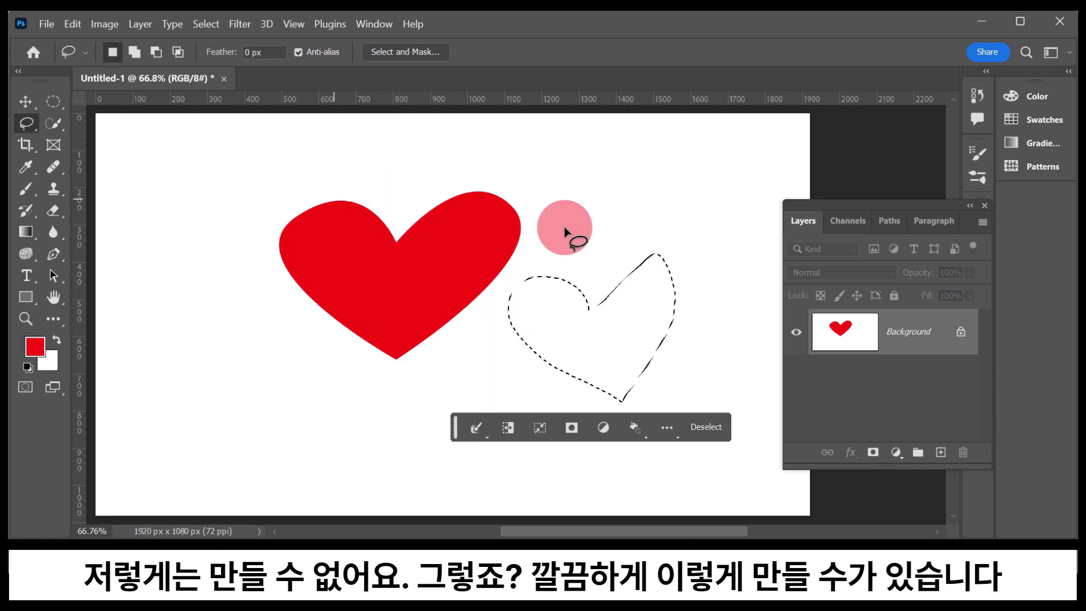
left_click(617, 320)
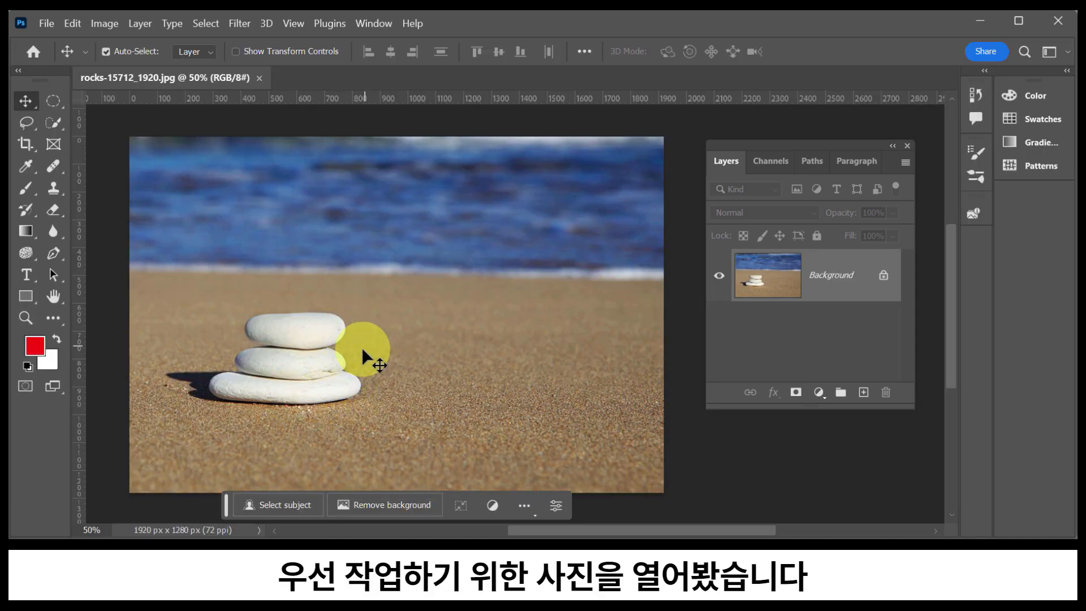
Choose the Clone Stamp tool for the rocks photo and set its brush size to 81 px
scroll(423, 354, "right", 2)
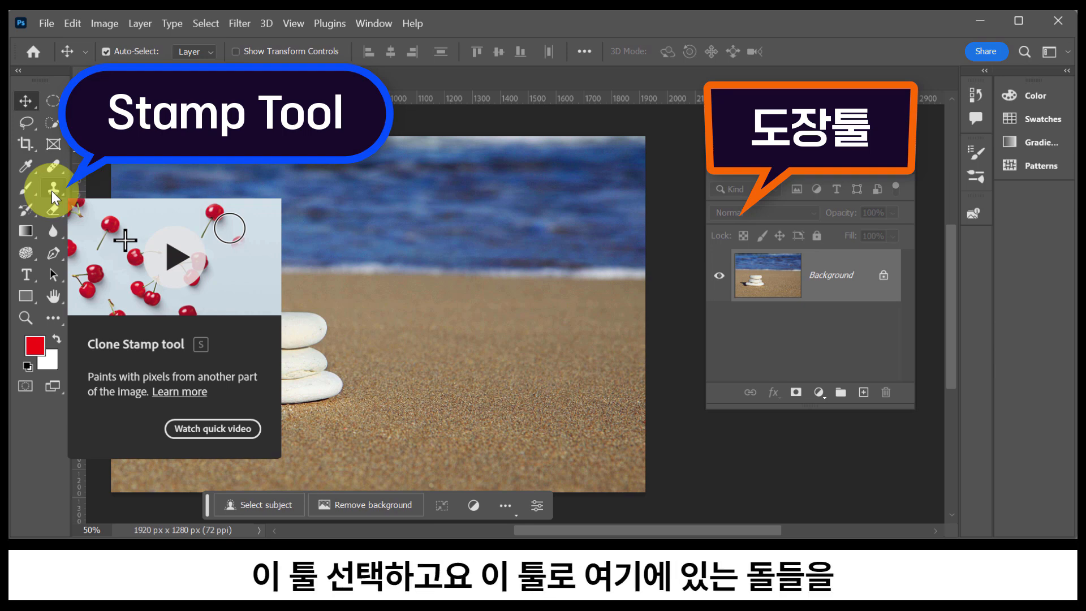
left_click(52, 191)
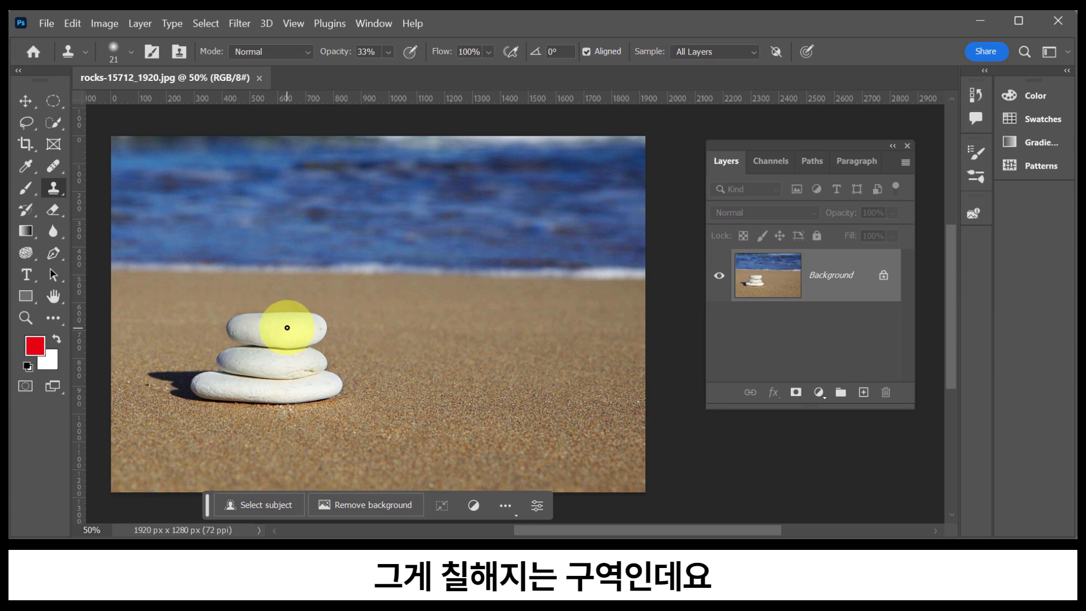
left_click(129, 52)
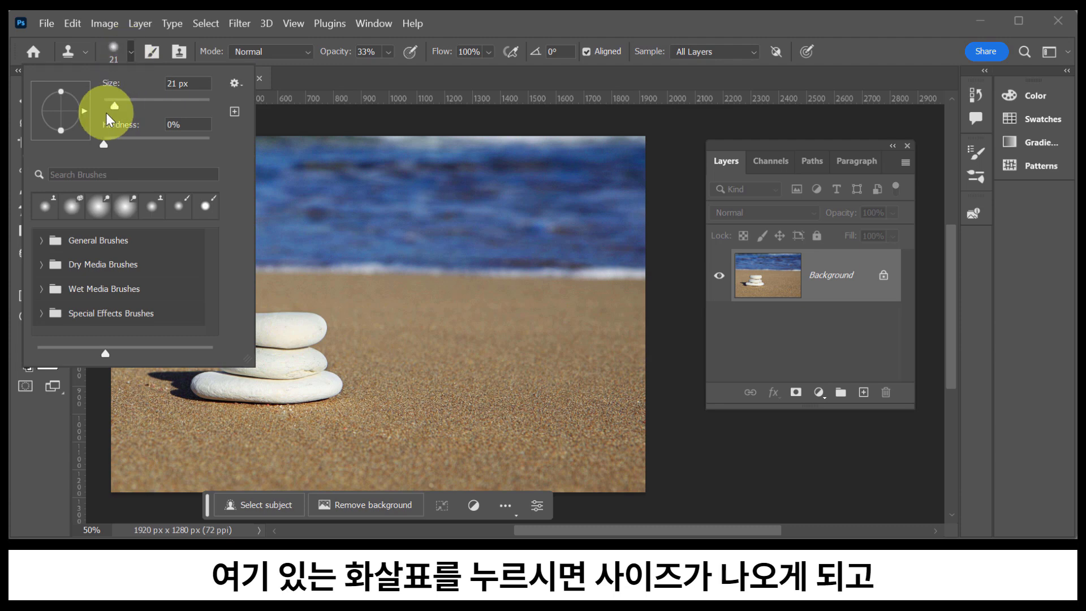
left_click_drag(114, 103, 135, 114)
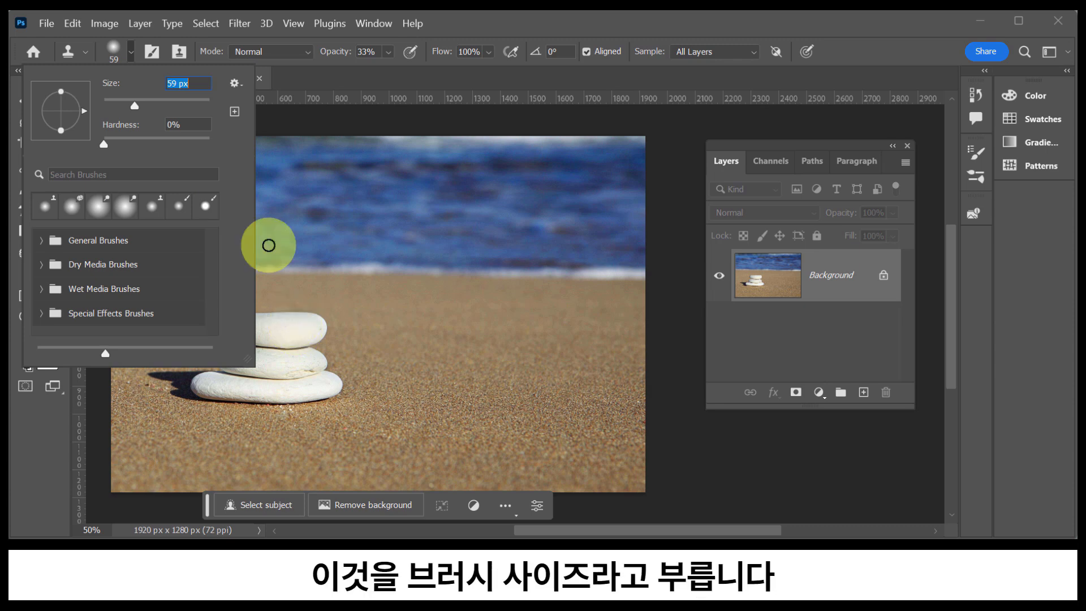
left_click_drag(133, 105, 147, 108)
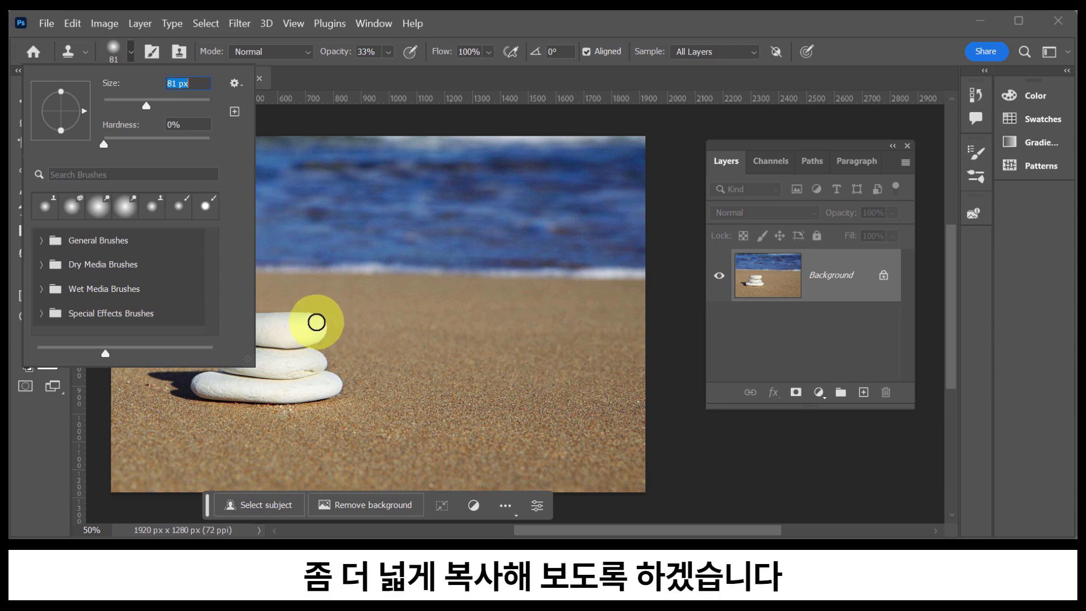
left_click(447, 25)
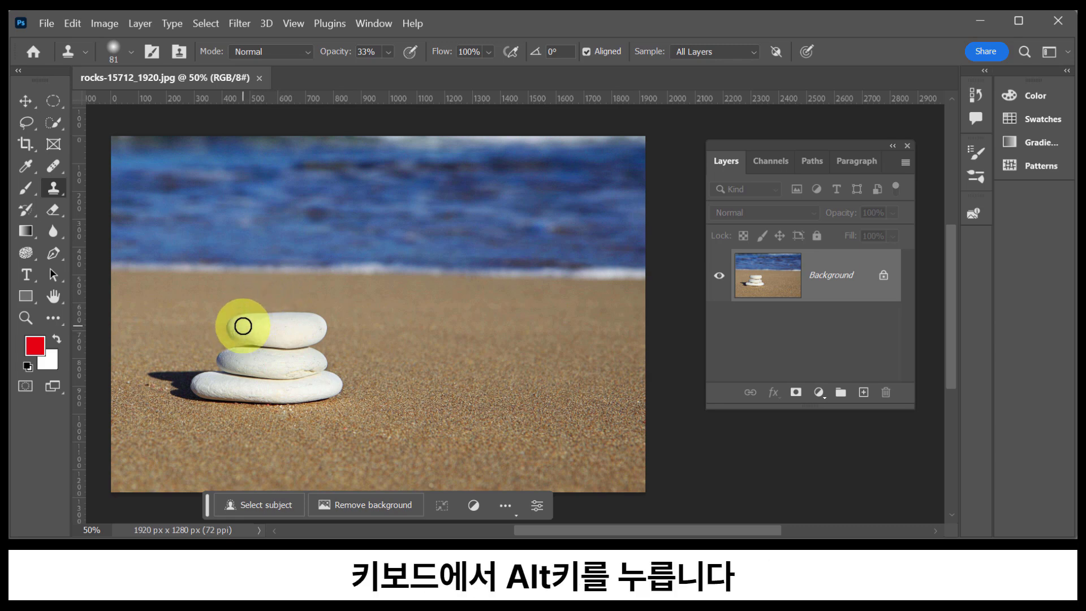
Try to clone the stacked stones onto the empty sand beside them at 100% opacity, sampling from the top stone
key("alt")
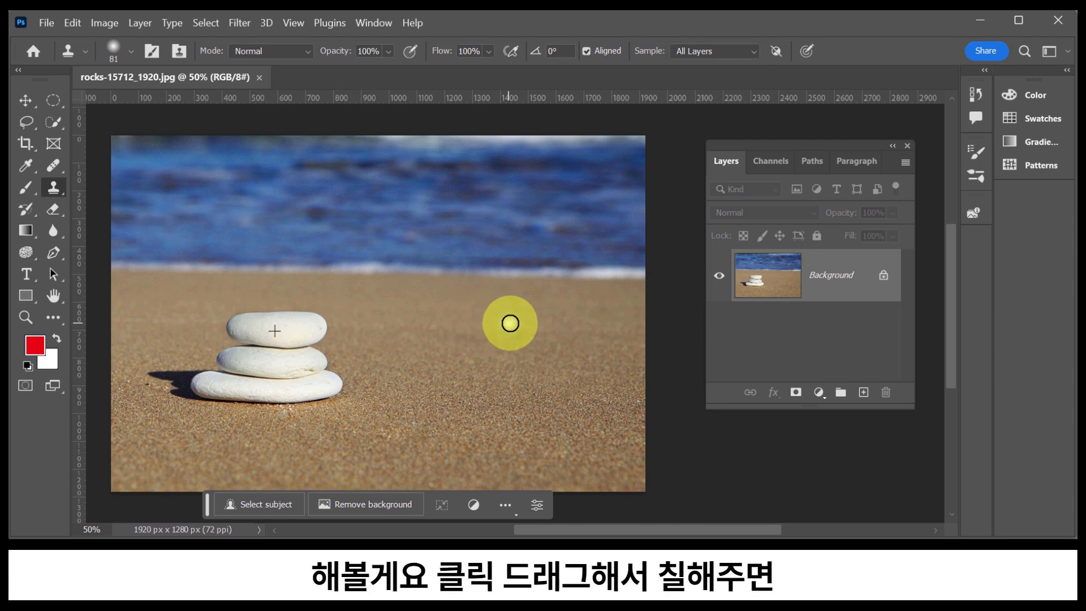
left_click_drag(511, 323, 550, 322)
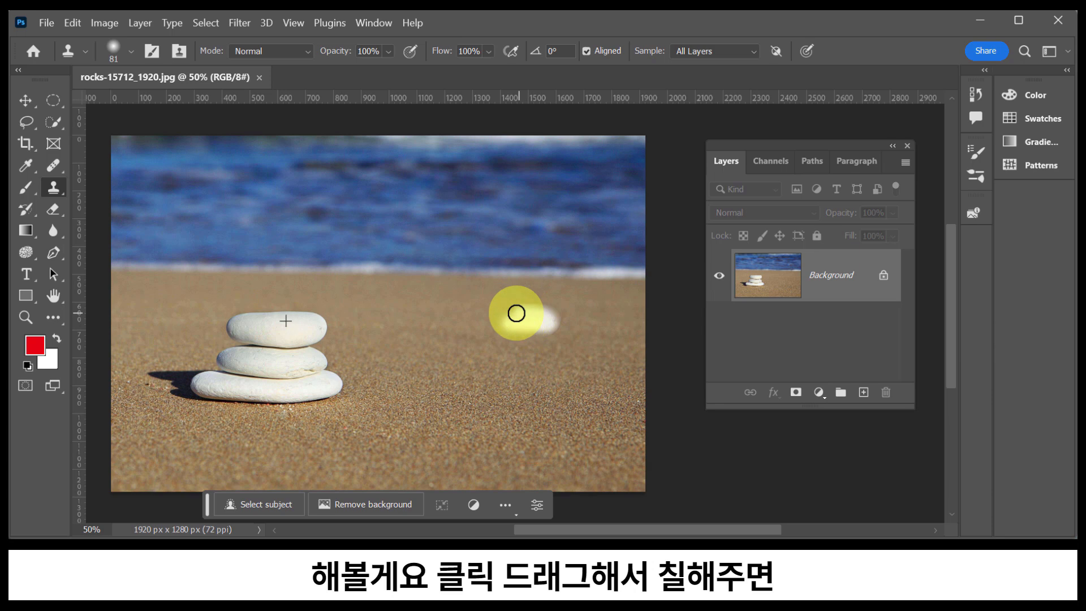
mouse_move(527, 327)
left_mouse_down()
mouse_move(552, 313)
mouse_move(514, 309)
mouse_move(502, 321)
mouse_move(523, 320)
mouse_move(491, 315)
mouse_move(487, 329)
mouse_move(546, 330)
mouse_move(488, 331)
mouse_move(488, 310)
mouse_move(466, 322)
mouse_move(492, 332)
mouse_move(477, 331)
mouse_move(470, 312)
mouse_move(511, 309)
mouse_move(495, 337)
mouse_move(464, 346)
mouse_move(472, 341)
mouse_move(467, 358)
mouse_move(534, 339)
mouse_move(552, 357)
mouse_move(492, 364)
mouse_move(541, 360)
mouse_move(562, 381)
mouse_move(494, 391)
mouse_move(540, 376)
mouse_move(427, 378)
mouse_move(451, 376)
left_mouse_up()
mouse_move(413, 378)
left_mouse_down()
mouse_move(434, 375)
mouse_move(389, 371)
mouse_move(427, 363)
mouse_move(422, 382)
left_mouse_up()
left_click(604, 450)
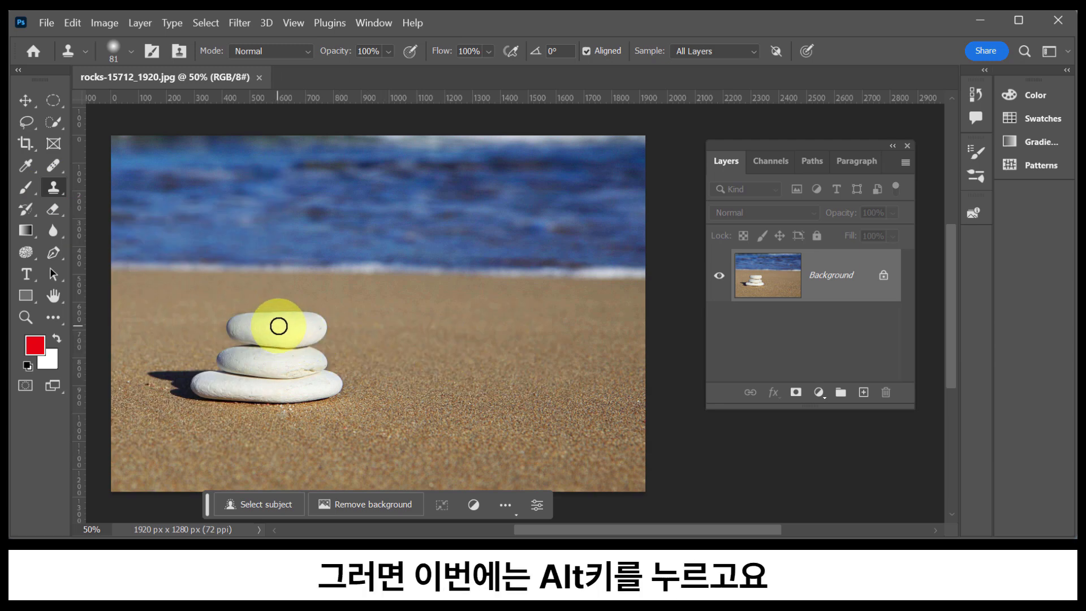
Try cloning the whole stone stack onto the empty sand beside it with Aligned on, sampling from the top stone, and undo the strokes
key("alt")
left_click(246, 324, "alt")
mouse_move(458, 318)
left_mouse_down()
mouse_move(501, 318)
mouse_move(461, 320)
mouse_move(507, 311)
mouse_move(454, 324)
mouse_move(510, 320)
mouse_move(472, 329)
mouse_move(451, 323)
mouse_move(461, 314)
mouse_move(438, 328)
mouse_move(470, 332)
left_mouse_up()
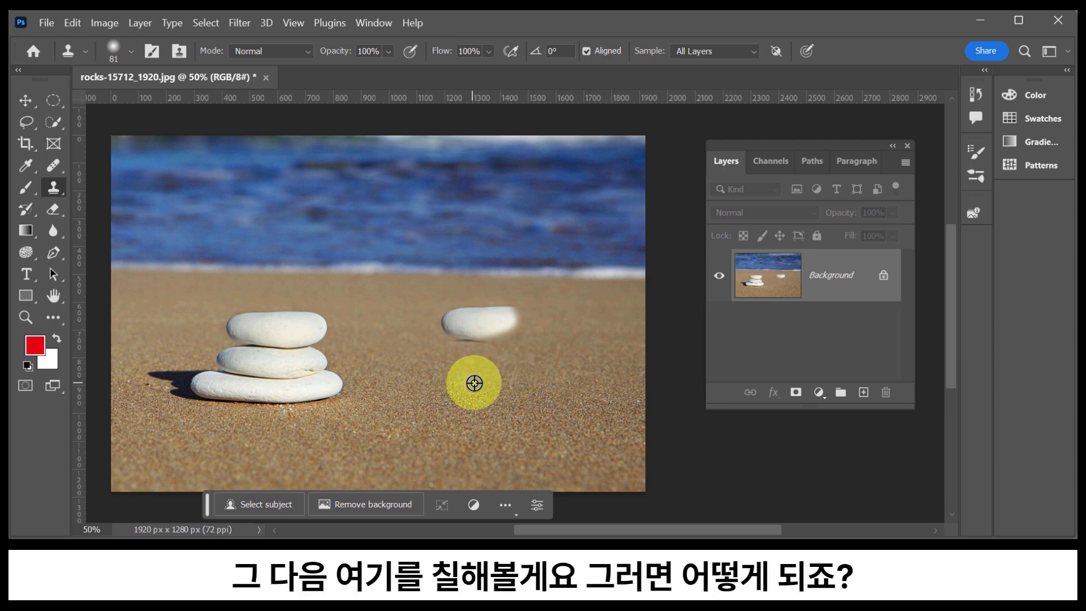
mouse_move(478, 381)
left_mouse_down()
mouse_move(504, 379)
mouse_move(434, 384)
mouse_move(456, 366)
mouse_move(455, 379)
mouse_move(427, 383)
mouse_move(452, 367)
mouse_move(468, 373)
mouse_move(455, 382)
mouse_move(483, 312)
mouse_move(490, 362)
left_mouse_up()
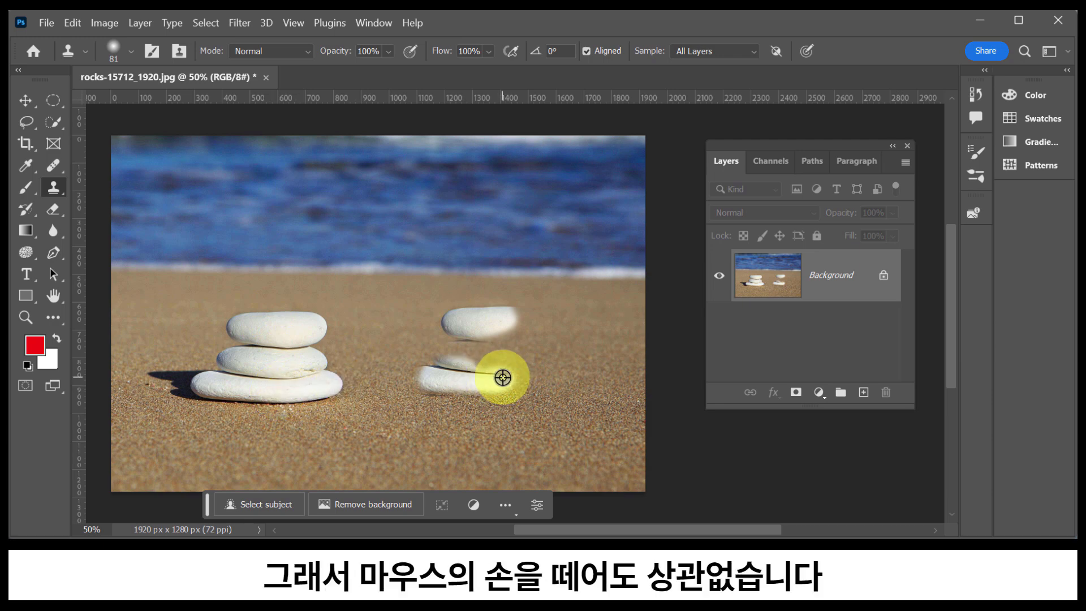
mouse_move(498, 361)
left_mouse_down()
mouse_move(456, 366)
mouse_move(477, 344)
mouse_move(440, 359)
mouse_move(460, 367)
mouse_move(457, 379)
mouse_move(423, 385)
mouse_move(421, 371)
mouse_move(441, 369)
mouse_move(404, 382)
mouse_move(510, 379)
mouse_move(494, 358)
mouse_move(521, 369)
mouse_move(502, 381)
mouse_move(518, 379)
mouse_move(527, 367)
mouse_move(496, 363)
mouse_move(512, 365)
mouse_move(495, 350)
mouse_move(525, 321)
mouse_move(506, 315)
mouse_move(530, 328)
mouse_move(517, 340)
mouse_move(531, 336)
mouse_move(523, 368)
mouse_move(545, 375)
left_mouse_up()
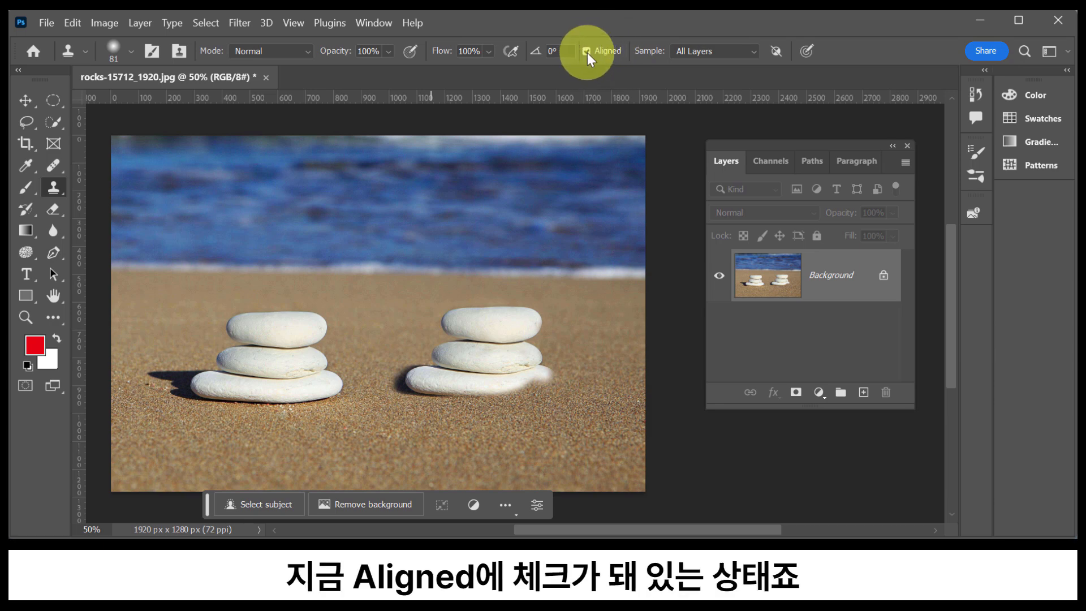
key("ctrl+z")
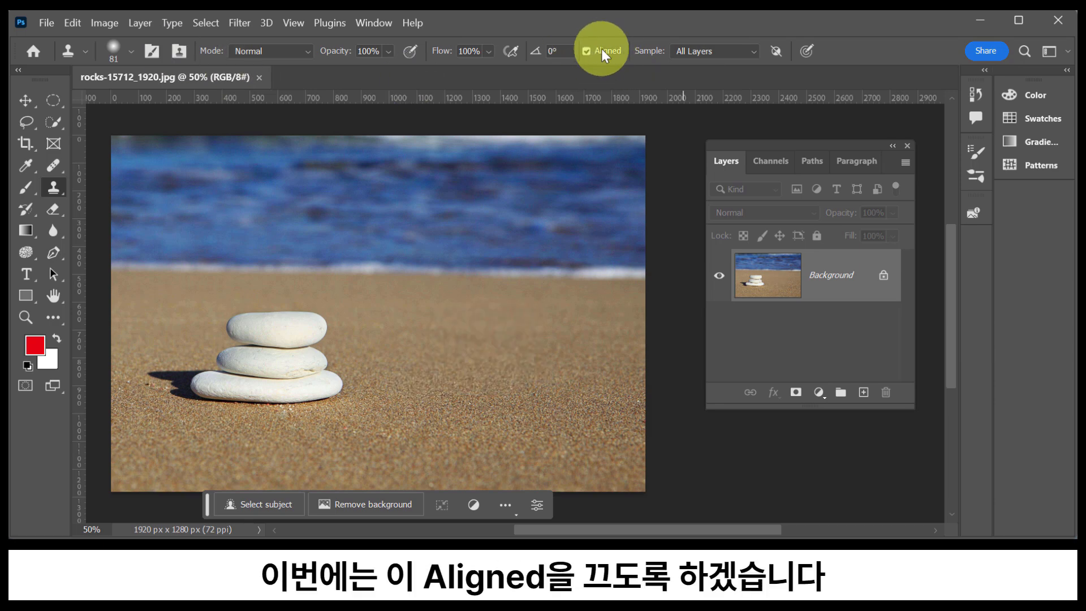
Turn off Aligned and try cloning the top stone in separate strokes, one below another, onto the sand beside the stack
left_click(586, 51)
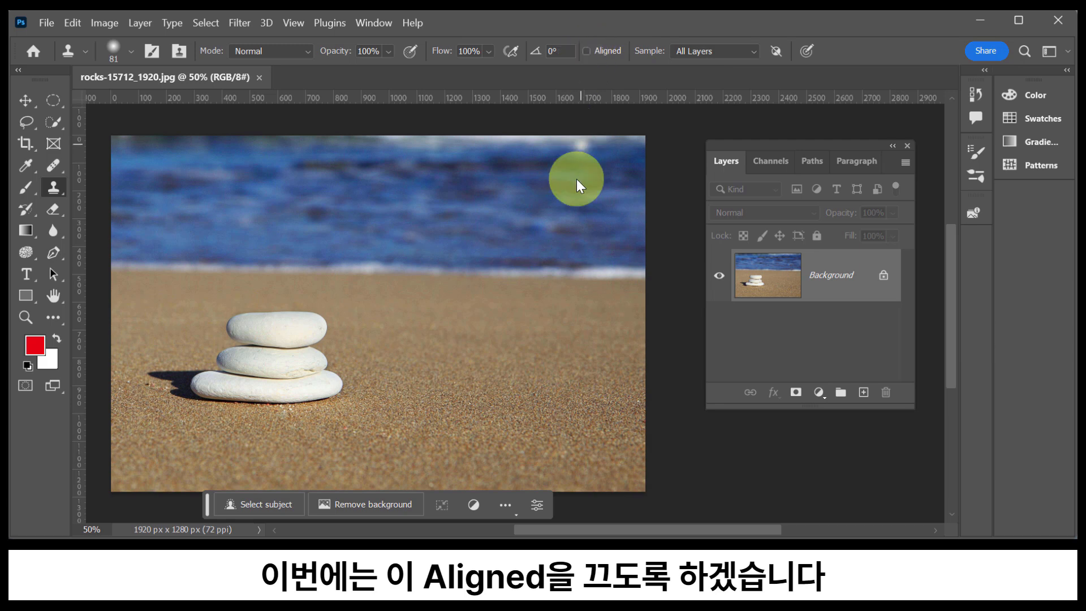
left_click(295, 322, "alt")
mouse_move(506, 319)
left_mouse_down()
mouse_move(479, 319)
mouse_move(518, 318)
mouse_move(481, 324)
mouse_move(477, 314)
mouse_move(499, 310)
mouse_move(488, 309)
mouse_move(457, 323)
mouse_move(533, 322)
mouse_move(514, 336)
mouse_move(477, 335)
mouse_move(454, 329)
mouse_move(456, 314)
mouse_move(462, 327)
left_mouse_up()
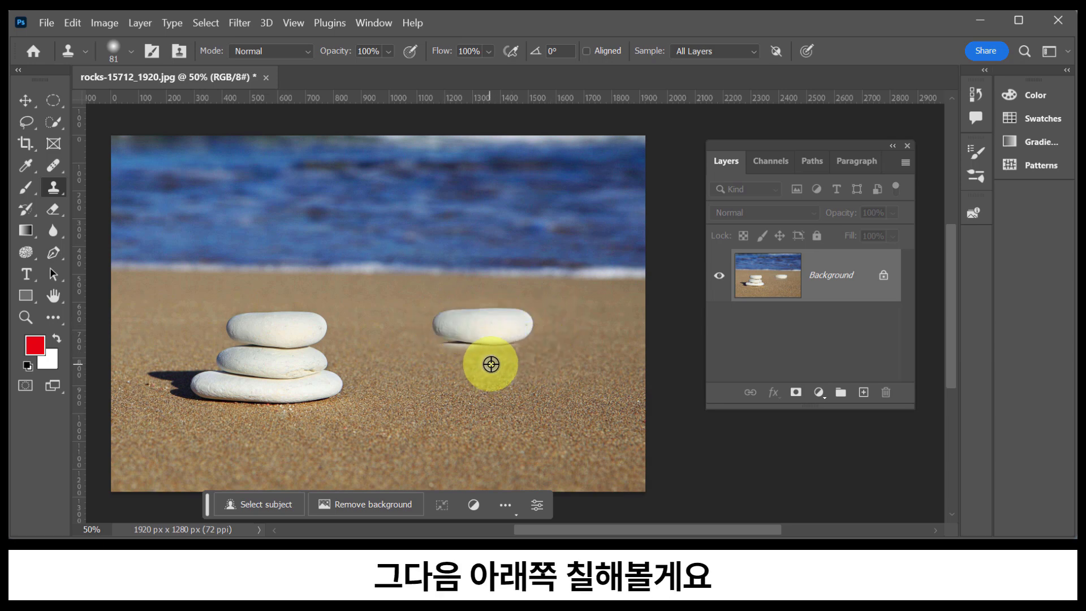
mouse_move(496, 358)
left_mouse_down()
mouse_move(525, 362)
mouse_move(470, 362)
mouse_move(529, 351)
mouse_move(507, 373)
mouse_move(544, 370)
mouse_move(539, 354)
mouse_move(451, 357)
mouse_move(443, 367)
mouse_move(516, 374)
mouse_move(480, 376)
mouse_move(470, 395)
mouse_move(486, 393)
mouse_move(466, 399)
mouse_move(529, 396)
mouse_move(492, 388)
mouse_move(453, 401)
mouse_move(524, 408)
mouse_move(533, 394)
mouse_move(443, 392)
mouse_move(464, 385)
mouse_move(427, 396)
mouse_move(469, 405)
left_mouse_up()
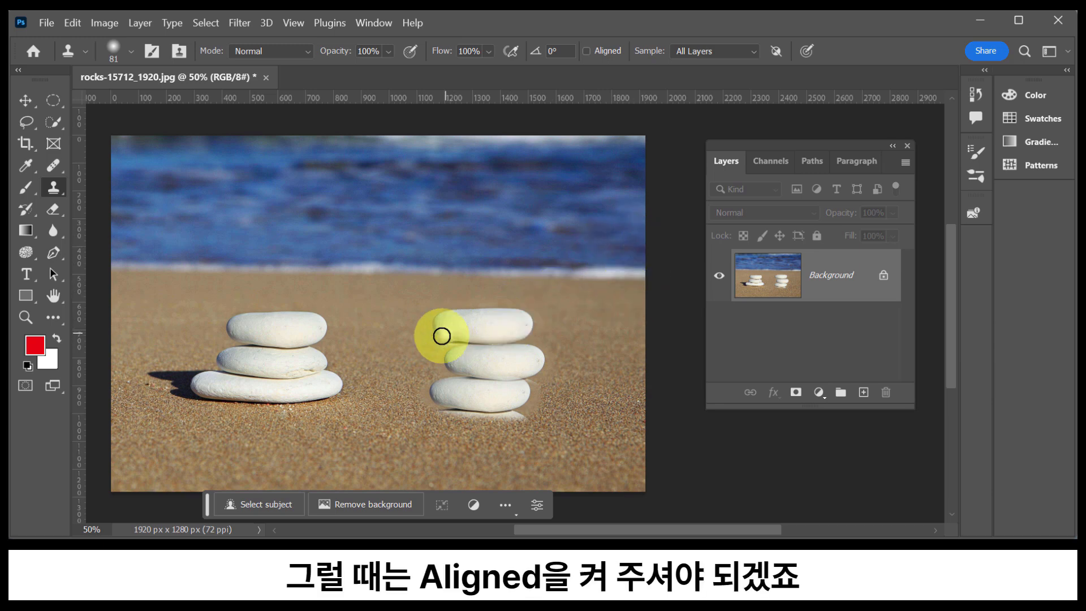
Turn Aligned back on and clone the top stone onto the empty sand beside the original stack
left_click(589, 51)
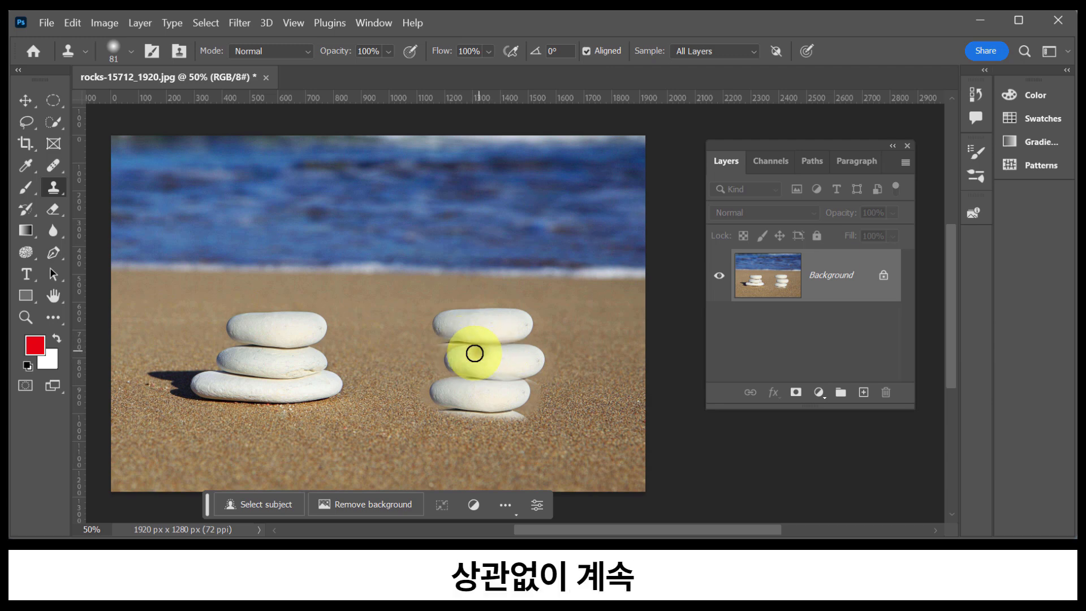
mouse_move(475, 347)
left_mouse_down()
mouse_move(440, 368)
mouse_move(460, 383)
mouse_move(451, 407)
mouse_move(532, 393)
mouse_move(511, 405)
left_mouse_up()
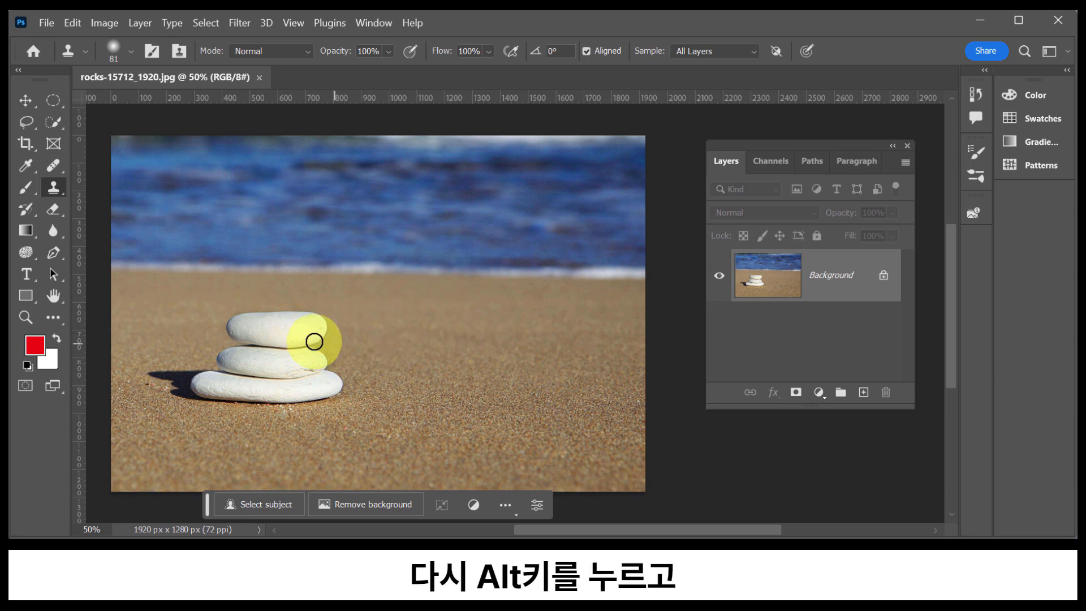
left_click(279, 328, "alt")
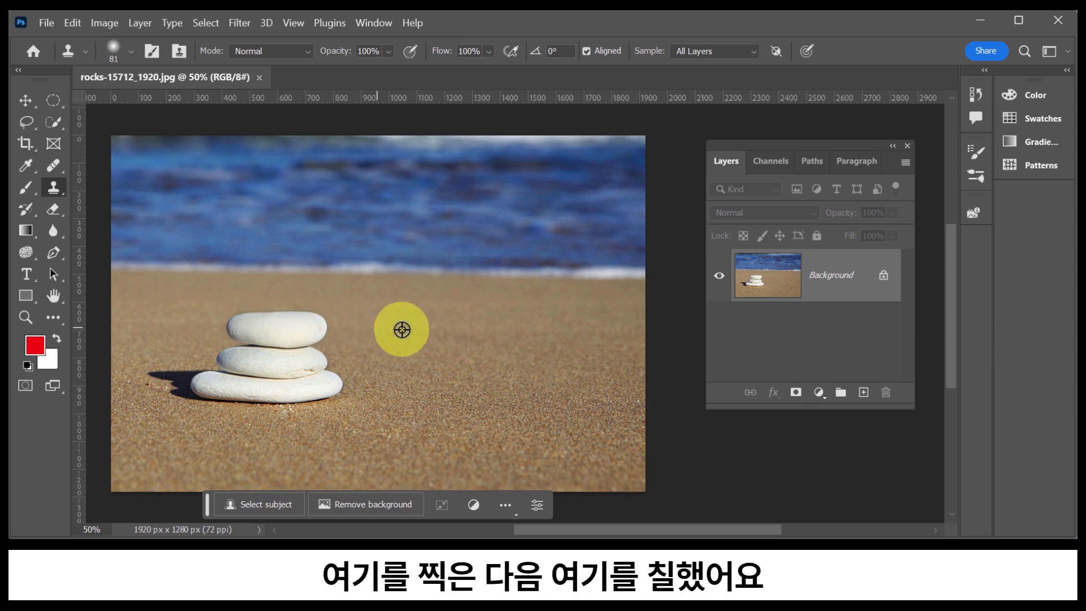
mouse_move(477, 310)
left_mouse_down()
mouse_move(447, 313)
mouse_move(494, 313)
mouse_move(432, 313)
mouse_move(497, 315)
mouse_move(448, 307)
mouse_move(497, 313)
mouse_move(439, 294)
mouse_move(460, 312)
mouse_move(504, 313)
left_mouse_up()
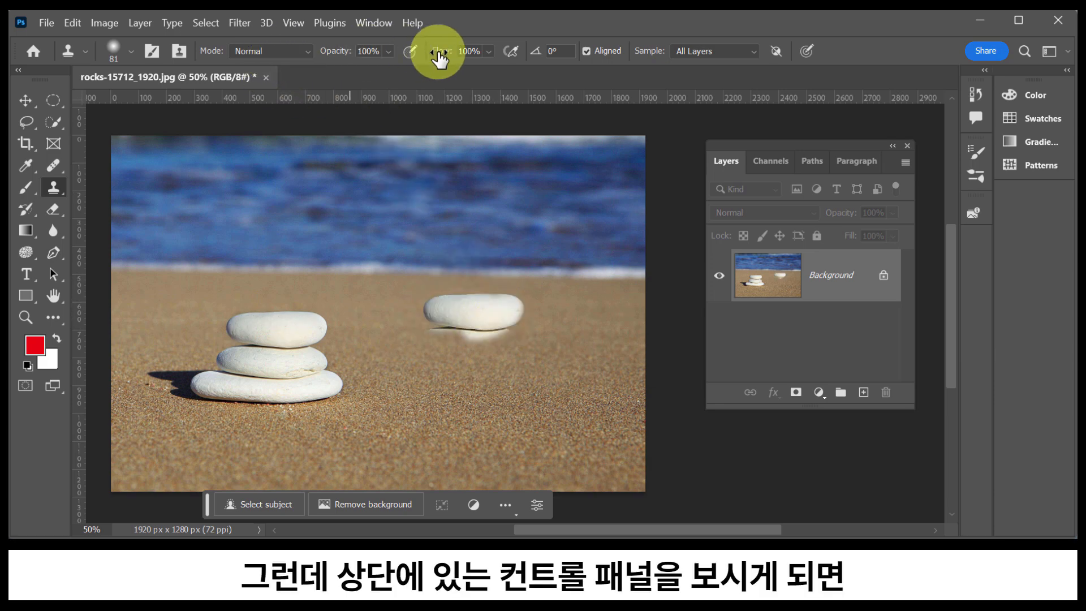
Keep the stamp opacity at 100% and clone the middle stone beneath the copied top stone
left_click(388, 51)
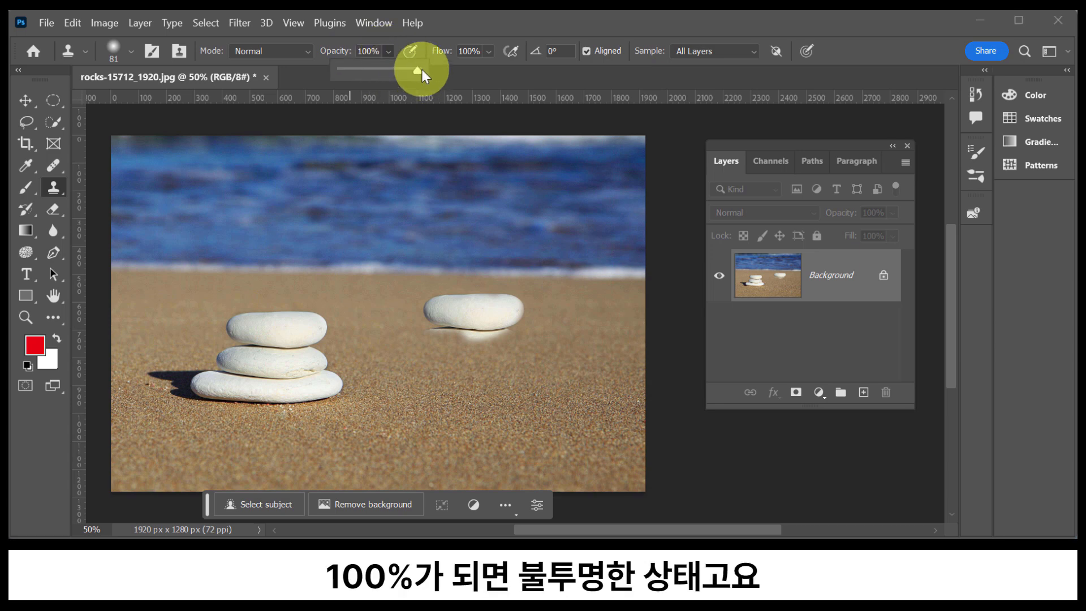
mouse_move(425, 70)
left_mouse_down()
mouse_move(368, 83)
mouse_move(420, 87)
left_mouse_up()
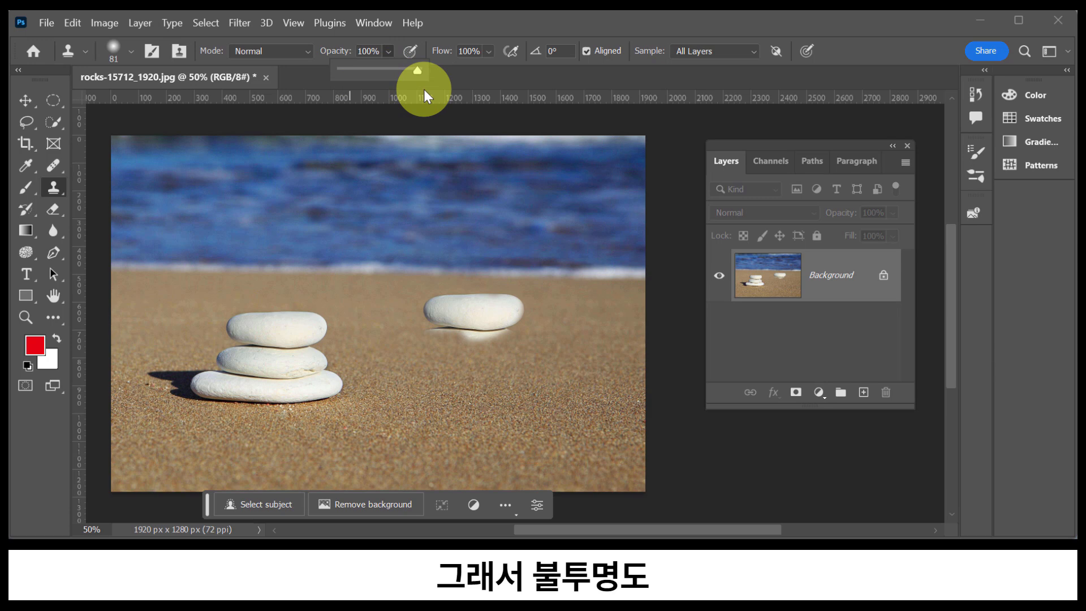
left_click(483, 26)
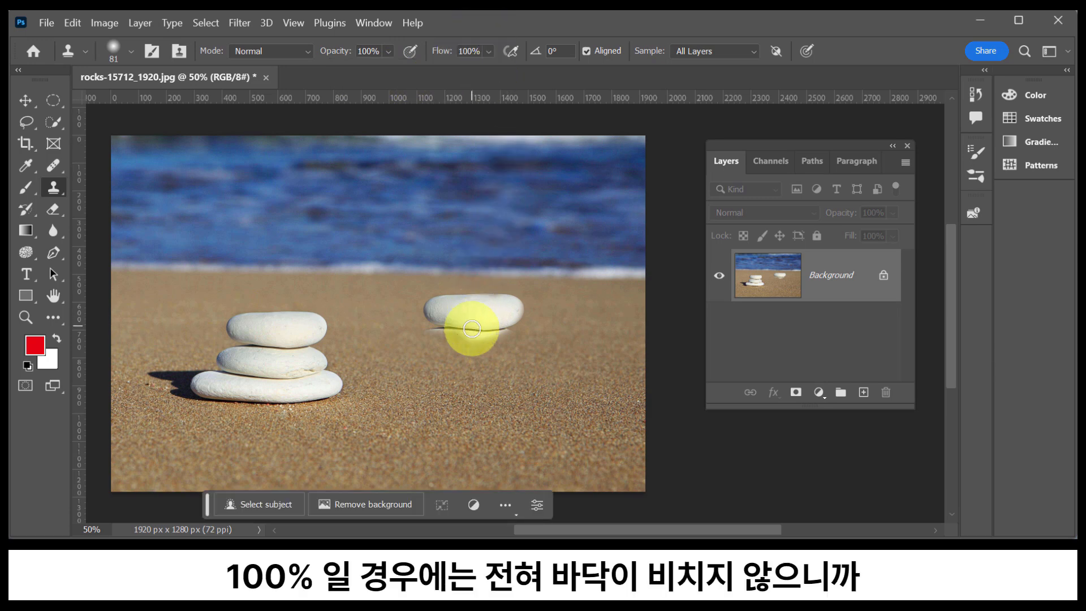
mouse_move(455, 326)
left_mouse_down()
mouse_move(427, 330)
mouse_move(512, 335)
mouse_move(499, 327)
mouse_move(516, 350)
mouse_move(436, 352)
mouse_move(436, 332)
mouse_move(415, 346)
mouse_move(503, 356)
mouse_move(513, 345)
left_mouse_up()
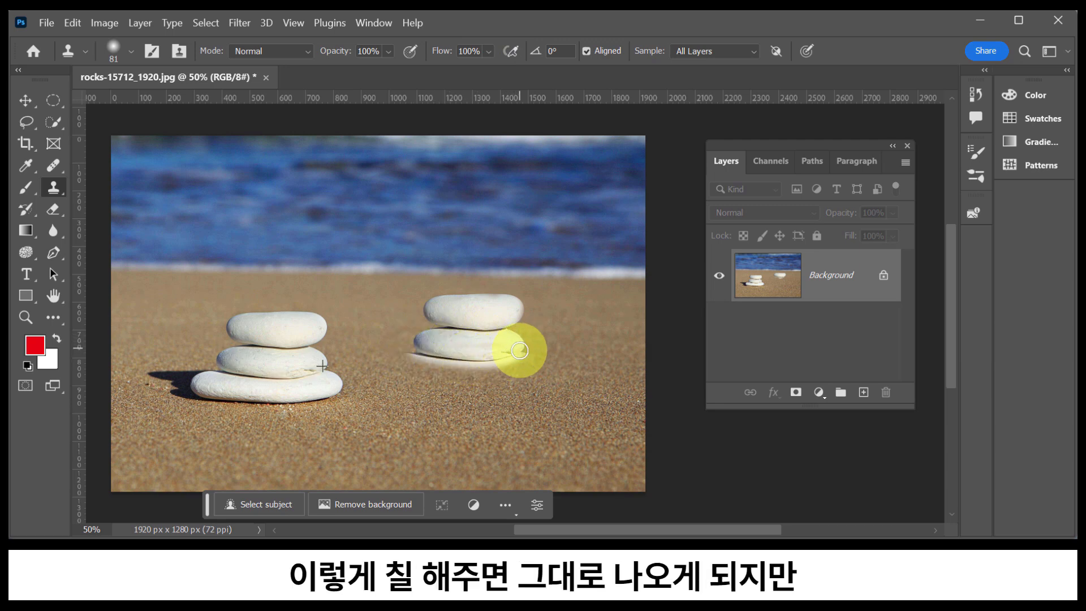
Clone the bottom stone and its shadow beneath the copied stones at 21% opacity, and reset the stamp opacity to 100%
left_click(386, 51)
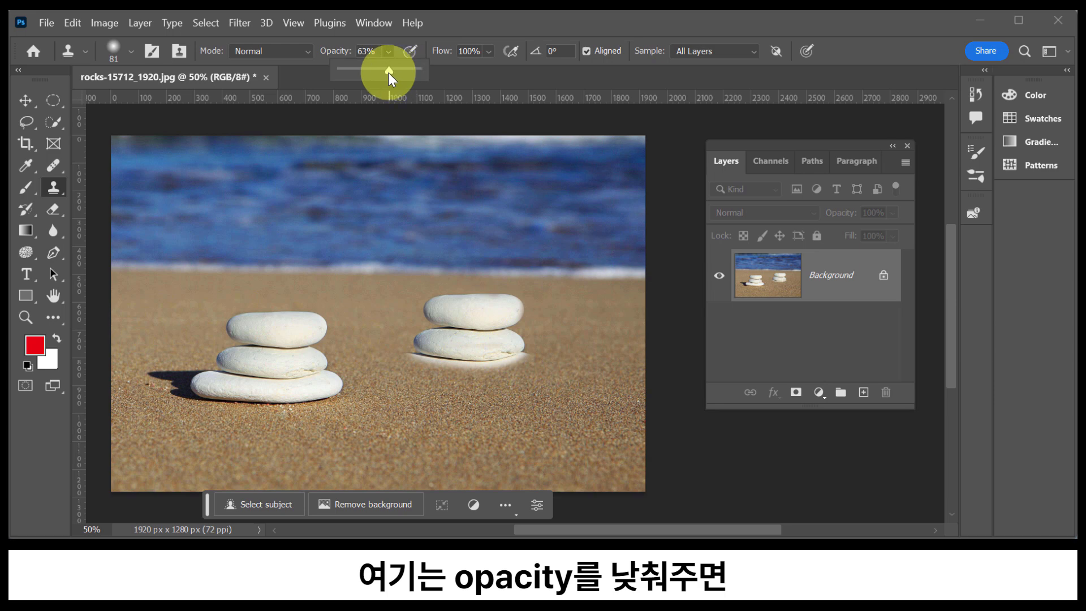
left_click(446, 29)
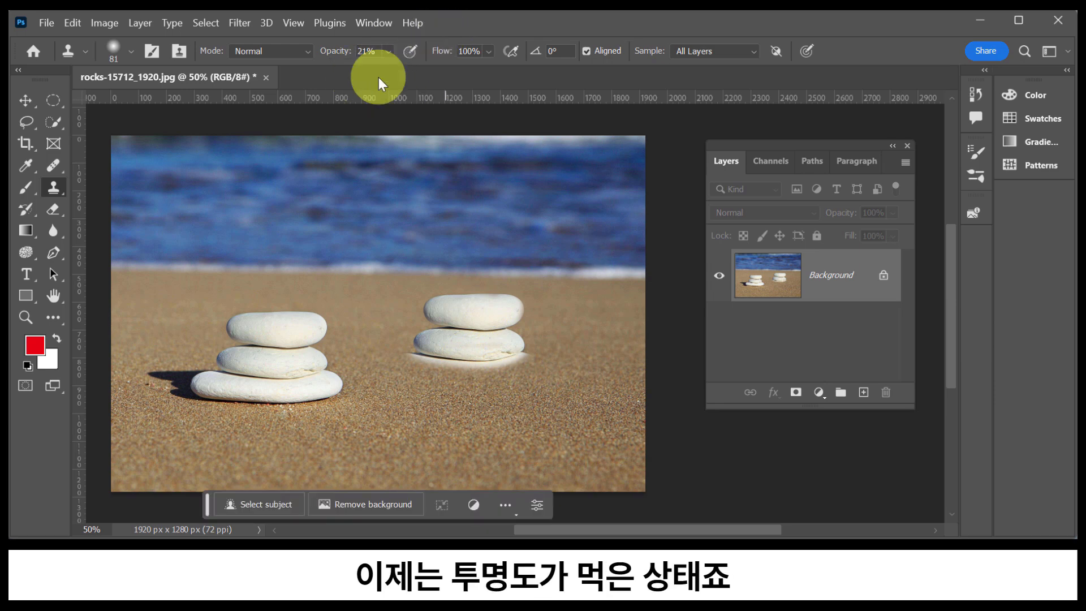
mouse_move(436, 367)
left_mouse_down()
mouse_move(410, 368)
mouse_move(526, 361)
mouse_move(519, 373)
mouse_move(433, 379)
mouse_move(406, 364)
mouse_move(404, 351)
mouse_move(420, 347)
mouse_move(396, 362)
mouse_move(419, 373)
mouse_move(523, 358)
mouse_move(515, 380)
mouse_move(454, 385)
mouse_move(393, 372)
mouse_move(405, 352)
mouse_move(394, 366)
mouse_move(458, 382)
mouse_move(528, 367)
mouse_move(531, 376)
mouse_move(433, 387)
mouse_move(372, 357)
mouse_move(456, 367)
mouse_move(394, 374)
mouse_move(355, 355)
mouse_move(359, 343)
mouse_move(395, 364)
mouse_move(360, 370)
left_mouse_up()
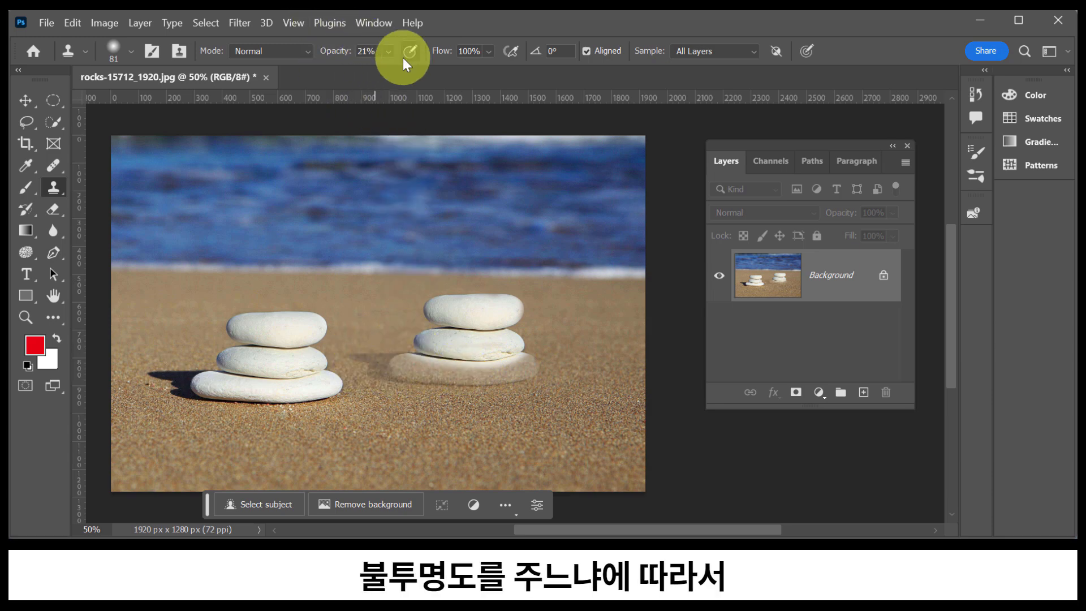
left_click(387, 51)
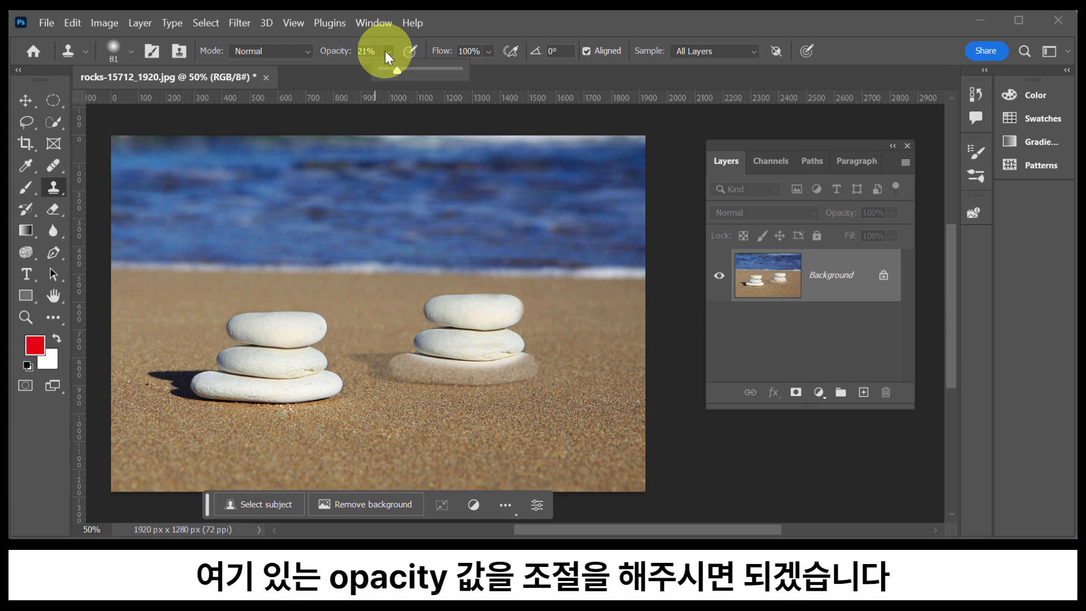
left_click_drag(398, 73, 465, 71)
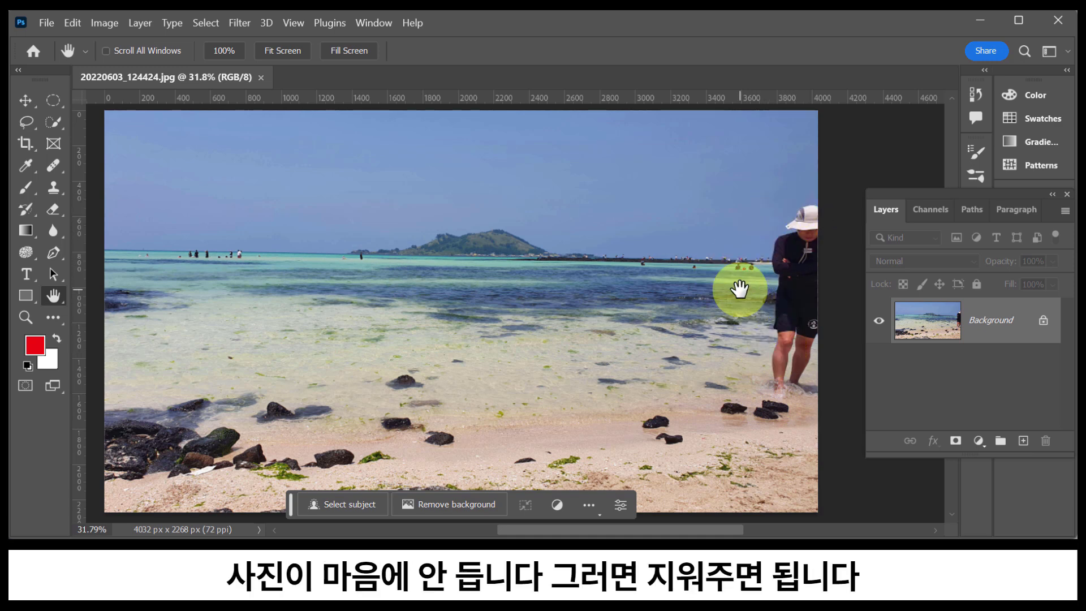
In the beach photo, try covering the man's head and shoulders with the Clone Stamp tool at 81 px, sampling the sky beside him
key("s")
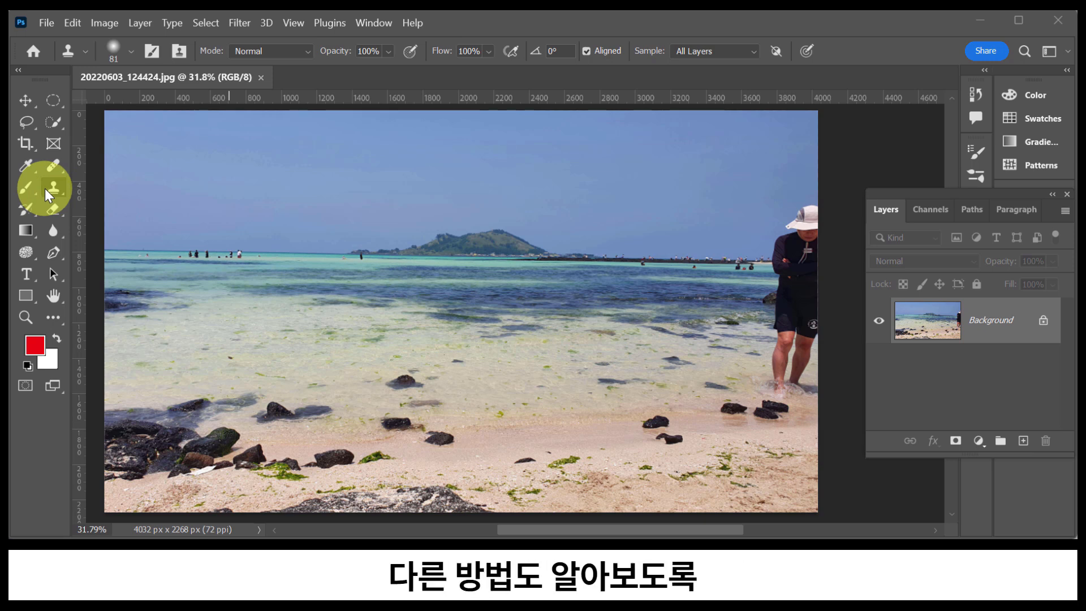
left_click(27, 318)
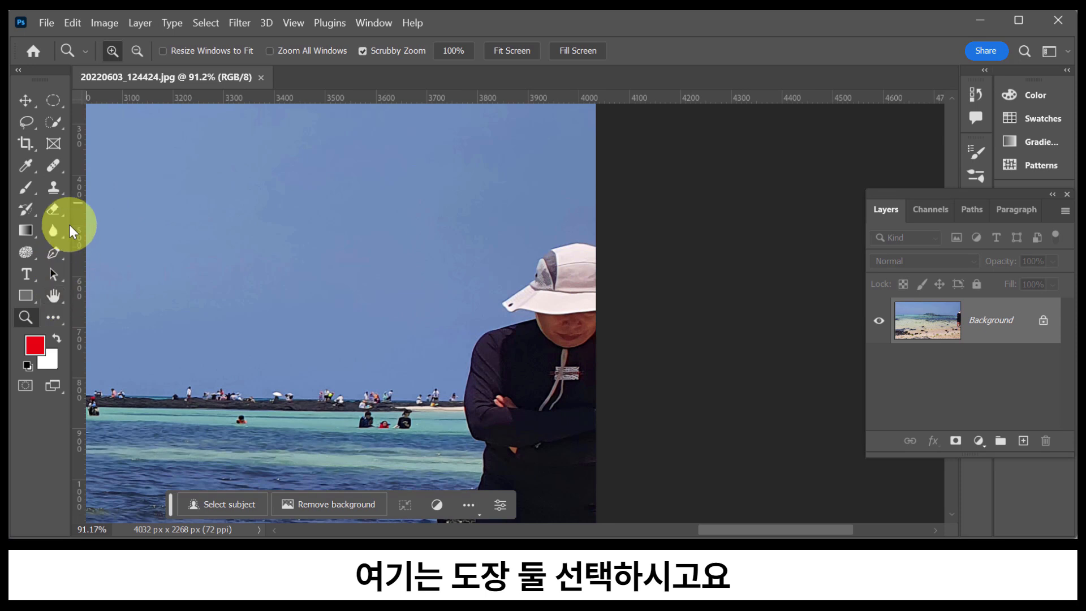
left_click(53, 186)
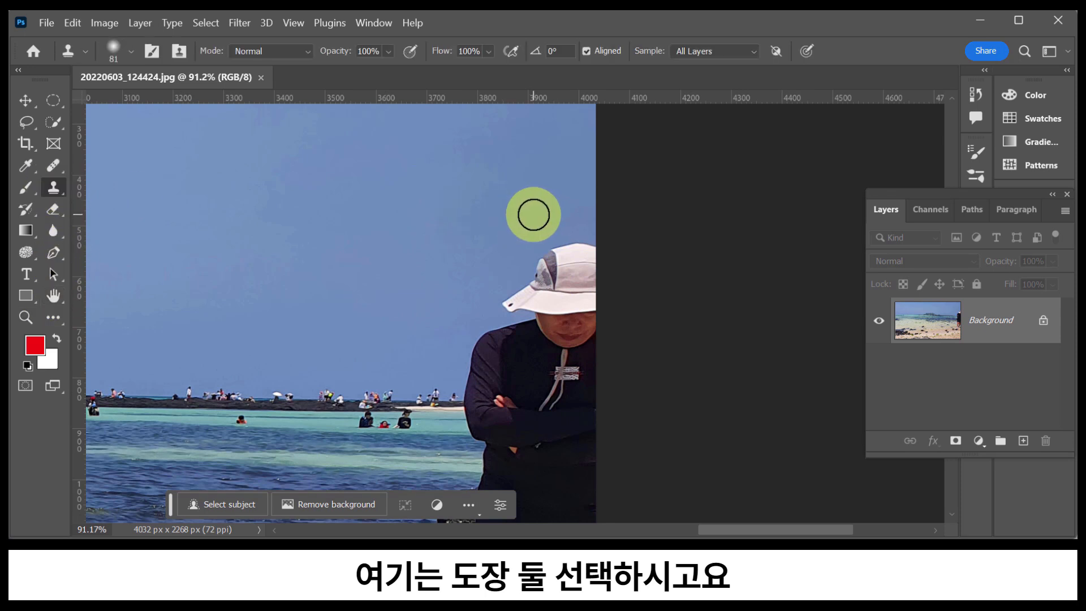
key("alt")
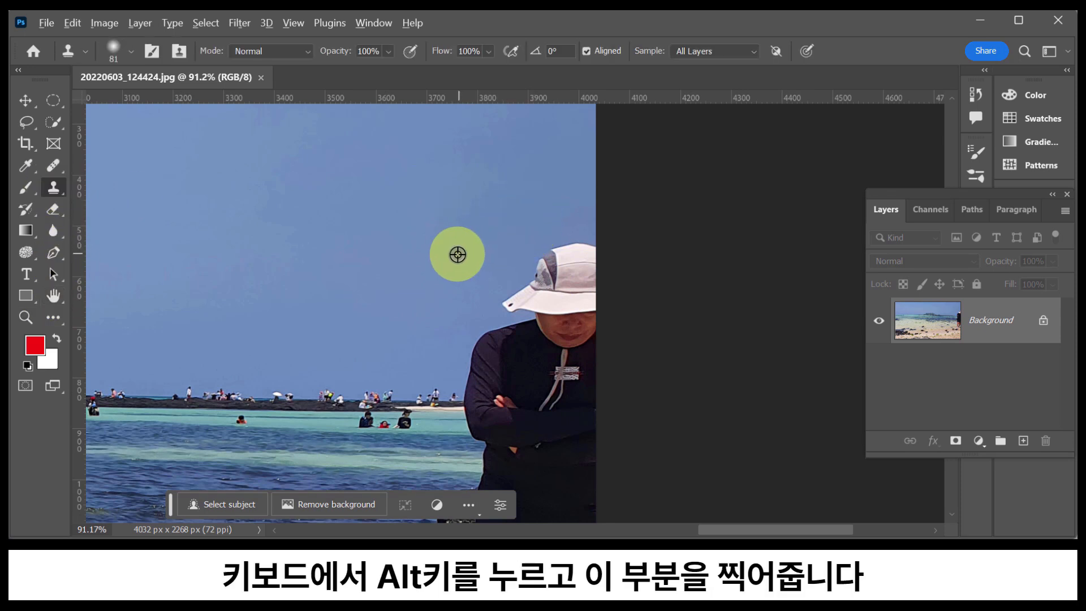
left_click(424, 259, "alt")
mouse_move(559, 253)
left_mouse_down()
mouse_move(598, 252)
mouse_move(540, 260)
mouse_move(593, 262)
mouse_move(573, 269)
mouse_move(534, 267)
mouse_move(579, 297)
mouse_move(521, 302)
mouse_move(588, 321)
mouse_move(498, 310)
mouse_move(551, 294)
mouse_move(504, 291)
mouse_move(546, 279)
mouse_move(522, 265)
mouse_move(576, 259)
mouse_move(604, 294)
mouse_move(590, 305)
mouse_move(581, 229)
mouse_move(501, 240)
mouse_move(518, 243)
mouse_move(443, 266)
mouse_move(513, 270)
mouse_move(506, 307)
mouse_move(467, 331)
mouse_move(537, 331)
mouse_move(510, 331)
mouse_move(596, 315)
mouse_move(478, 332)
mouse_move(520, 335)
mouse_move(475, 345)
mouse_move(529, 342)
mouse_move(477, 349)
mouse_move(541, 342)
mouse_move(464, 349)
mouse_move(599, 335)
mouse_move(580, 341)
mouse_move(601, 345)
mouse_move(563, 353)
mouse_move(482, 341)
mouse_move(599, 354)
mouse_move(479, 355)
mouse_move(613, 360)
mouse_move(456, 369)
mouse_move(609, 373)
mouse_move(589, 315)
left_mouse_up()
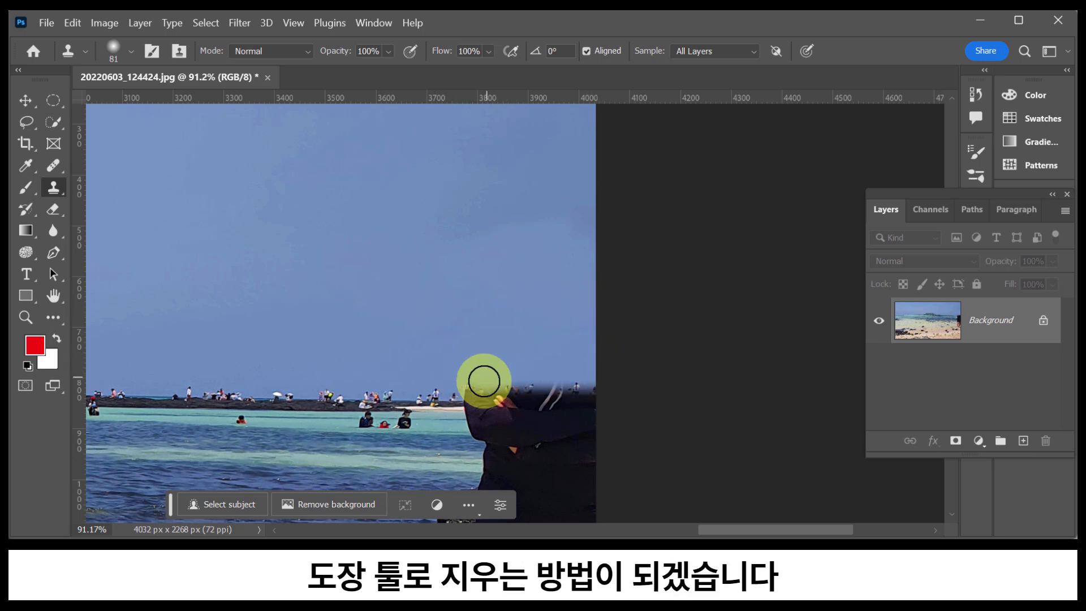
Try cloning the horizon and sea over the man's torso, and cover the duplicated bathers with water sampled nearby
mouse_move(460, 389)
left_mouse_down()
mouse_move(583, 398)
mouse_move(459, 410)
mouse_move(521, 426)
mouse_move(497, 434)
mouse_move(550, 439)
mouse_move(457, 437)
mouse_move(586, 431)
mouse_move(575, 426)
mouse_move(595, 413)
mouse_move(567, 446)
mouse_move(470, 445)
mouse_move(506, 455)
mouse_move(494, 465)
mouse_move(576, 462)
mouse_move(528, 461)
mouse_move(482, 443)
mouse_move(508, 420)
left_mouse_up()
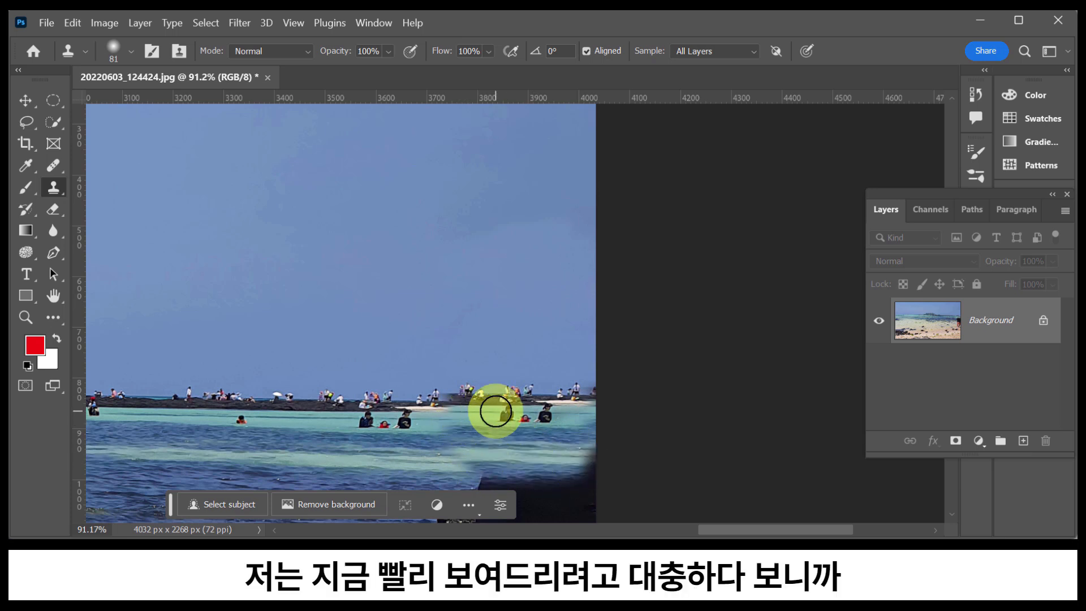
mouse_move(443, 409)
left_mouse_down()
mouse_move(497, 388)
mouse_move(488, 388)
left_mouse_up()
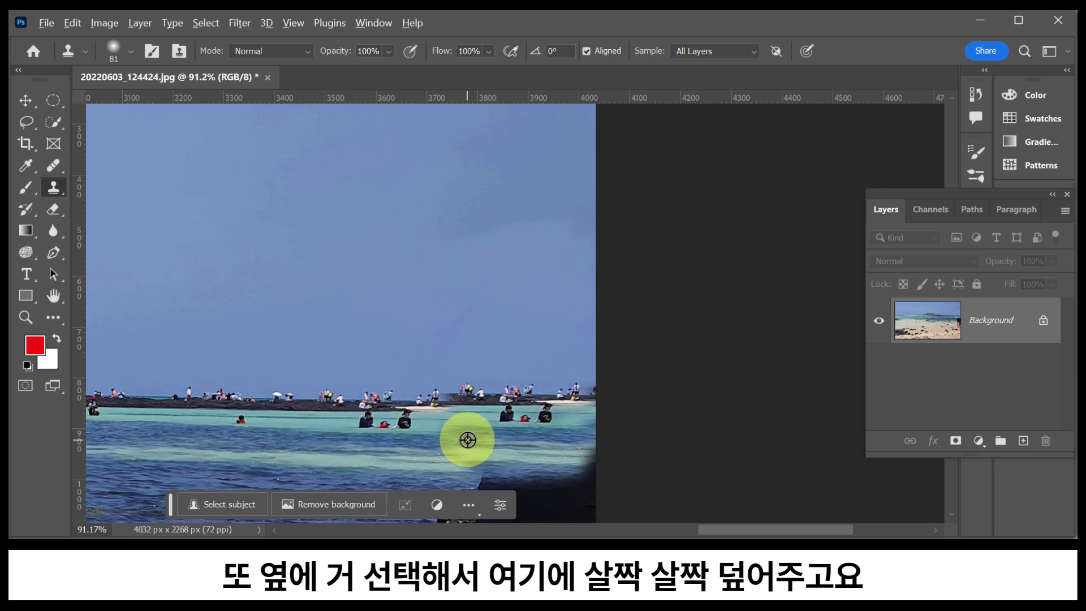
left_click(464, 435, "alt")
left_click_drag(497, 424, 528, 424)
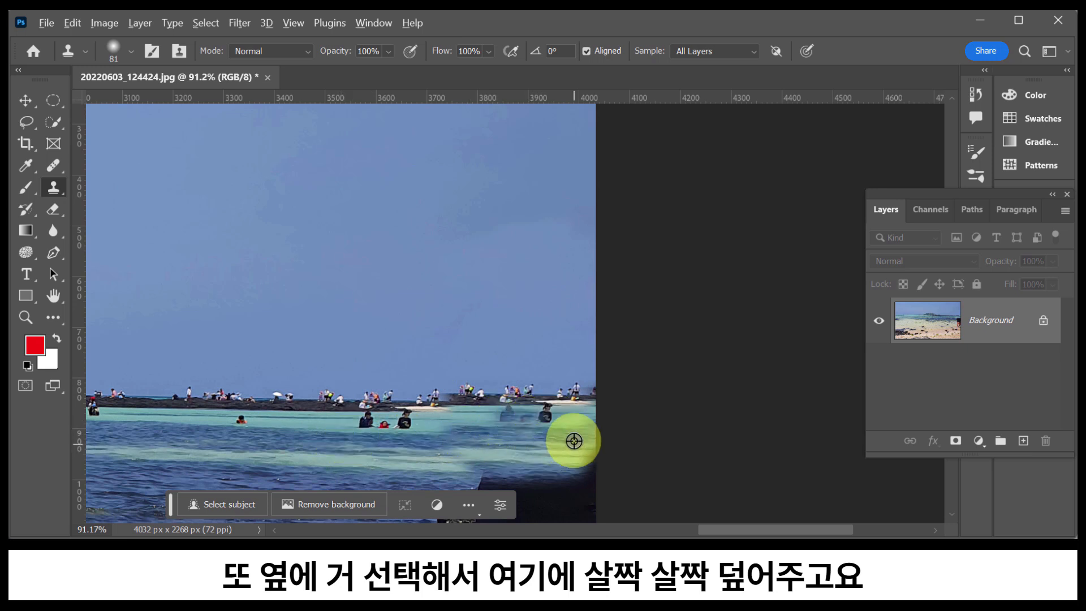
mouse_move(547, 415)
left_mouse_down()
mouse_move(501, 417)
mouse_move(487, 446)
left_mouse_up()
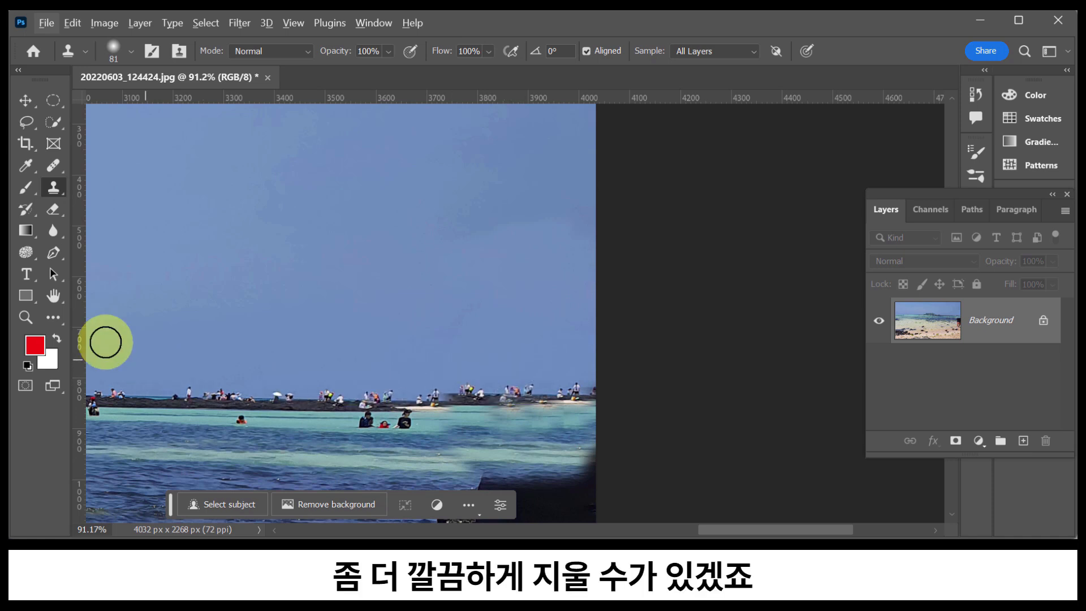
View the whole beach photo and revert it to its last saved version
double_click(53, 297)
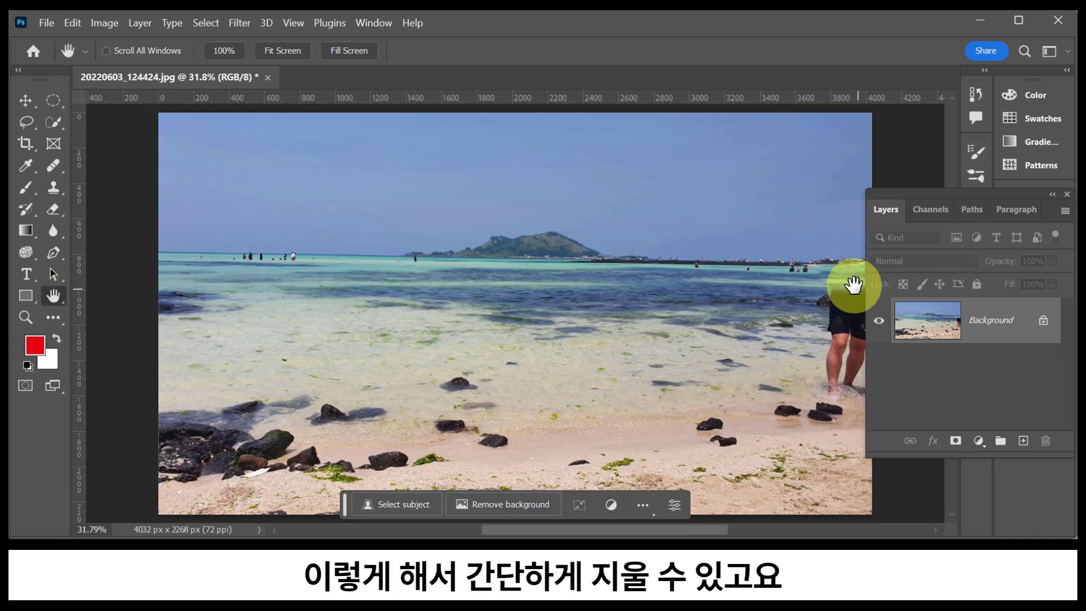
left_click(37, 29)
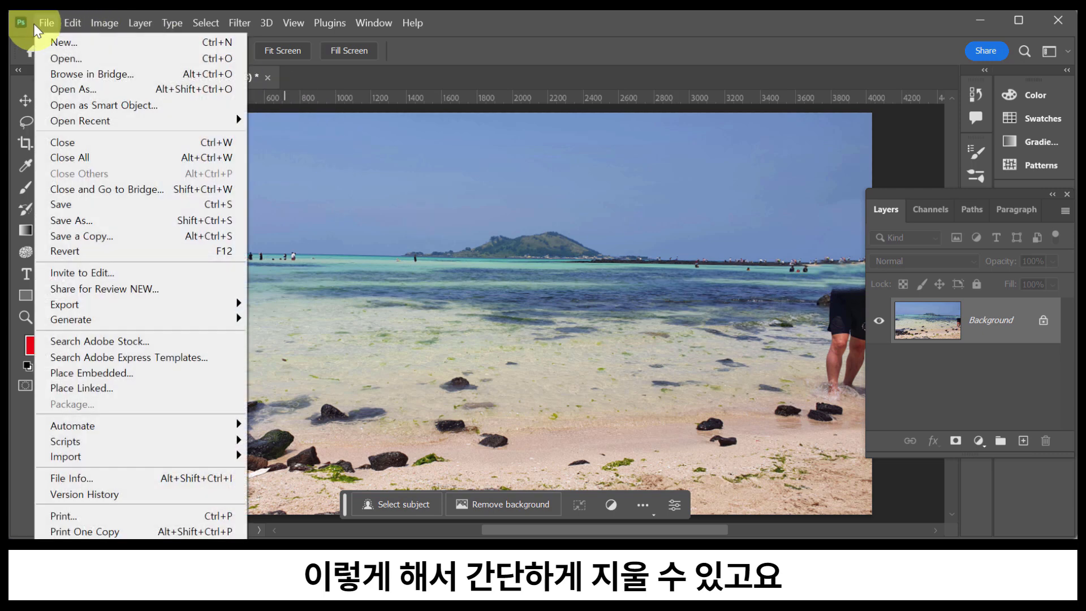
left_click(59, 251)
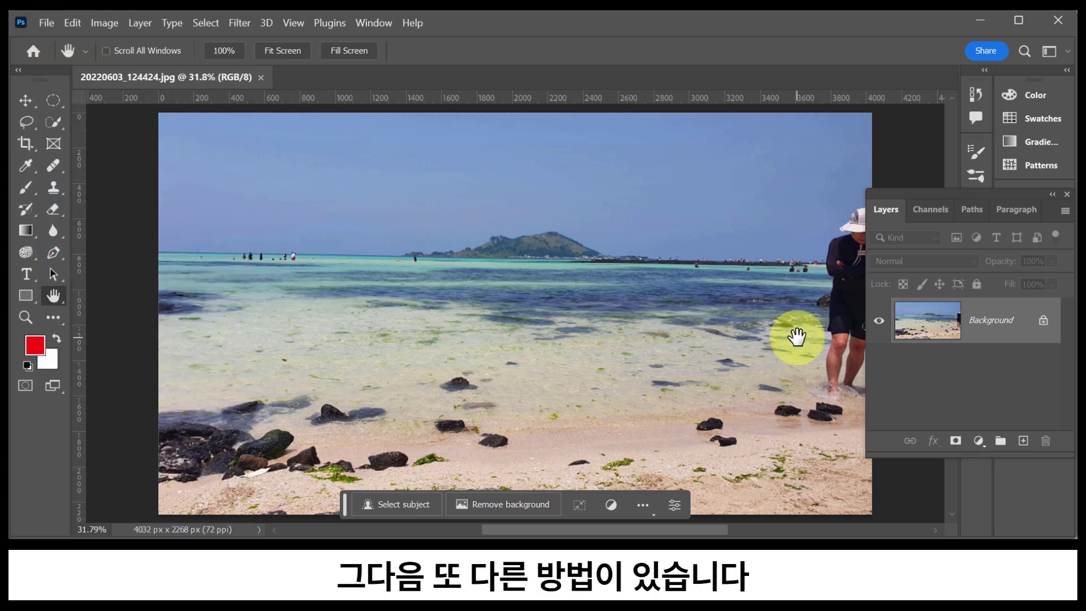
Select the man at the edge of the beach photo with a freehand Lasso outline
left_click_drag(793, 317, 548, 310)
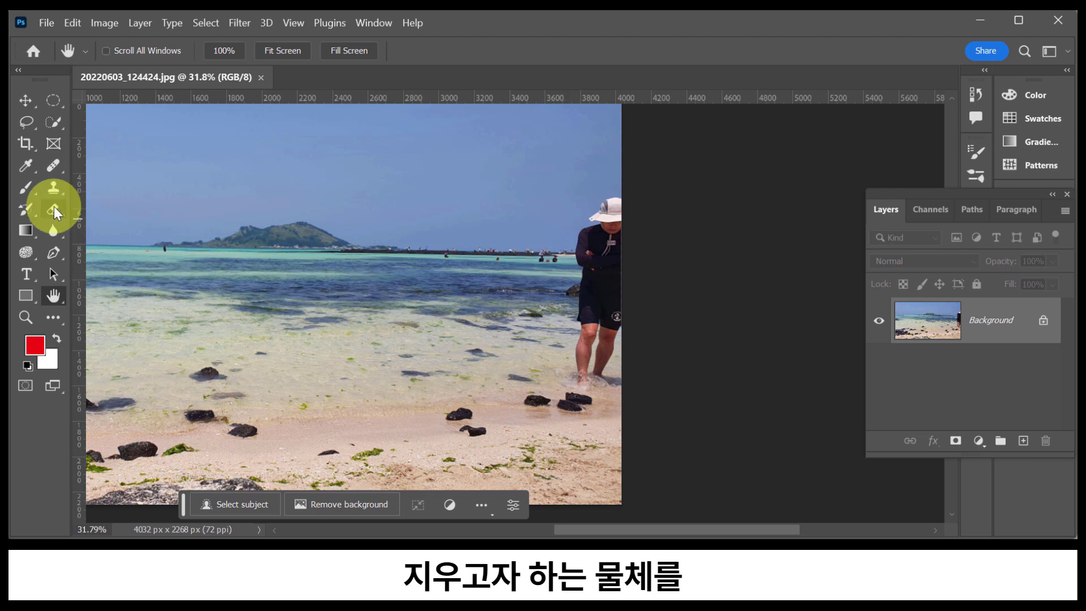
left_click(26, 122)
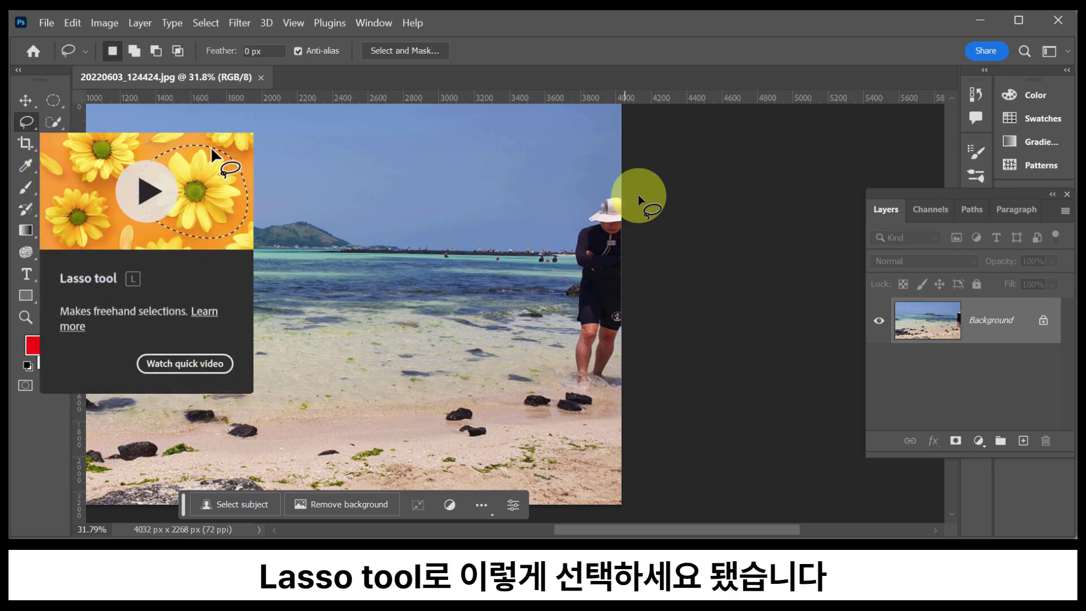
mouse_move(633, 188)
left_mouse_down()
mouse_move(599, 194)
mouse_move(584, 217)
left_mouse_up()
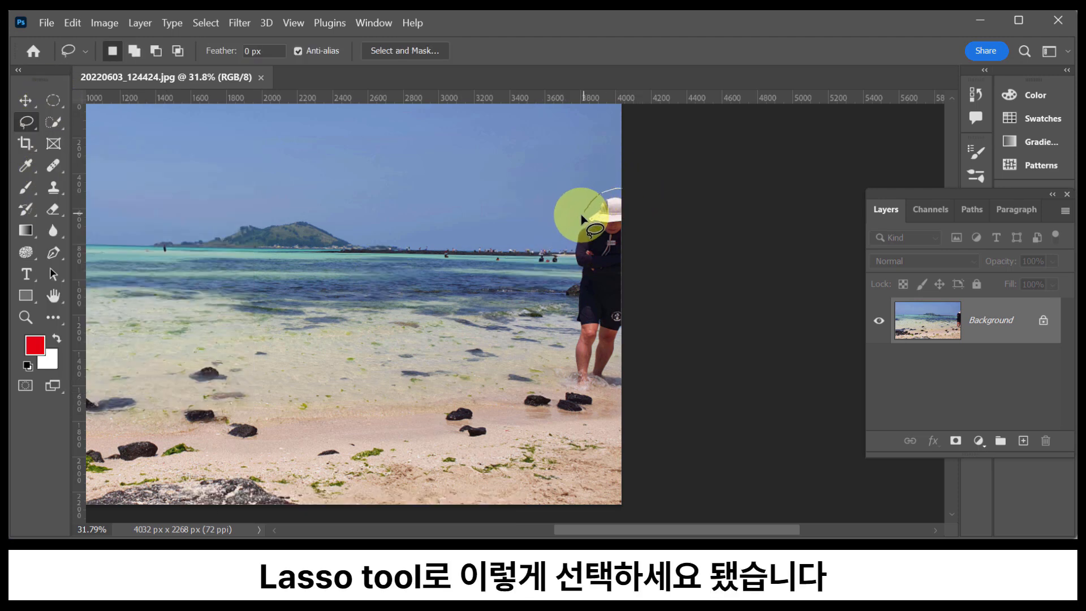
mouse_move(564, 343)
left_mouse_down()
mouse_move(563, 374)
mouse_move(576, 386)
mouse_move(598, 399)
mouse_move(630, 393)
left_mouse_up()
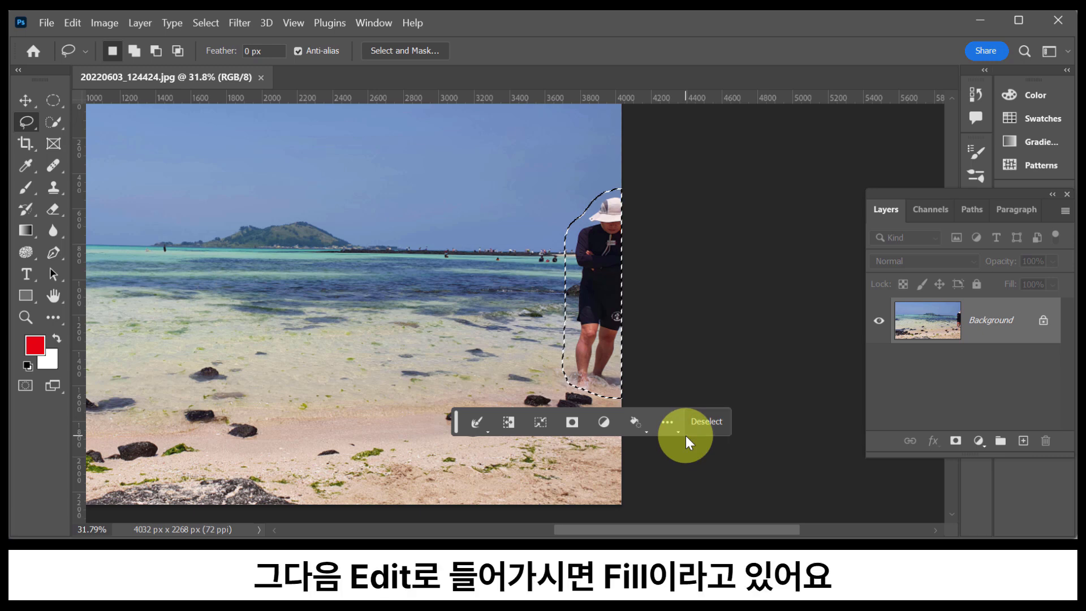
Fill the selected man with Content-Aware contents at Normal mode and 100% opacity, dismiss the Content-Aware Fill tip, and deselect
left_click(74, 23)
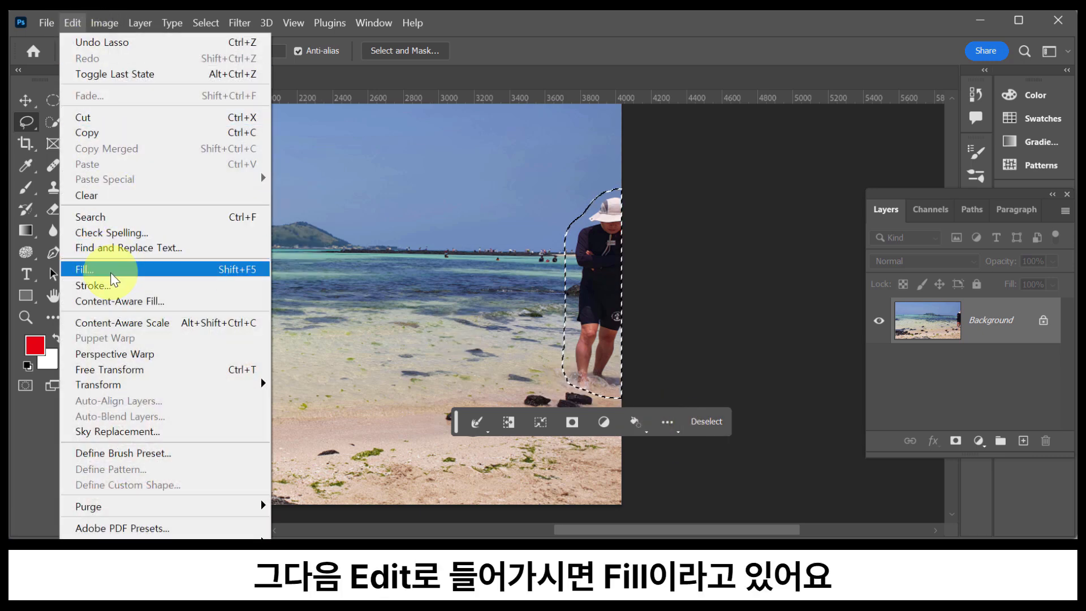
left_click(85, 270)
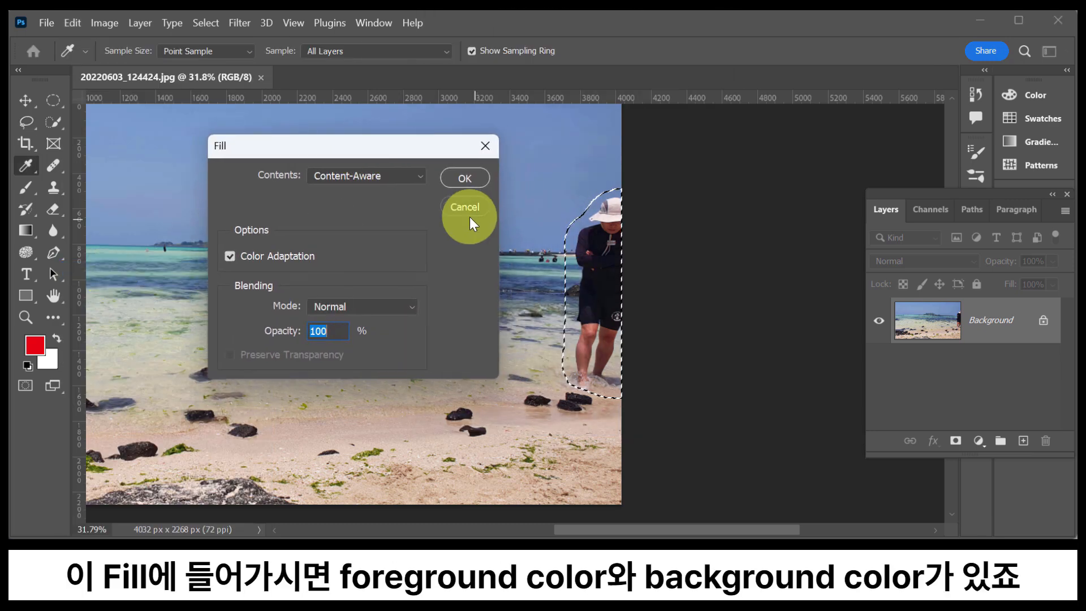
left_click(415, 174)
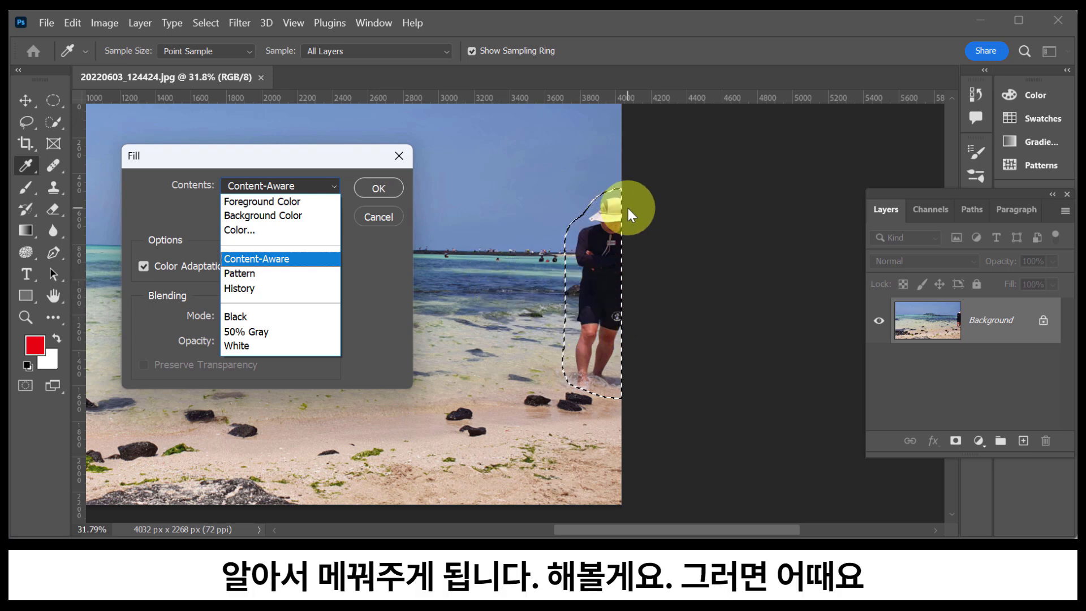
left_click(388, 191)
left_click(389, 191)
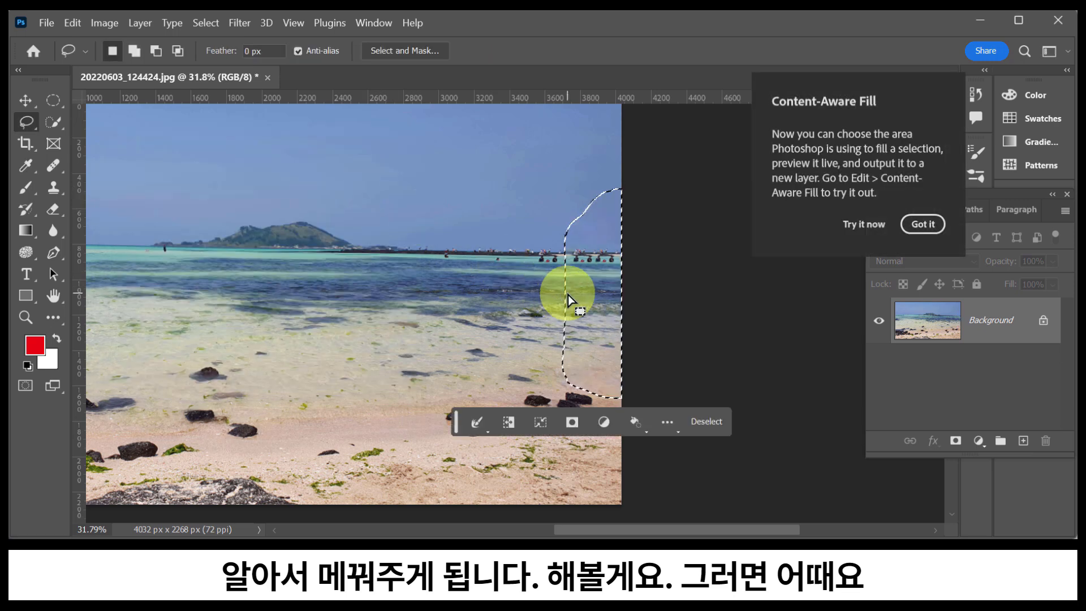
left_click(932, 225)
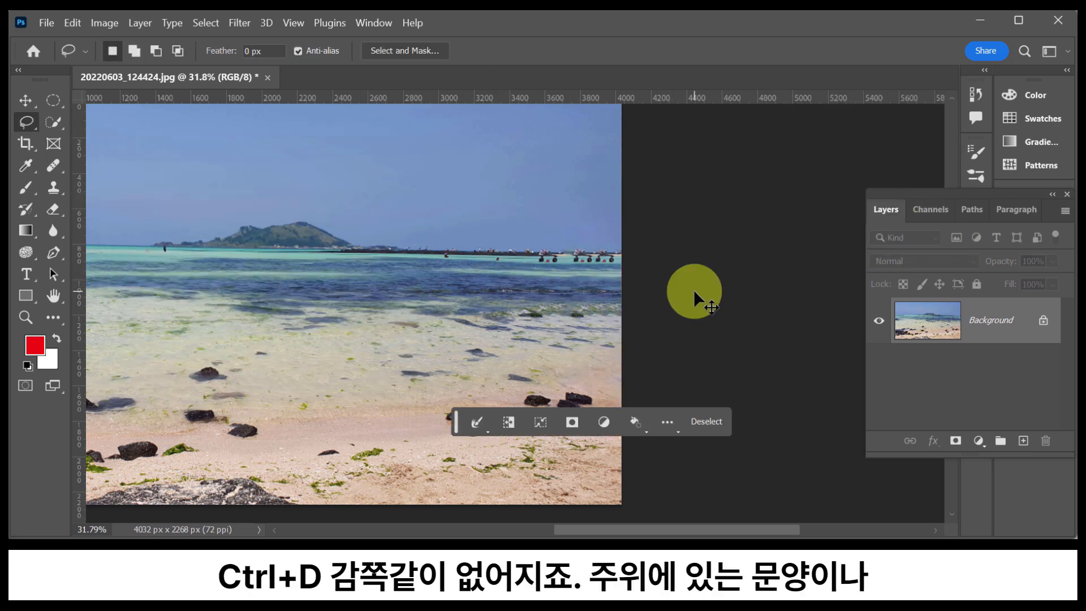
key("ctrl+d")
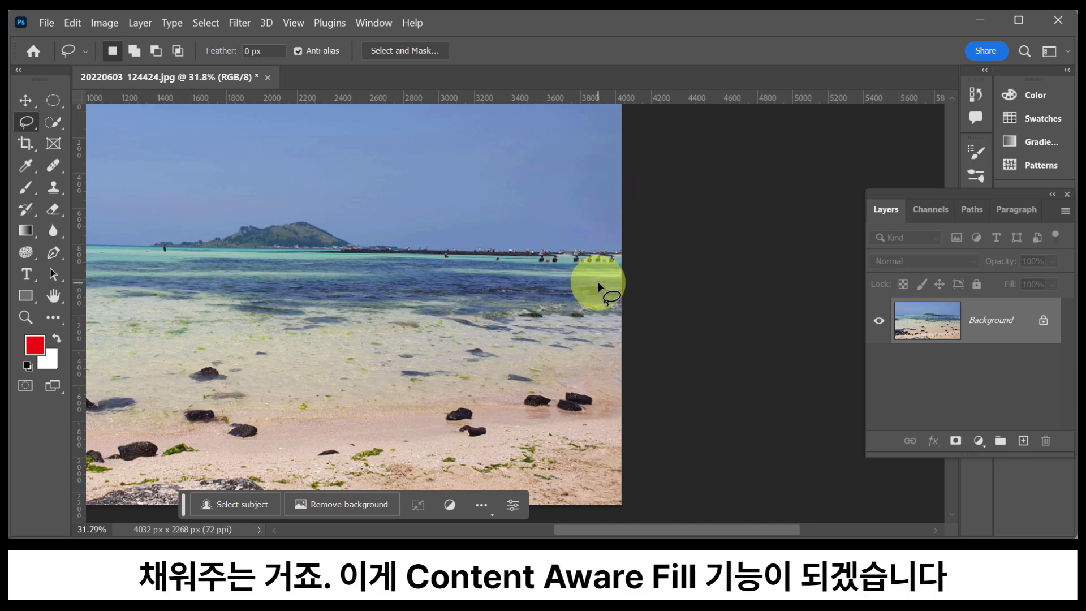
left_click_drag(597, 281, 597, 280)
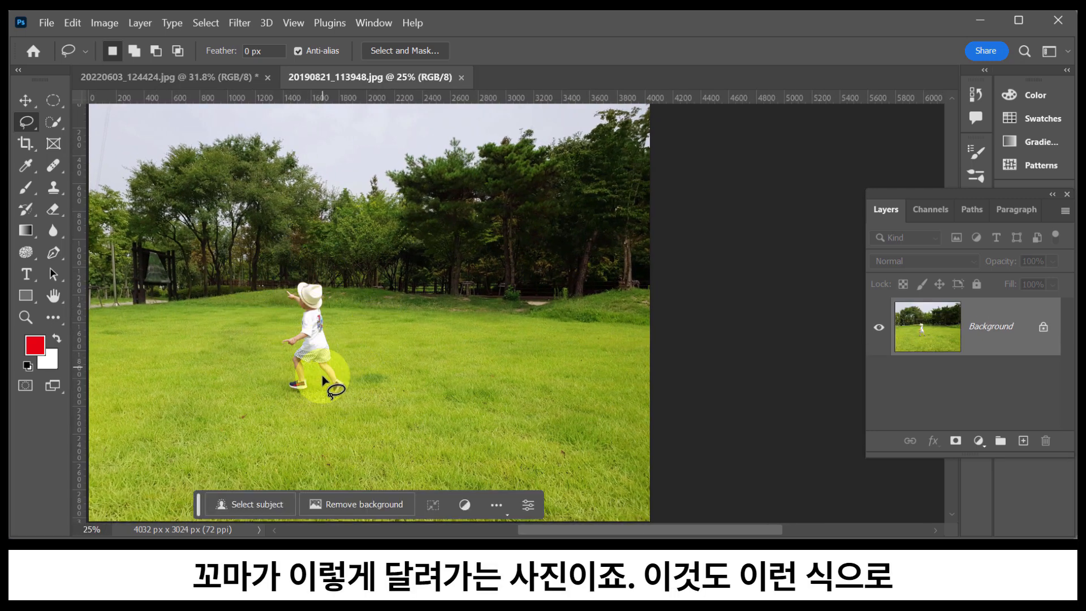
In the lawn photo, lasso the running child, replace the selection with a Content-Aware fill, and deselect
mouse_move(322, 388)
left_mouse_down()
mouse_move(303, 397)
mouse_move(281, 378)
mouse_move(281, 288)
mouse_move(323, 277)
mouse_move(352, 385)
mouse_move(340, 403)
mouse_move(317, 394)
left_mouse_up()
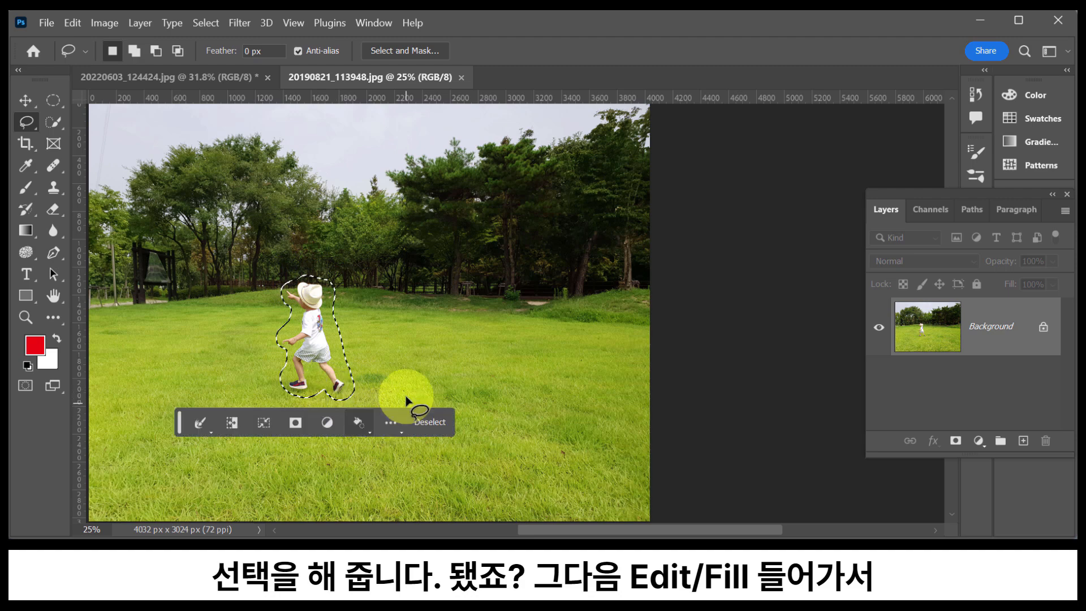
left_click(70, 25)
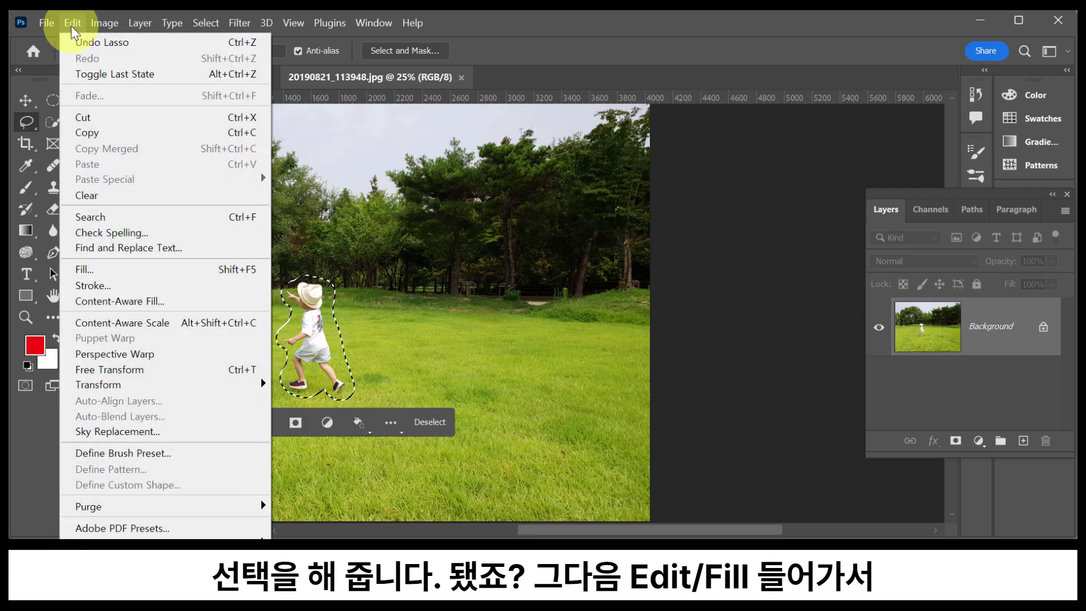
left_click(128, 274)
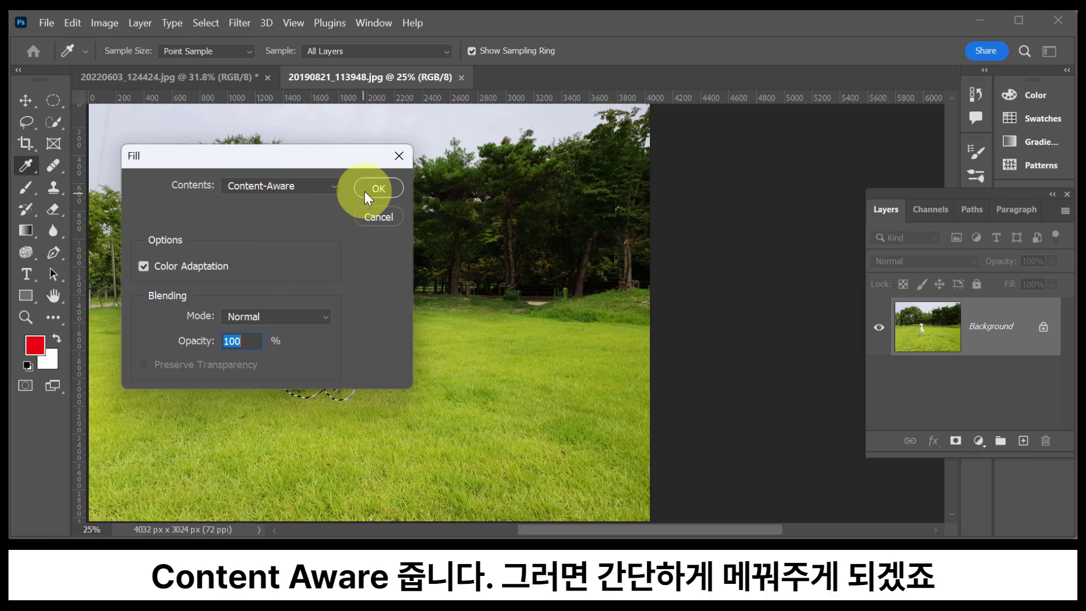
left_click(365, 192)
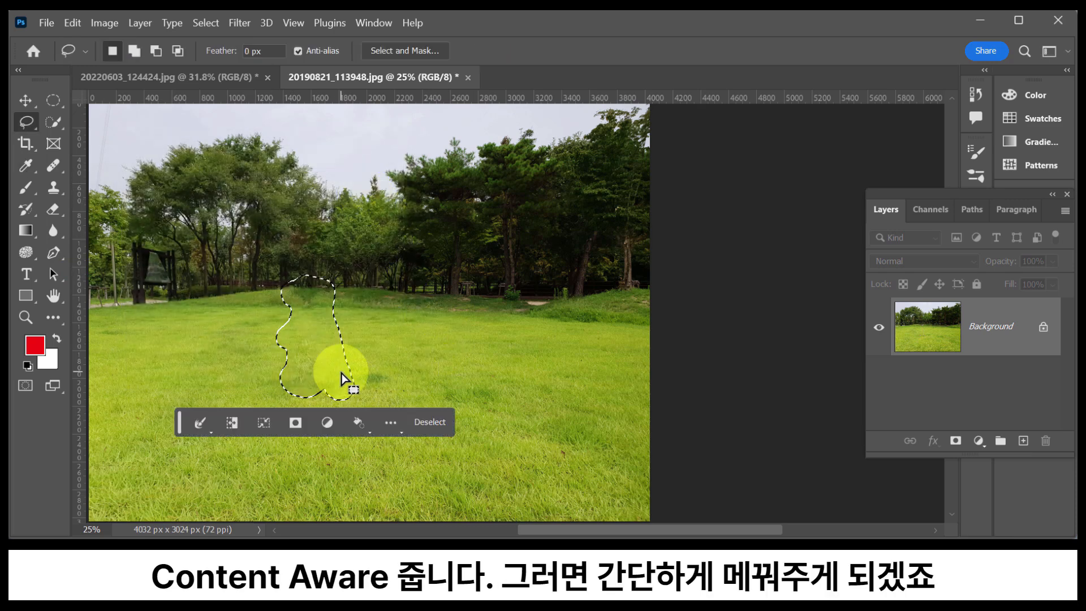
key("ctrl+d")
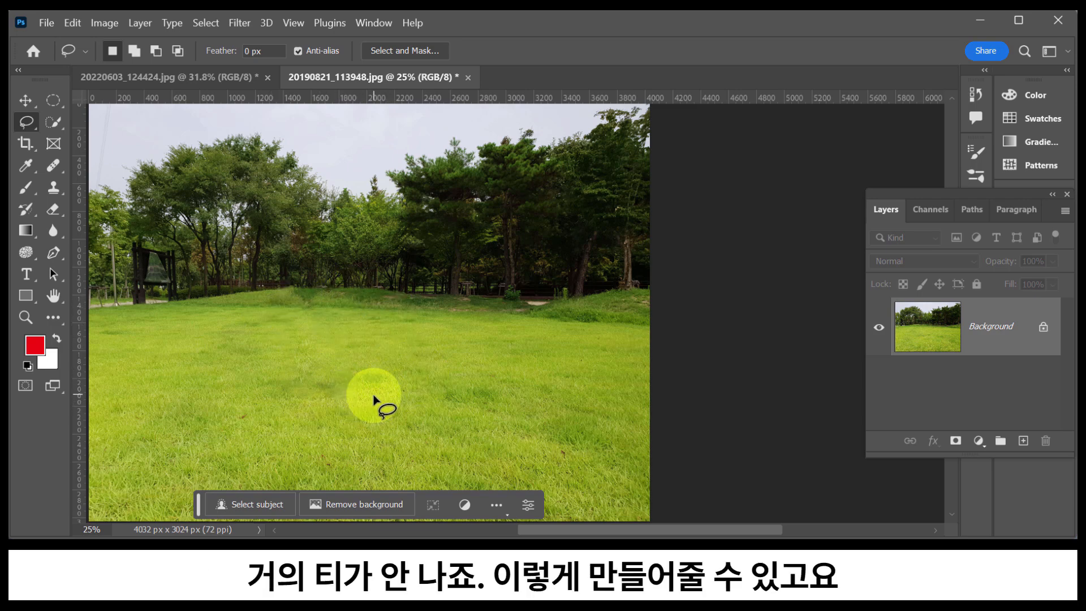
Retouch the lower right of the blurry grass patch with the Clone Stamp tool at 81 px, sampling clean grass beside it
left_click(25, 317)
left_click_drag(329, 384, 388, 402)
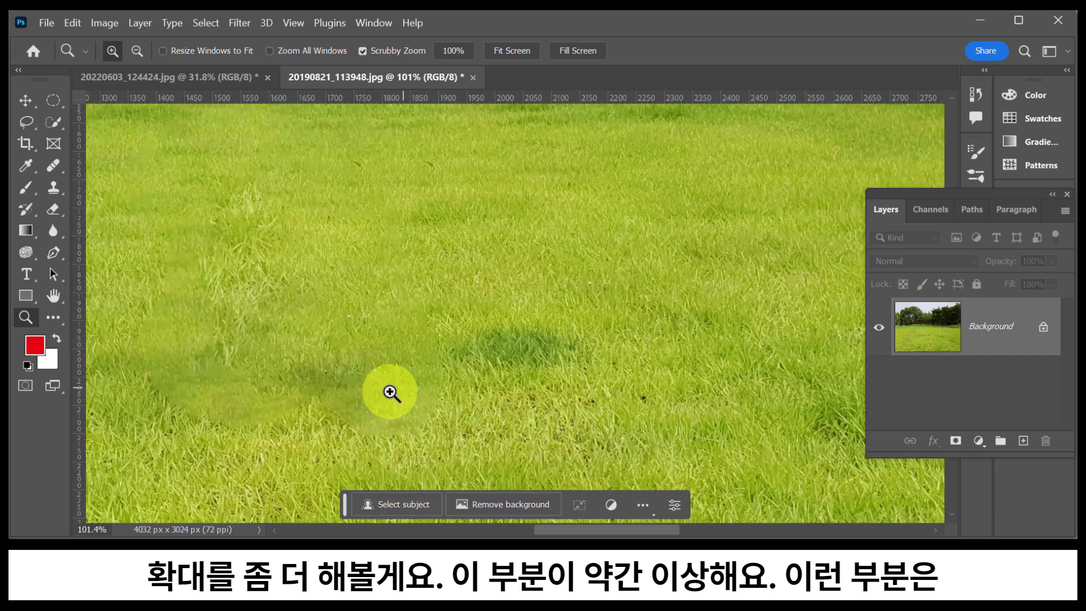
left_click_drag(436, 405, 416, 318)
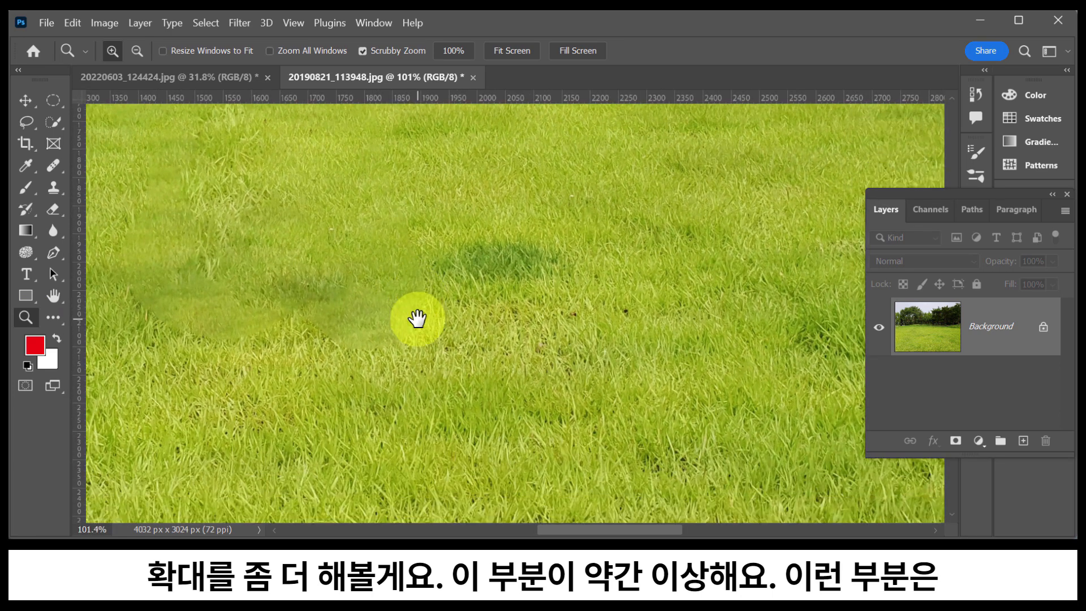
left_click(54, 187)
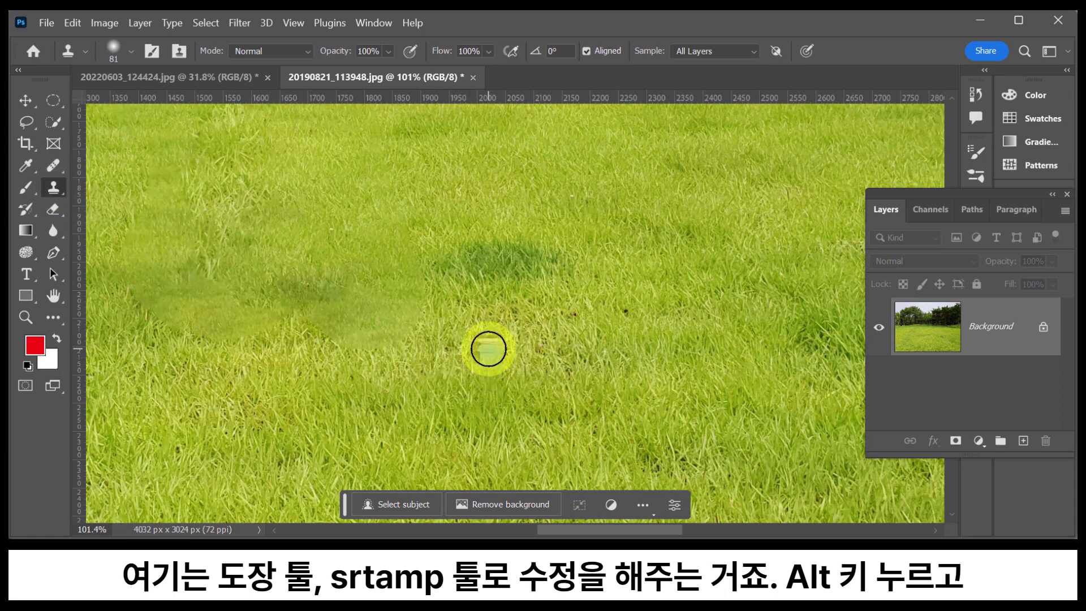
key("alt")
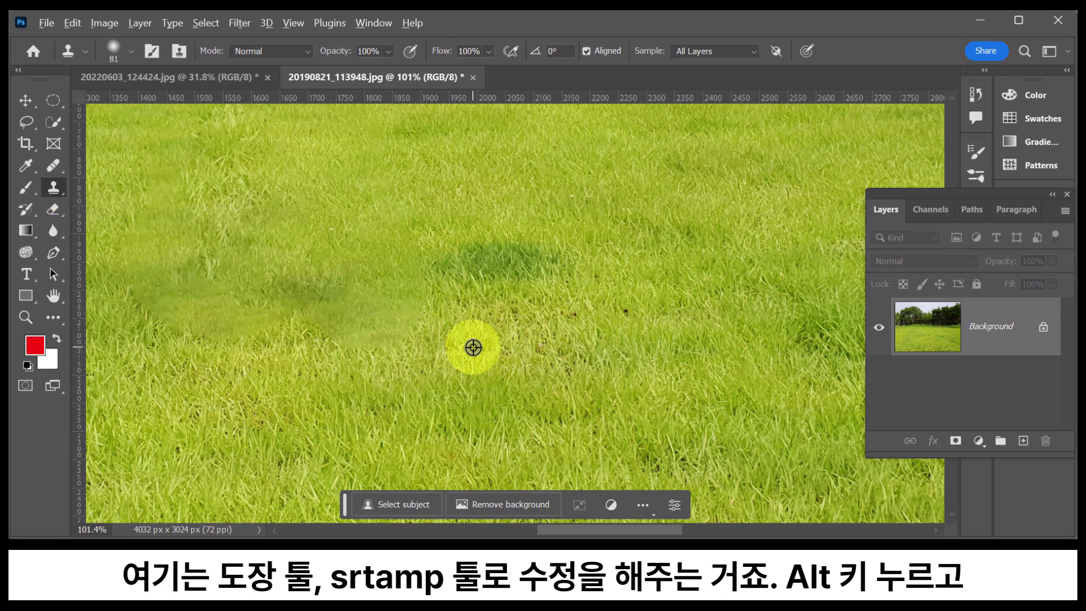
left_click(445, 345, "alt")
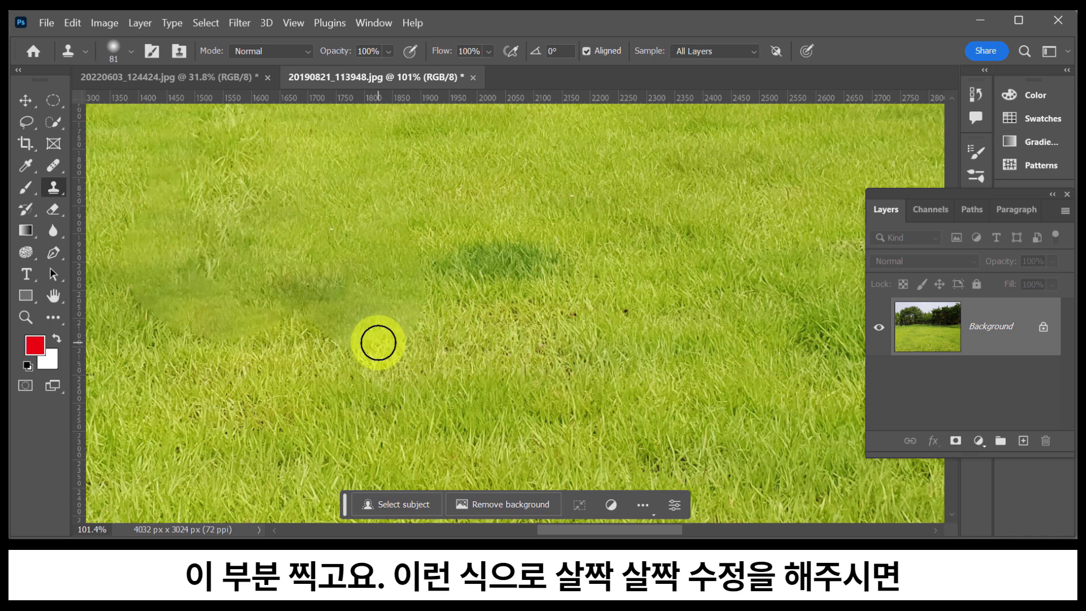
mouse_move(346, 341)
left_mouse_down()
mouse_move(403, 335)
mouse_move(414, 313)
mouse_move(360, 322)
mouse_move(401, 332)
left_mouse_up()
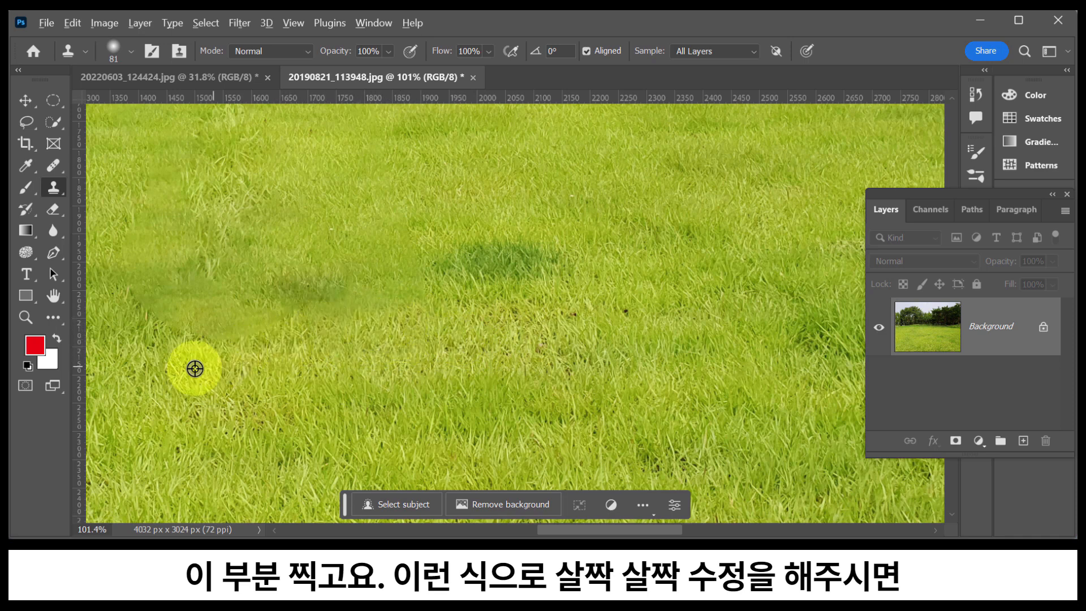
Clone grass sampled nearby over the lower left of the blurry patch where the child stood, and resample from the grass beside it
key("alt")
left_click(136, 354, "alt")
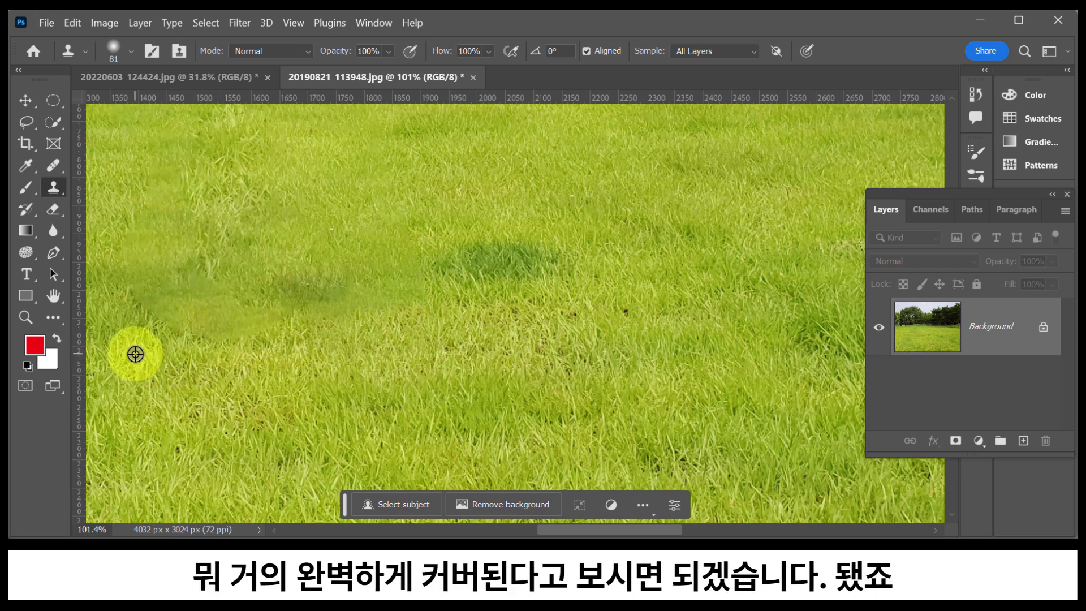
left_click(211, 341)
mouse_move(212, 341)
left_mouse_down()
mouse_move(179, 326)
mouse_move(227, 319)
mouse_move(211, 311)
mouse_move(269, 323)
mouse_move(172, 318)
left_mouse_up()
left_click(186, 298)
key("space")
left_click_drag(189, 354, 314, 445)
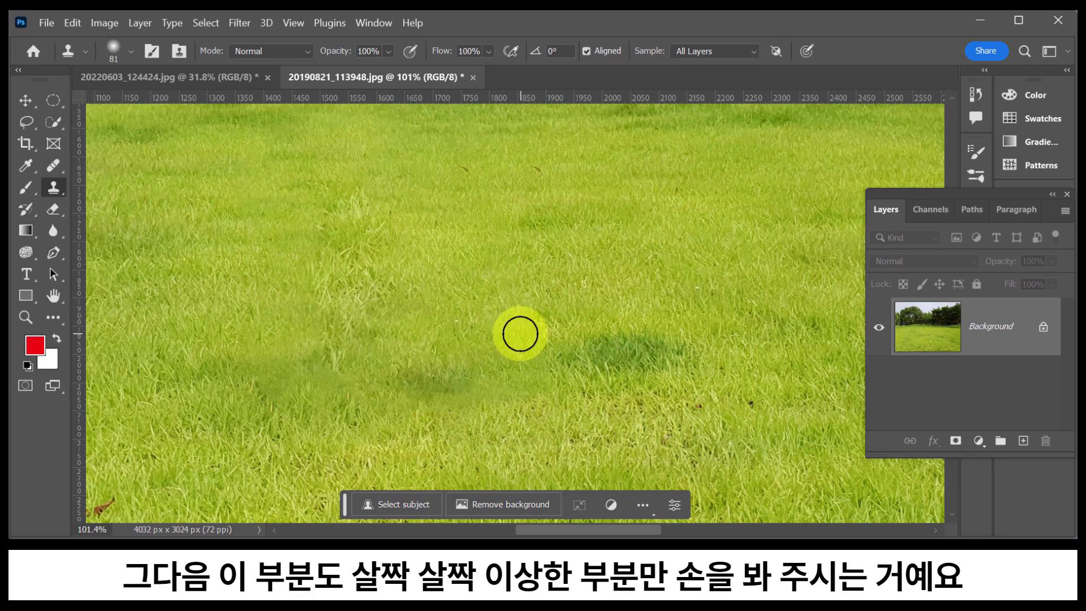
left_click(599, 352, "alt")
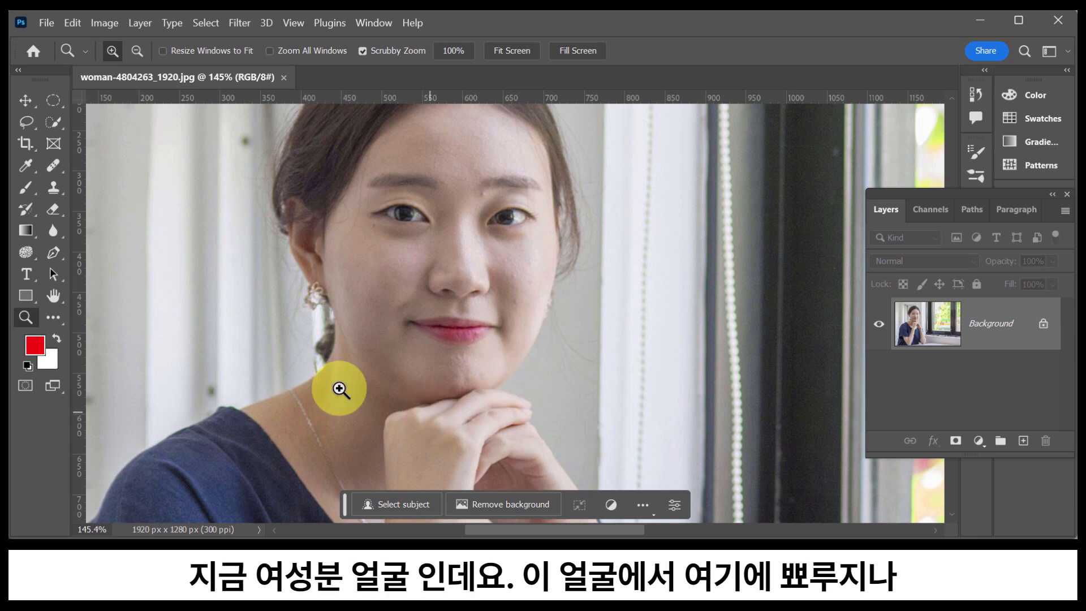
In the woman's portrait, prepare the Clone Stamp tool for the cheek blemishes with a brush size of 17 px
left_click_drag(565, 250, 514, 276)
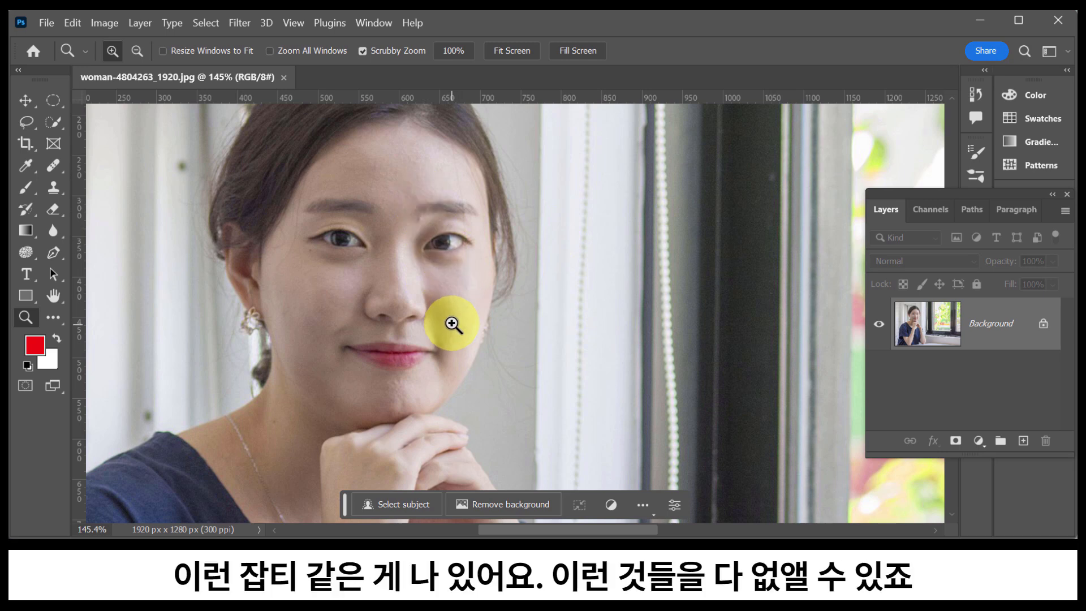
left_click_drag(447, 310, 497, 337)
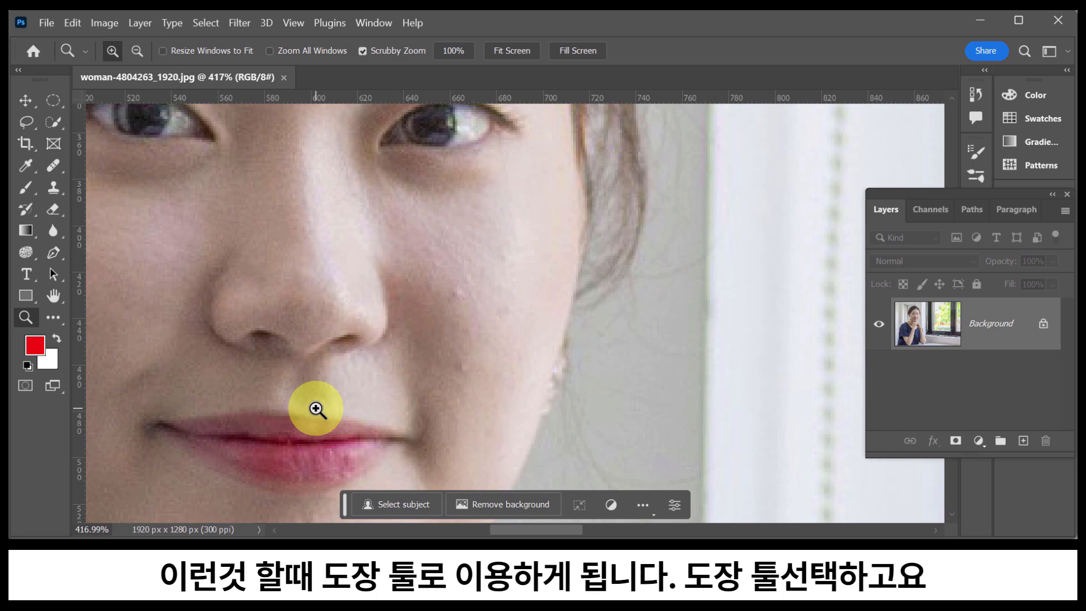
left_click(54, 188)
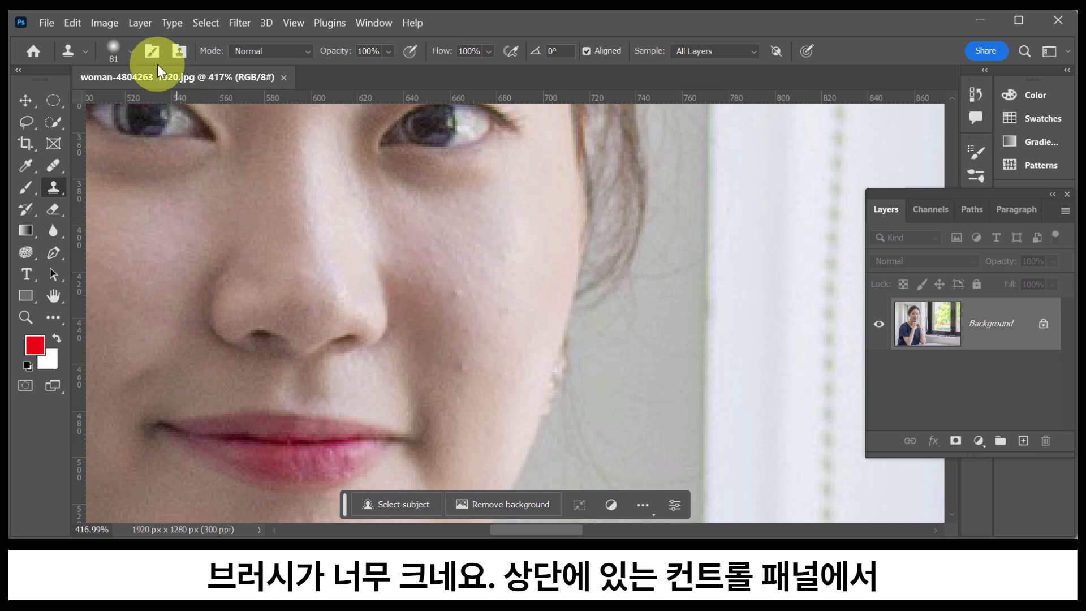
left_click(131, 51)
left_click(141, 103)
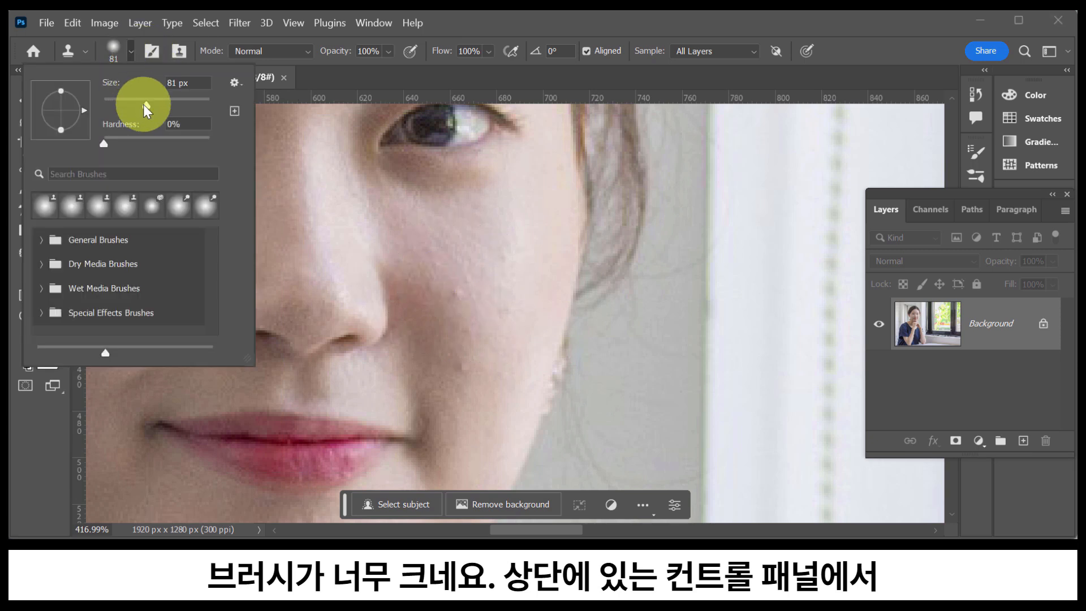
left_click_drag(145, 104, 114, 107)
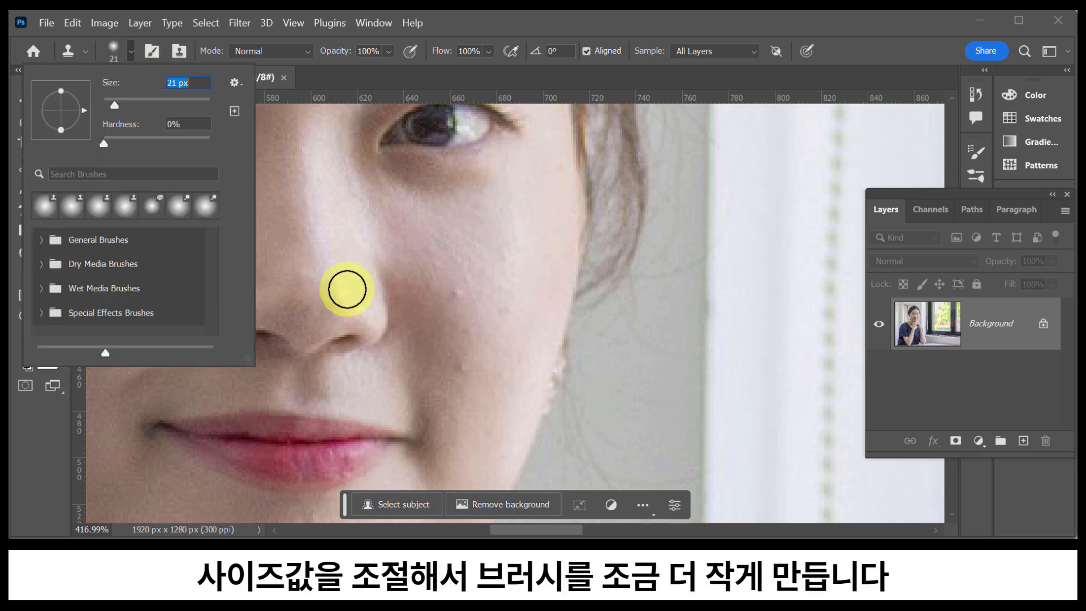
left_click_drag(116, 104, 112, 104)
left_click(517, 23)
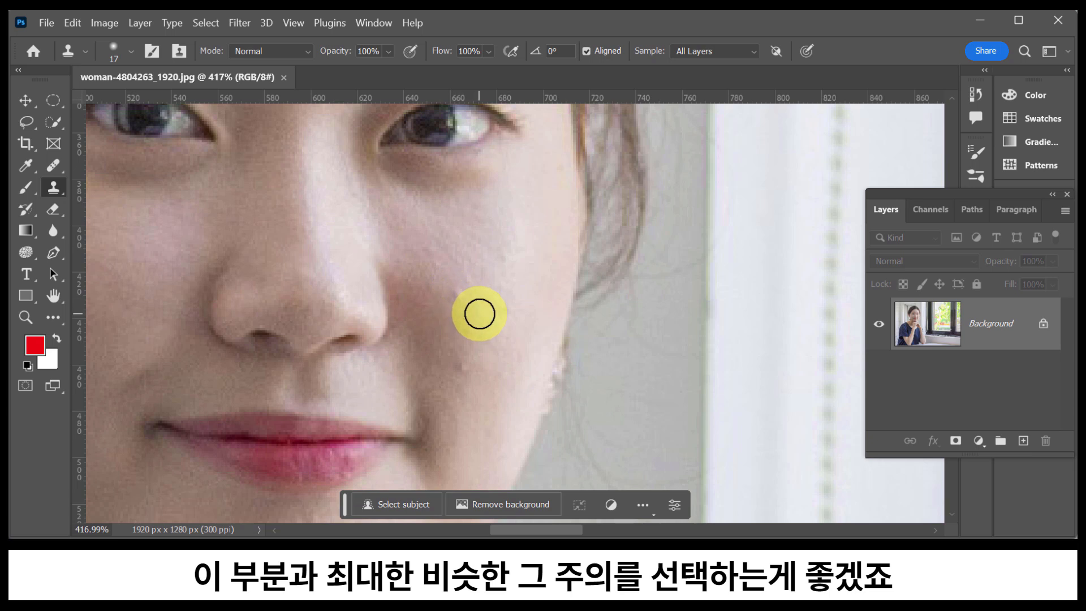
Clone clean skin sampled nearby over the blemishes on the cheek beside the nose and mouth
key("alt")
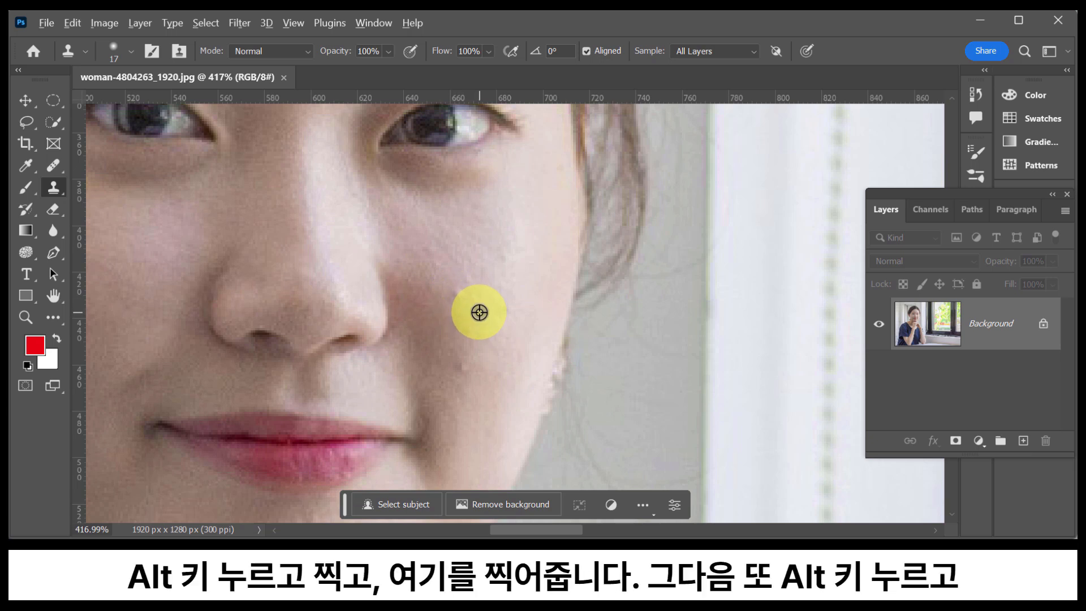
left_click(480, 314, "alt")
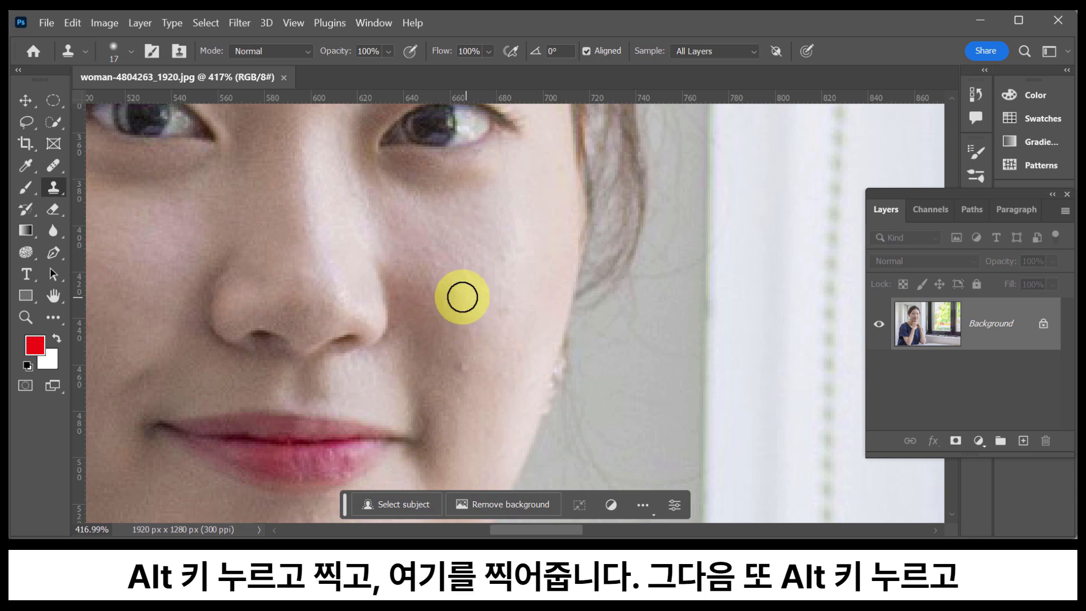
left_click(531, 352)
key("alt")
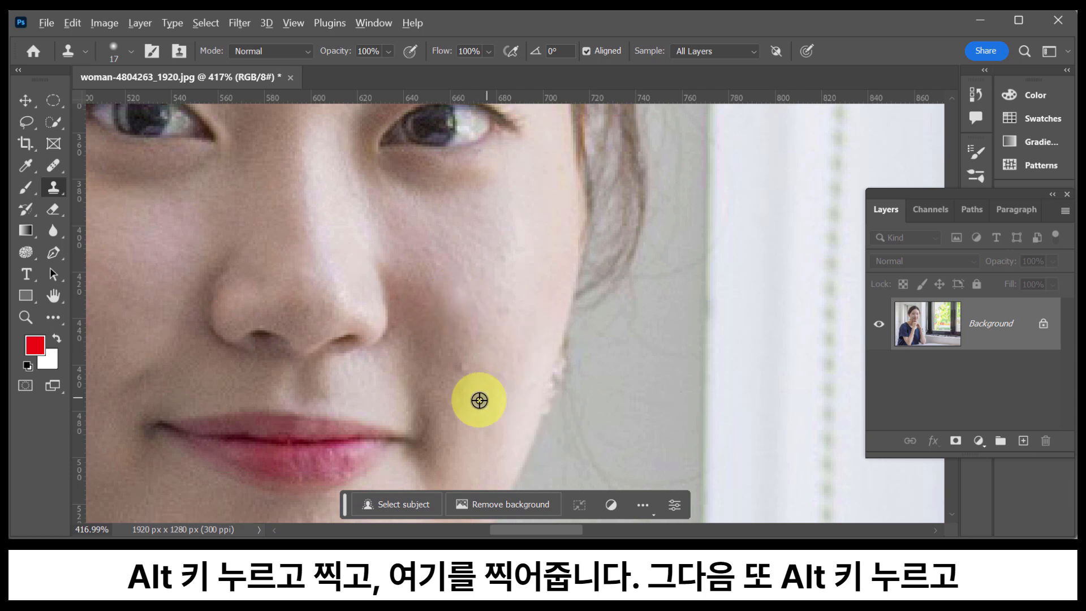
left_click(456, 347, "alt")
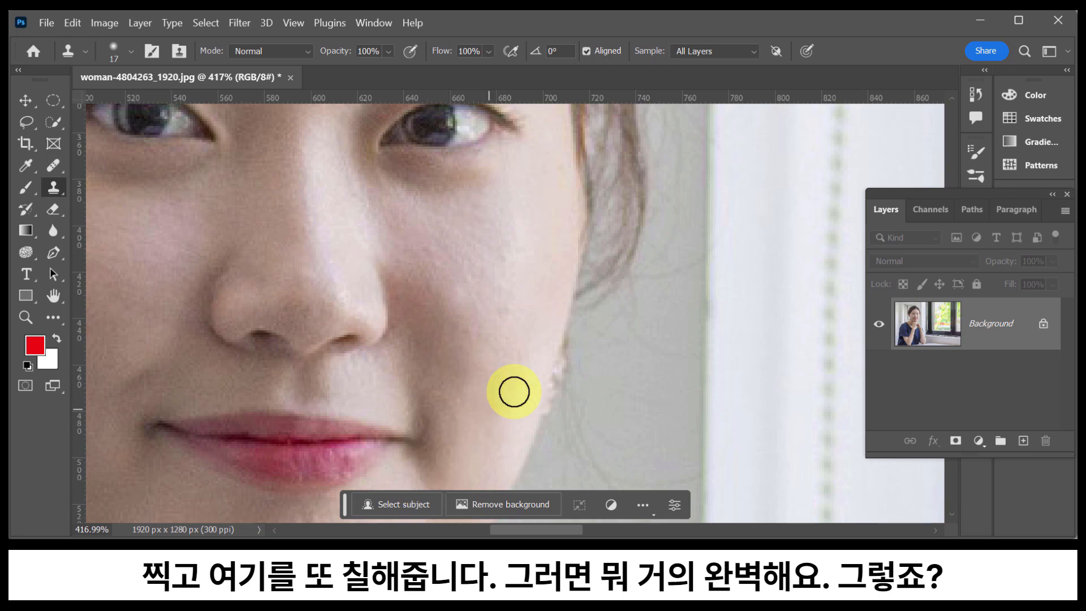
Inspect the retouched portrait around the eyes, both cheeks, mouth and chin for remaining blemishes
left_click_drag(501, 286, 557, 353)
left_click_drag(496, 262, 504, 375)
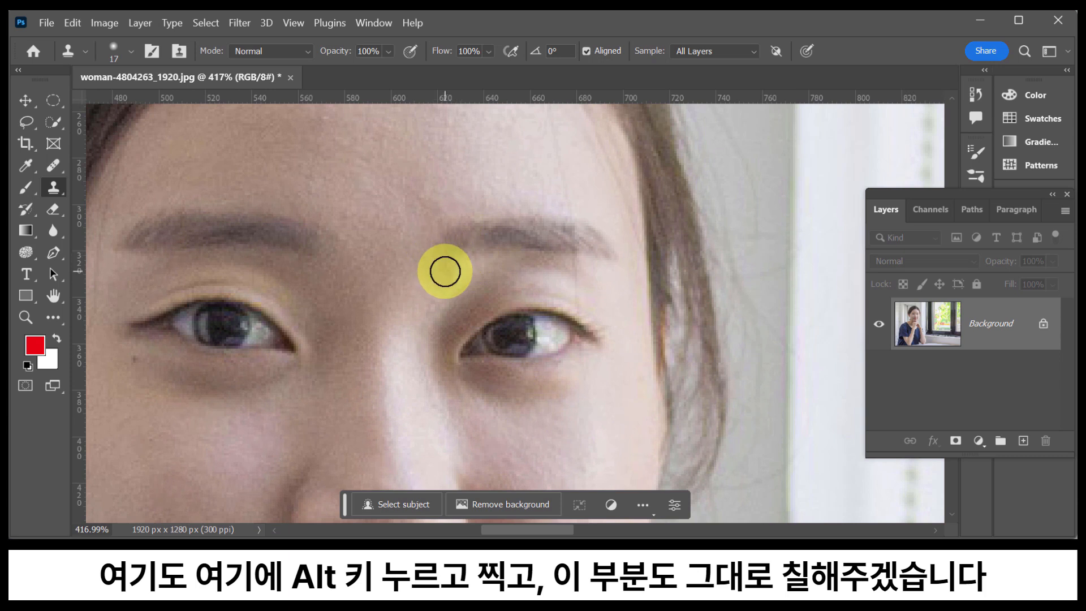
mouse_move(322, 311)
left_mouse_down()
mouse_move(484, 342)
mouse_move(522, 324)
mouse_move(611, 221)
left_mouse_up()
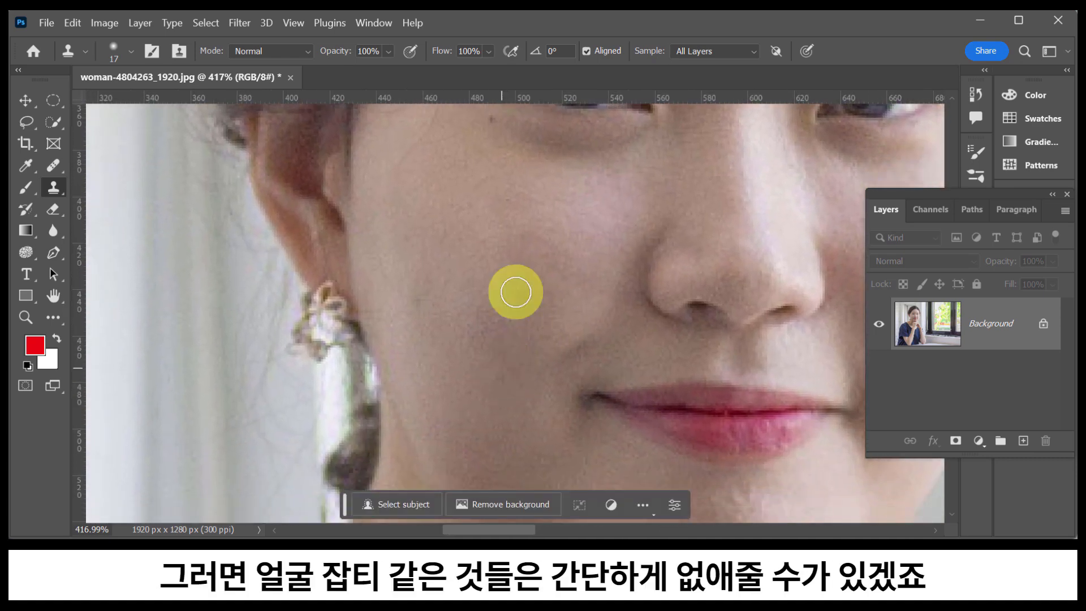
left_click_drag(555, 271, 373, 214)
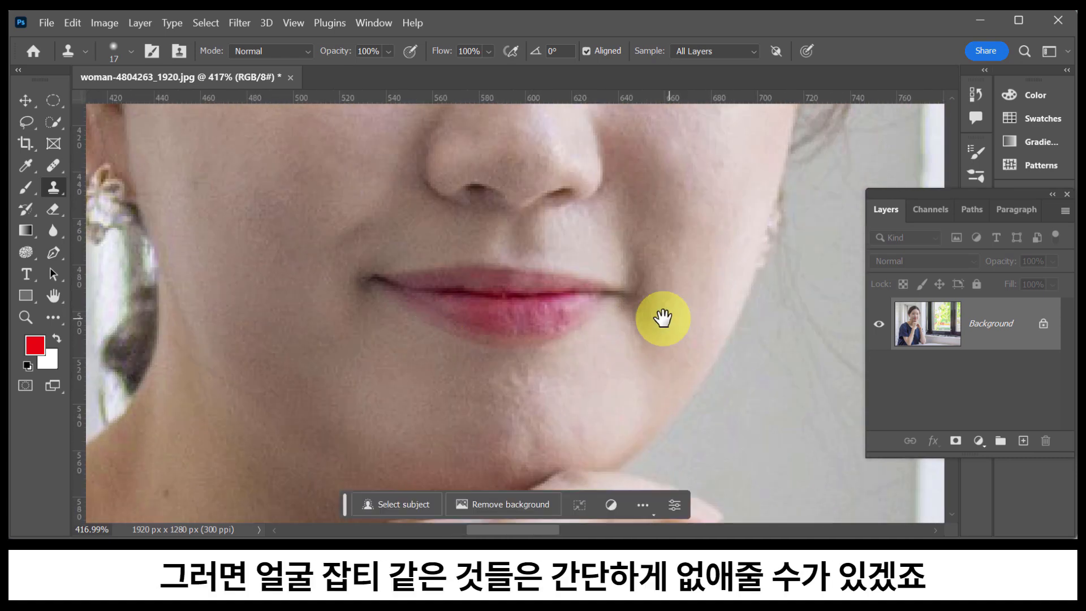
left_click_drag(669, 315, 538, 439)
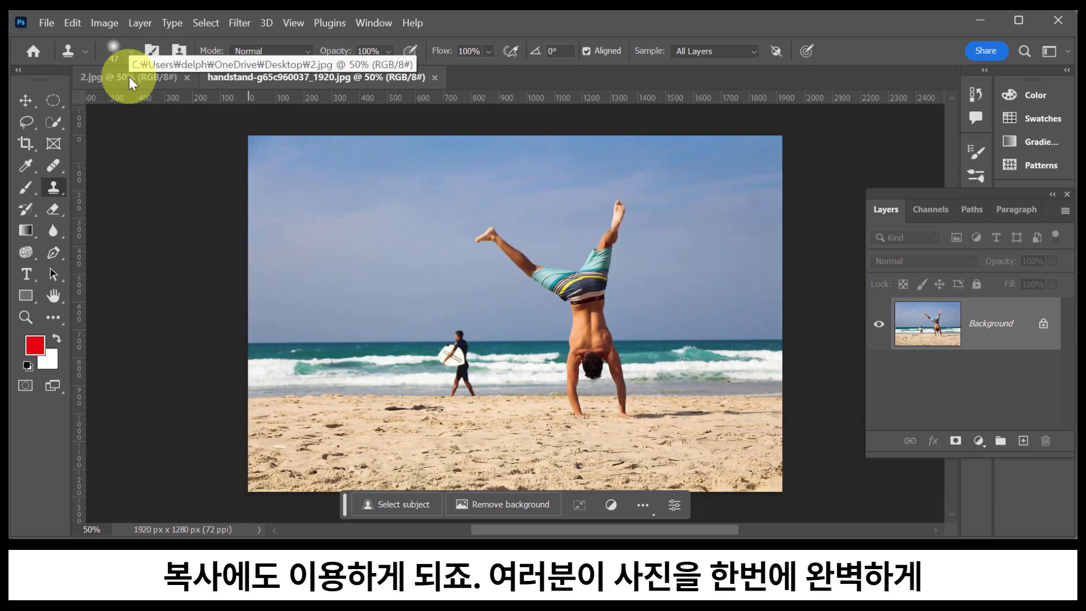
Compare the cloned handstand result in 2.jpg with the original photo handstand-g65c960037_1920.jpg, ending on the original
left_click(129, 77)
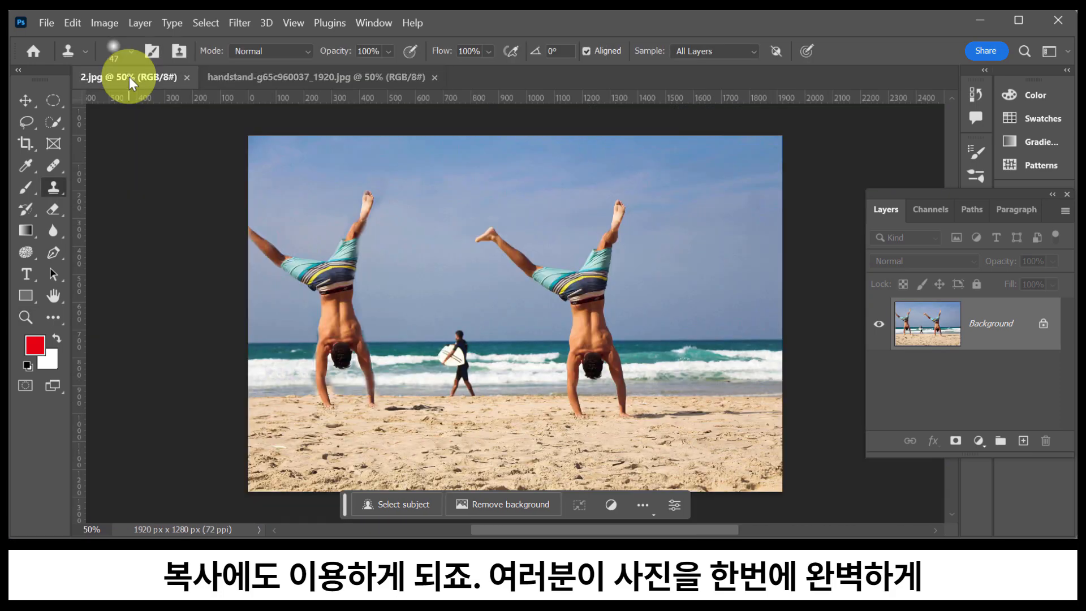
left_click(229, 79)
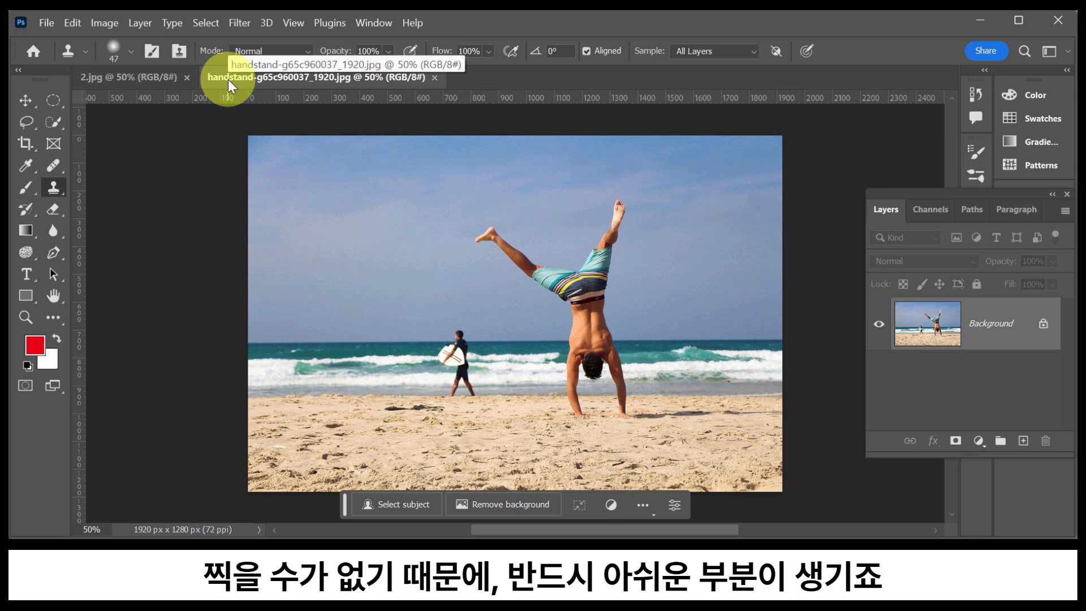
left_click(170, 79)
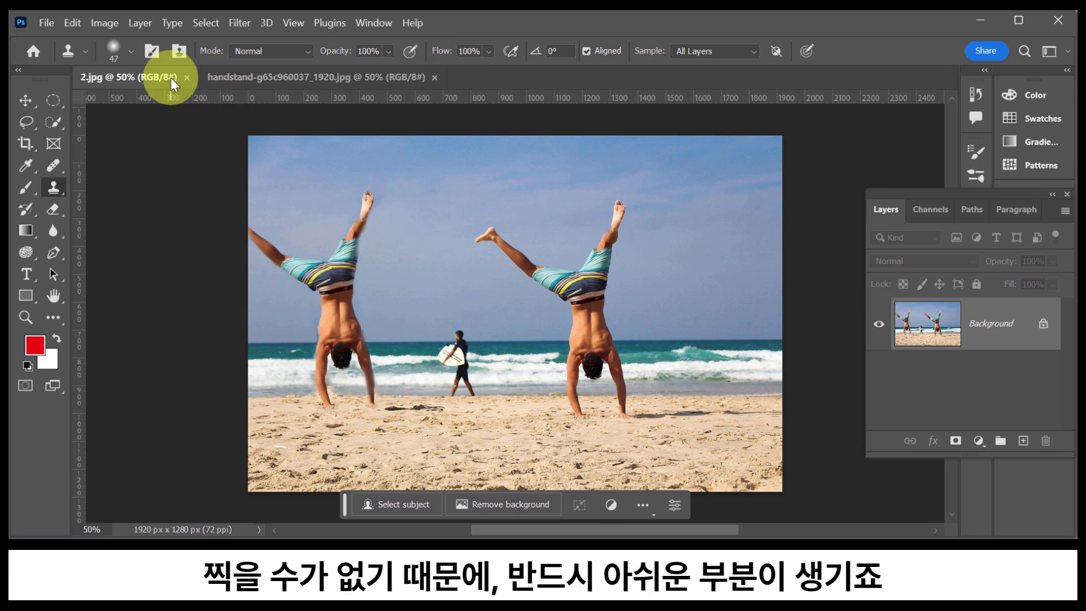
left_click(253, 77)
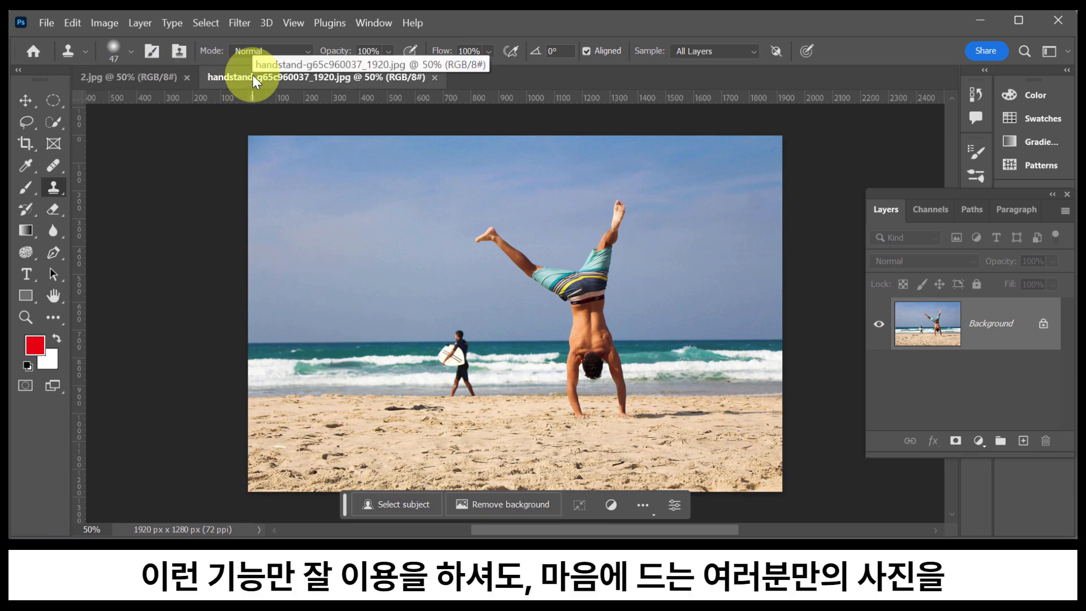